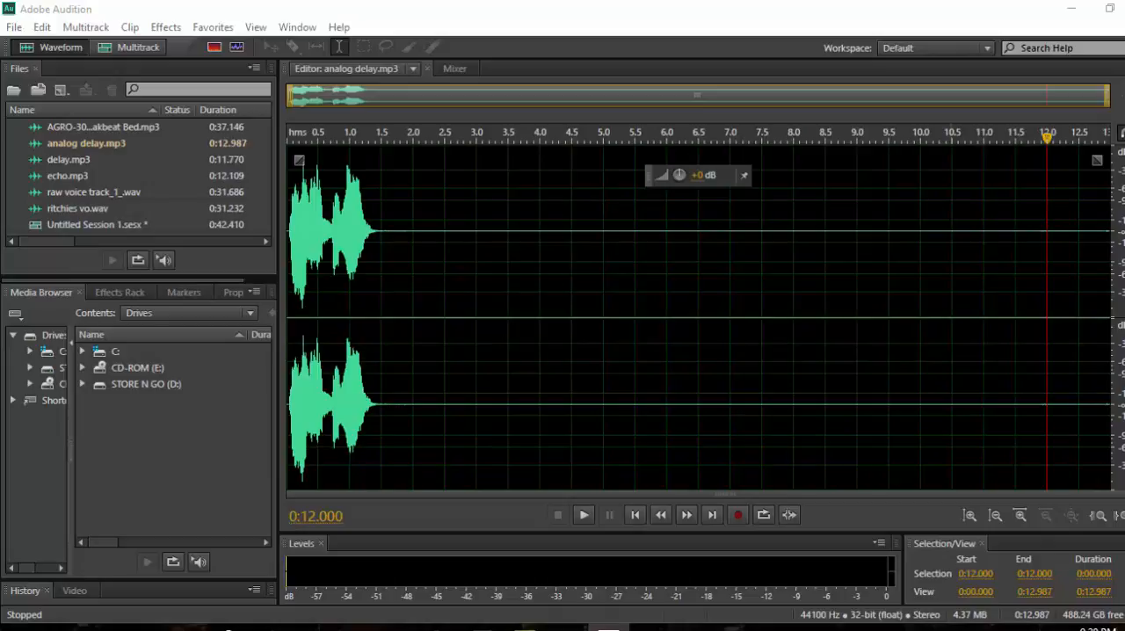
{"action": "left_click", "coordinate": [162, 28]}
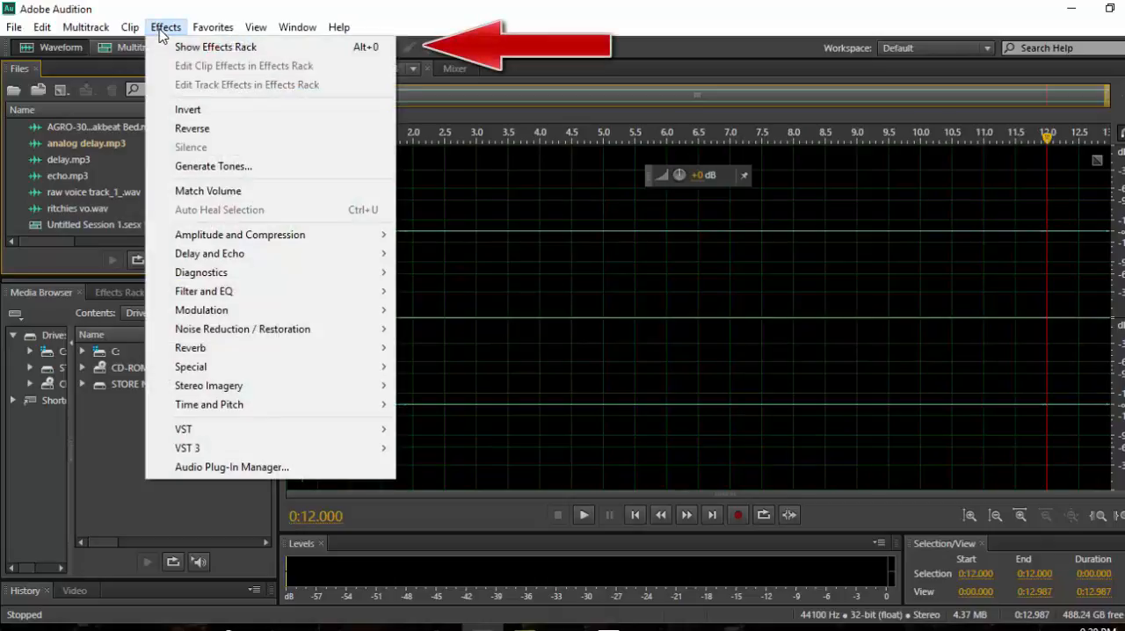
{"action": "mouse_move", "coordinate": [207, 255]}
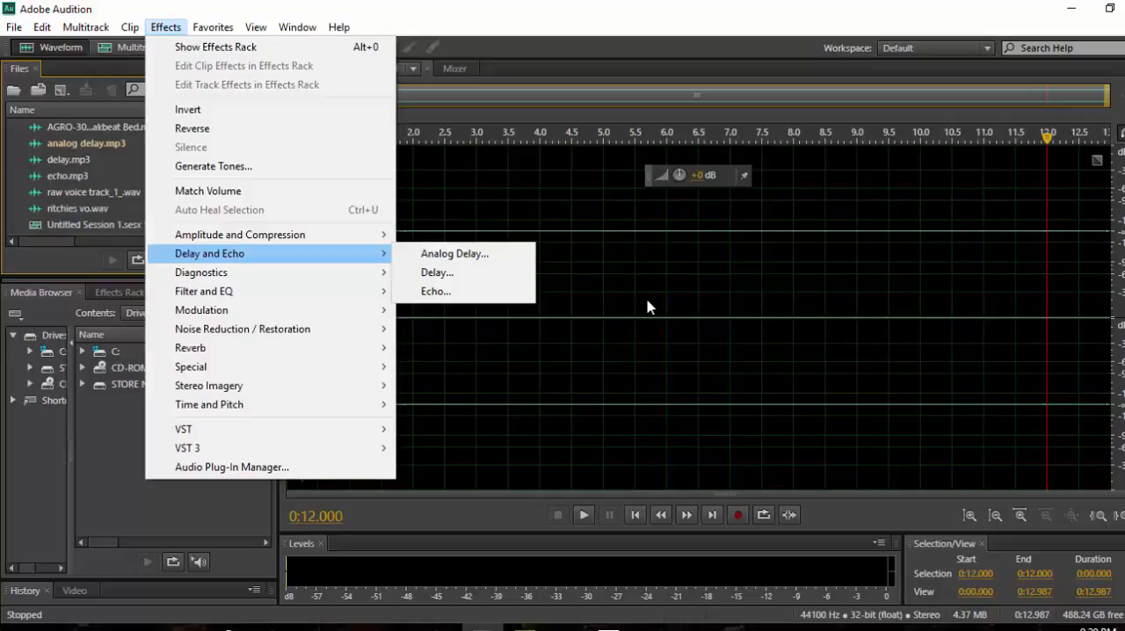
{"action": "left_click", "coordinate": [648, 306]}
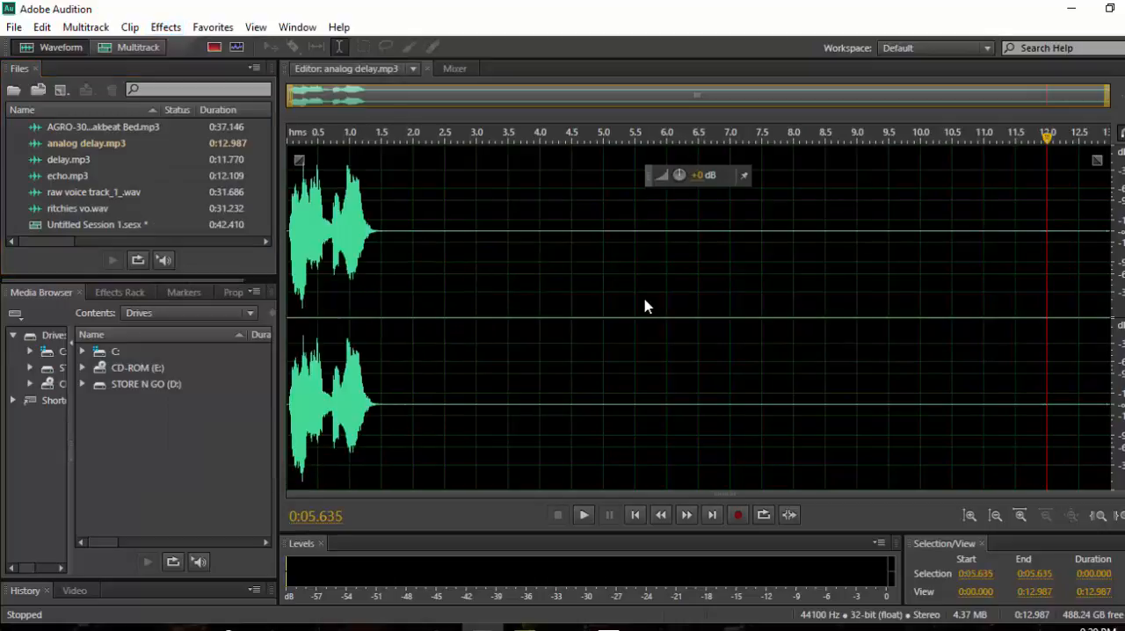
Open delay.mp3 in the waveform editor and play the dry voice clip from its beginning.
{"action": "double_click", "coordinate": [73, 161]}
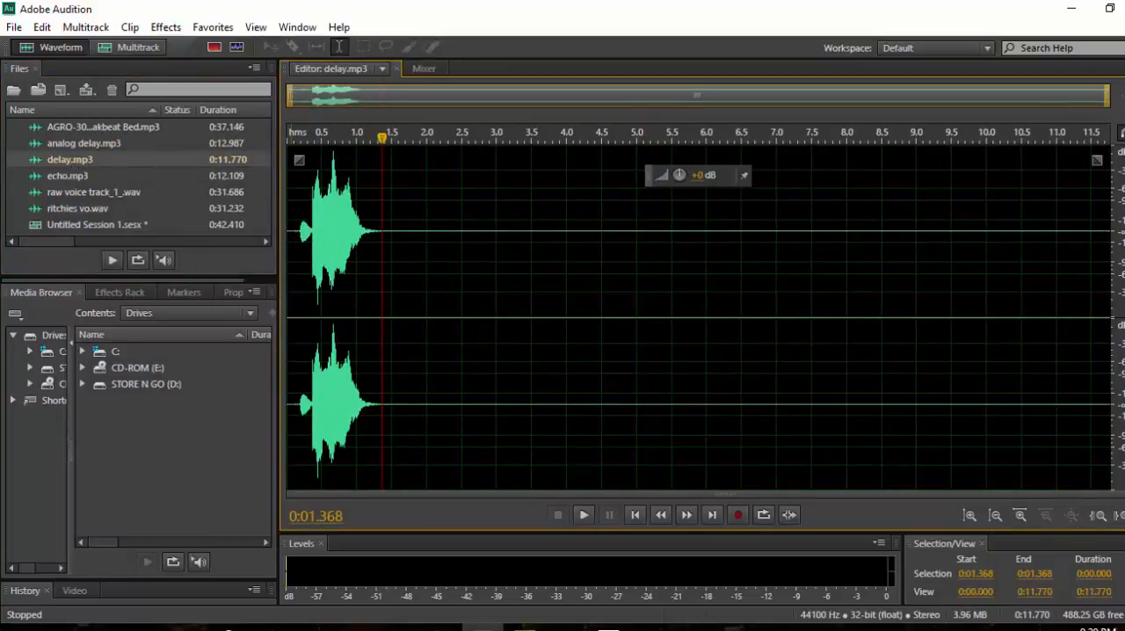
{"action": "left_click", "coordinate": [294, 273]}
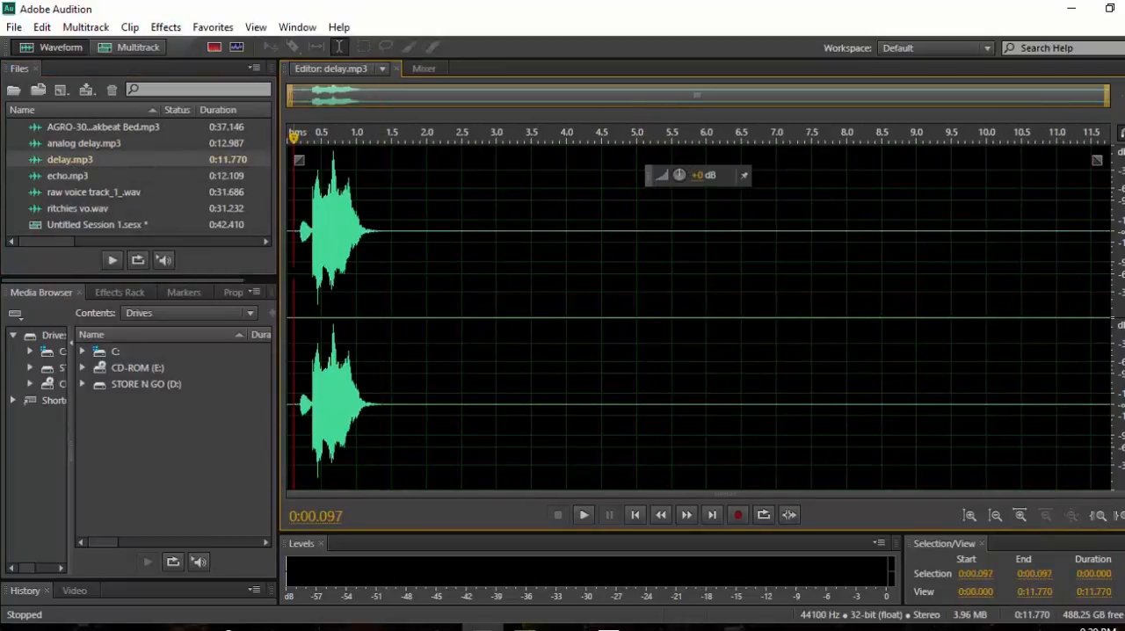
{"action": "key", "text": "space"}
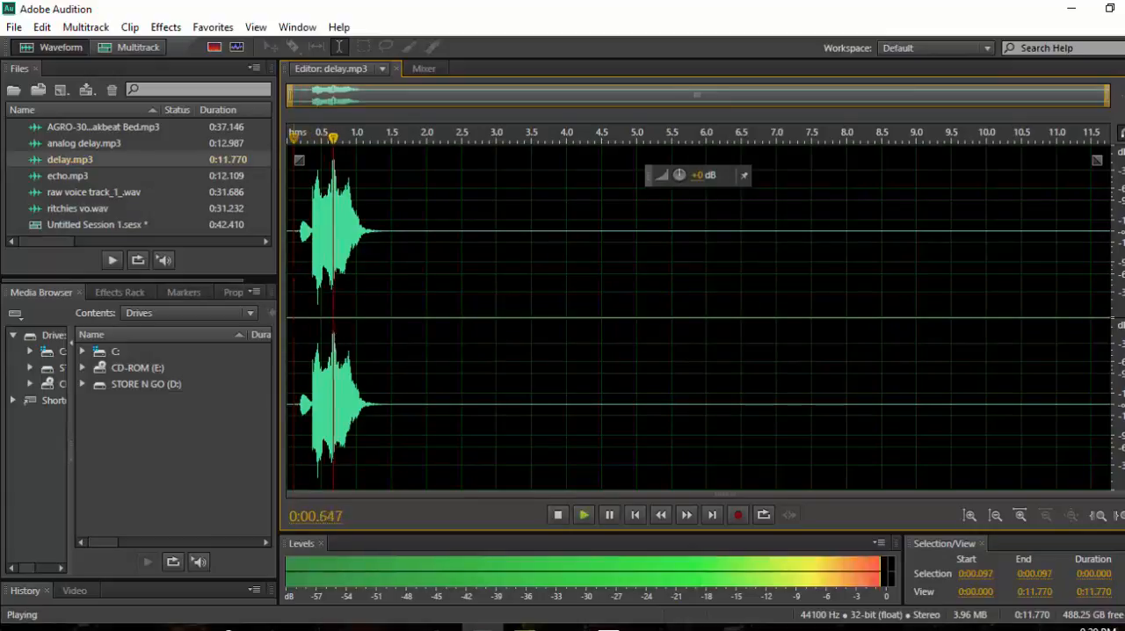
{"action": "key", "text": "space"}
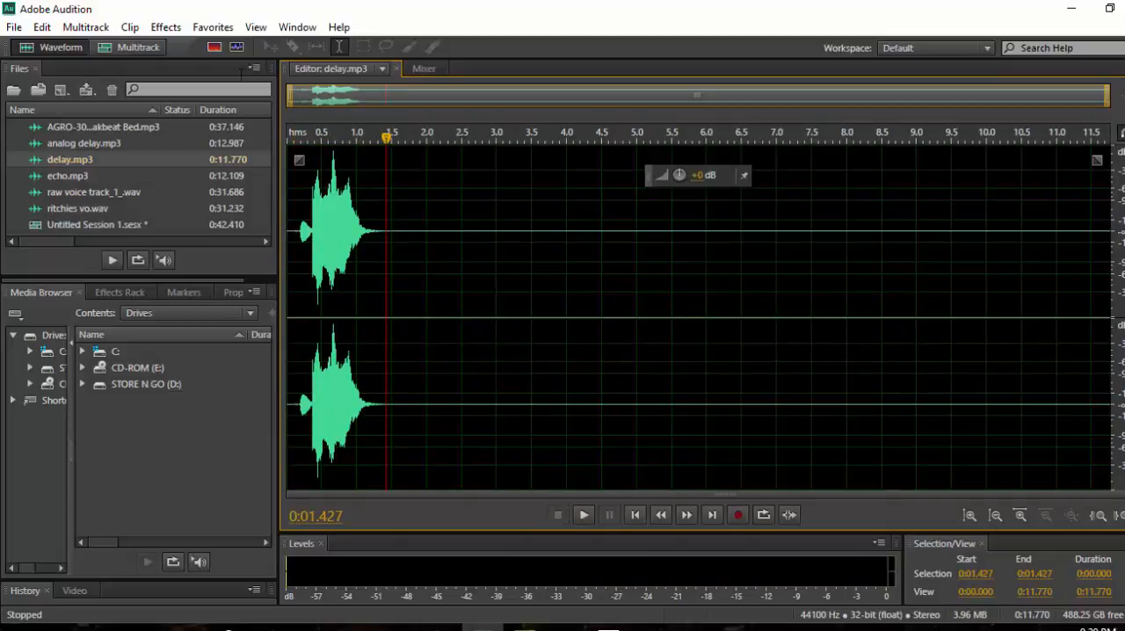
Open the Delay effect and set the left channel to 499.56 ms with 49.45% mix and the right channel's delay time to 500 ms.
{"action": "left_click", "coordinate": [166, 27]}
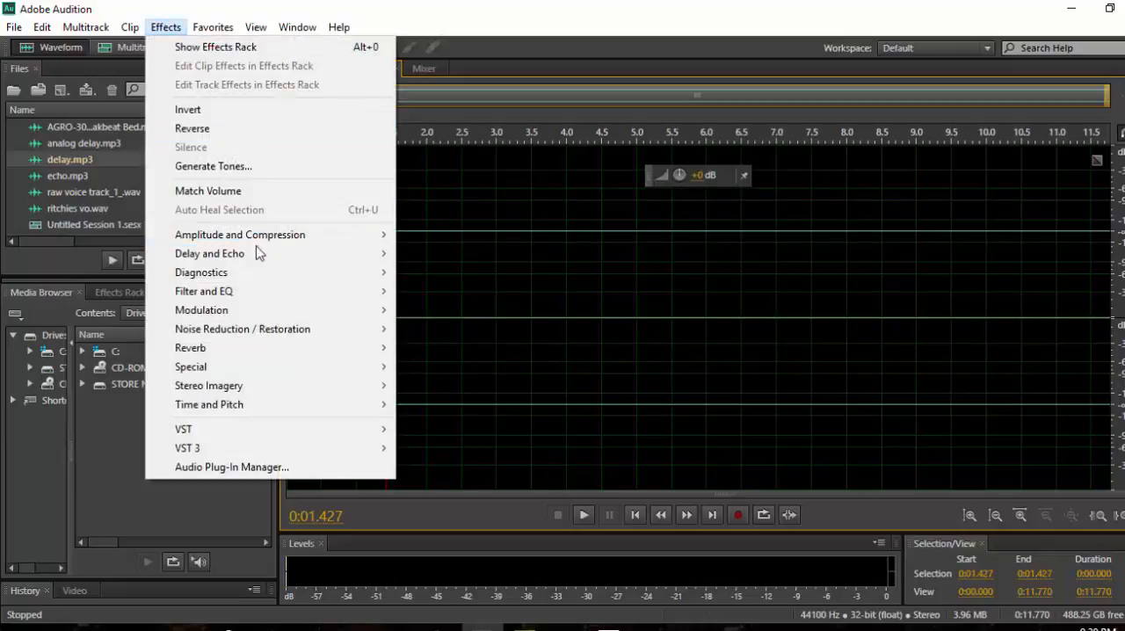
{"action": "mouse_move", "coordinate": [261, 253]}
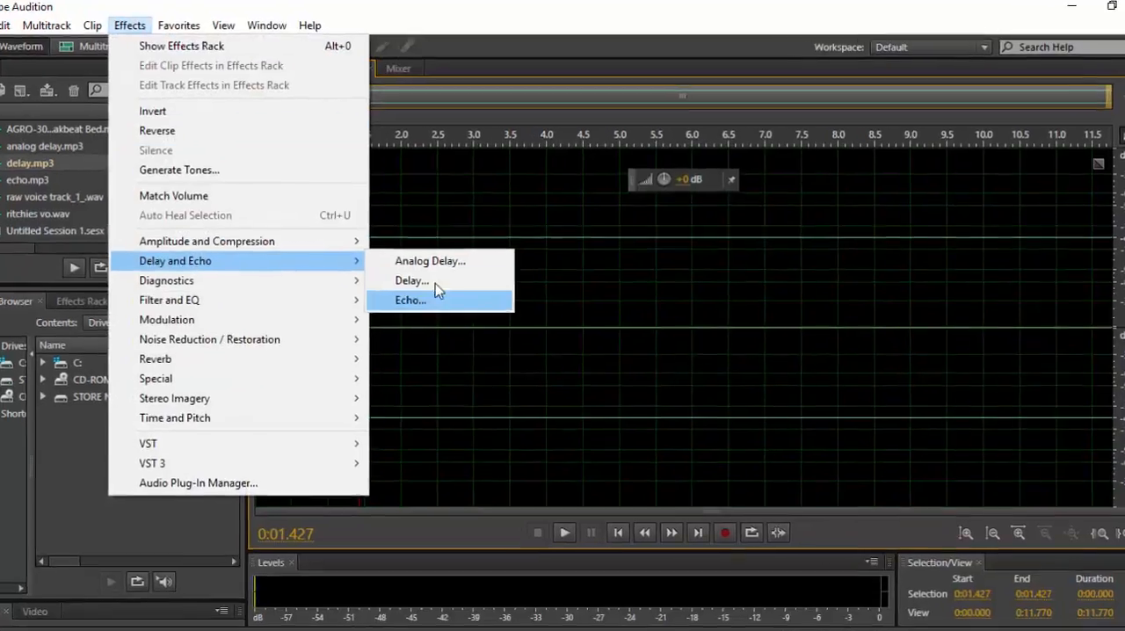
{"action": "left_click", "coordinate": [435, 283]}
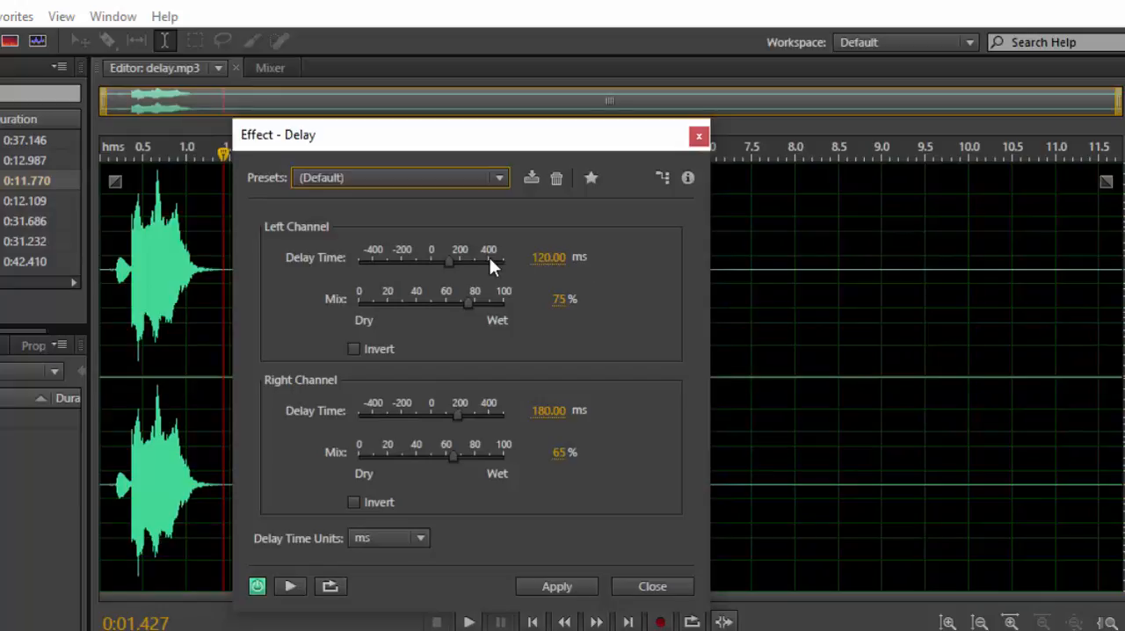
{"action": "left_click_drag", "start_coordinate": [451, 260], "coordinate": [503, 260]}
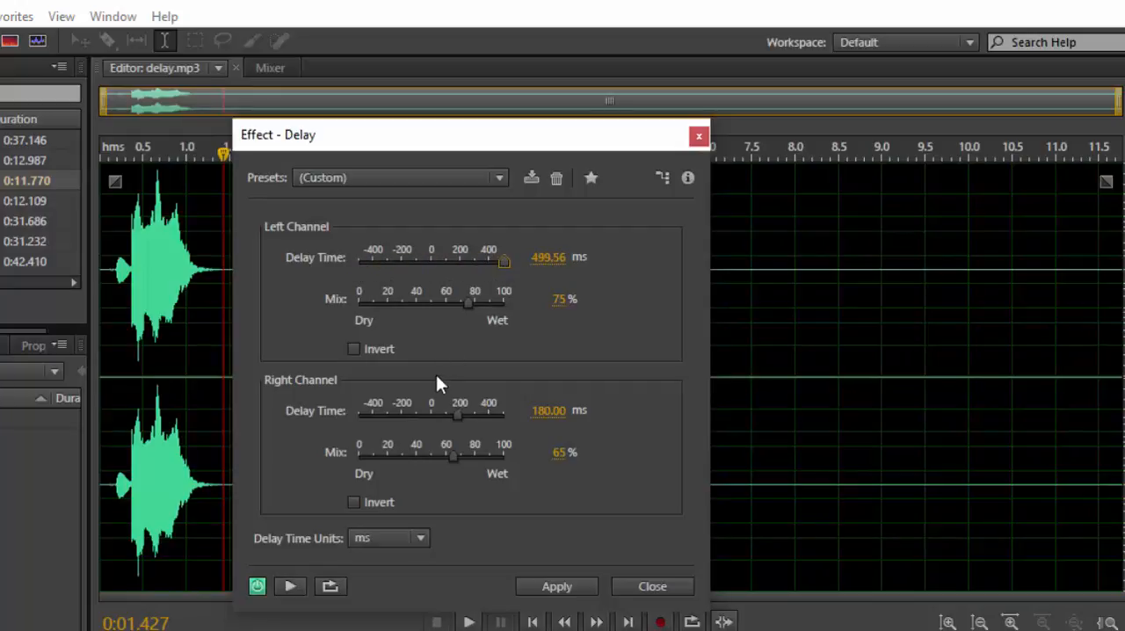
{"action": "left_click_drag", "start_coordinate": [468, 303], "coordinate": [432, 303]}
{"action": "left_click_drag", "start_coordinate": [457, 414], "coordinate": [490, 397]}
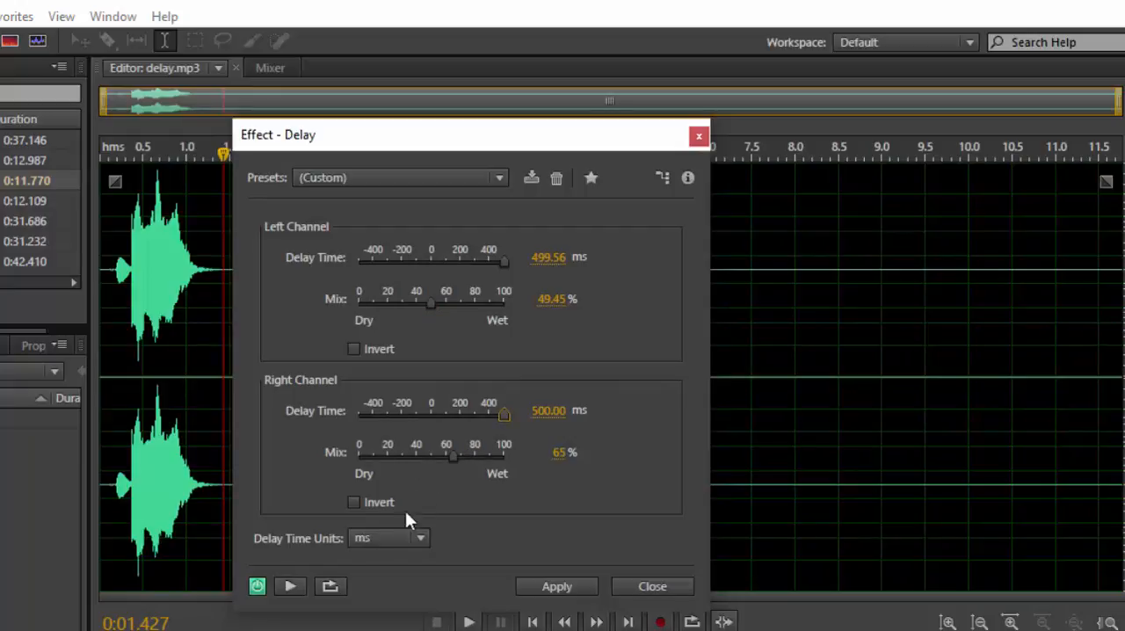
Uncover the waveform behind the Delay dialog and preview the delayed clip from its beginning twice.
{"action": "left_click_drag", "start_coordinate": [478, 136], "coordinate": [822, 123]}
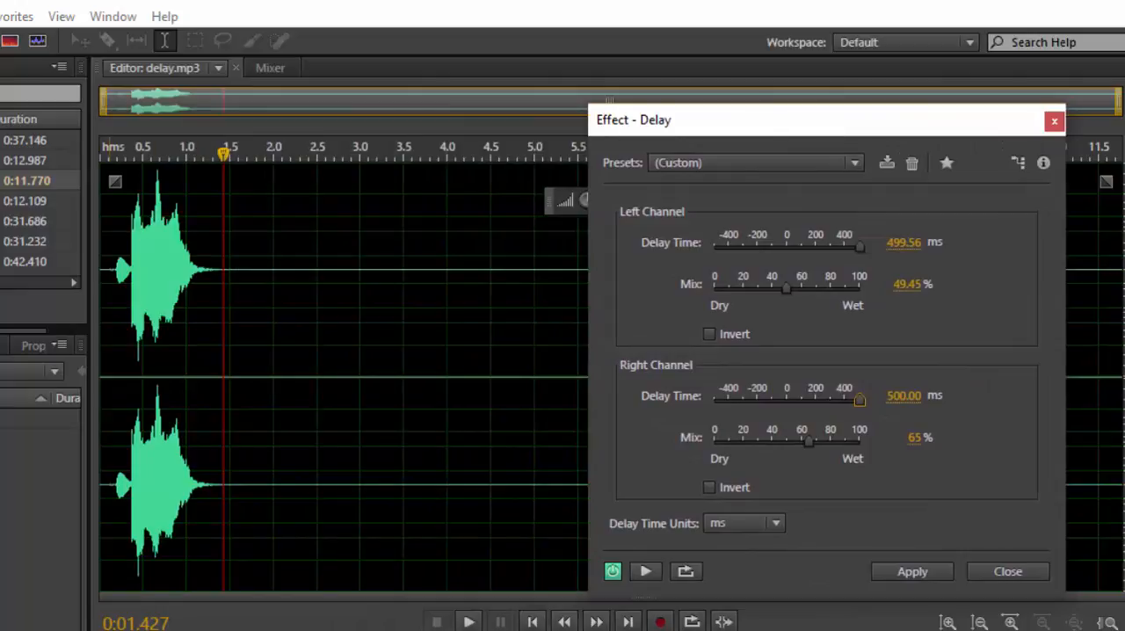
{"action": "left_click", "coordinate": [110, 307]}
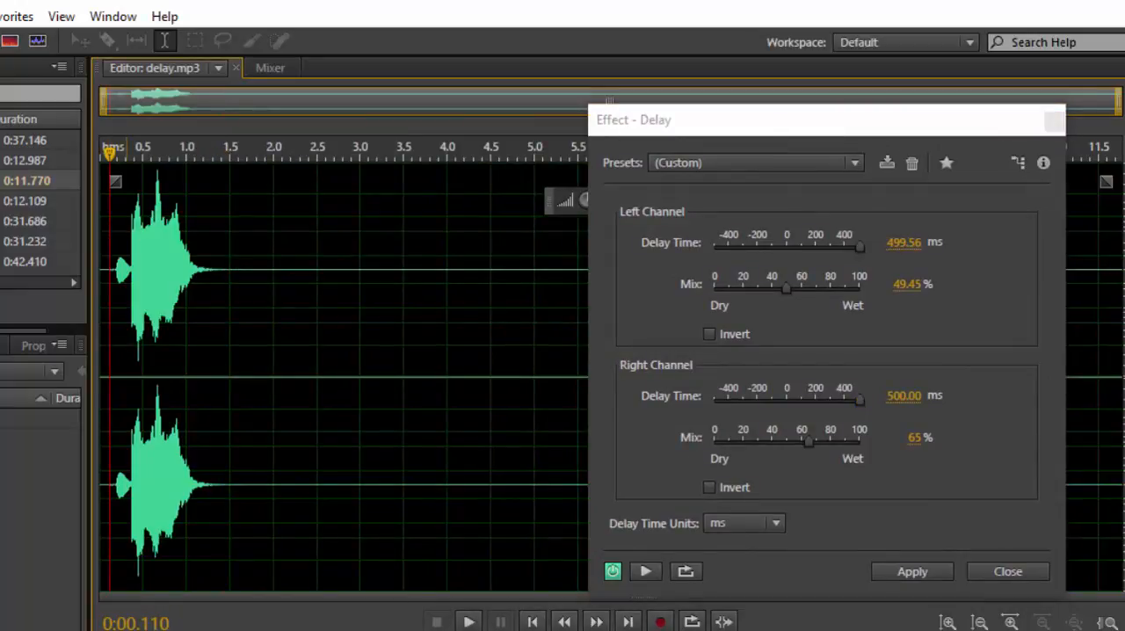
{"action": "key", "text": "space"}
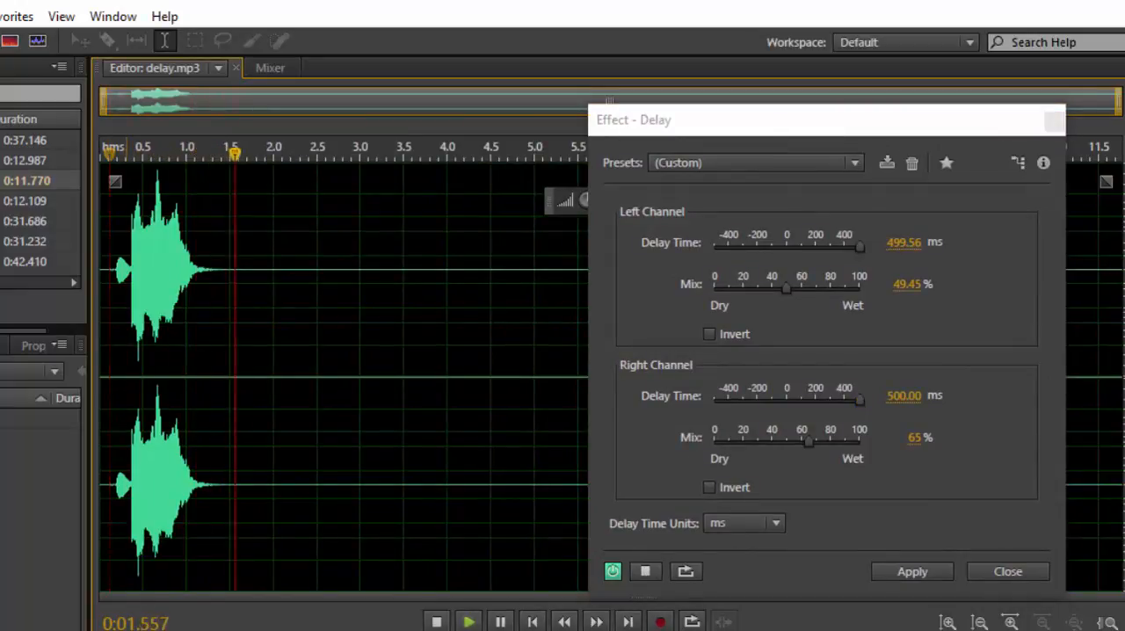
{"action": "key", "text": "space"}
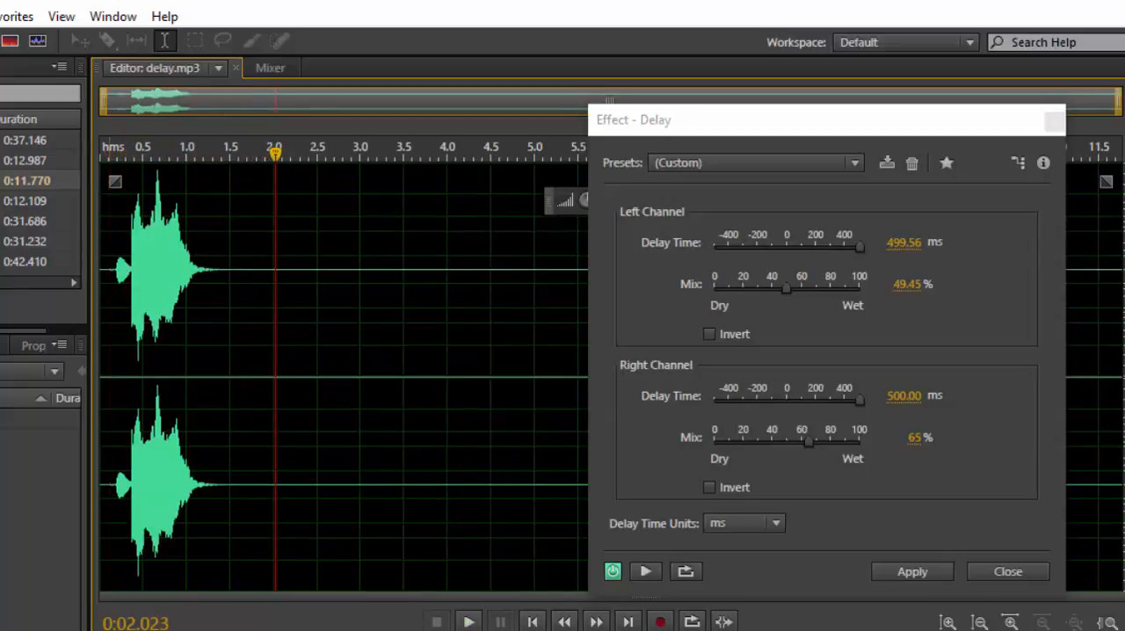
{"action": "left_click", "coordinate": [108, 233]}
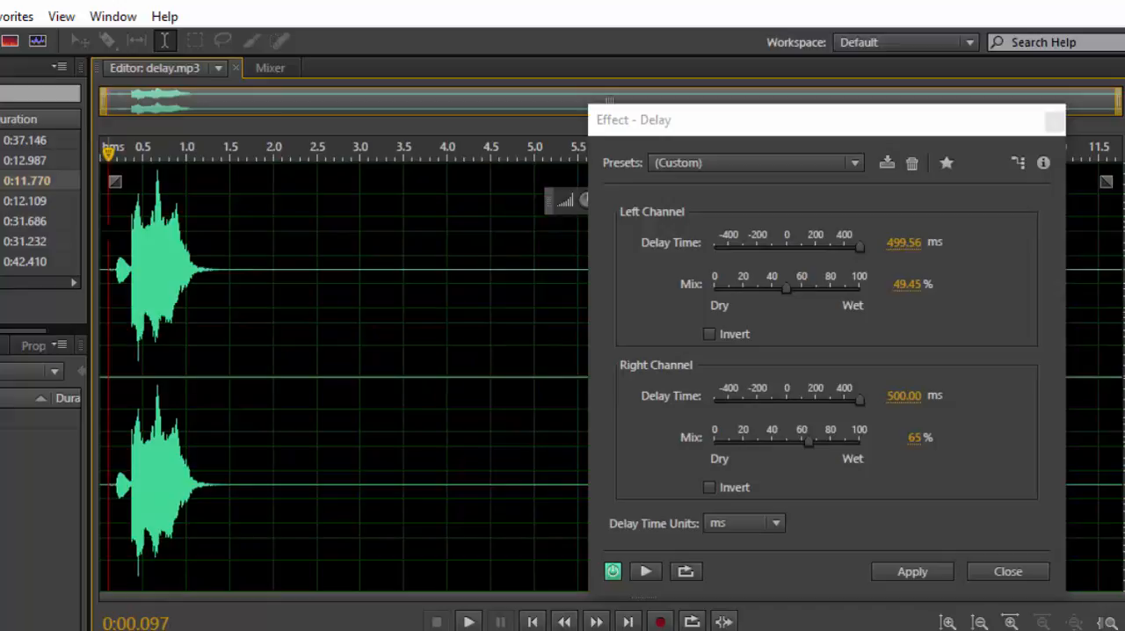
{"action": "key", "text": "space"}
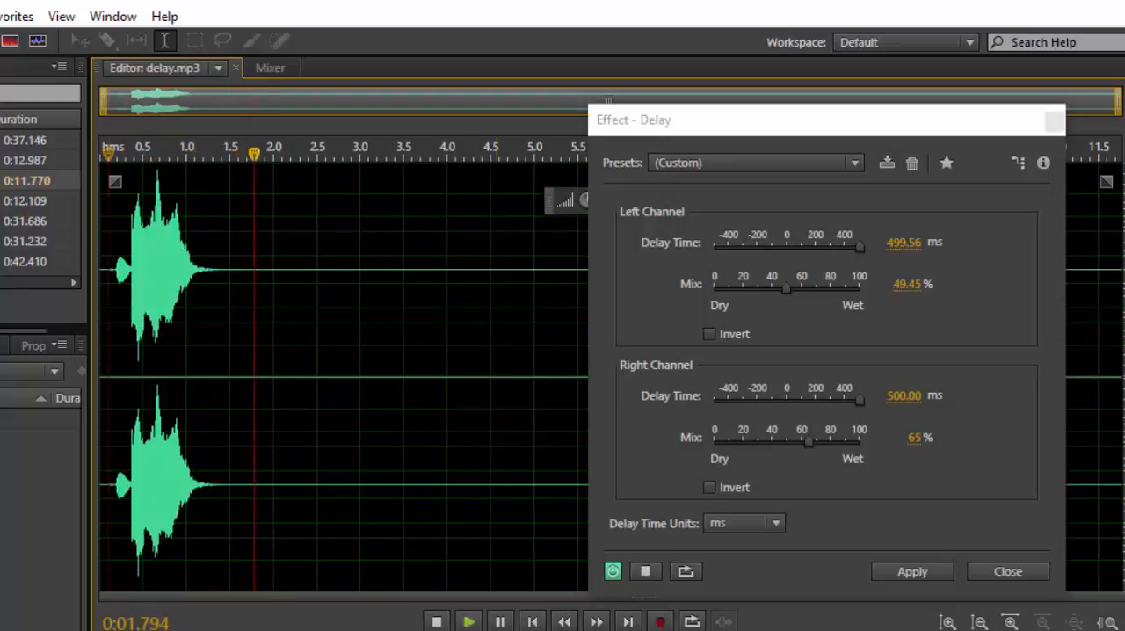
{"action": "key", "text": "space"}
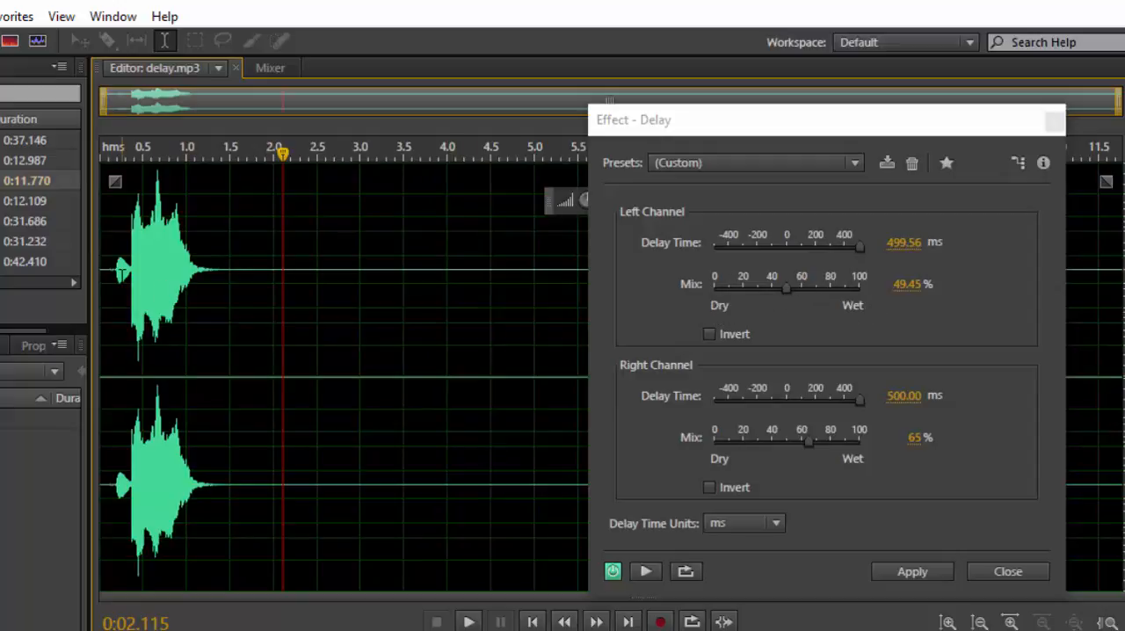
Set the mix of both channels to 0% and preview the fully dry sound from the clip's start.
{"action": "left_click_drag", "start_coordinate": [771, 118], "coordinate": [881, 118]}
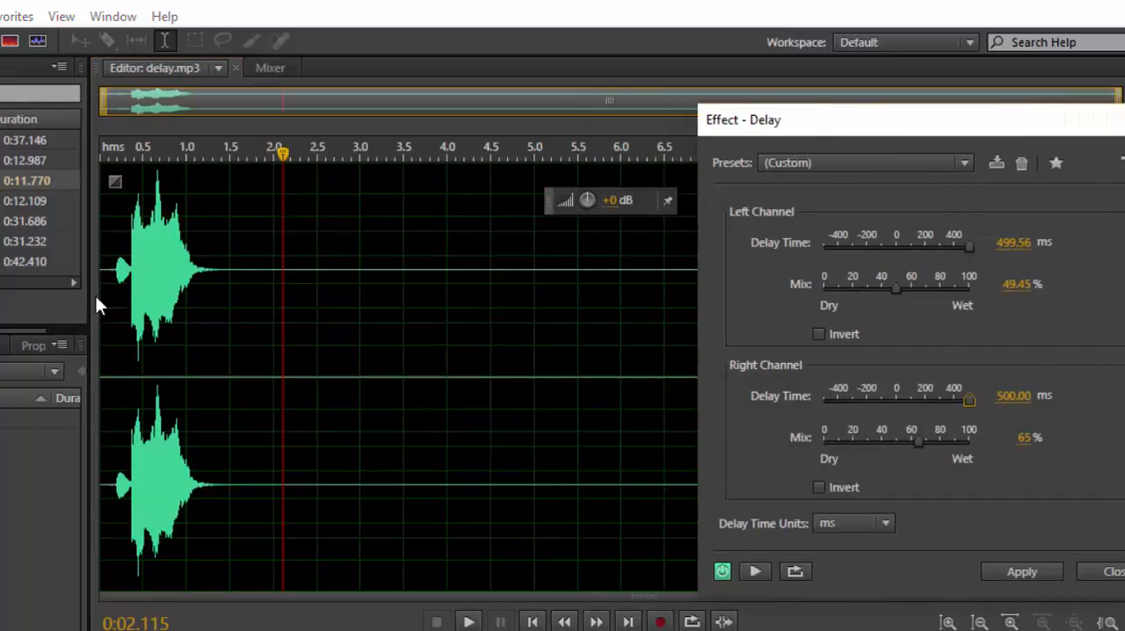
{"action": "left_click_drag", "start_coordinate": [895, 285], "coordinate": [817, 296]}
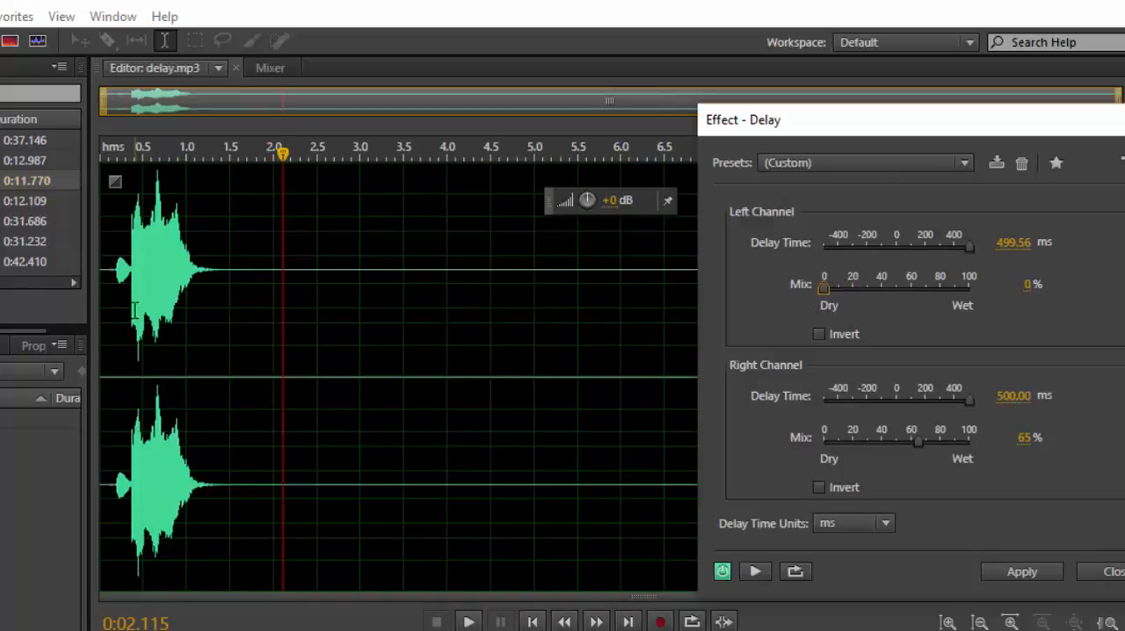
{"action": "left_click", "coordinate": [110, 322]}
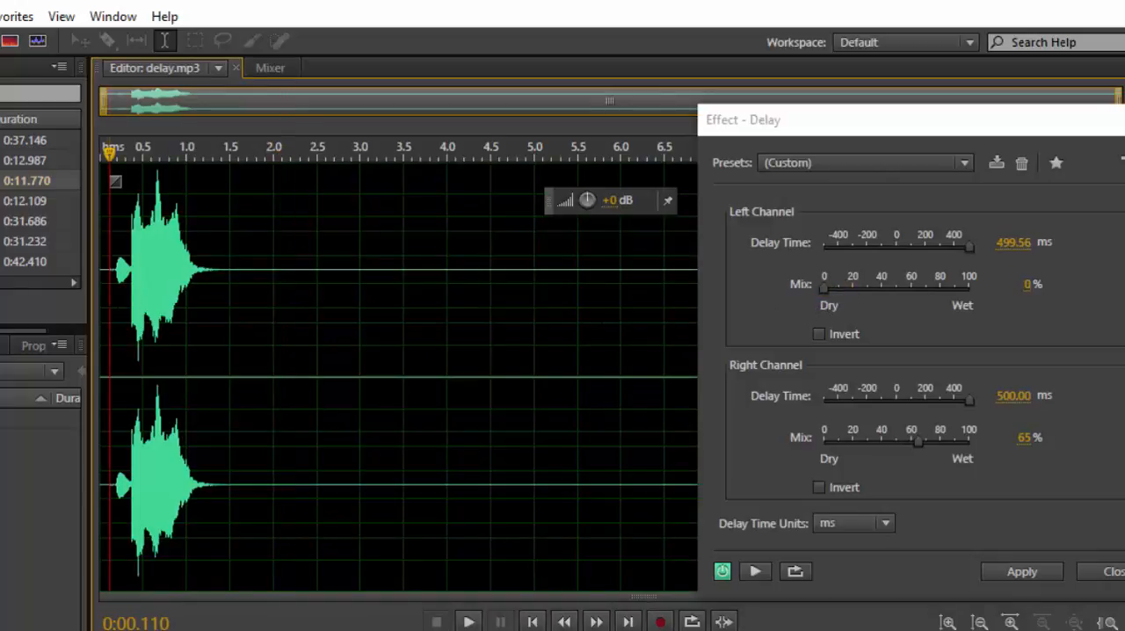
{"action": "key", "text": "space"}
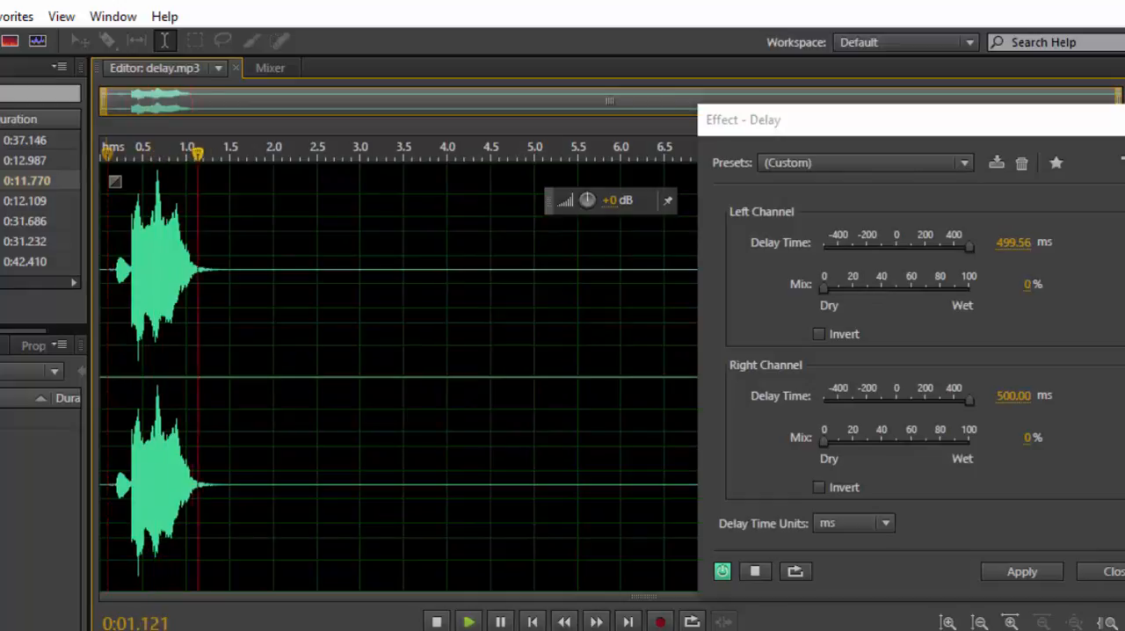
{"action": "key", "text": "space"}
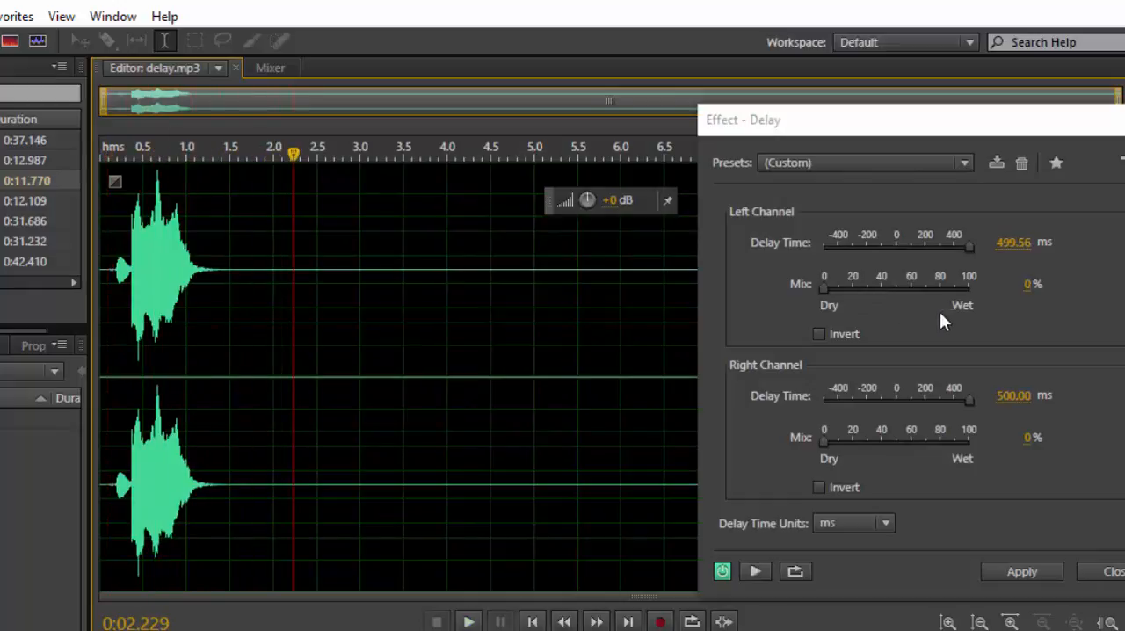
Set the mix of both channels to 100% and preview the fully wet sound from the clip's start.
{"action": "left_click_drag", "start_coordinate": [821, 290], "coordinate": [995, 283]}
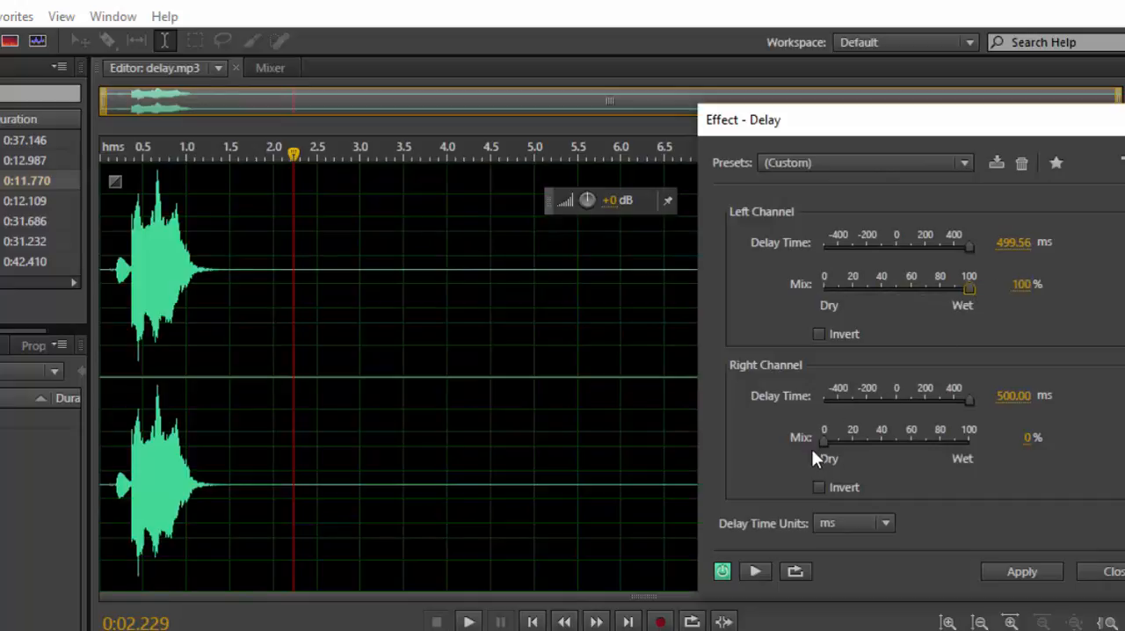
{"action": "left_click_drag", "start_coordinate": [821, 440], "coordinate": [939, 439]}
{"action": "left_click", "coordinate": [112, 286]}
{"action": "left_click", "coordinate": [107, 304]}
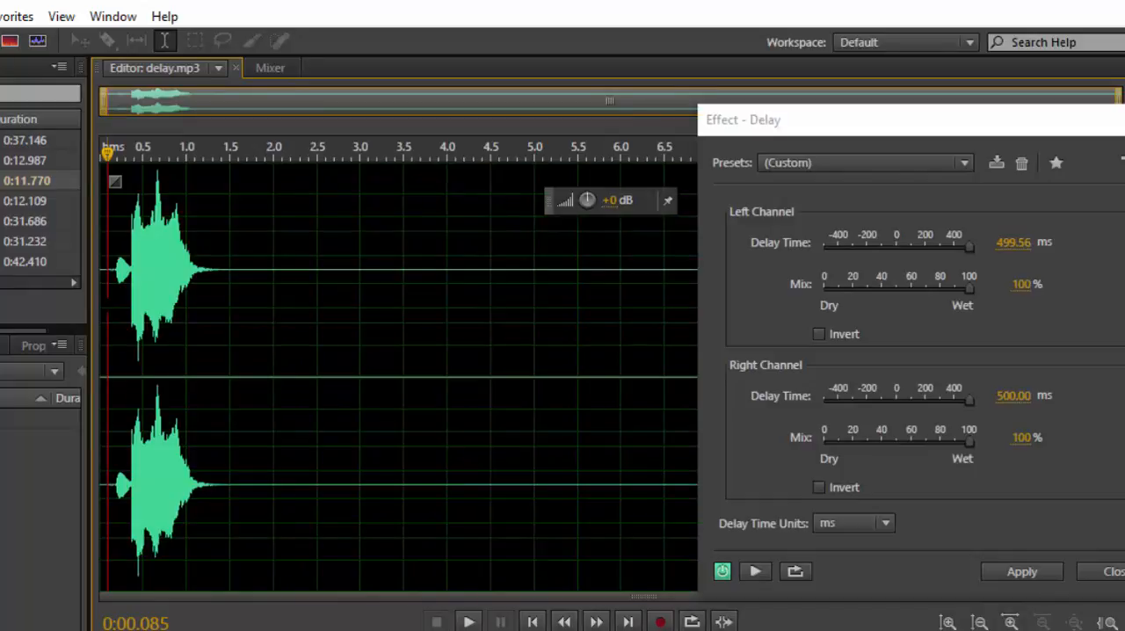
{"action": "key", "text": "space"}
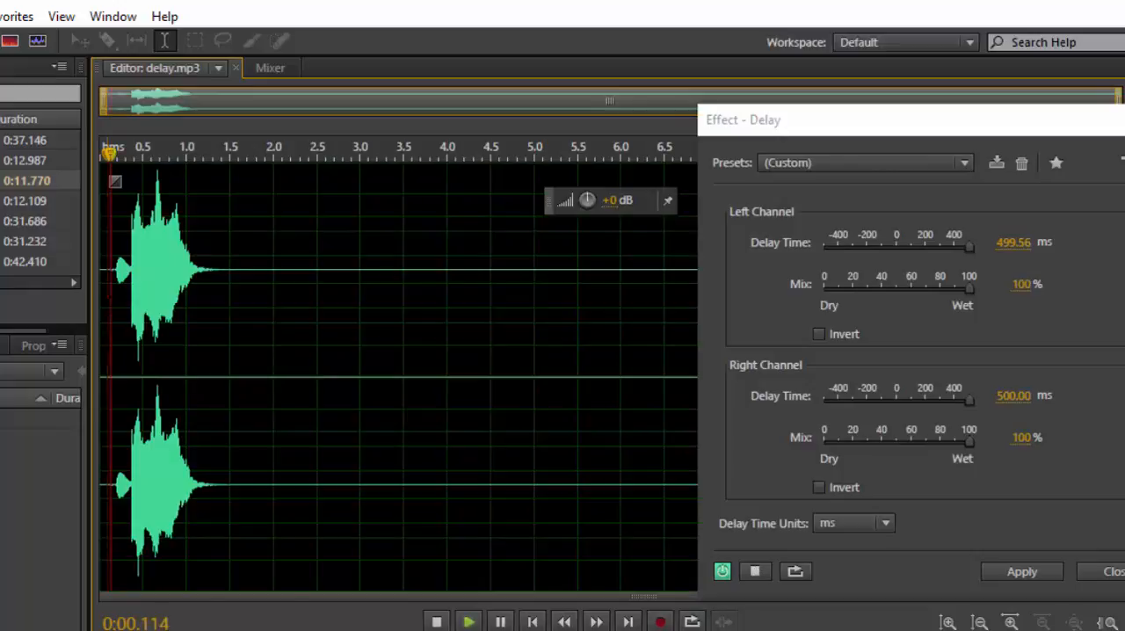
{"action": "key", "text": "space"}
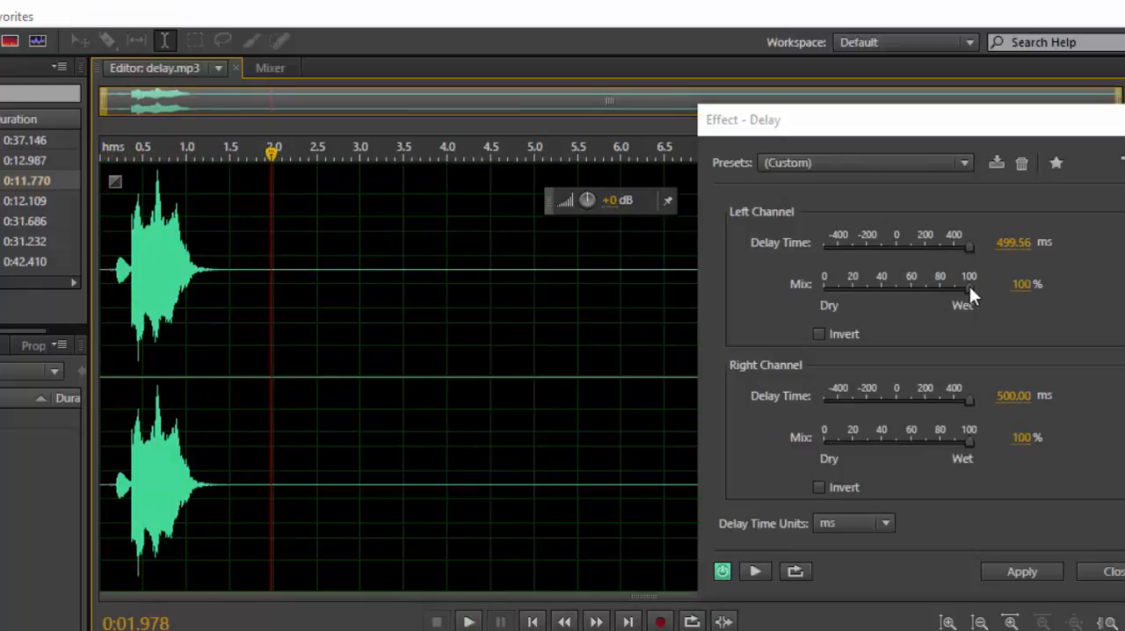
Set the left channel's mix to 50.36% and the right channel's to 50%, and preview the balanced delay.
{"action": "left_click_drag", "start_coordinate": [970, 286], "coordinate": [896, 294]}
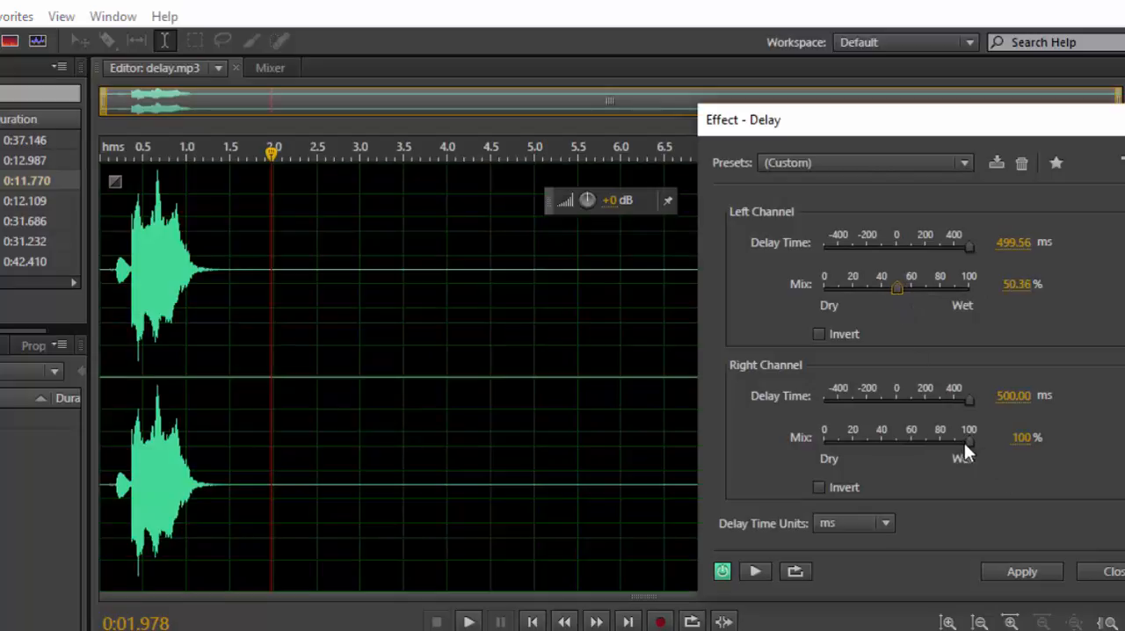
{"action": "left_click_drag", "start_coordinate": [965, 441], "coordinate": [897, 450]}
{"action": "left_click", "coordinate": [110, 150]}
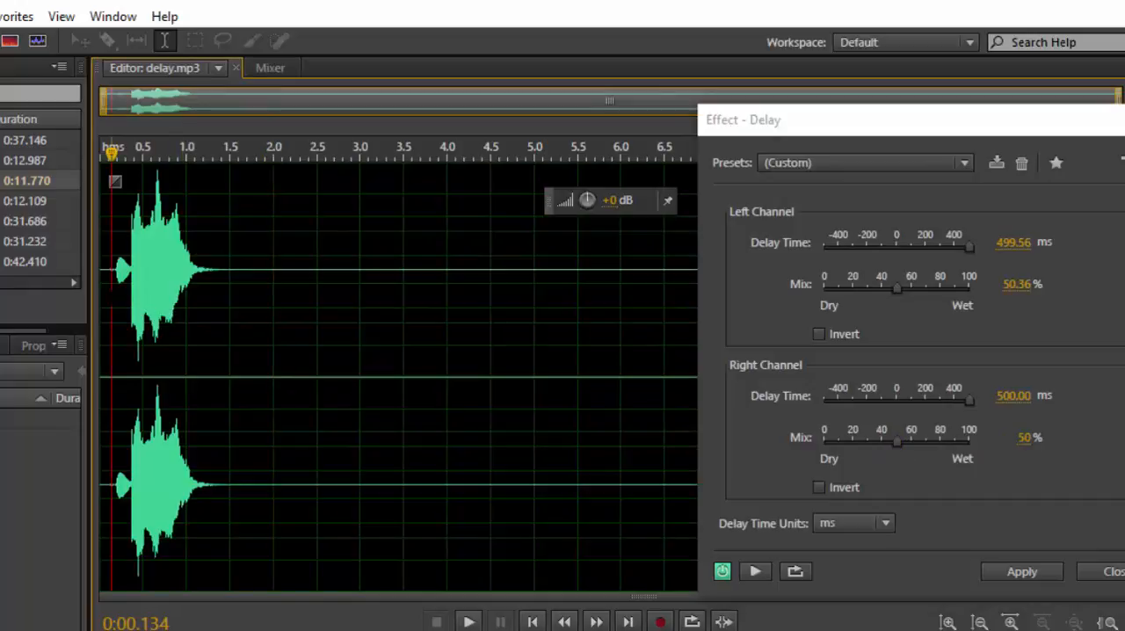
{"action": "key", "text": "space"}
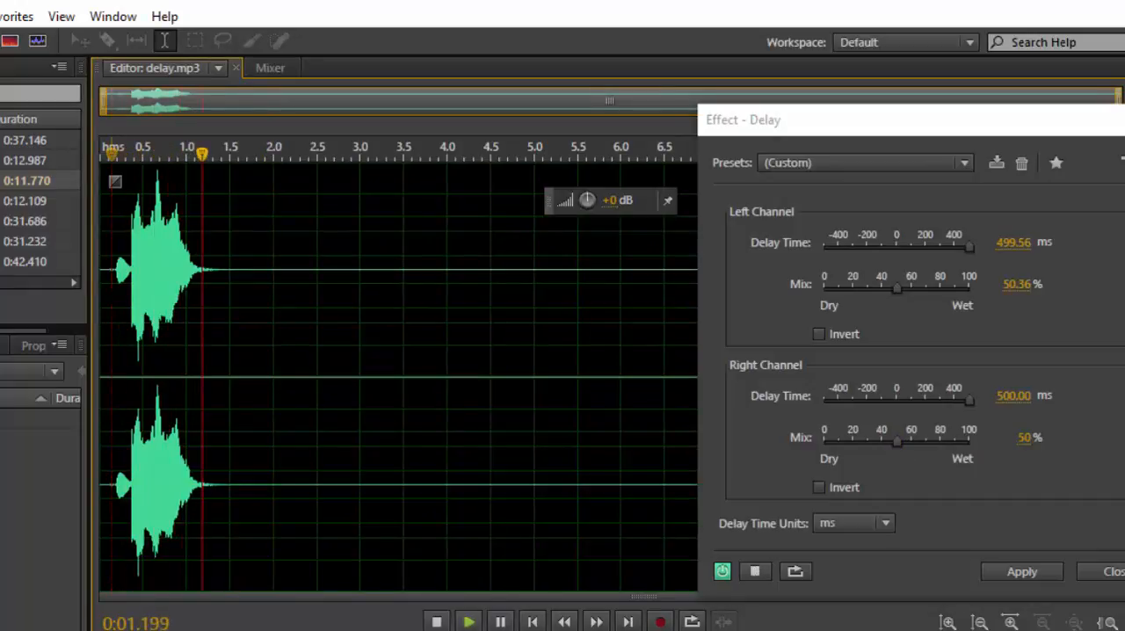
{"action": "key", "text": "space"}
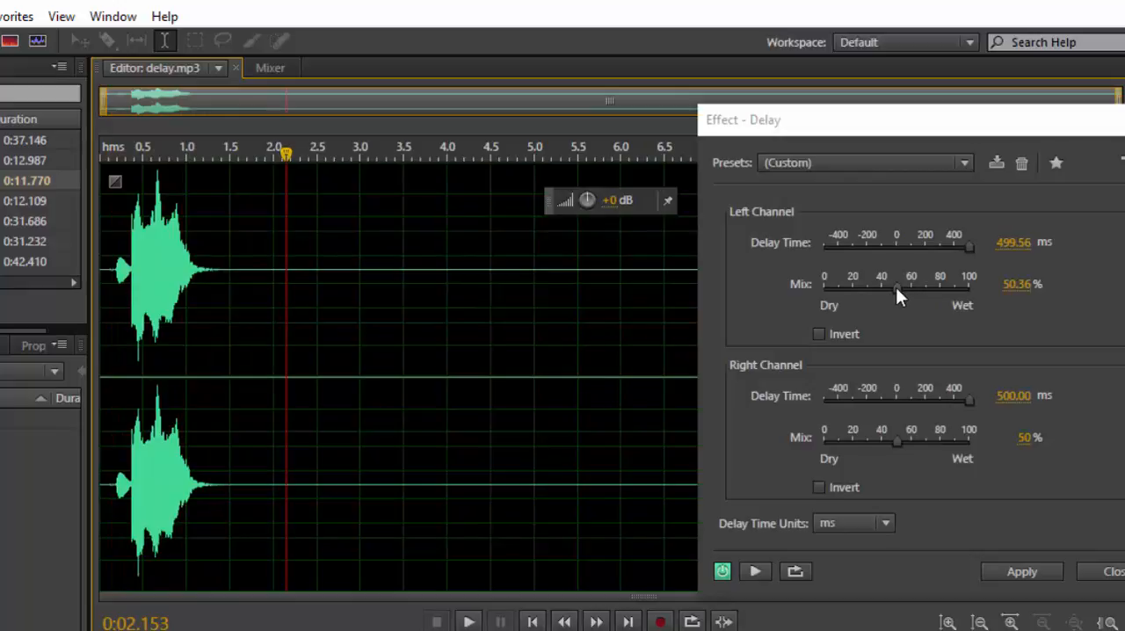
Lower the left channel's mix to 21.9% and the right channel's to 22.26%, and preview the subtler delay.
{"action": "left_click_drag", "start_coordinate": [896, 287], "coordinate": [853, 295]}
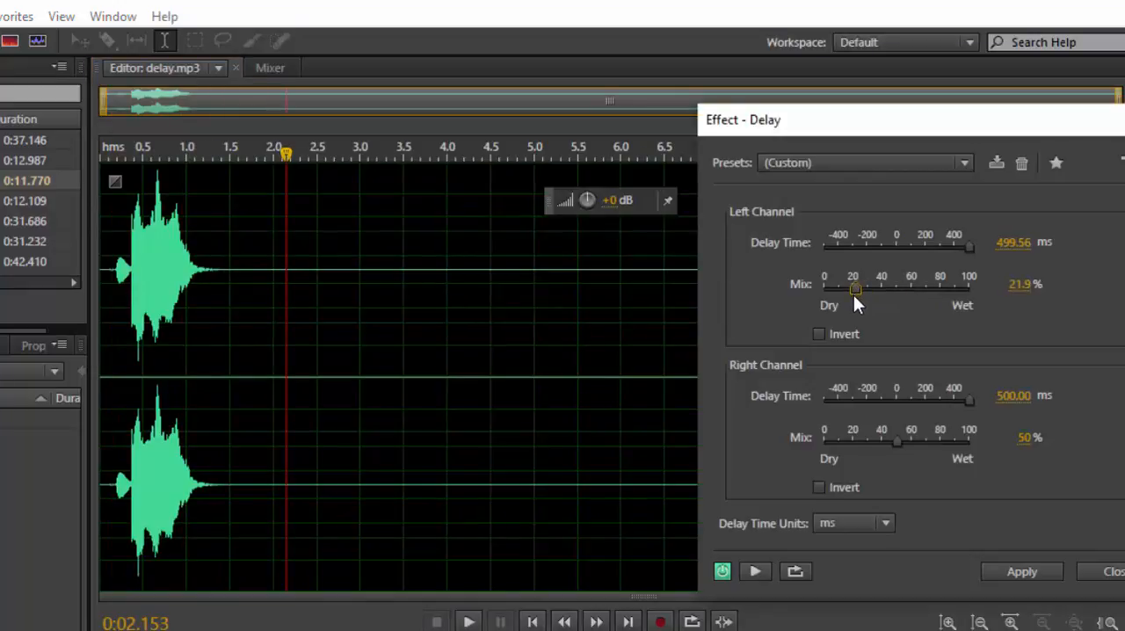
{"action": "left_click_drag", "start_coordinate": [896, 438], "coordinate": [856, 449]}
{"action": "left_click", "coordinate": [104, 330]}
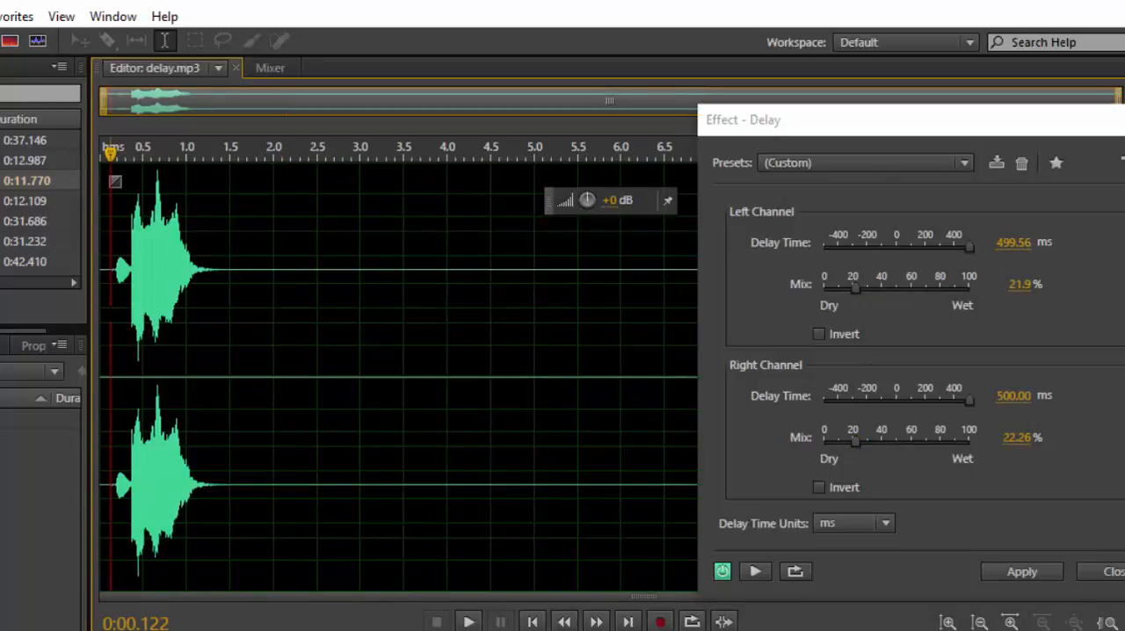
{"action": "key", "text": "space"}
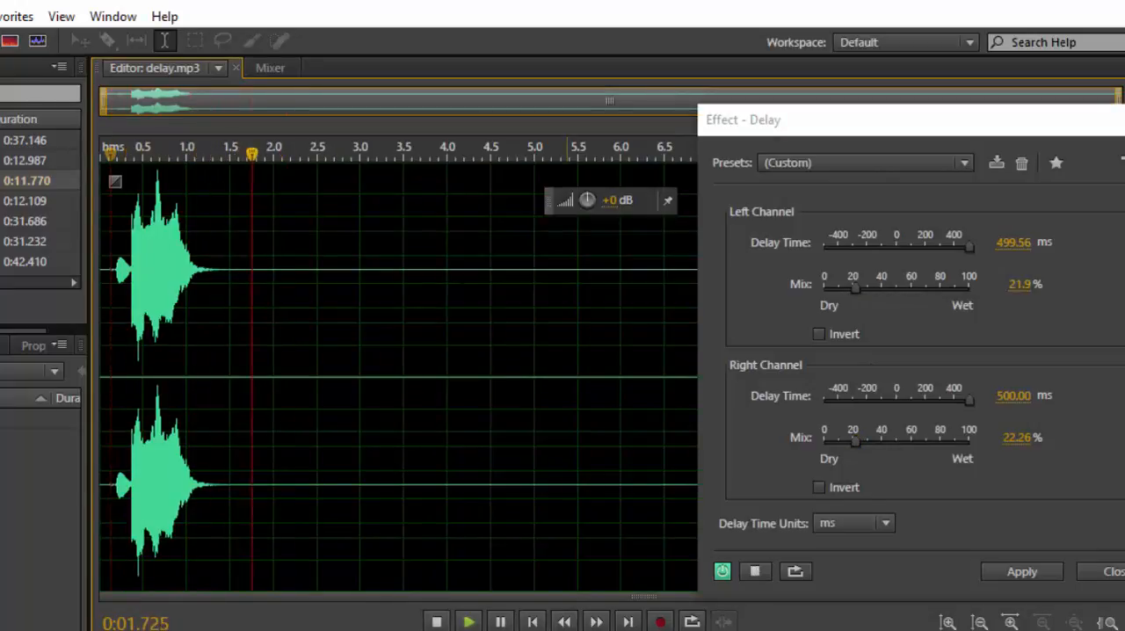
{"action": "key", "text": "space"}
Lower the right channel's mix to 9.85% and the left channel's to 14.6%, and preview the delay from near the clip's start.
{"action": "left_click_drag", "start_coordinate": [851, 442], "coordinate": [833, 439]}
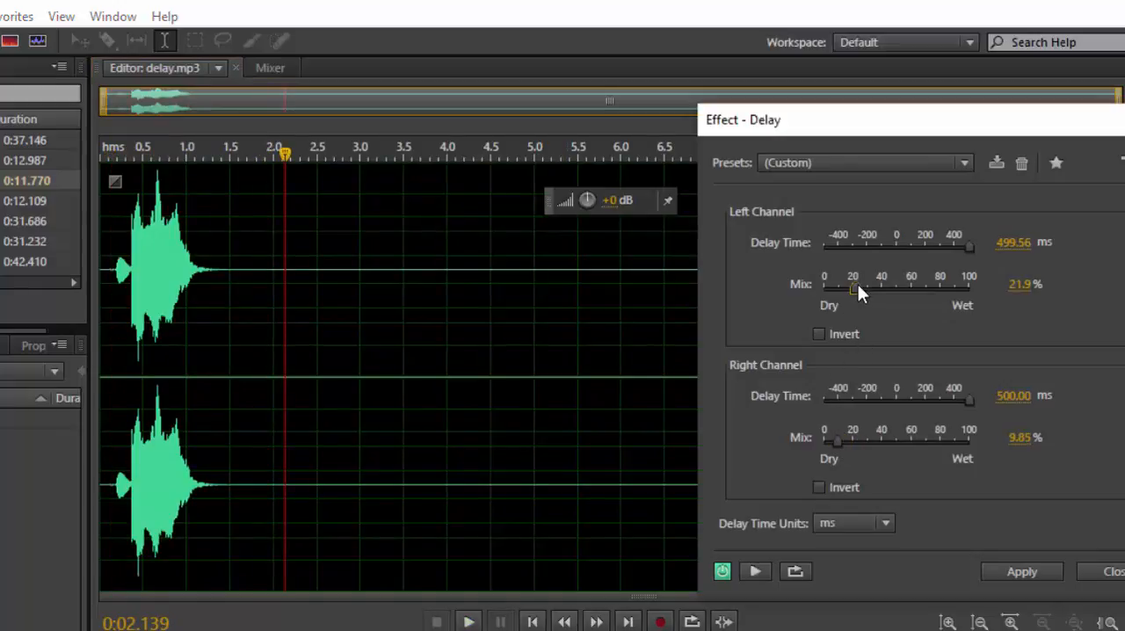
{"action": "left_click_drag", "start_coordinate": [856, 284], "coordinate": [845, 291]}
{"action": "left_click", "coordinate": [110, 279]}
{"action": "key", "text": "space"}
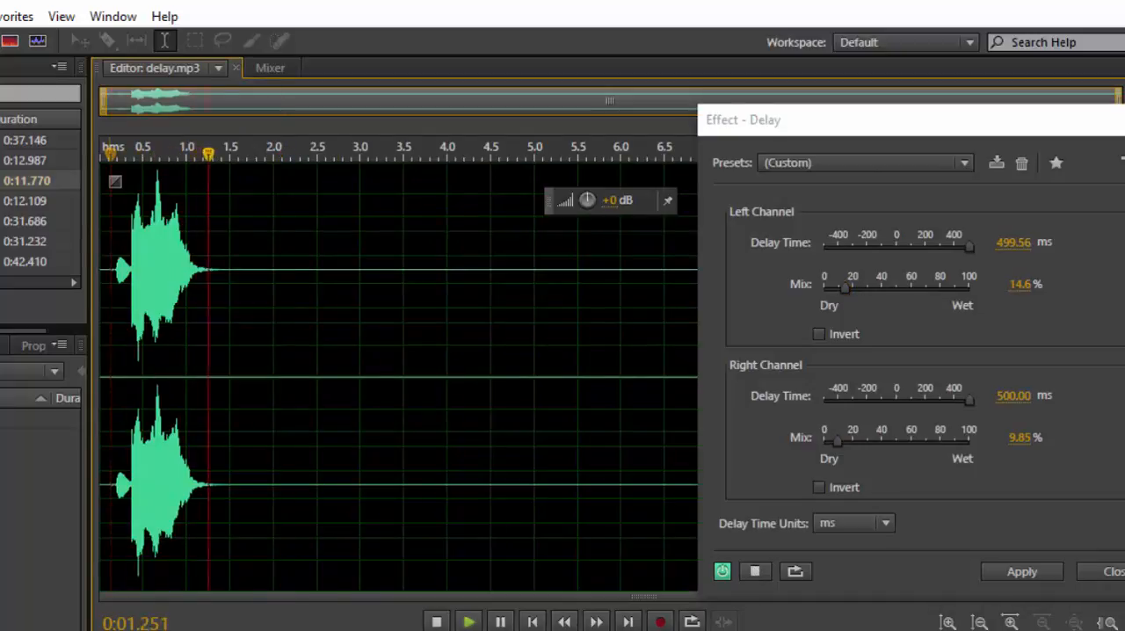
{"action": "key", "text": "space"}
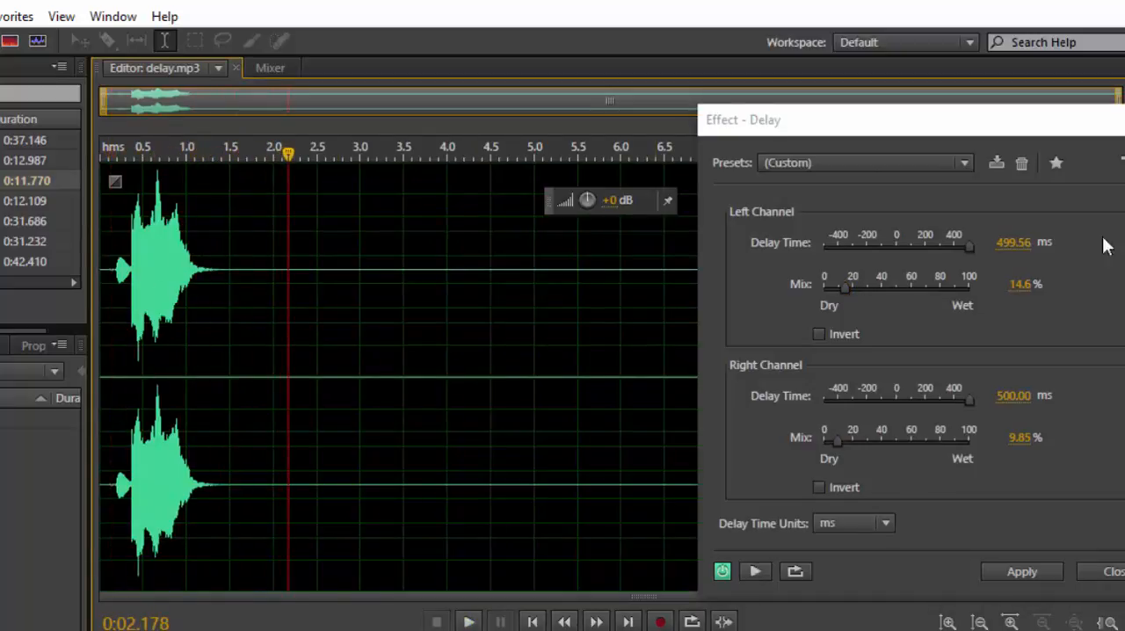
Set the left channel's mix to 18.25% and the delay times to -193.43 ms left and -186.13 ms right.
{"action": "left_click_drag", "start_coordinate": [845, 291], "coordinate": [850, 281]}
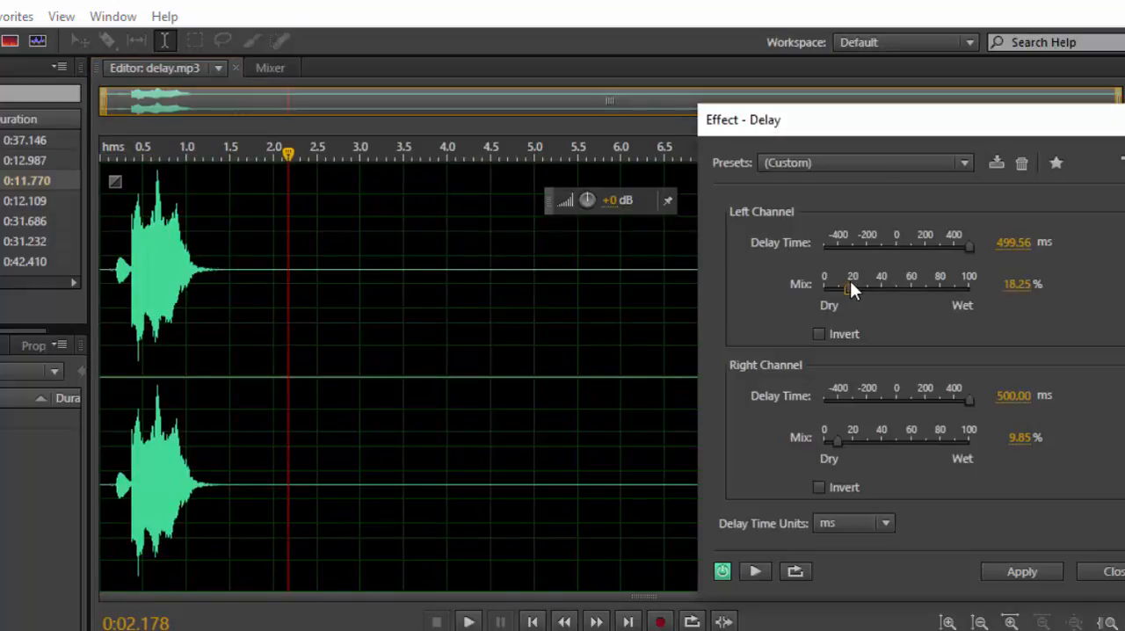
{"action": "left_click_drag", "start_coordinate": [967, 248], "coordinate": [816, 246]}
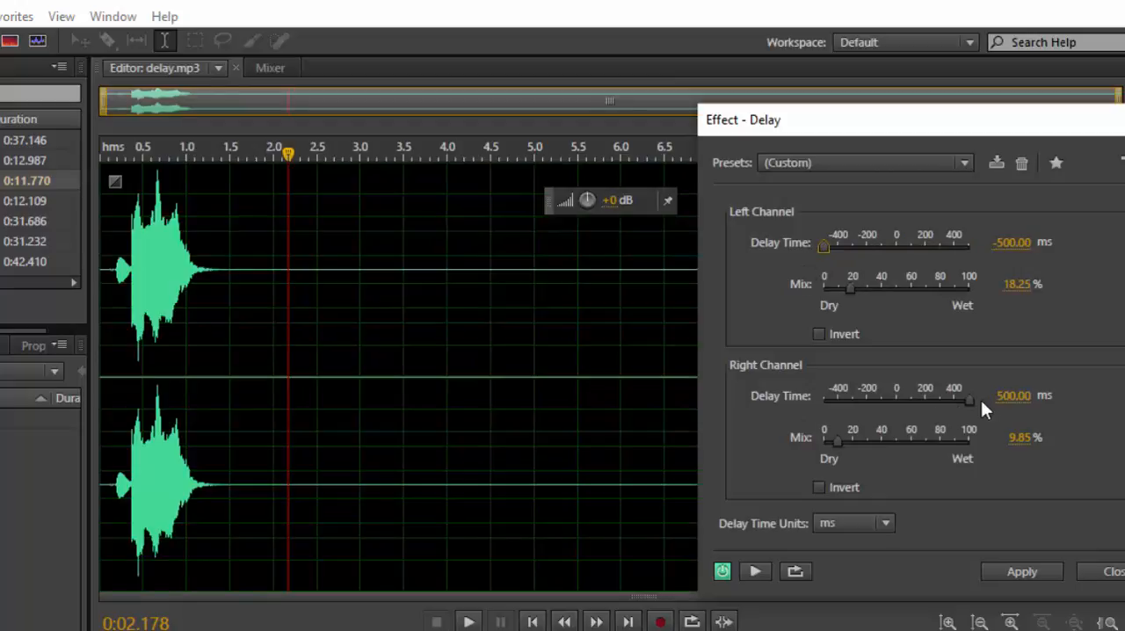
{"action": "left_click_drag", "start_coordinate": [965, 400], "coordinate": [836, 403]}
{"action": "left_click_drag", "start_coordinate": [819, 249], "coordinate": [864, 249]}
{"action": "left_click_drag", "start_coordinate": [841, 395], "coordinate": [868, 388]}
Preview the negative delay times twice from the clip's start.
{"action": "left_click", "coordinate": [111, 305]}
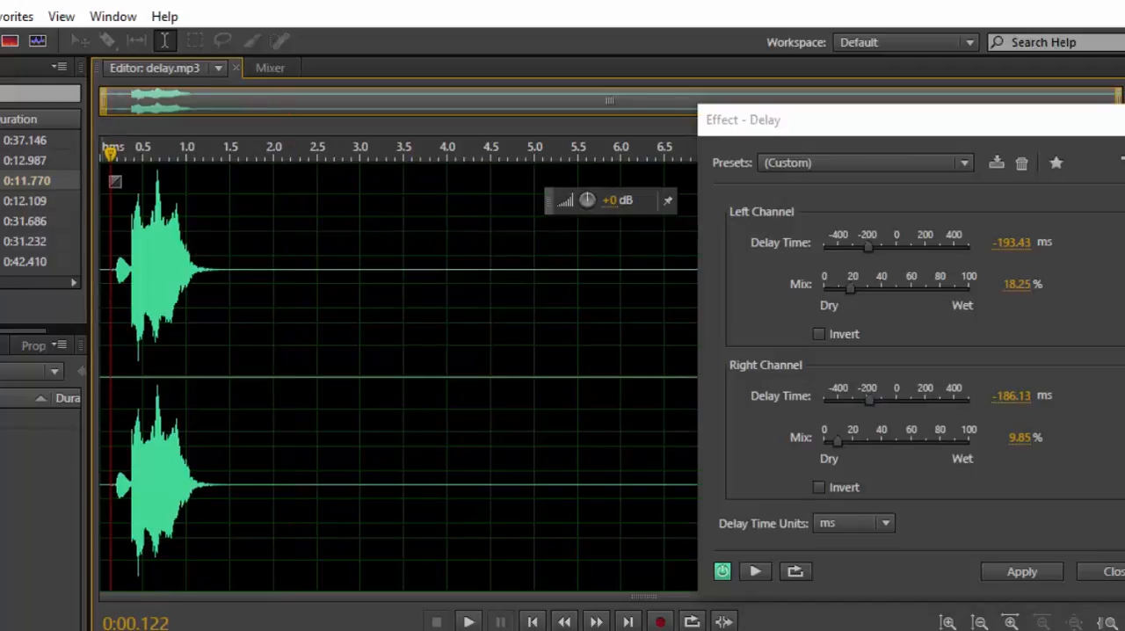
{"action": "left_click", "coordinate": [100, 305]}
{"action": "key", "text": "space"}
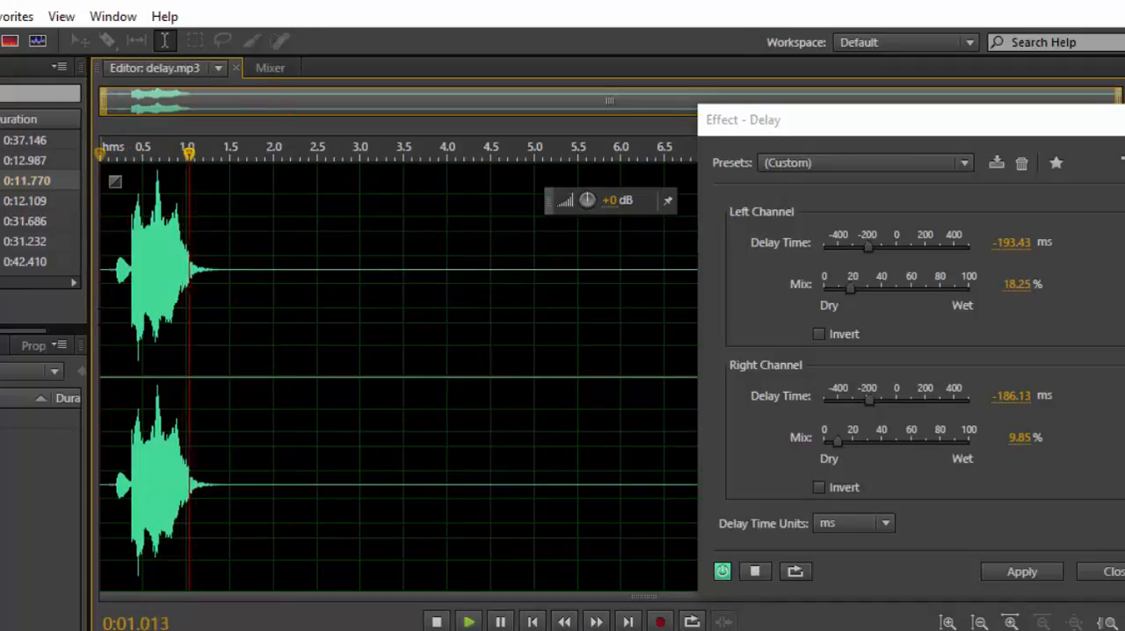
{"action": "key", "text": "space"}
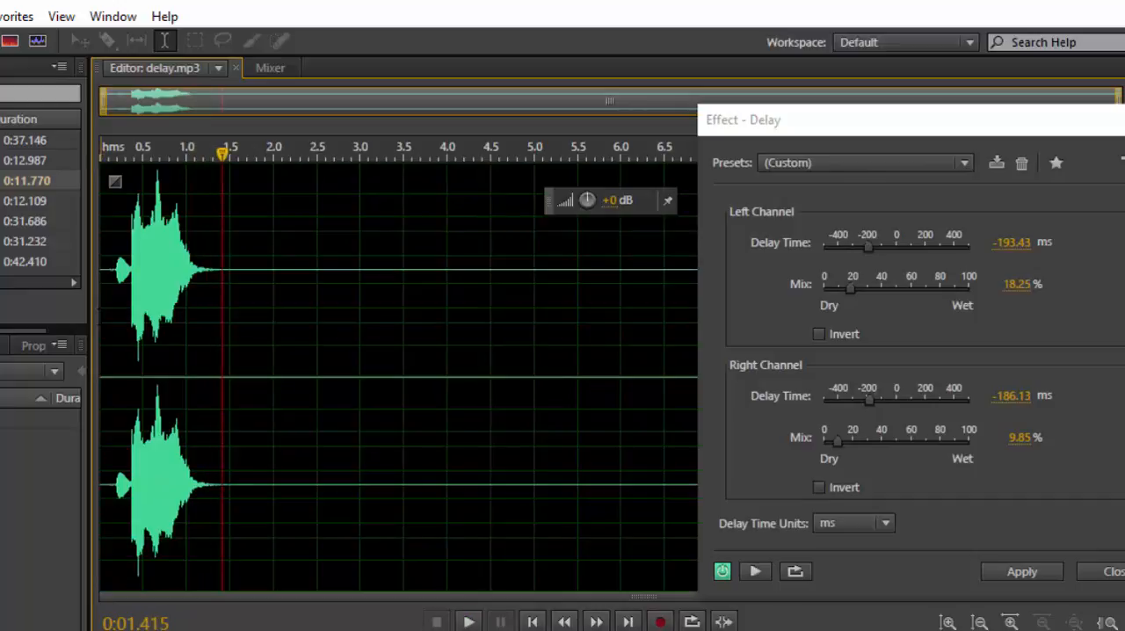
{"action": "key", "text": "Home"}
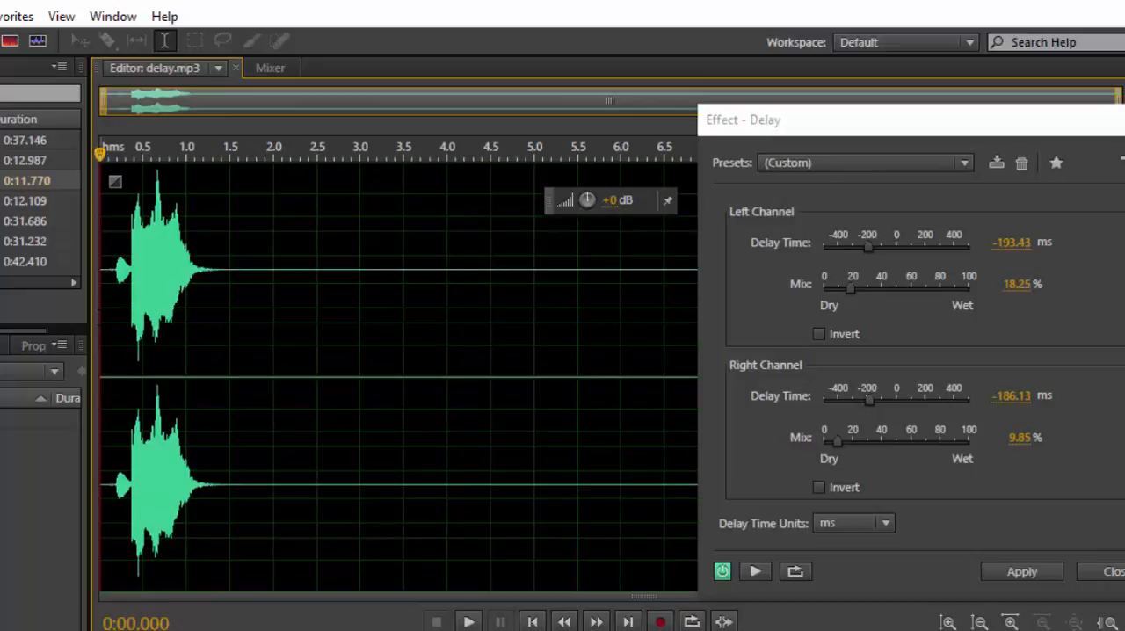
{"action": "key", "text": "space"}
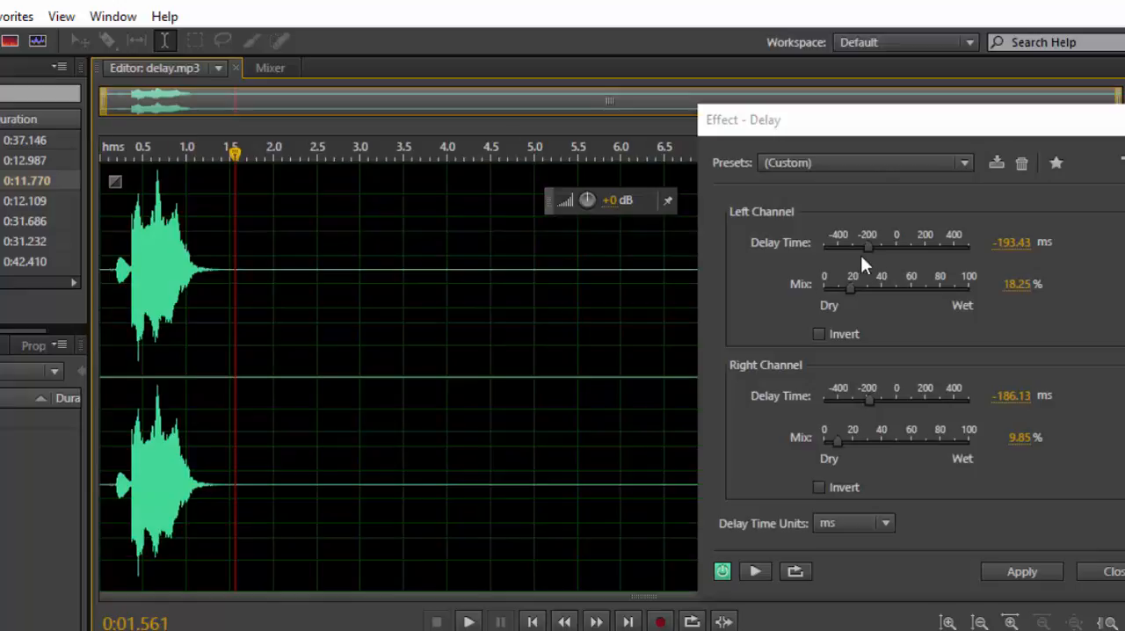
Set the delay time of both channels to 500 ms and preview the result from near the clip's start.
{"action": "left_click_drag", "start_coordinate": [869, 245], "coordinate": [1007, 244]}
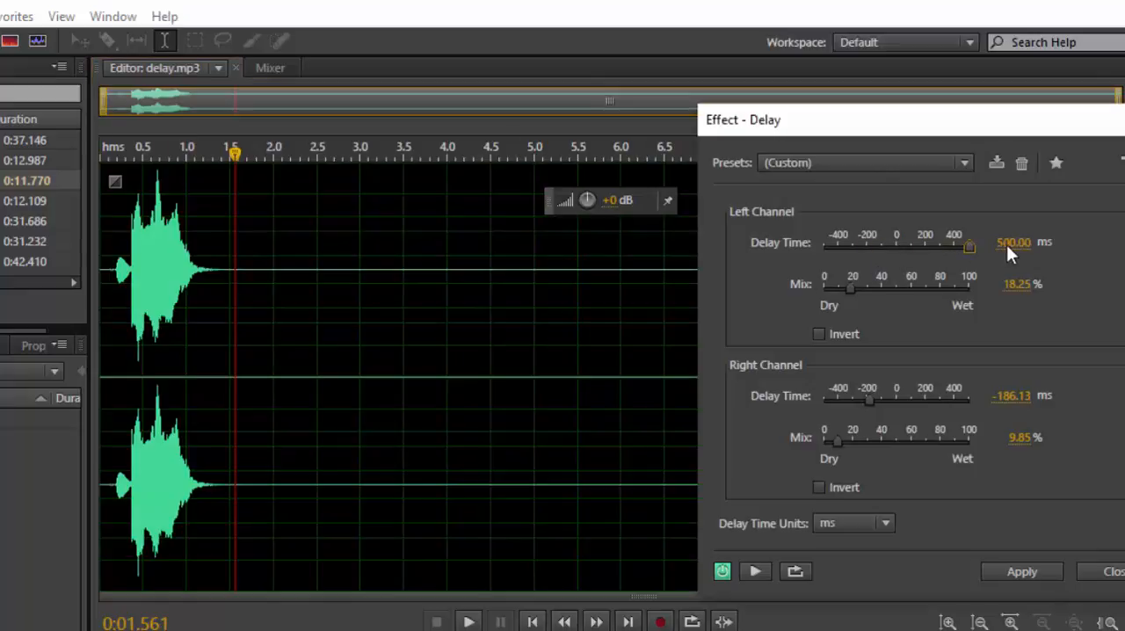
{"action": "left_click_drag", "start_coordinate": [864, 397], "coordinate": [952, 374]}
{"action": "left_click", "coordinate": [110, 151]}
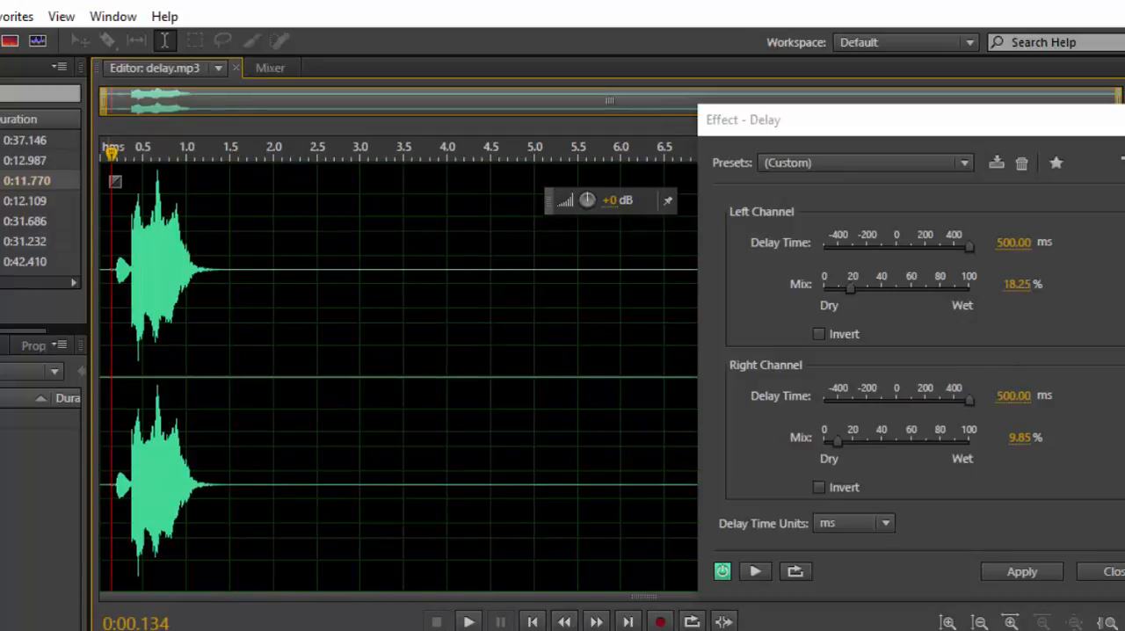
{"action": "left_click", "coordinate": [108, 152]}
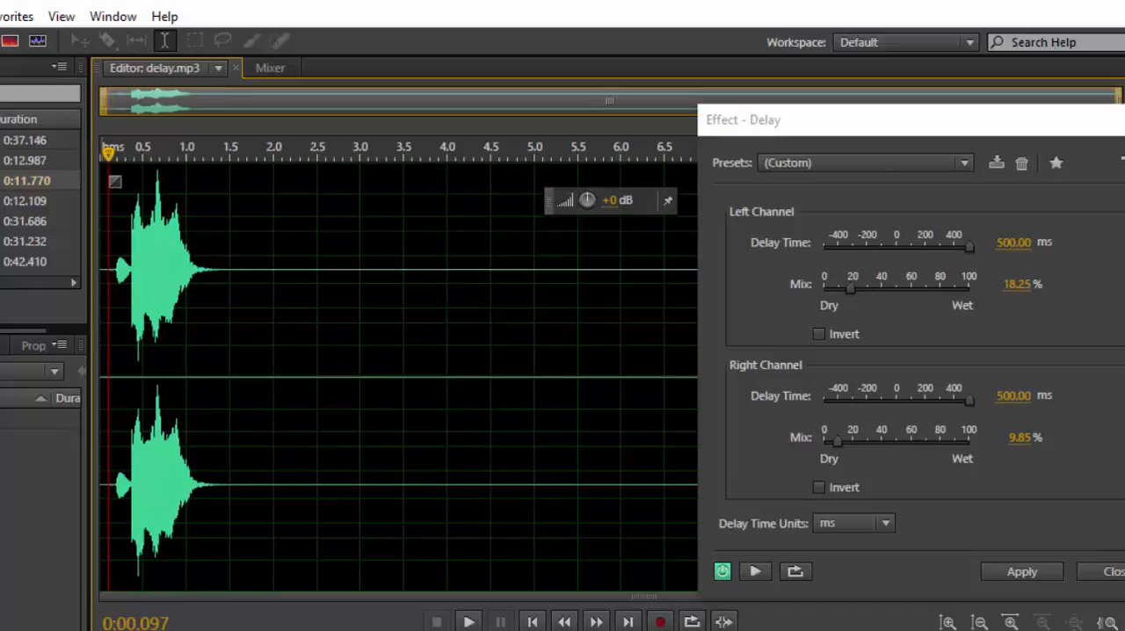
{"action": "key", "text": "space"}
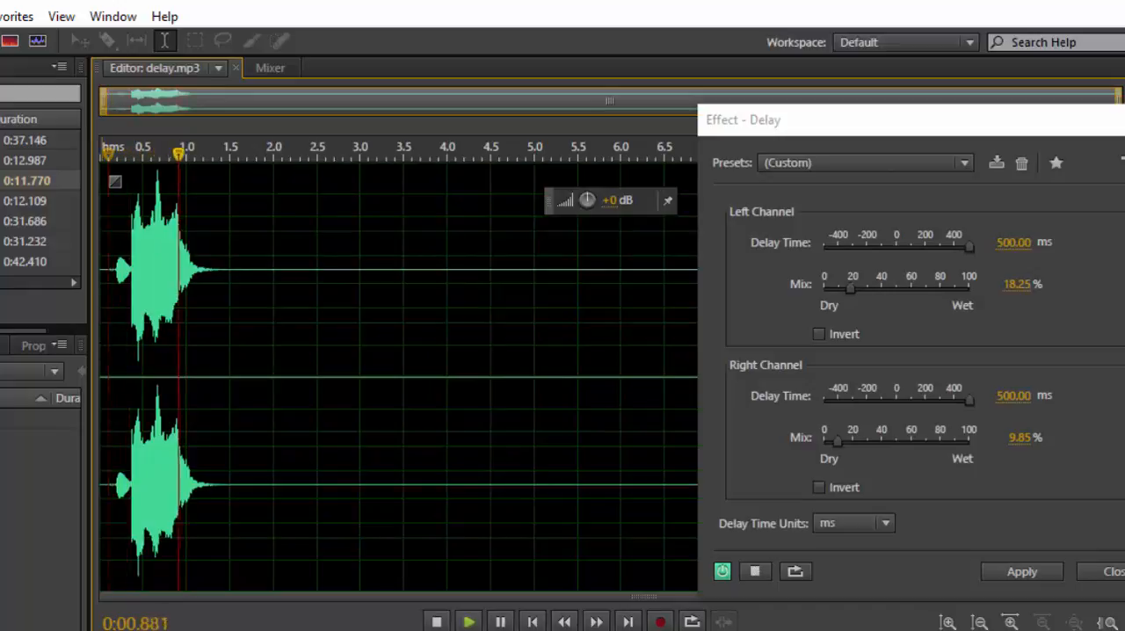
{"action": "key", "text": "space"}
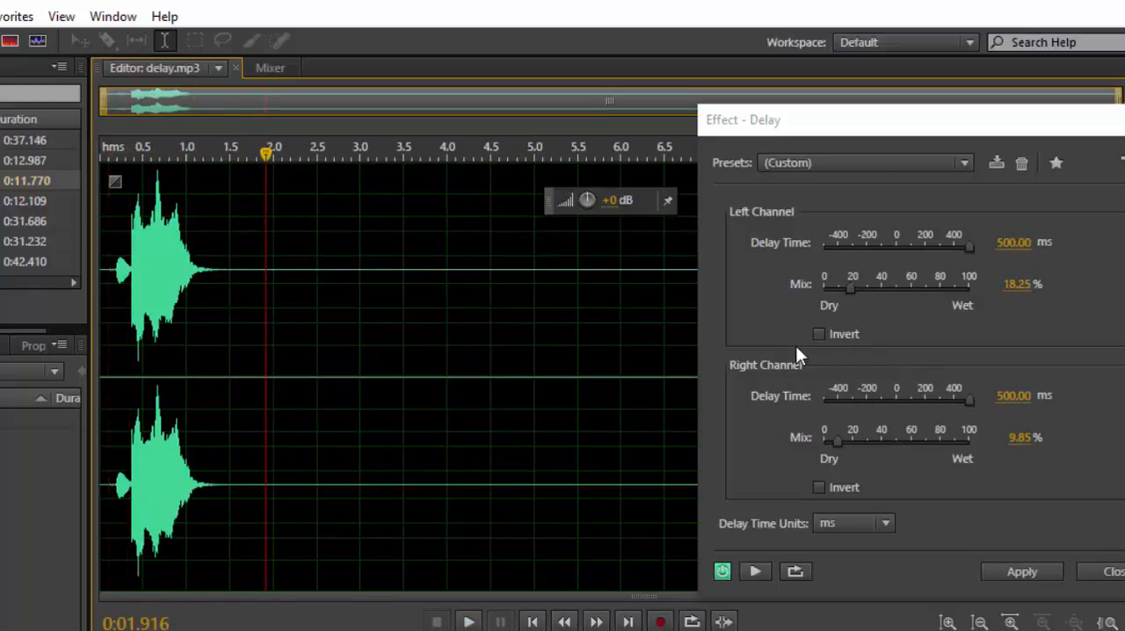
Invert the left channel's delayed signal, preview it, and return the playhead to the clip's start.
{"action": "left_click", "coordinate": [819, 334]}
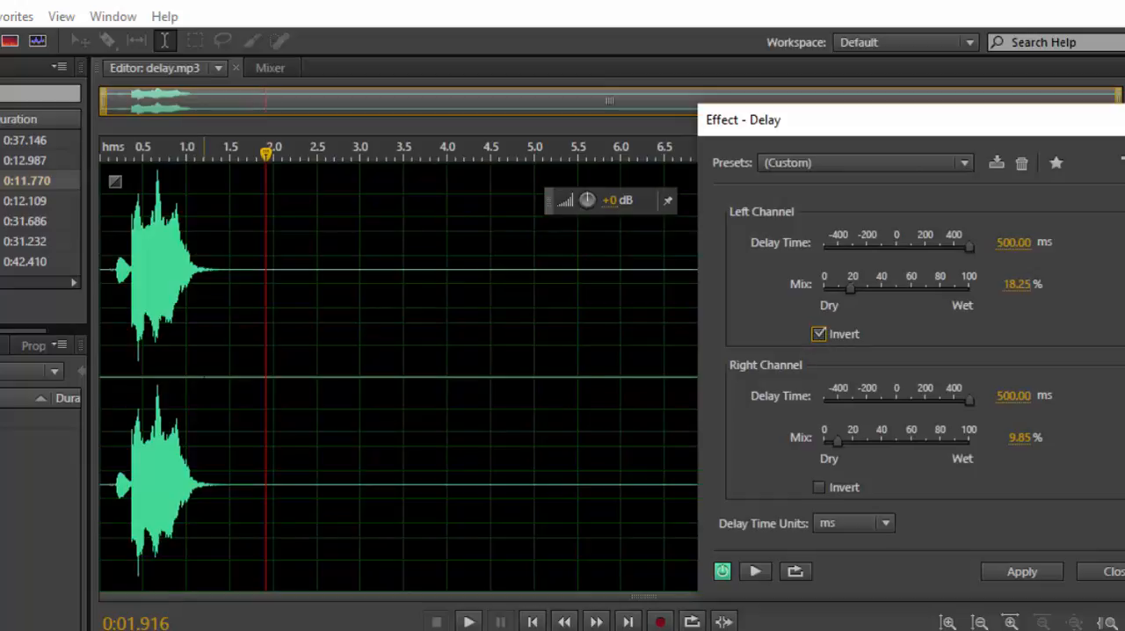
{"action": "left_click", "coordinate": [108, 356]}
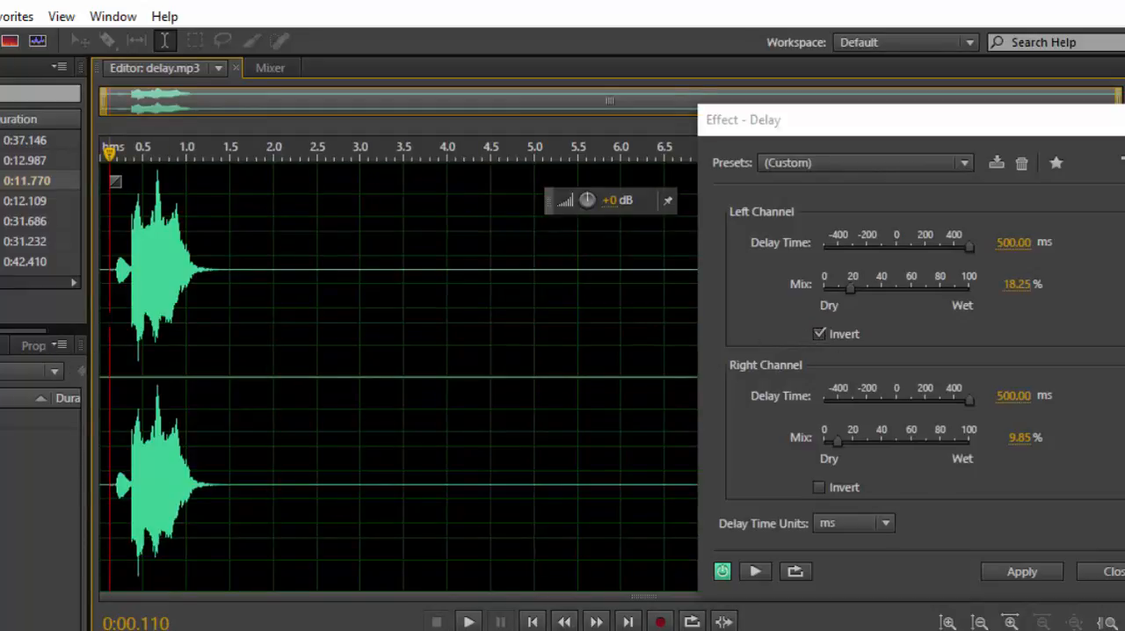
{"action": "key", "text": "space"}
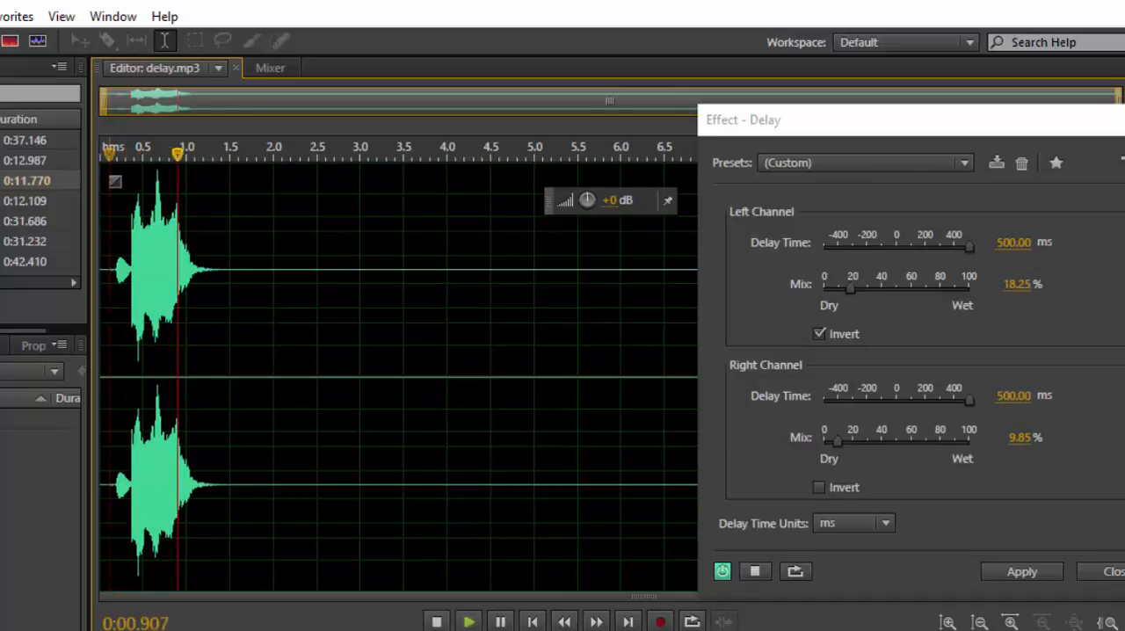
{"action": "key", "text": "space"}
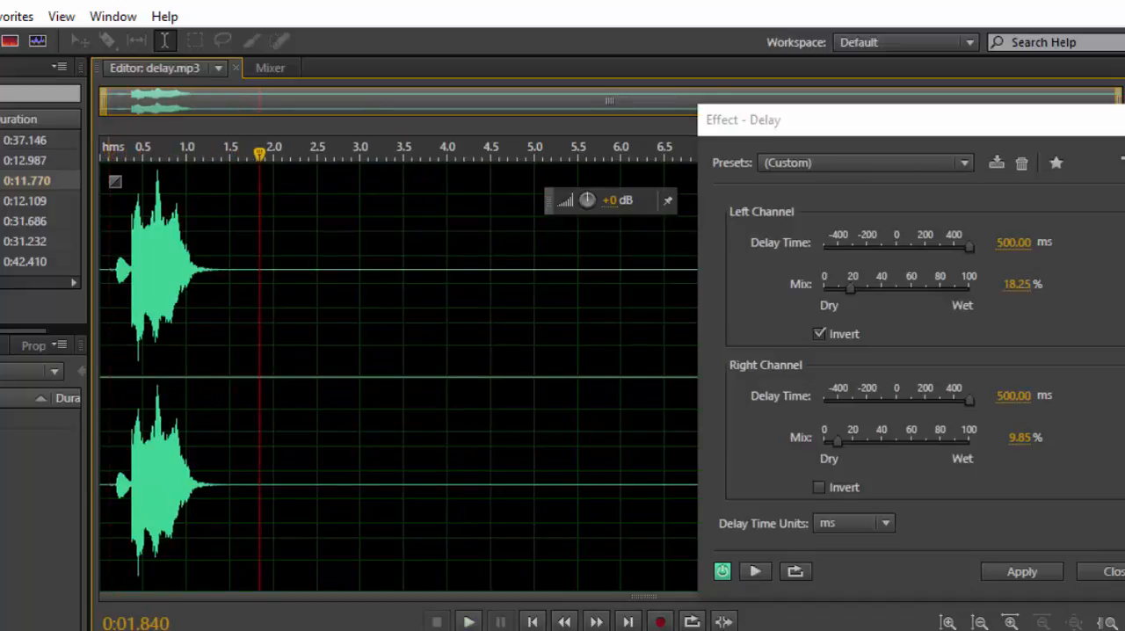
{"action": "key", "text": "Home"}
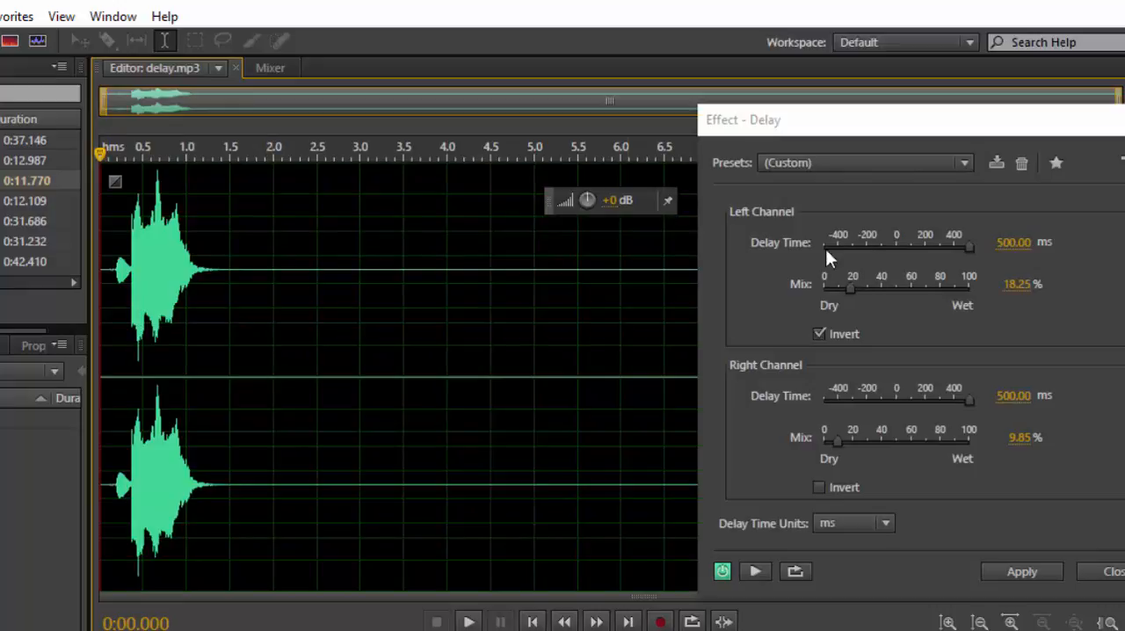
Set the left channel's delay time to 266.42 ms and preview the inverted delay from the clip's start.
{"action": "left_click_drag", "start_coordinate": [967, 243], "coordinate": [932, 248]}
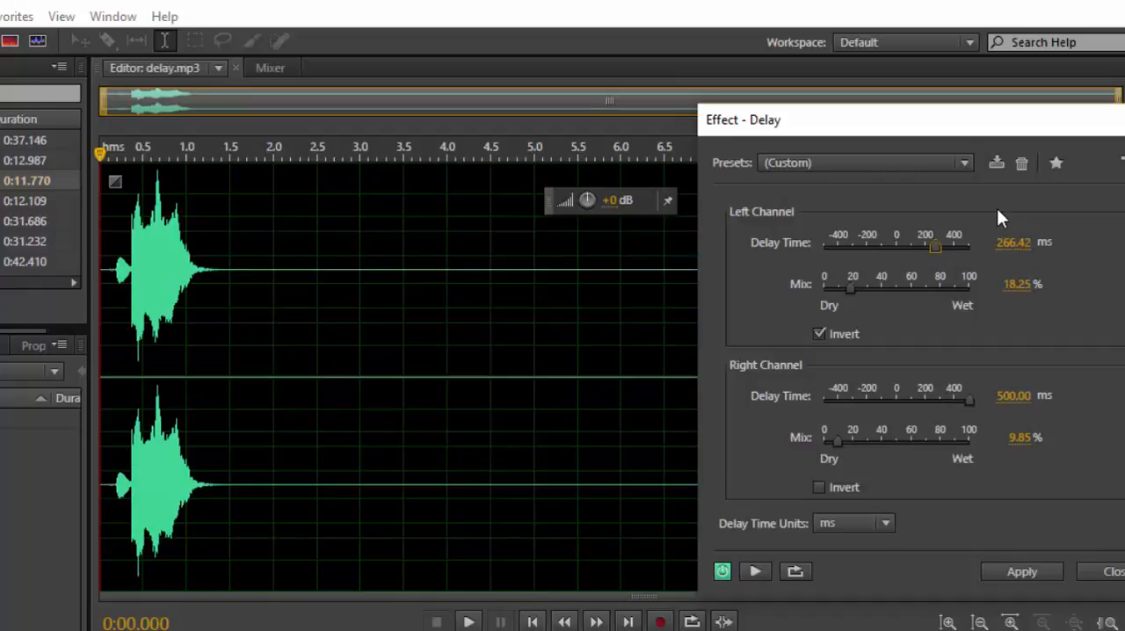
{"action": "left_click", "coordinate": [99, 307]}
{"action": "key", "text": "space"}
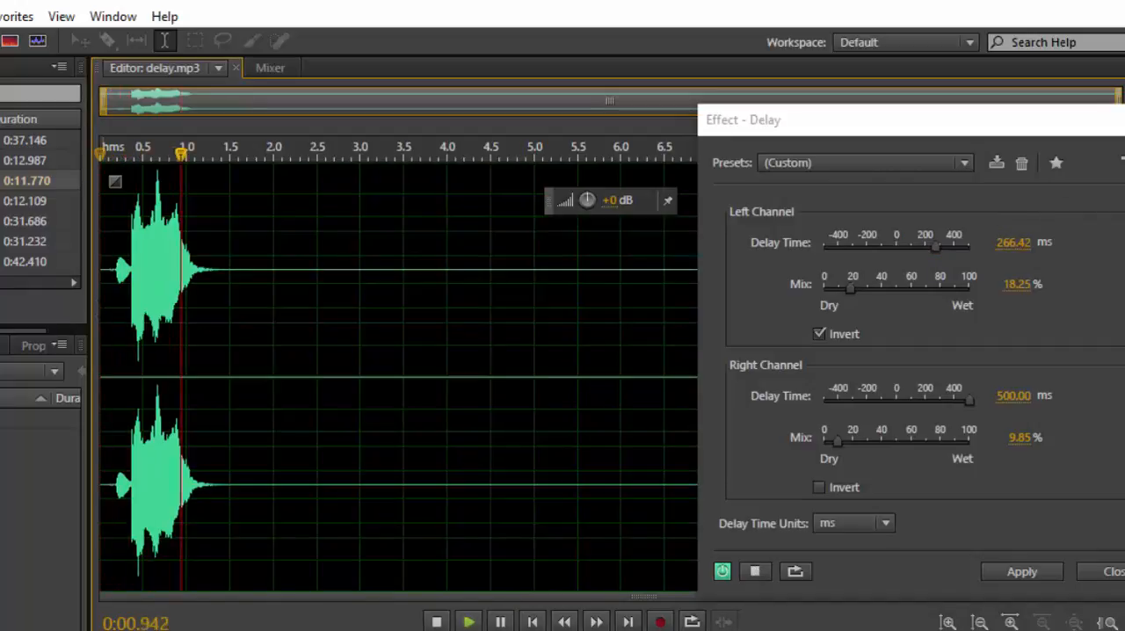
{"action": "key", "text": "space"}
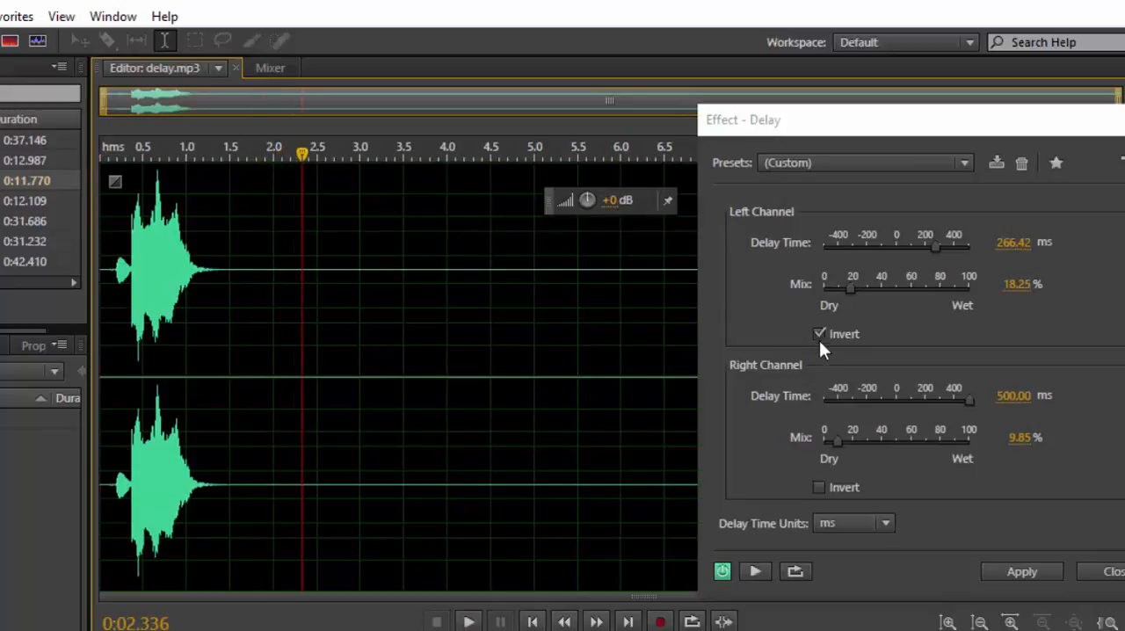
Keep ms as the delay time unit and close the Delay effect without applying it.
{"action": "left_click", "coordinate": [886, 523]}
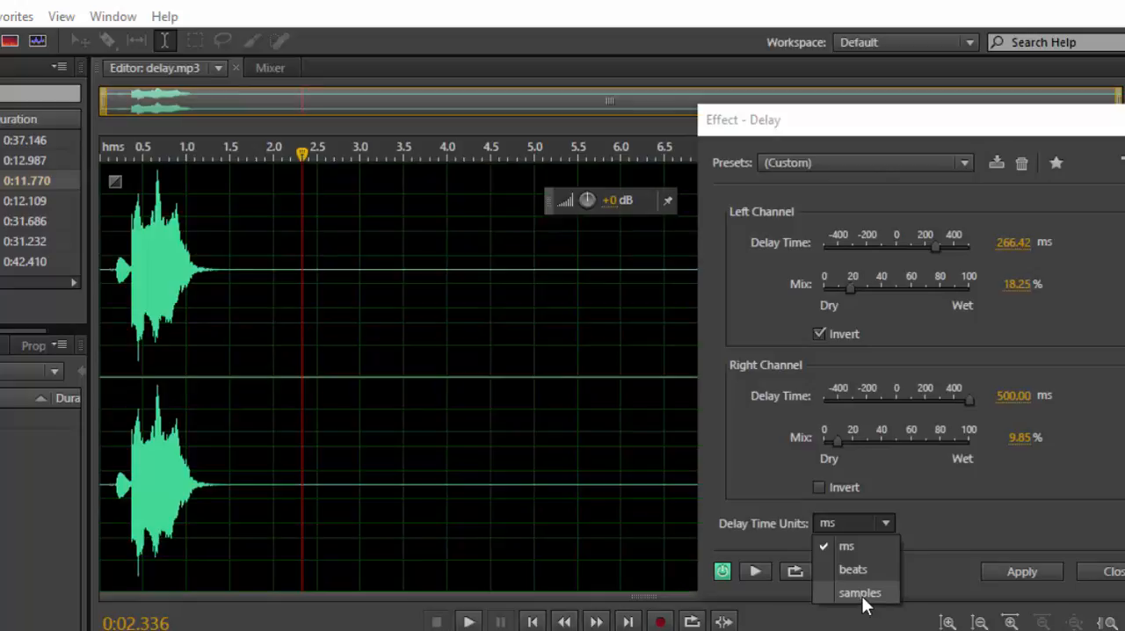
{"action": "left_click", "coordinate": [857, 547]}
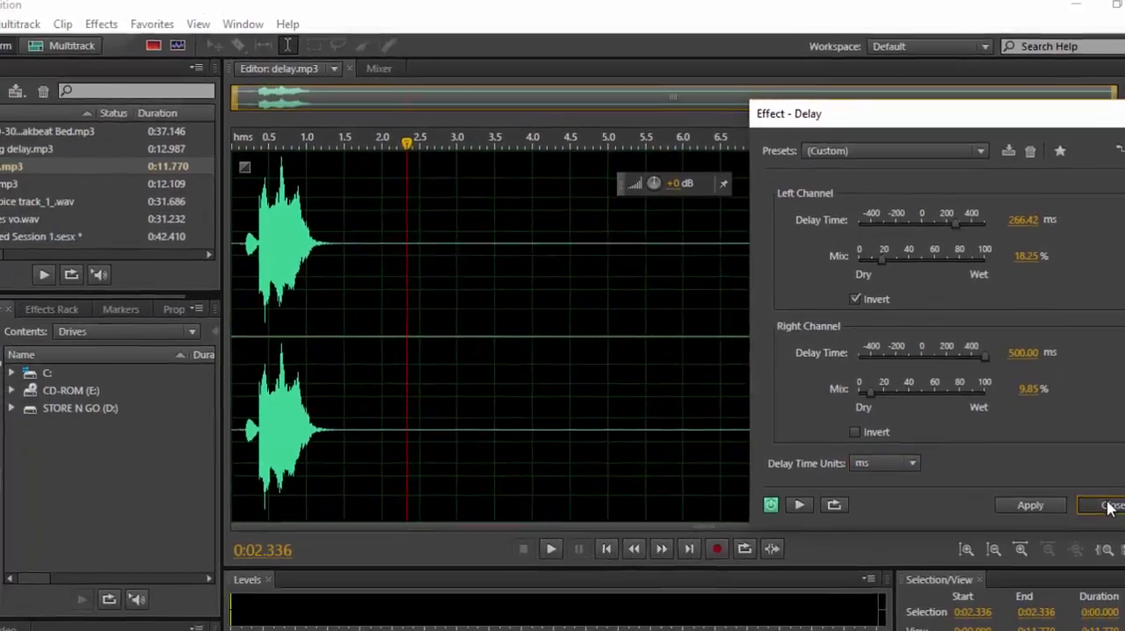
{"action": "left_click", "coordinate": [1110, 571]}
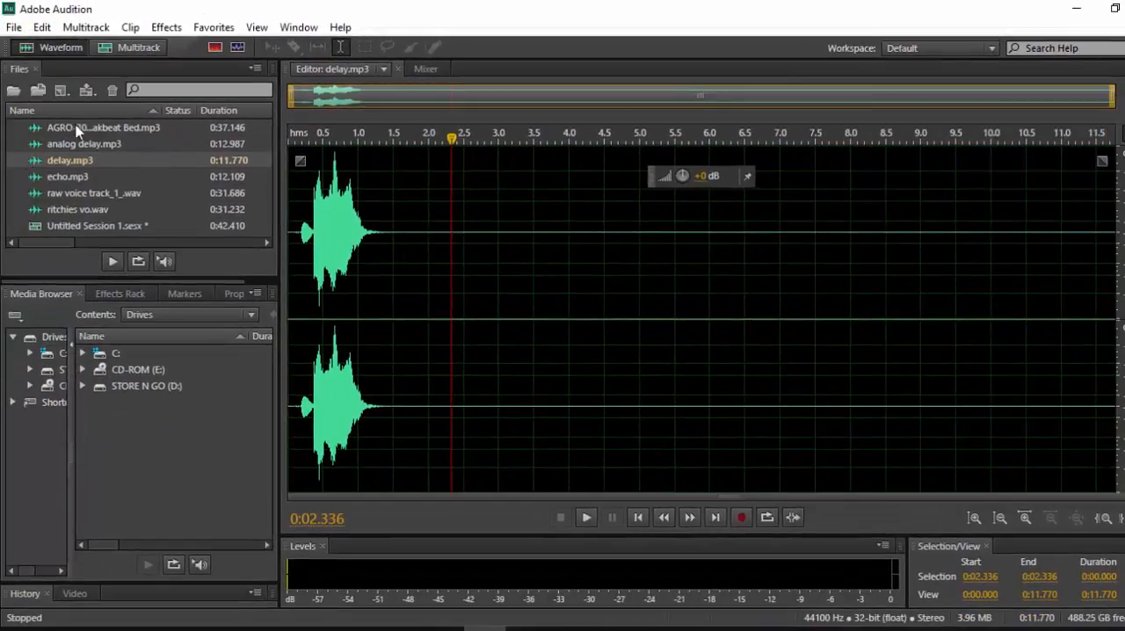
Open echo.mp3 in the waveform editor and play the unprocessed clip from near its start.
{"action": "double_click", "coordinate": [76, 178]}
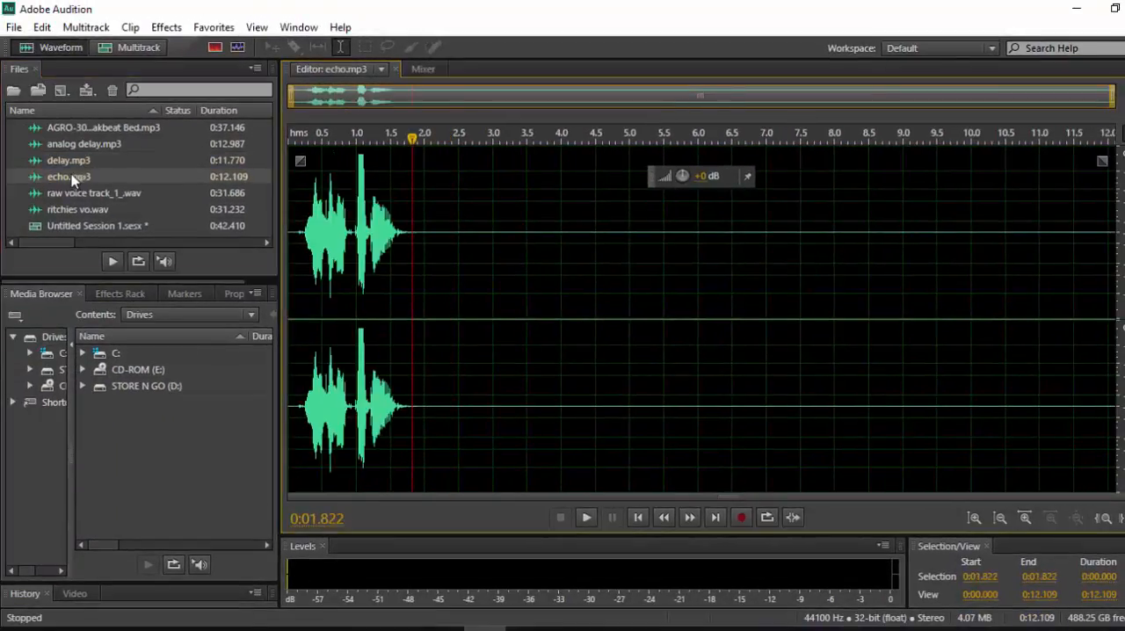
{"action": "left_click", "coordinate": [297, 264]}
{"action": "key", "text": "space"}
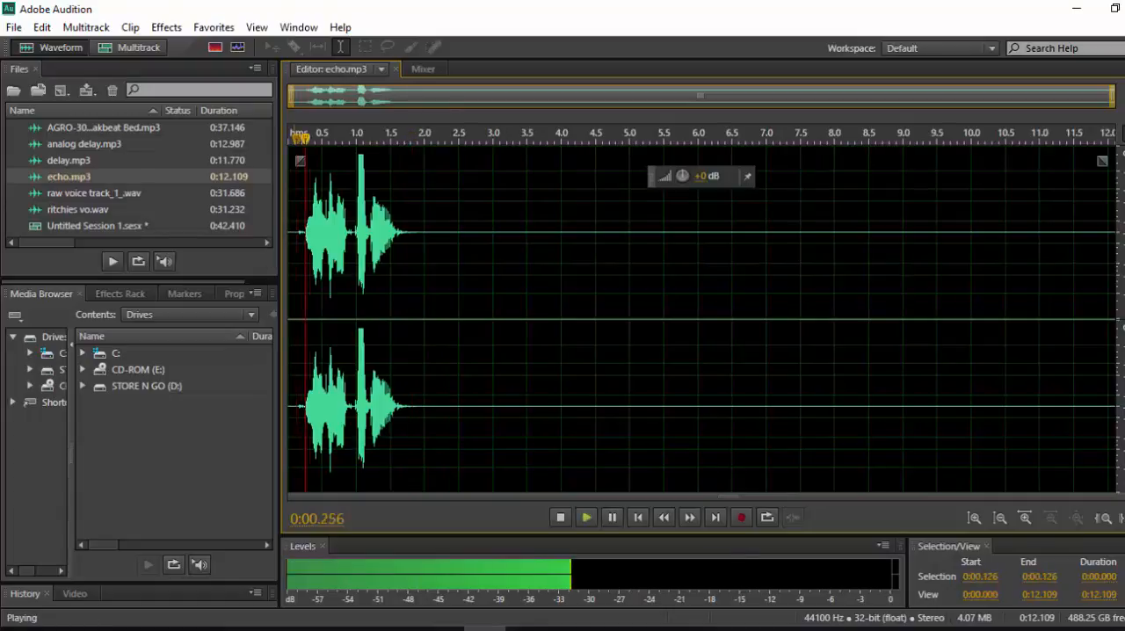
{"action": "key", "text": "space"}
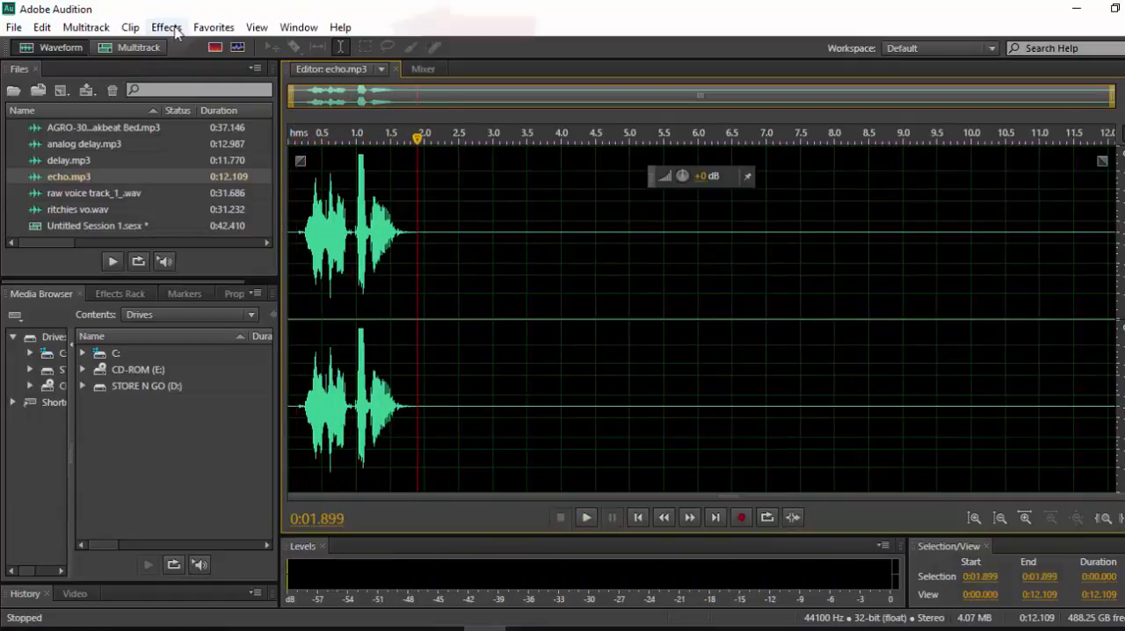
Open the Echo effect for echo.mp3.
{"action": "left_click", "coordinate": [161, 28]}
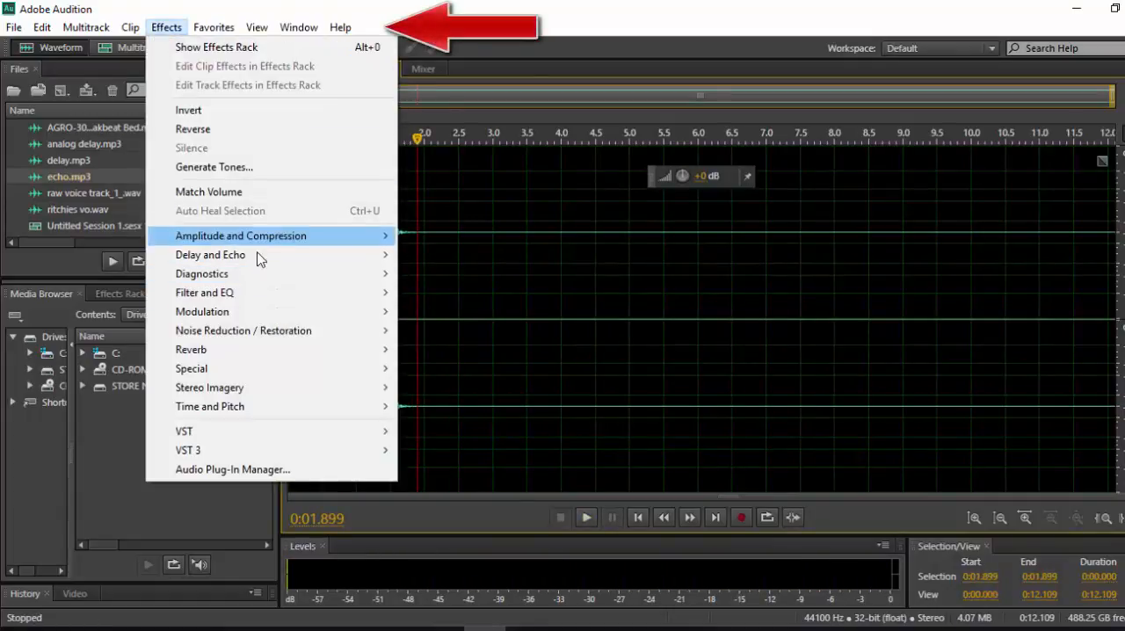
{"action": "mouse_move", "coordinate": [257, 264]}
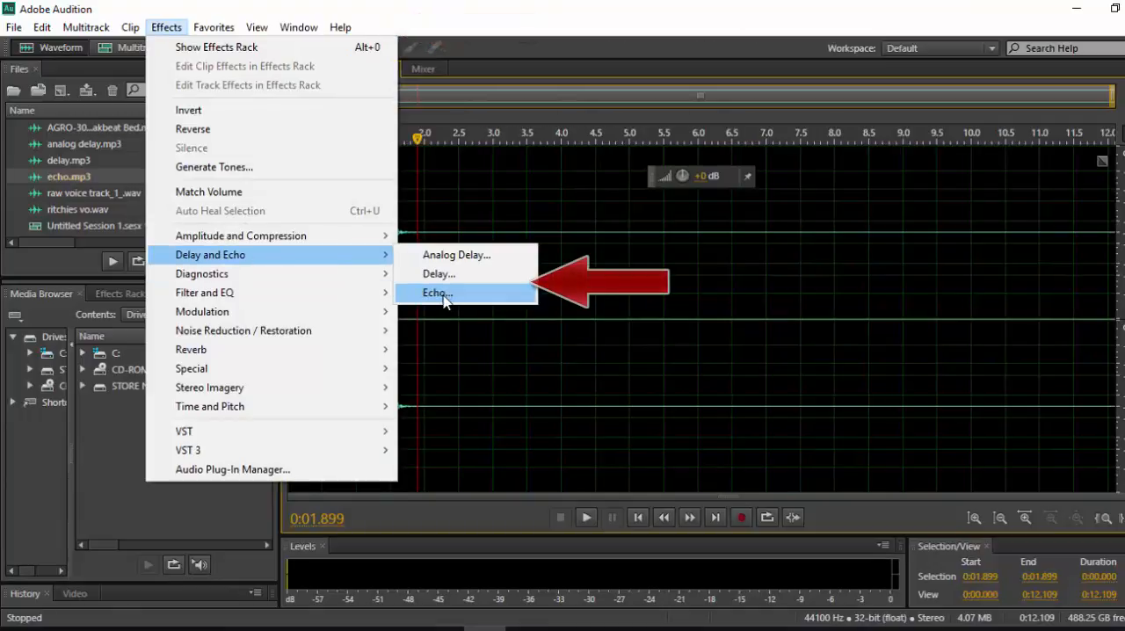
{"action": "left_click", "coordinate": [439, 293]}
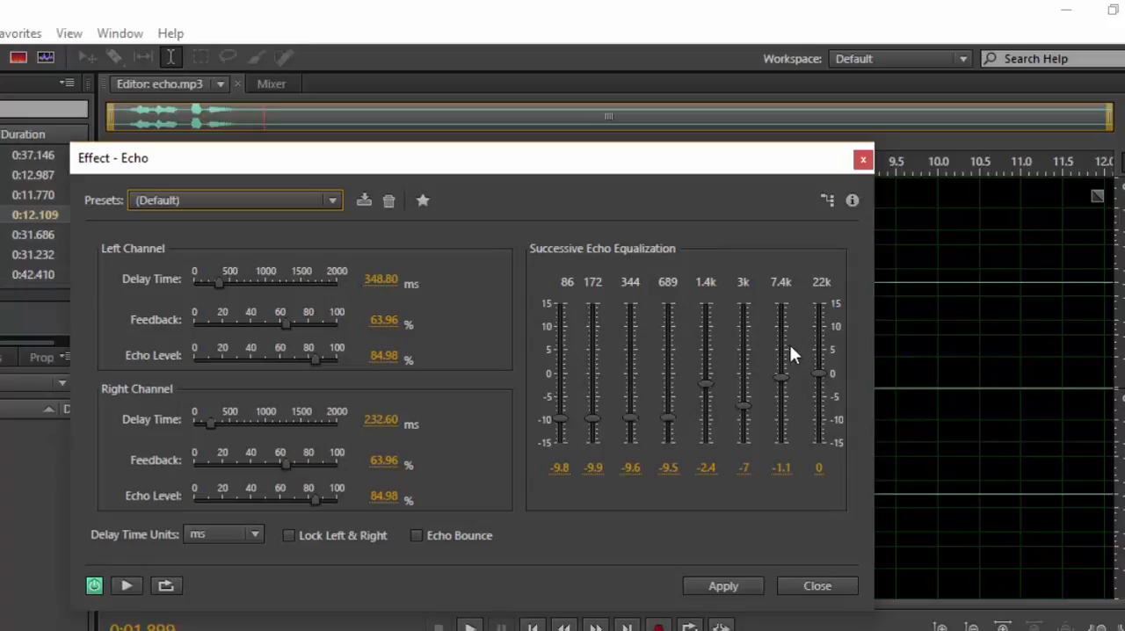
Keep ms as the echo's delay time unit and lock the left and right channels together.
{"action": "left_click", "coordinate": [253, 535]}
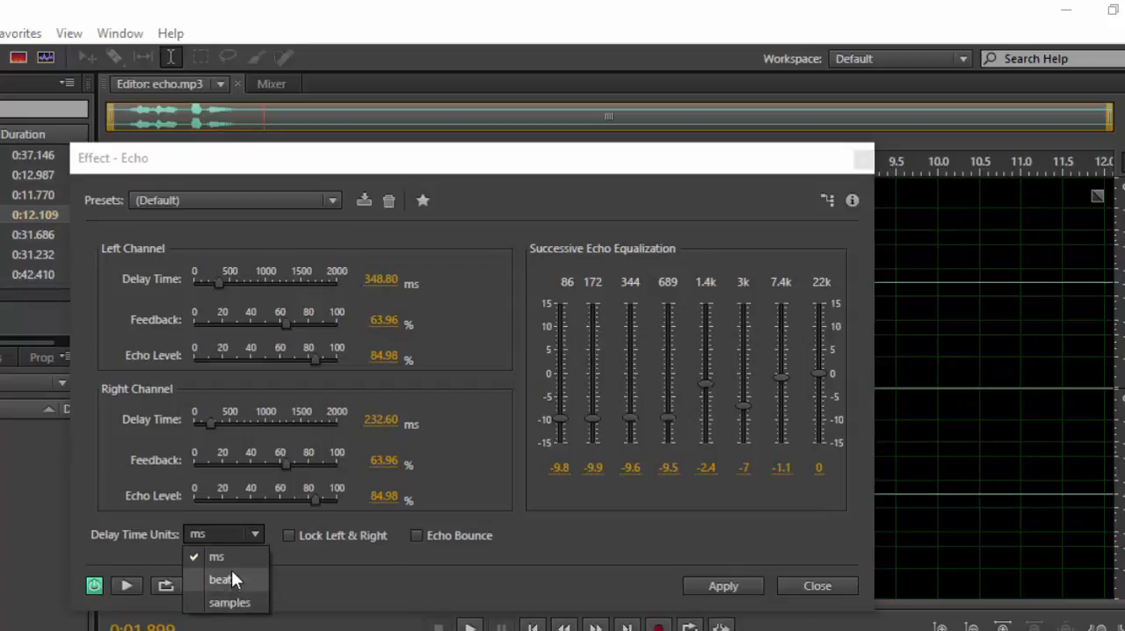
{"action": "left_click", "coordinate": [233, 553]}
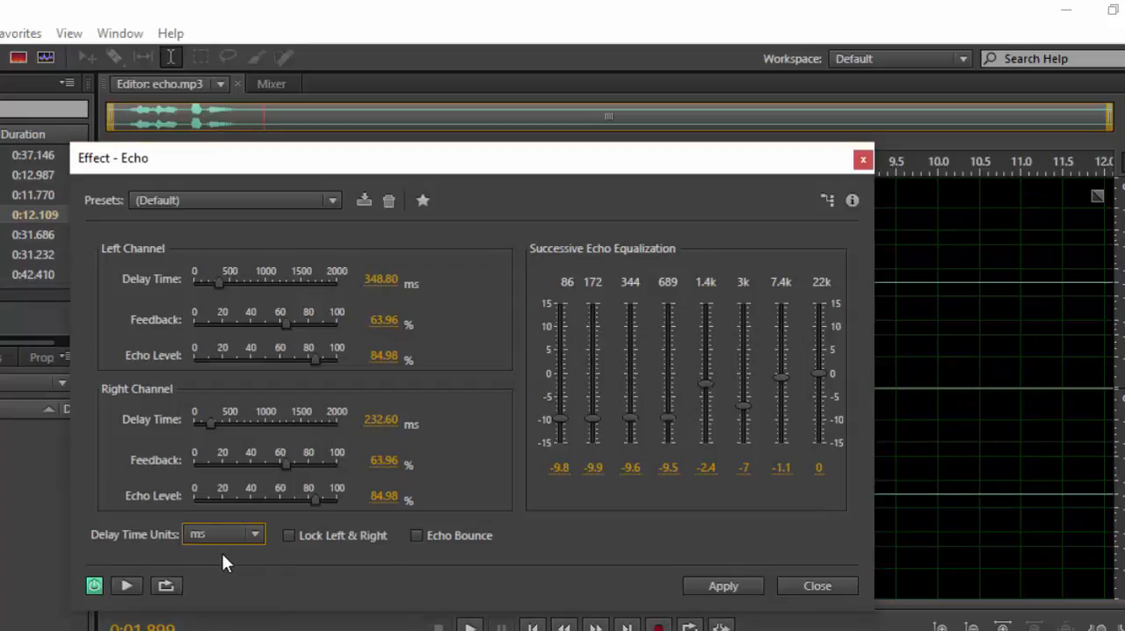
{"action": "left_click", "coordinate": [286, 535]}
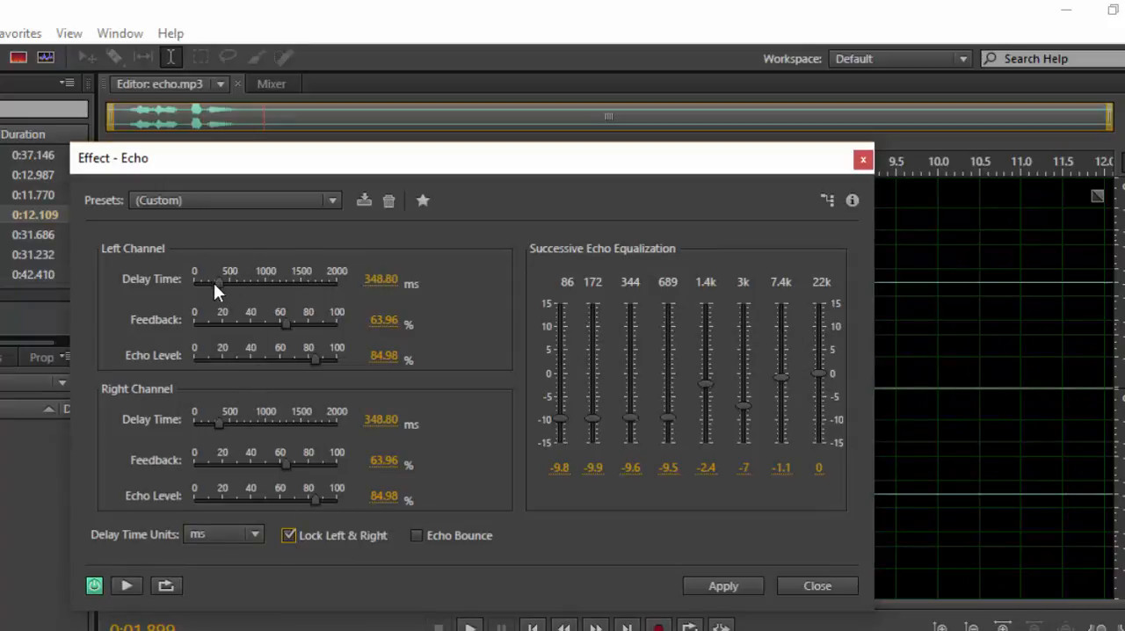
Unlock the left and right channels, set their delay times to 1370.70 ms and 1064.13 ms respectively, and enable Echo Bounce.
{"action": "left_click_drag", "start_coordinate": [219, 283], "coordinate": [281, 280]}
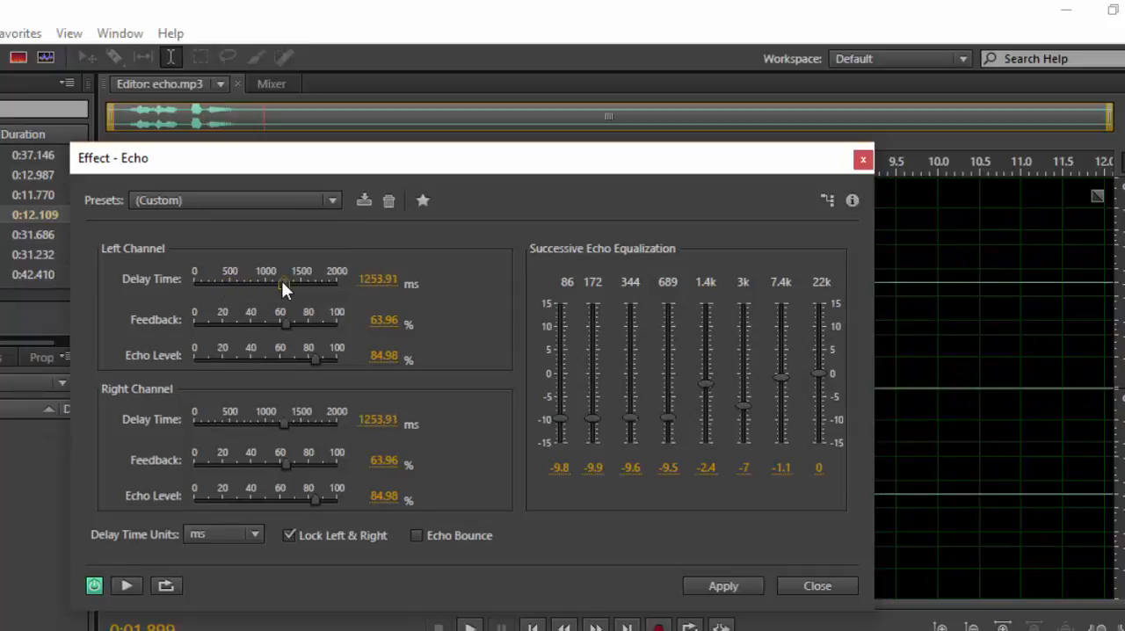
{"action": "left_click", "coordinate": [291, 535]}
{"action": "left_click_drag", "start_coordinate": [279, 280], "coordinate": [291, 283]}
{"action": "mouse_move", "coordinate": [282, 421]}
{"action": "left_mouse_down"}
{"action": "mouse_move", "coordinate": [243, 420]}
{"action": "mouse_move", "coordinate": [268, 416]}
{"action": "mouse_move", "coordinate": [274, 427]}
{"action": "left_mouse_up"}
{"action": "left_click", "coordinate": [416, 535]}
Lock the left and right channels together again and set the shared delay time to 2000 ms.
{"action": "left_click_drag", "start_coordinate": [395, 162], "coordinate": [554, 210]}
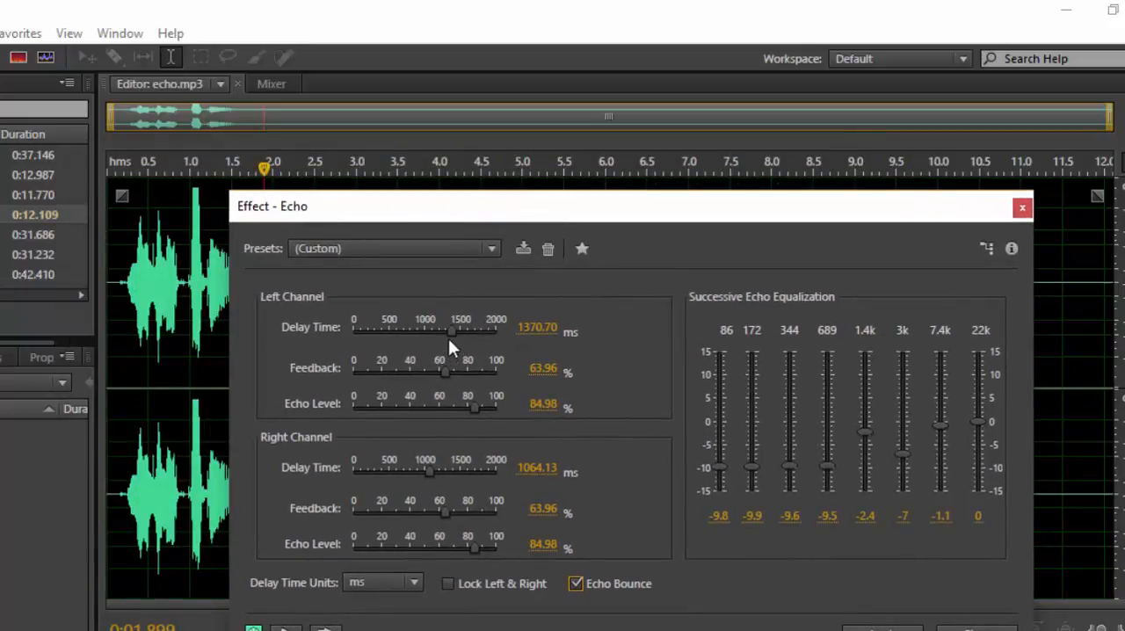
{"action": "left_click", "coordinate": [447, 584]}
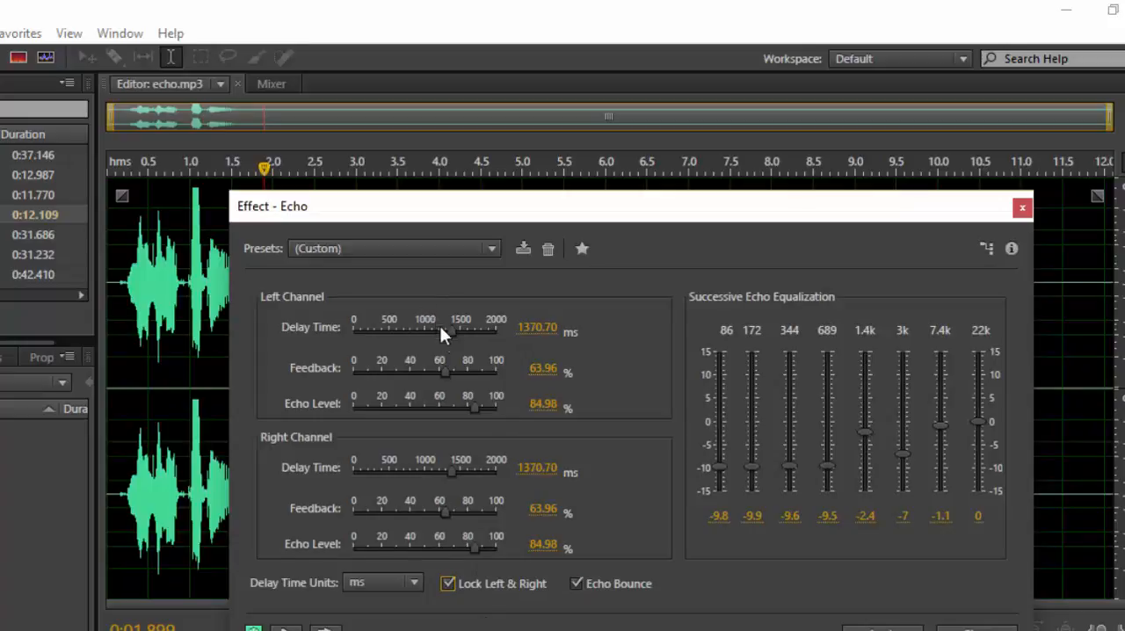
{"action": "left_click_drag", "start_coordinate": [449, 330], "coordinate": [526, 331]}
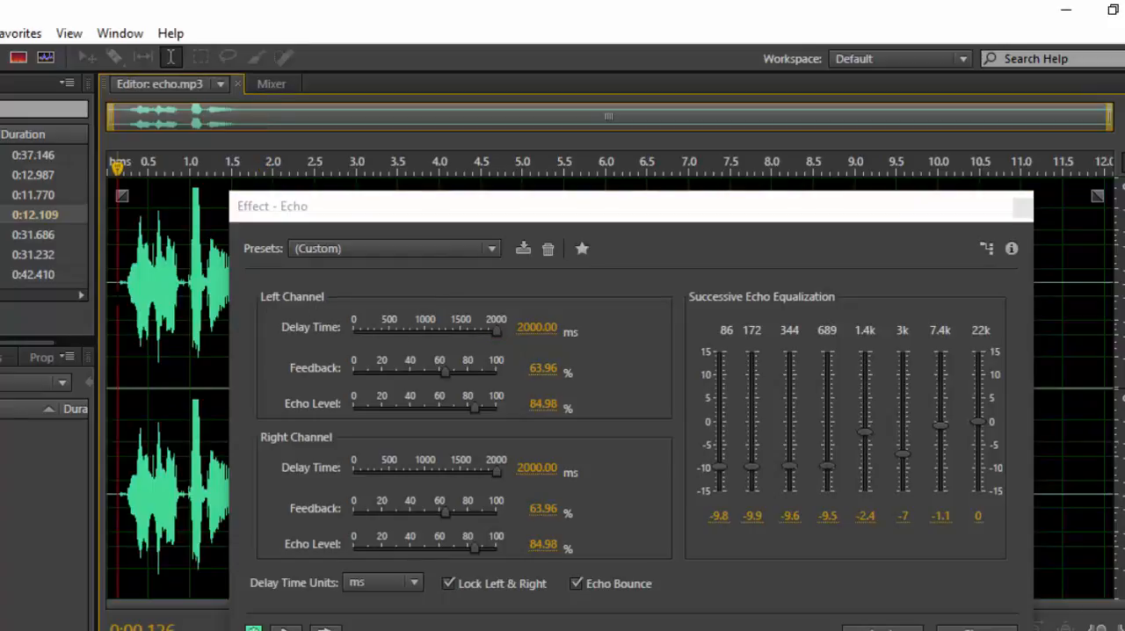
Select the voice section of the echo.mp3 waveform, from about 0.15 s to 1.7 s.
{"action": "left_click_drag", "start_coordinate": [598, 216], "coordinate": [689, 364]}
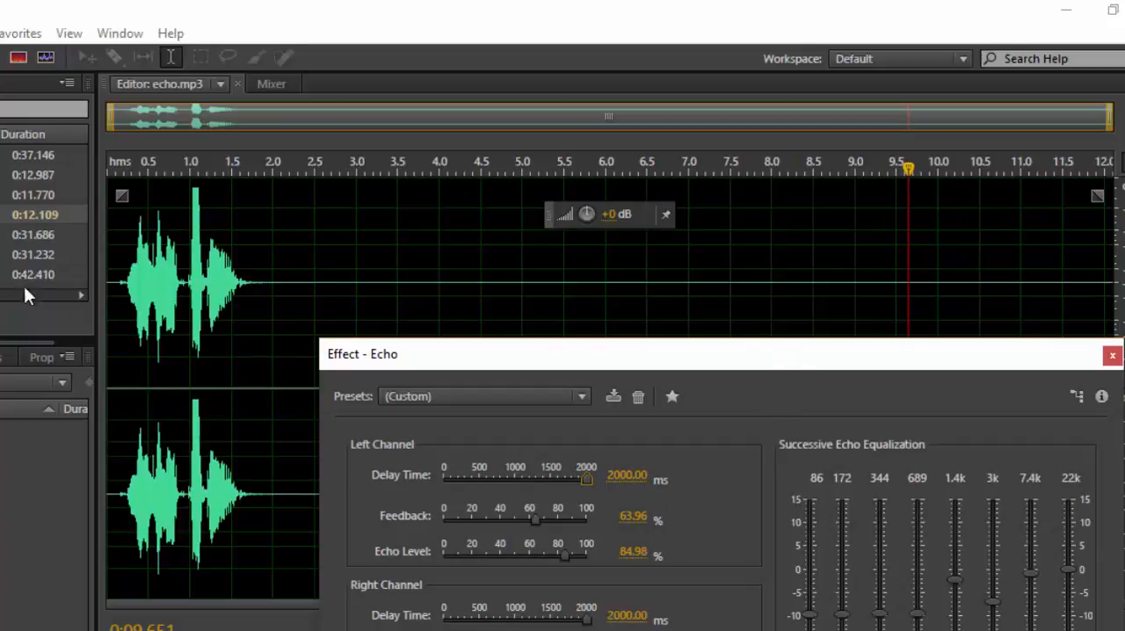
{"action": "left_click_drag", "start_coordinate": [120, 282], "coordinate": [250, 261]}
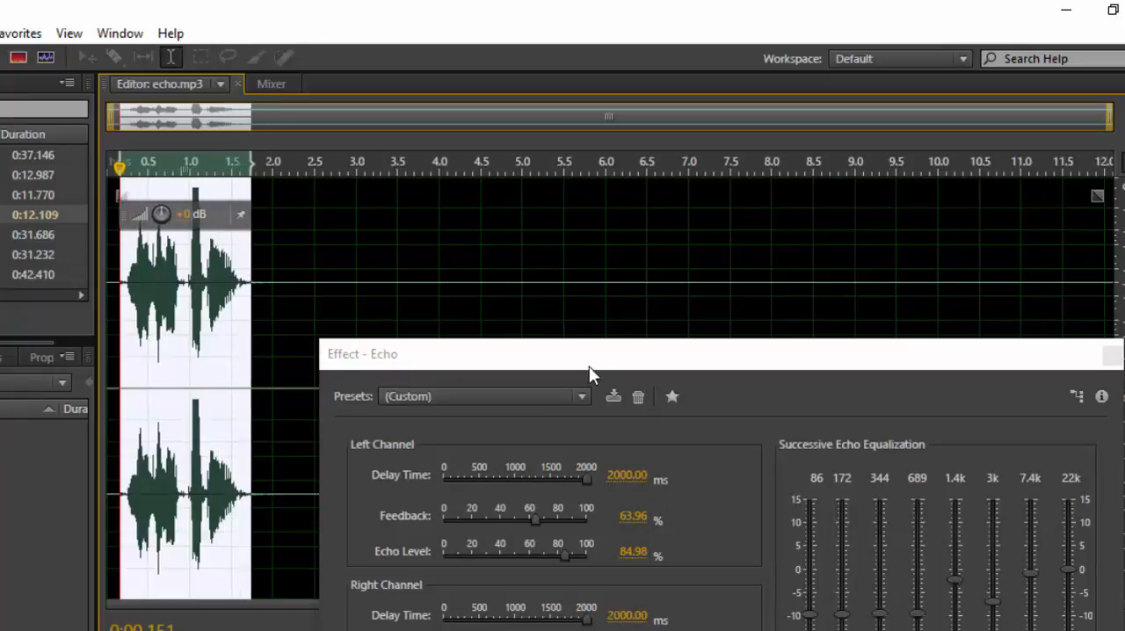
{"action": "left_click_drag", "start_coordinate": [590, 360], "coordinate": [568, 183]}
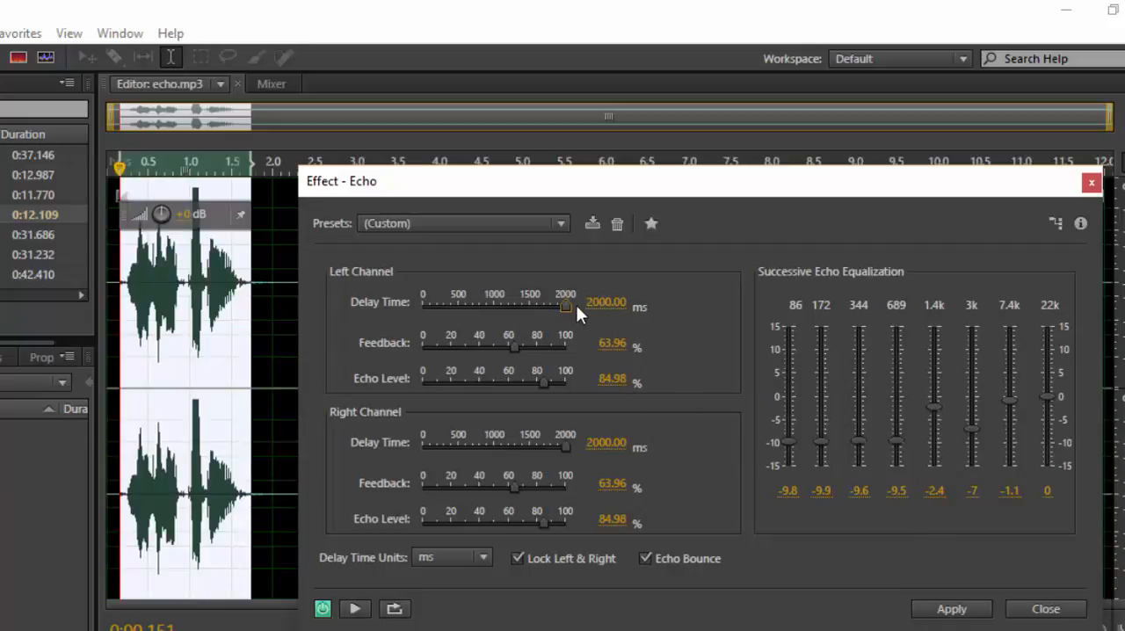
Unlock the channels; set left delay to 1459.85 ms and echo level to 90.82%, right delay to 1372.26 ms, feedback to 73.45% and echo level to 91.55%.
{"action": "left_click_drag", "start_coordinate": [562, 308], "coordinate": [524, 310]}
{"action": "left_click", "coordinate": [518, 559]}
{"action": "left_click_drag", "start_coordinate": [524, 444], "coordinate": [517, 445]}
{"action": "left_click_drag", "start_coordinate": [512, 483], "coordinate": [526, 482]}
{"action": "left_click_drag", "start_coordinate": [542, 520], "coordinate": [552, 519]}
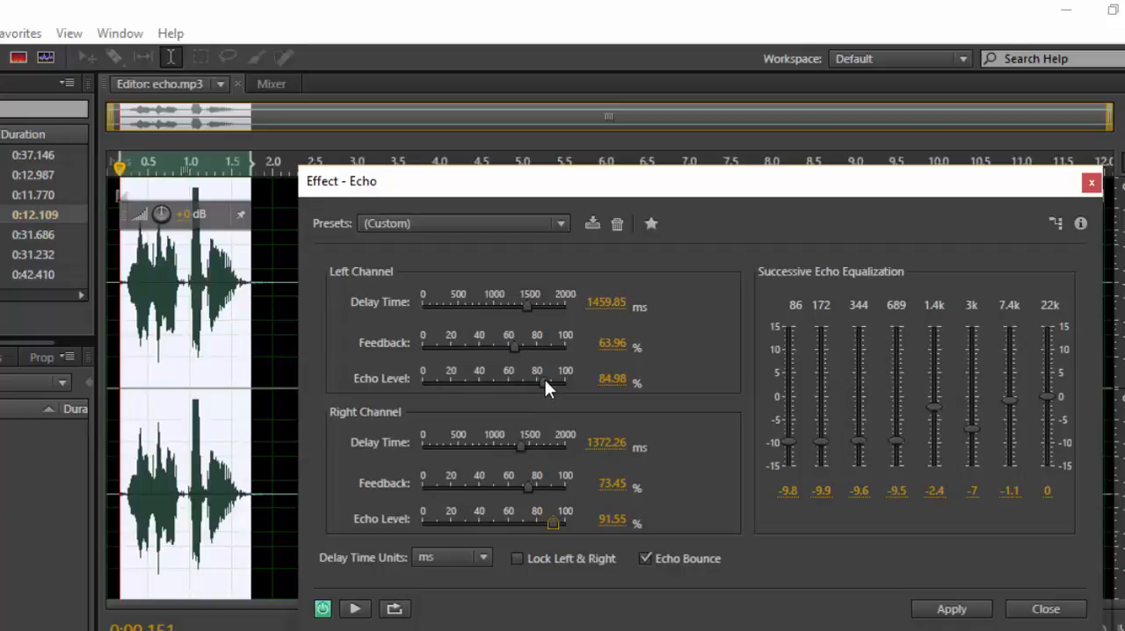
{"action": "left_click_drag", "start_coordinate": [545, 379], "coordinate": [552, 379]}
Set the echo equalization to -15 for the 86, 172 and 344 bands, 3.16 for 3k, -3.13 for 7.4k and -6.54 for 22k.
{"action": "left_click_drag", "start_coordinate": [788, 441], "coordinate": [818, 489]}
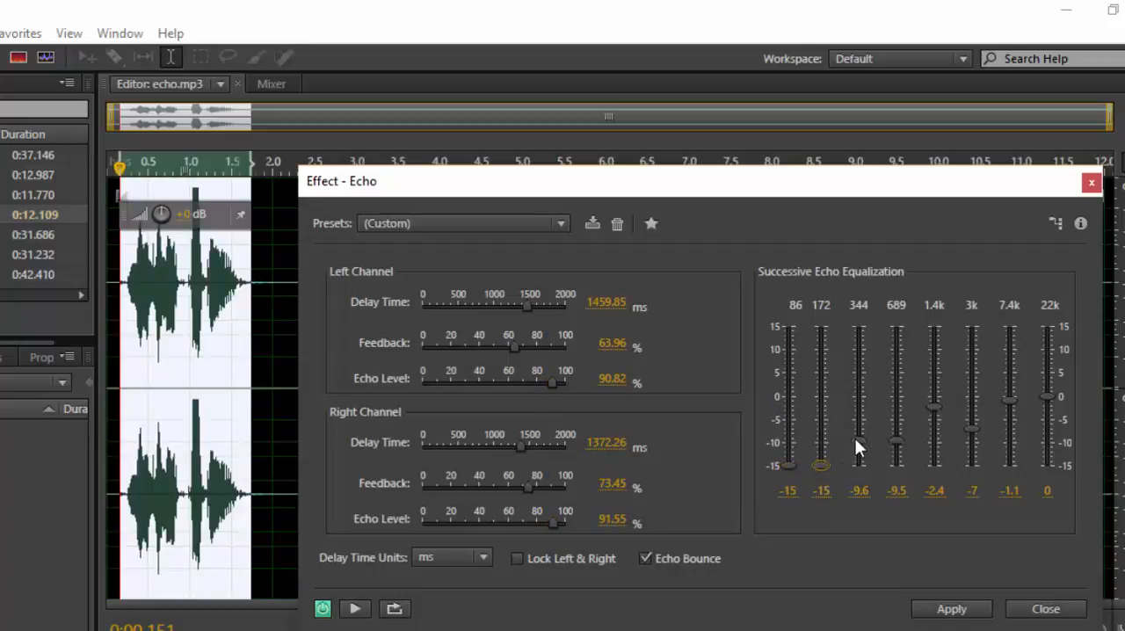
{"action": "left_click_drag", "start_coordinate": [857, 441], "coordinate": [857, 491]}
{"action": "left_click_drag", "start_coordinate": [974, 425], "coordinate": [977, 380]}
{"action": "left_click_drag", "start_coordinate": [1050, 395], "coordinate": [1043, 429]}
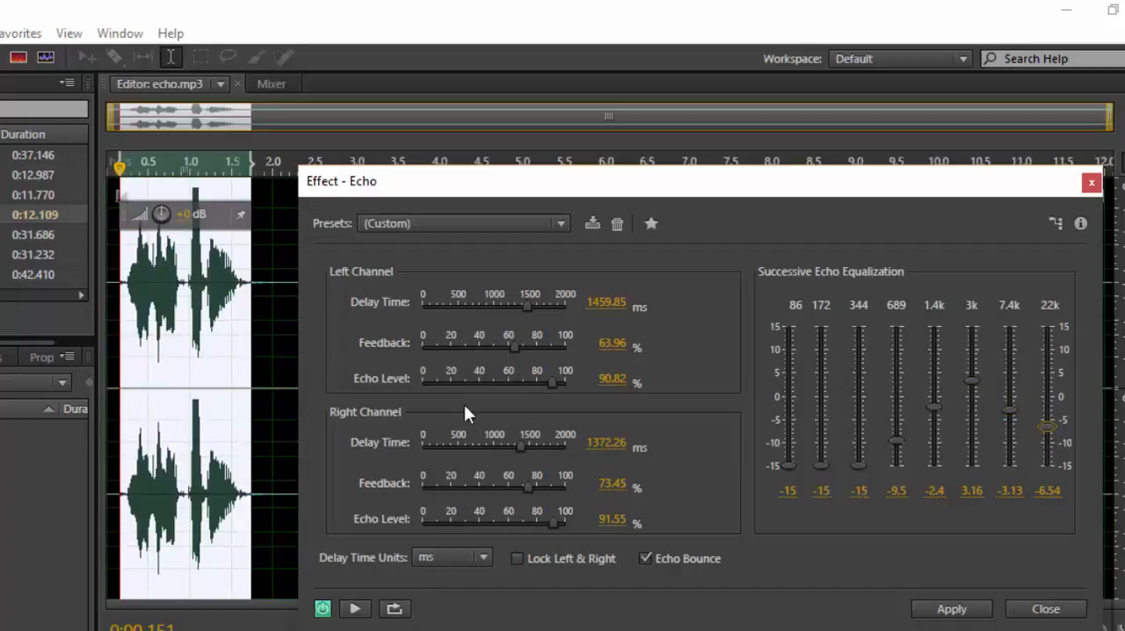
Clear the waveform selection and play echo.mp3 from near its start with the echo preview.
{"action": "left_click", "coordinate": [232, 360]}
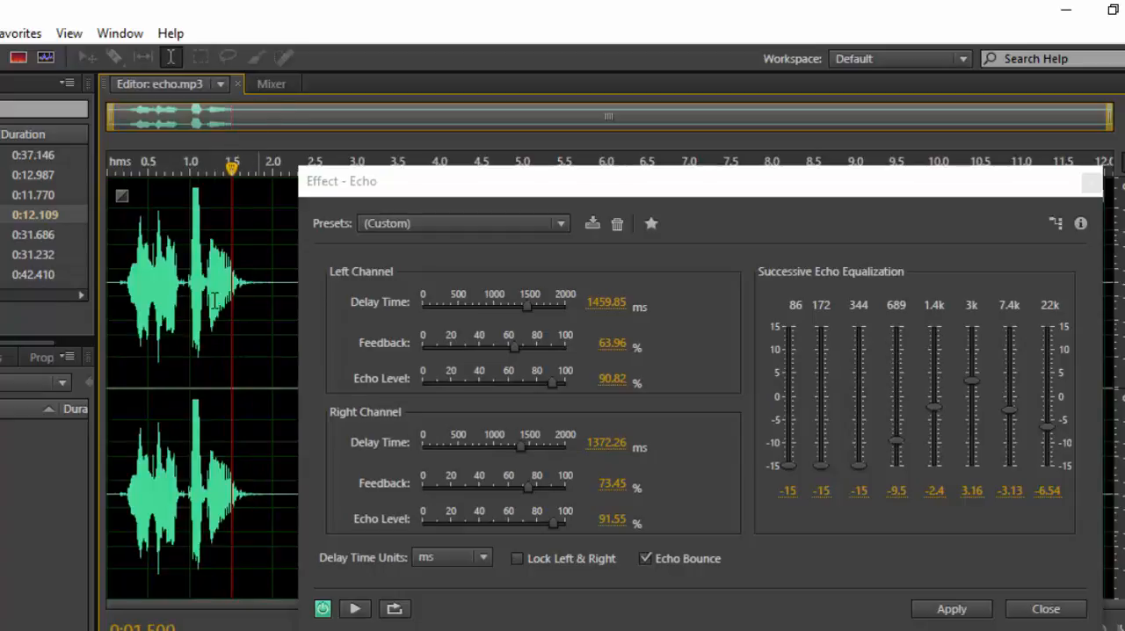
{"action": "left_click_drag", "start_coordinate": [603, 182], "coordinate": [635, 402]}
{"action": "left_click", "coordinate": [108, 307]}
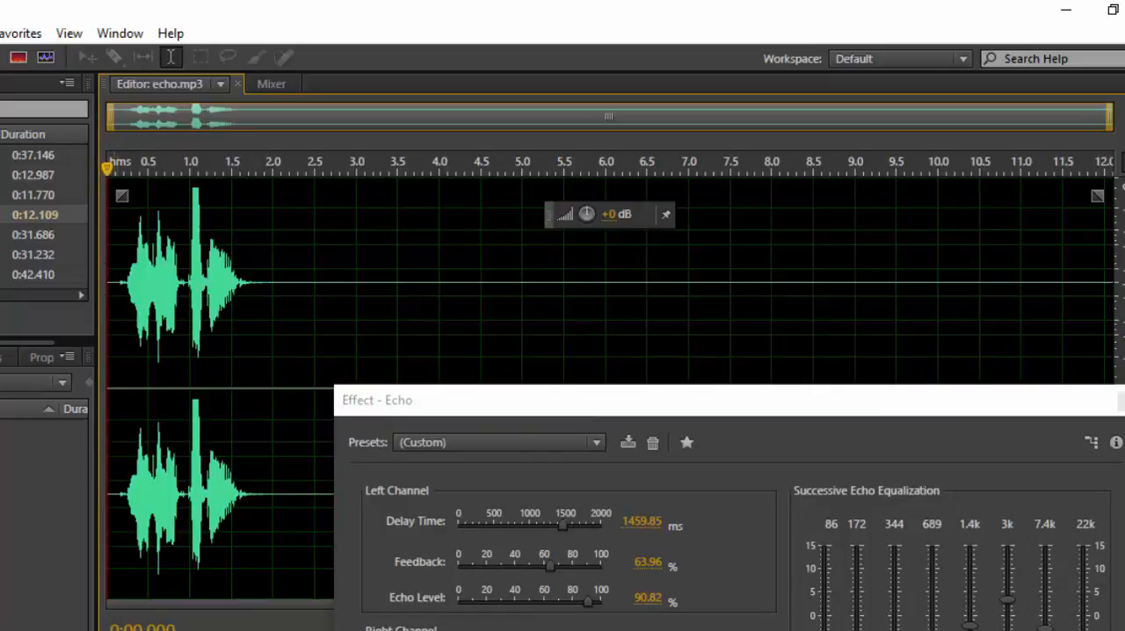
{"action": "left_click", "coordinate": [115, 351]}
{"action": "key", "text": "space"}
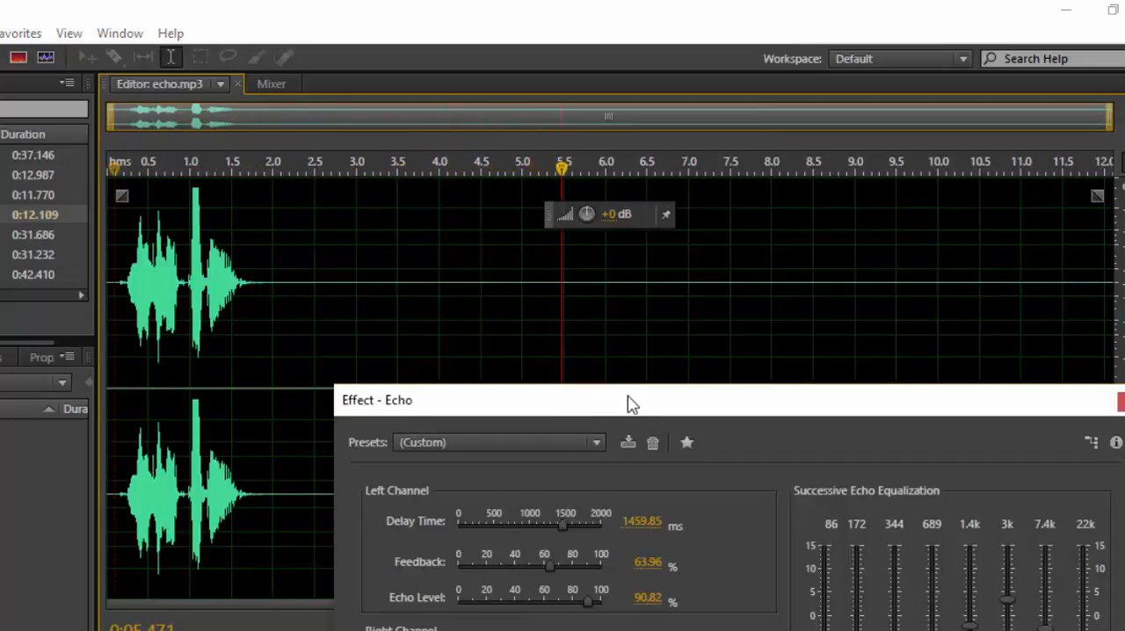
{"action": "mouse_move", "coordinate": [628, 405]}
{"action": "left_mouse_down"}
{"action": "mouse_move", "coordinate": [632, 306]}
{"action": "mouse_move", "coordinate": [633, 394]}
{"action": "left_mouse_up"}
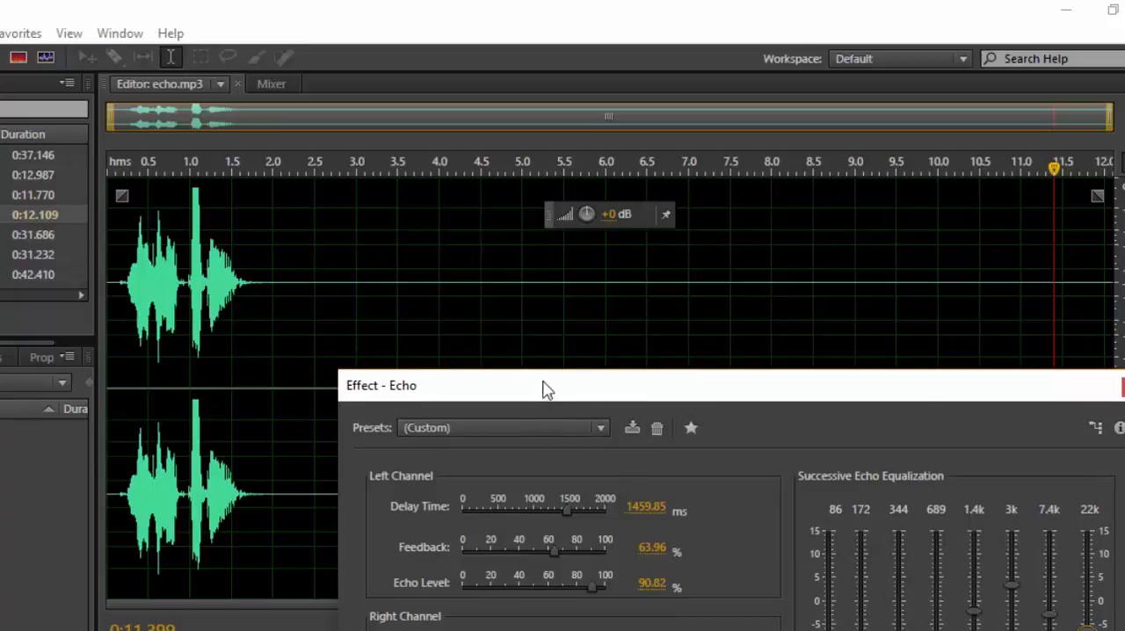
Set both channels' delay time to 759.12 ms, with feedback at 69.07% for the left and 75.64% for the right.
{"action": "left_click_drag", "start_coordinate": [541, 390], "coordinate": [538, 237]}
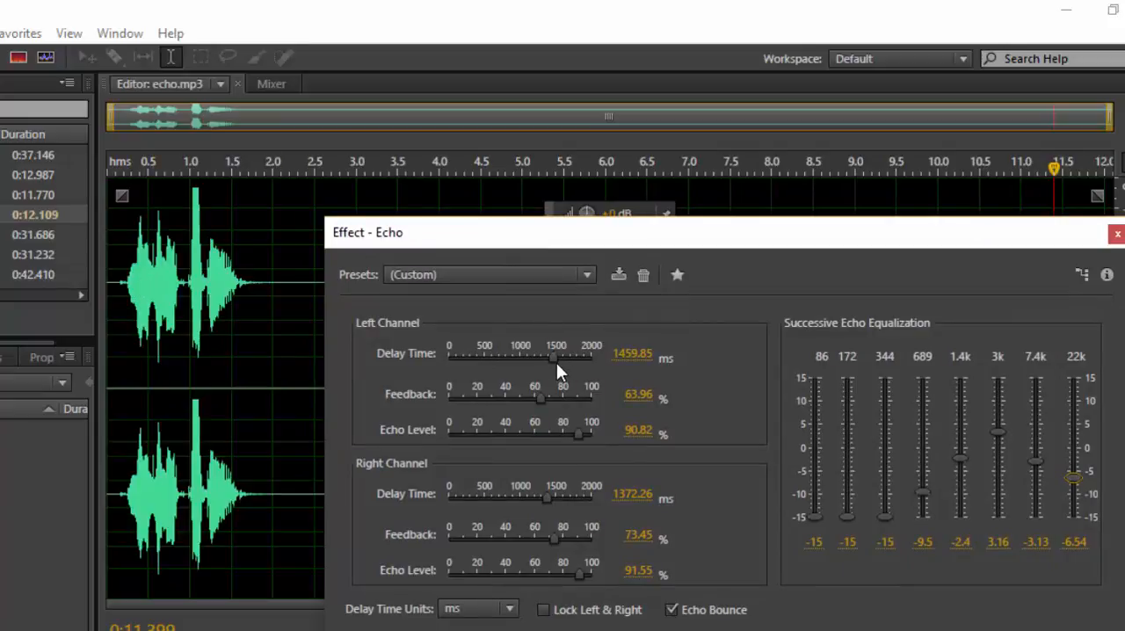
{"action": "left_click_drag", "start_coordinate": [552, 354], "coordinate": [502, 367]}
{"action": "left_click_drag", "start_coordinate": [549, 496], "coordinate": [503, 495]}
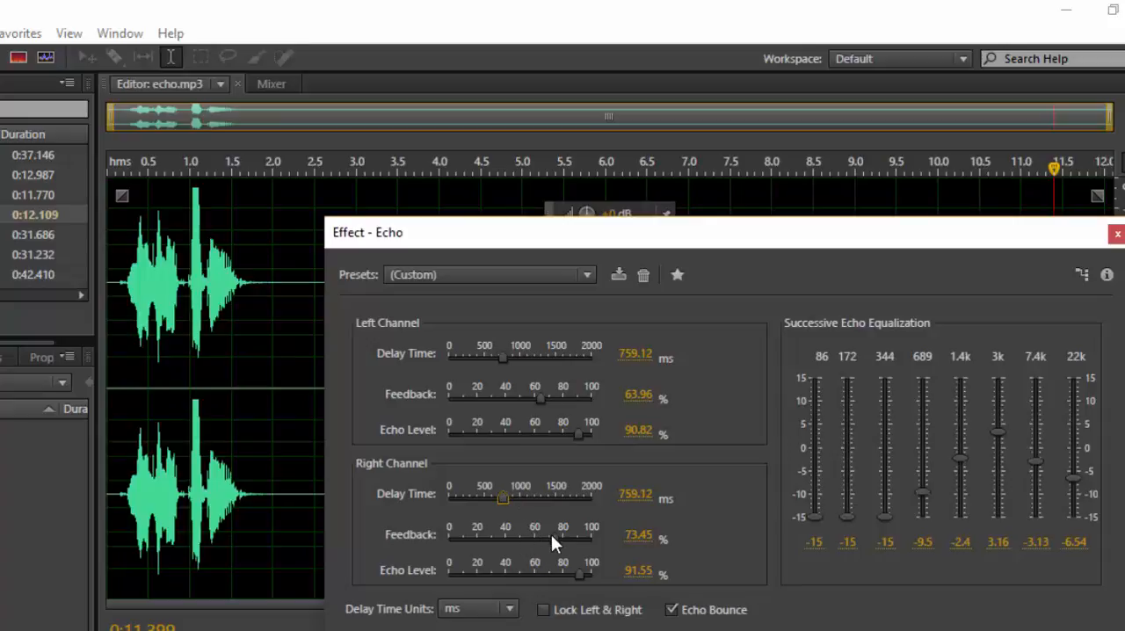
{"action": "left_click_drag", "start_coordinate": [551, 535], "coordinate": [559, 530]}
{"action": "left_click_drag", "start_coordinate": [544, 394], "coordinate": [550, 391]}
Set the 86, 172, 344 and 689 bands of the successive echo equalization to 0.
{"action": "left_click", "coordinate": [814, 541]}
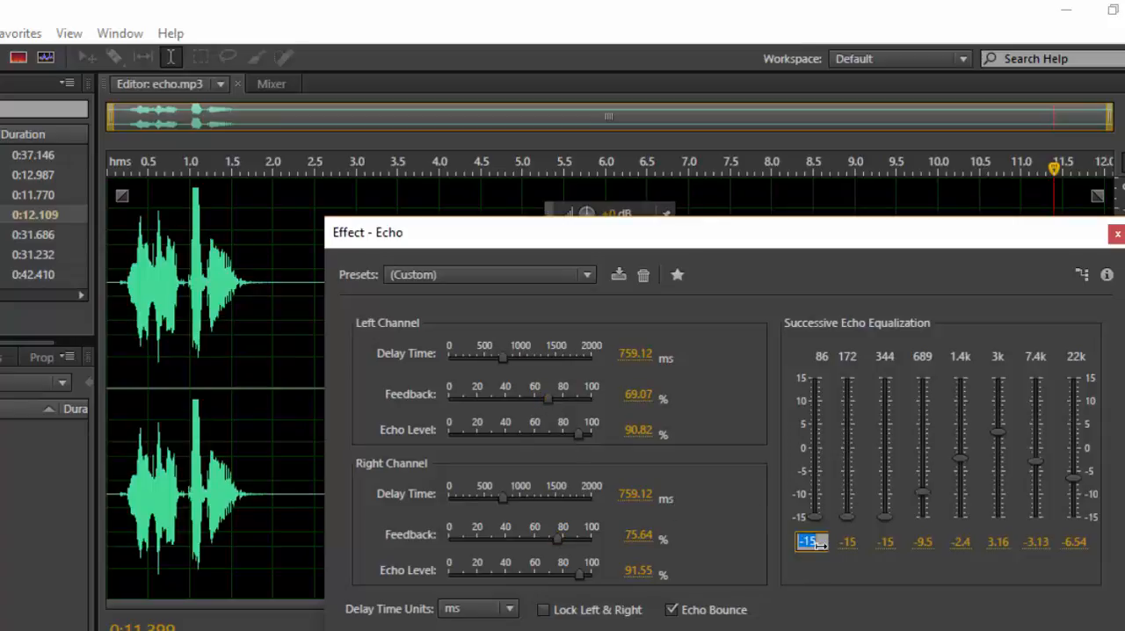
{"action": "type", "text": "0"}
{"action": "key", "text": "Return"}
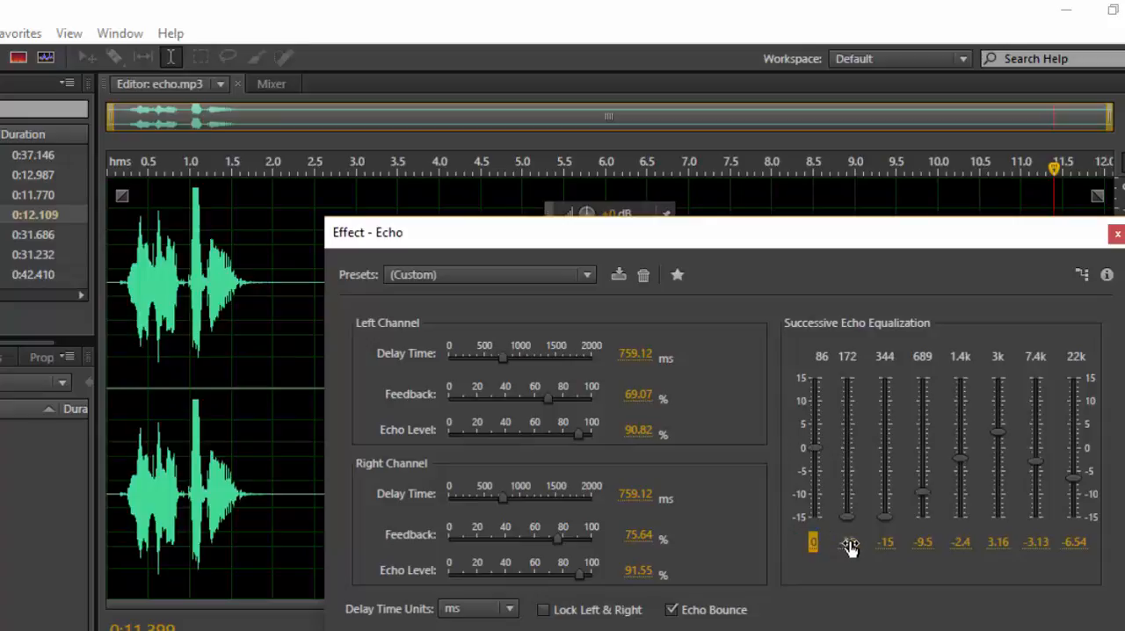
{"action": "left_click", "coordinate": [847, 542]}
{"action": "type", "text": "0"}
{"action": "key", "text": "Return"}
{"action": "left_click", "coordinate": [884, 543]}
{"action": "type", "text": "0"}
{"action": "key", "text": "Return"}
{"action": "left_click", "coordinate": [923, 542]}
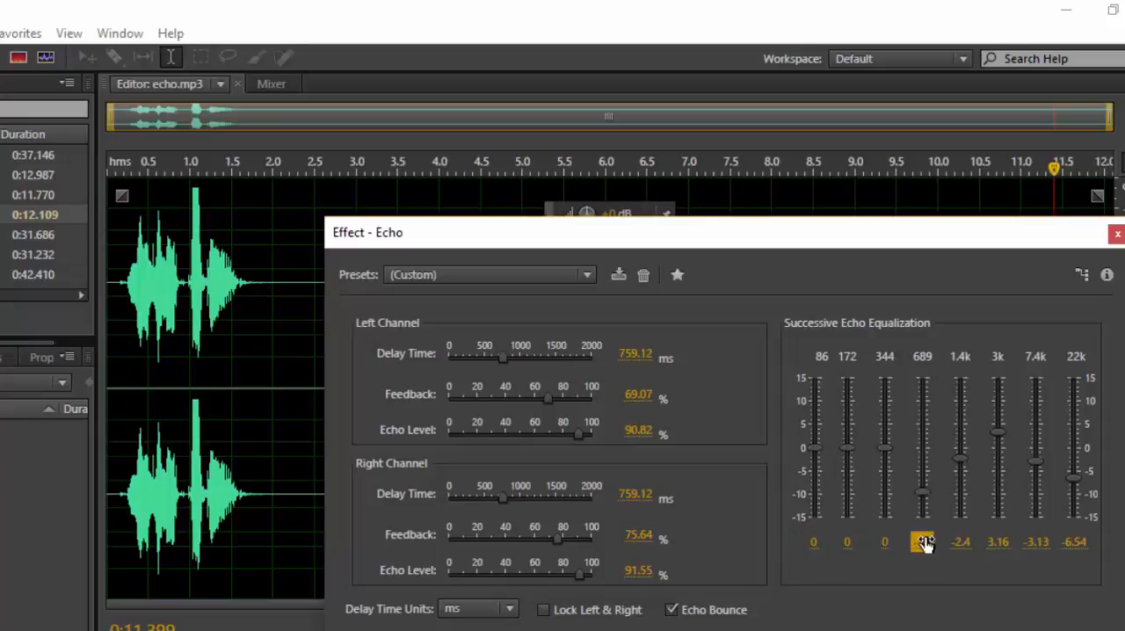
{"action": "type", "text": "0"}
{"action": "key", "text": "Return"}
Set the 1.4k, 3k, 7.4k and 22k bands of the successive echo equalization to 0.
{"action": "left_click", "coordinate": [961, 542]}
{"action": "type", "text": "0"}
{"action": "key", "text": "Return"}
{"action": "type", "text": "0"}
{"action": "key", "text": "Return"}
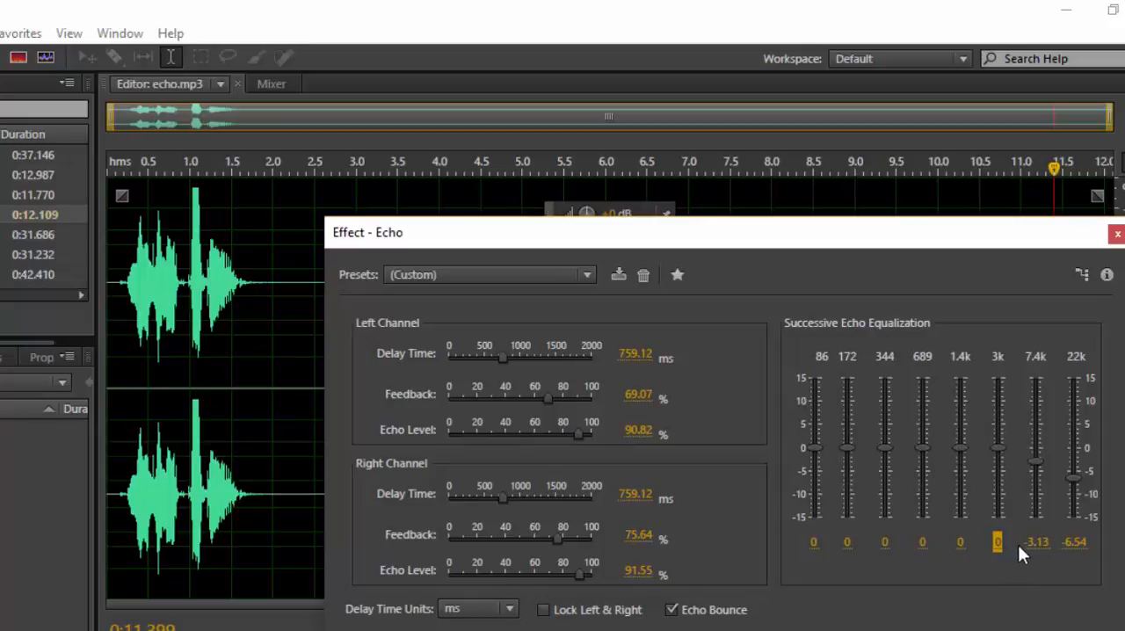
{"action": "left_click", "coordinate": [1036, 543]}
{"action": "type", "text": "0"}
{"action": "key", "text": "Return"}
{"action": "left_click", "coordinate": [1071, 542]}
{"action": "type", "text": "0"}
{"action": "key", "text": "Return"}
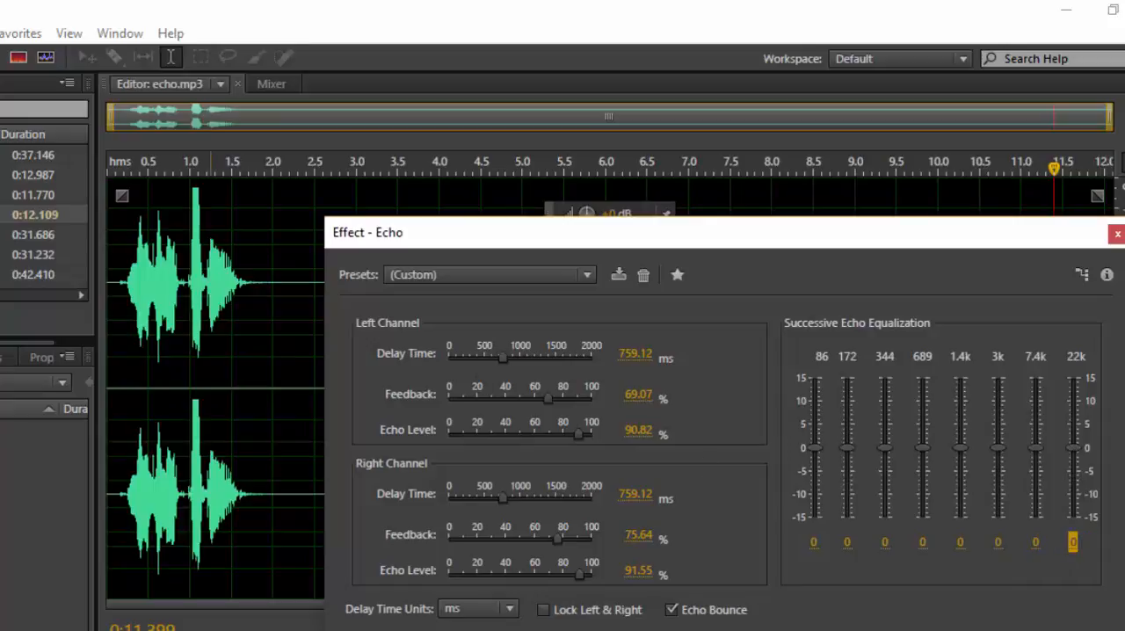
Play the clip from near its start to hear the echo with flat equalization.
{"action": "left_click", "coordinate": [108, 335]}
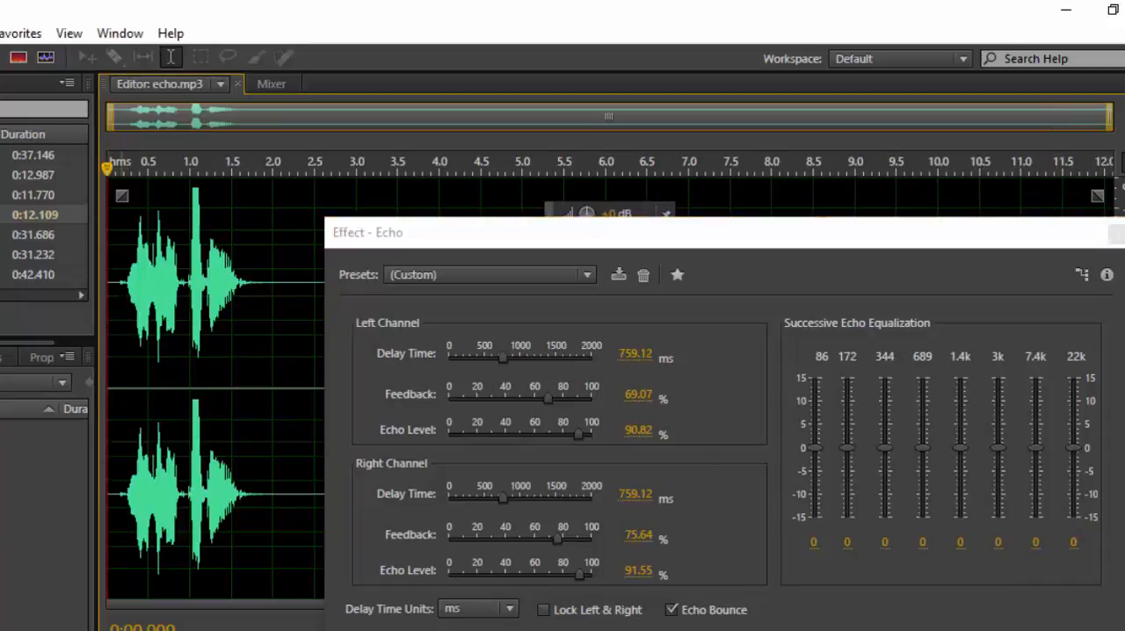
{"action": "left_click", "coordinate": [121, 334]}
{"action": "left_click_drag", "start_coordinate": [444, 243], "coordinate": [463, 345]}
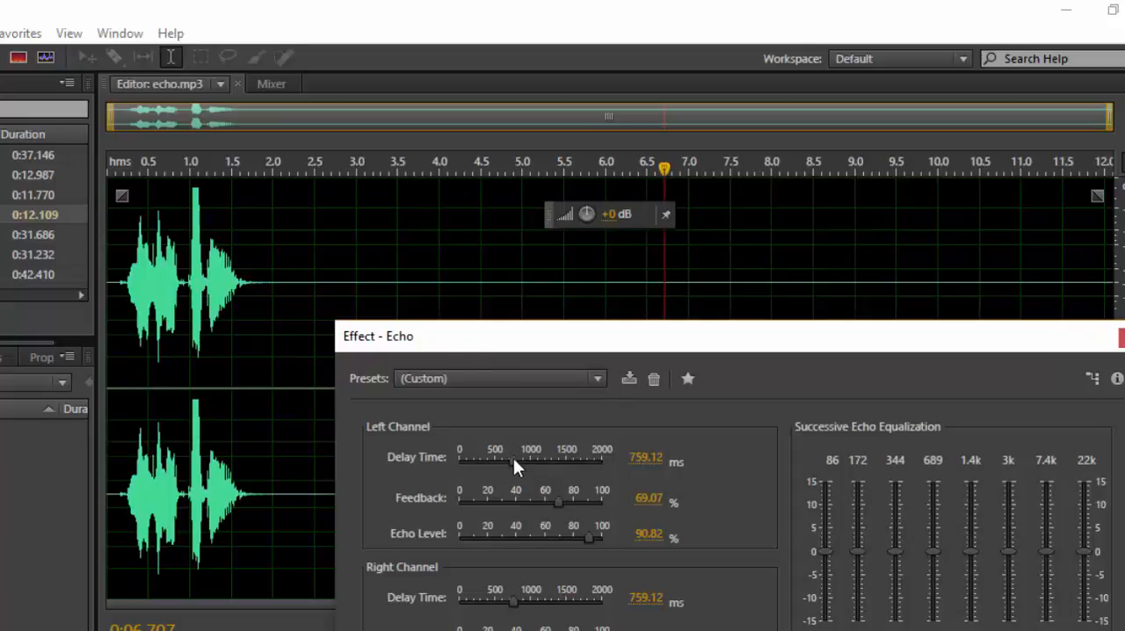
Set the delay time to 496.35 ms for the left channel and 540.15 ms for the right, and play from the start.
{"action": "left_click_drag", "start_coordinate": [514, 459], "coordinate": [494, 466]}
{"action": "left_click_drag", "start_coordinate": [508, 604], "coordinate": [501, 627]}
{"action": "left_click", "coordinate": [108, 189]}
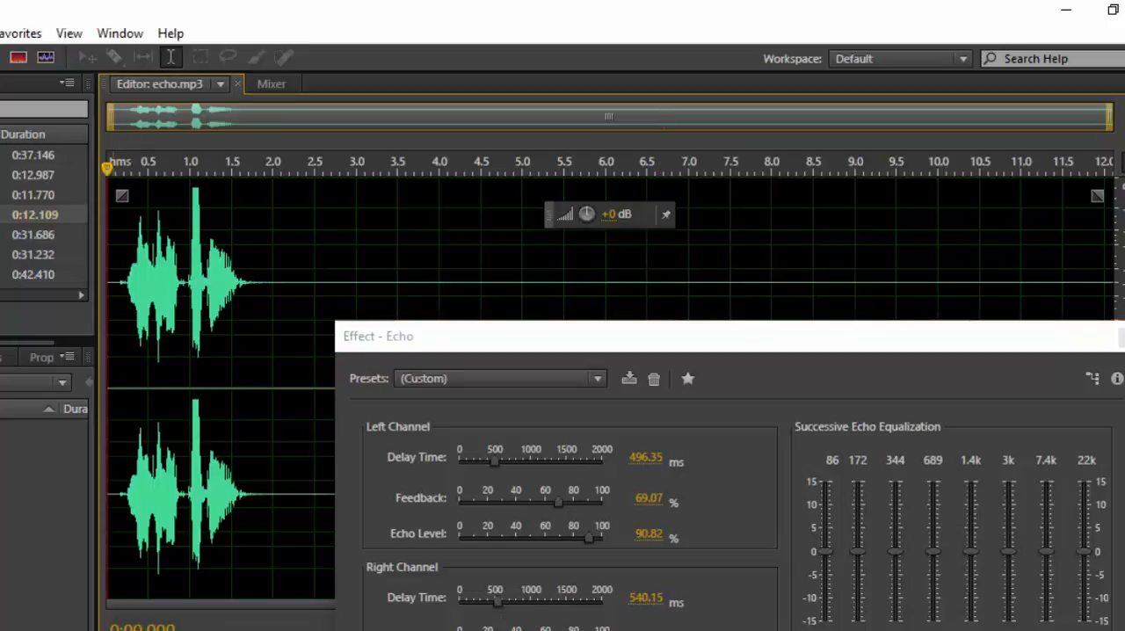
{"action": "key", "text": "space"}
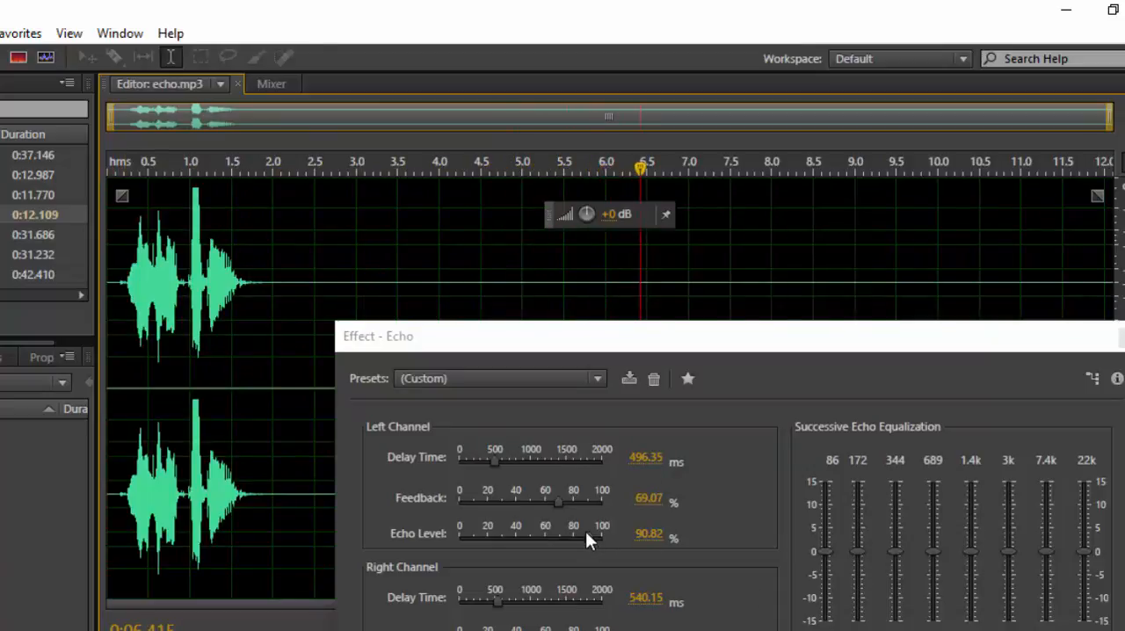
Set feedback and echo level to 26.01% and 52.14% on the left, 31.12% and 43.38% on the right, and play from near the start.
{"action": "left_click_drag", "start_coordinate": [586, 531], "coordinate": [553, 538]}
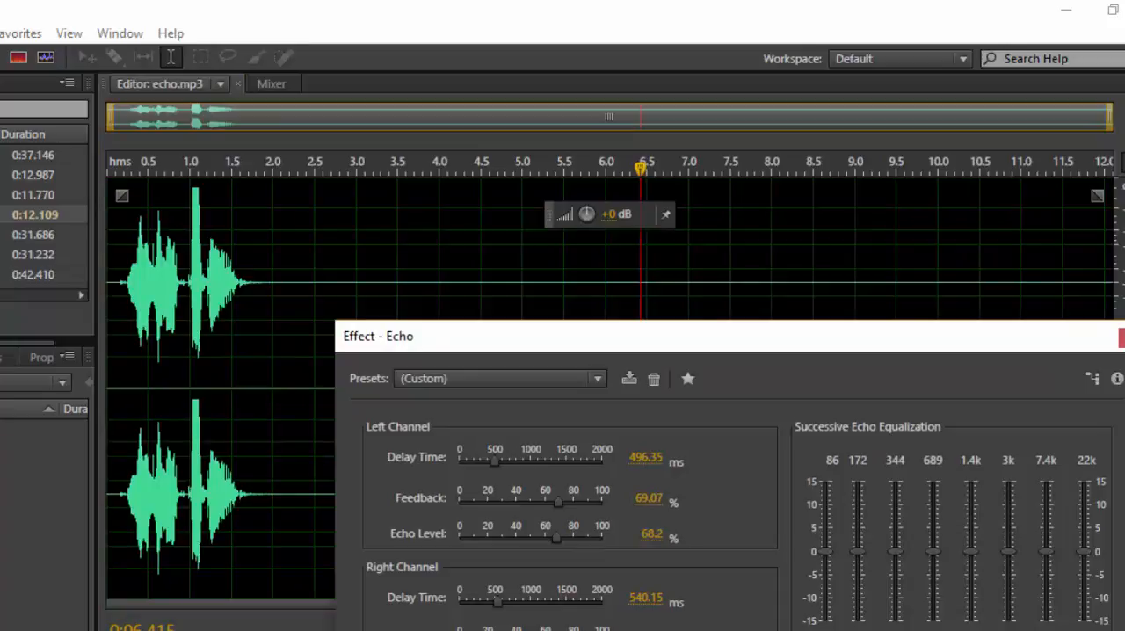
{"action": "left_click_drag", "start_coordinate": [559, 497], "coordinate": [496, 503]}
{"action": "left_click_drag", "start_coordinate": [558, 534], "coordinate": [536, 538]}
{"action": "left_click", "coordinate": [126, 166]}
{"action": "key", "text": "space"}
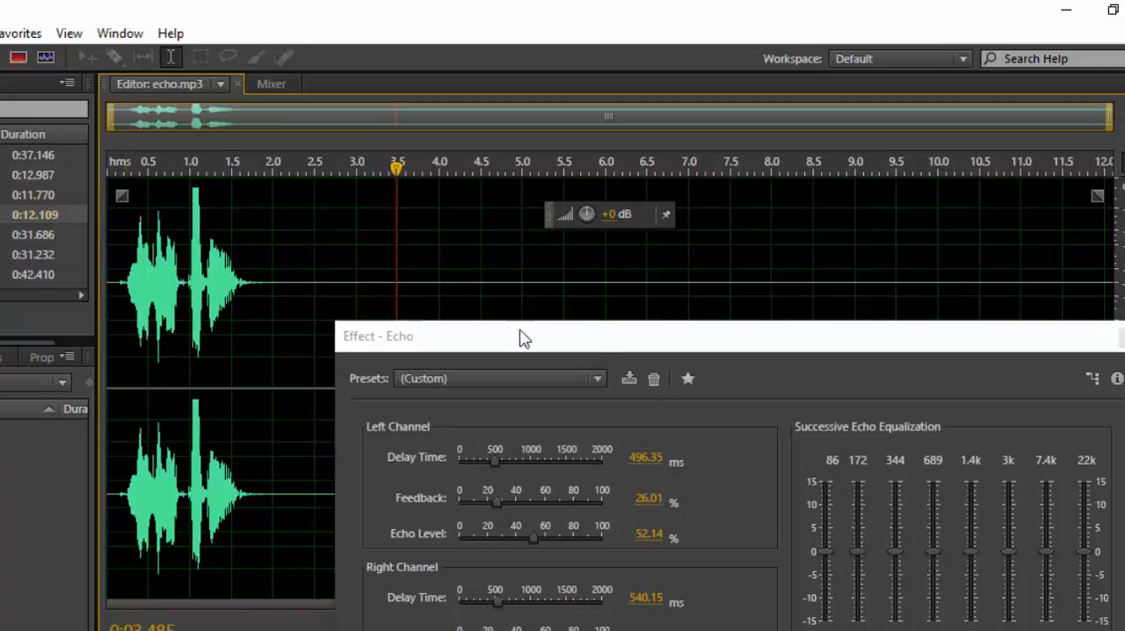
Close the Echo effect without applying it and open analog delay.mp3 in the waveform editor.
{"action": "left_click", "coordinate": [356, 264]}
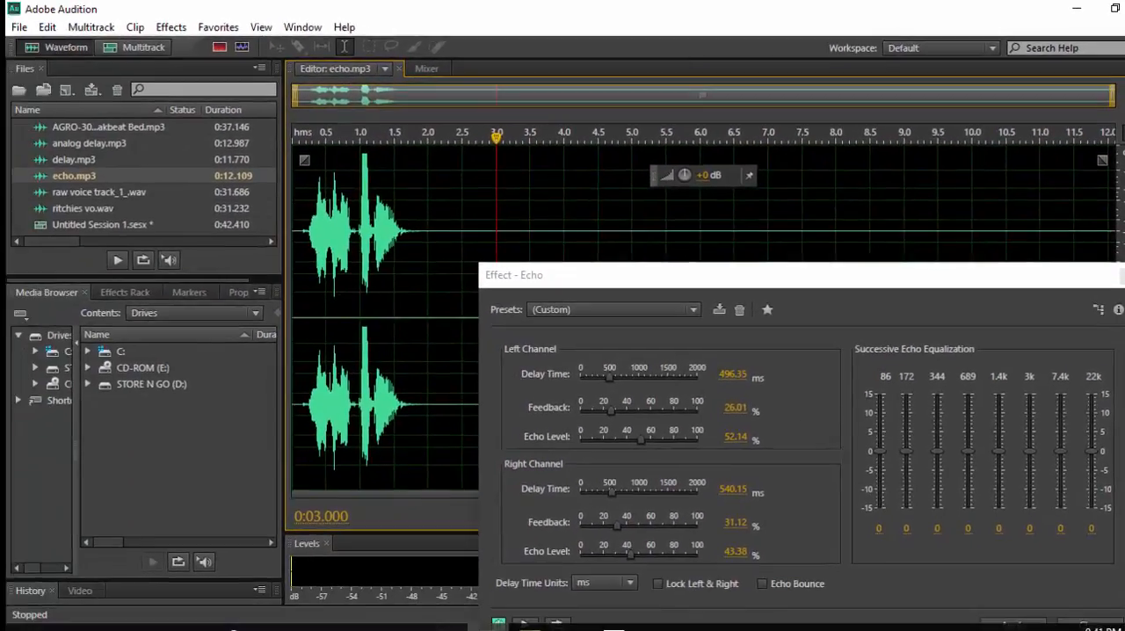
{"action": "left_click", "coordinate": [1122, 338]}
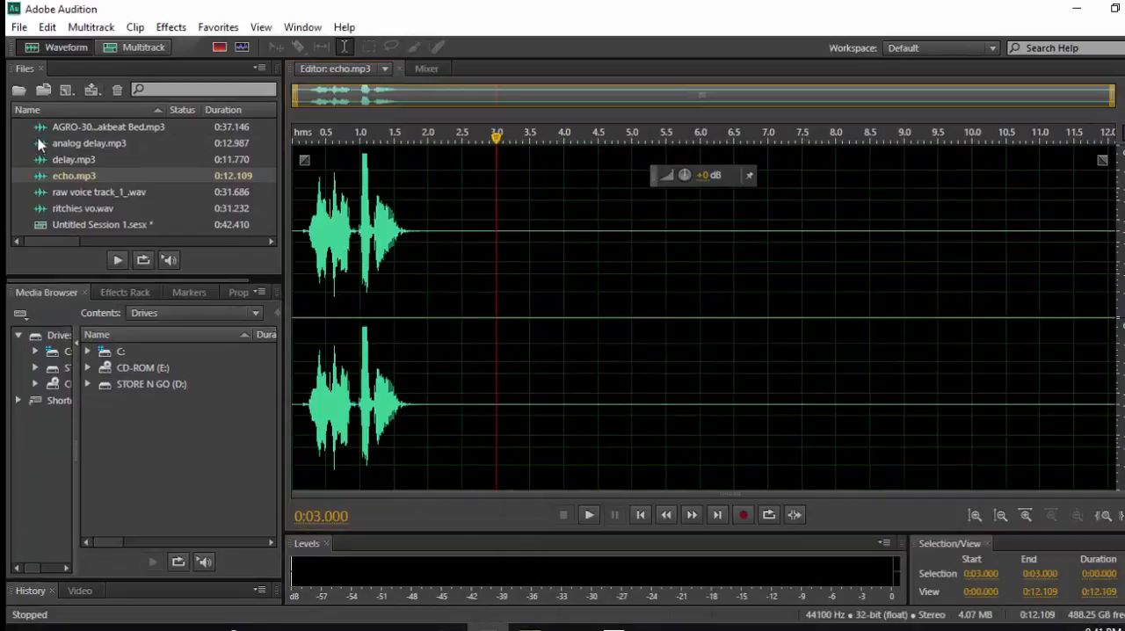
{"action": "left_click", "coordinate": [84, 147]}
{"action": "double_click", "coordinate": [104, 144]}
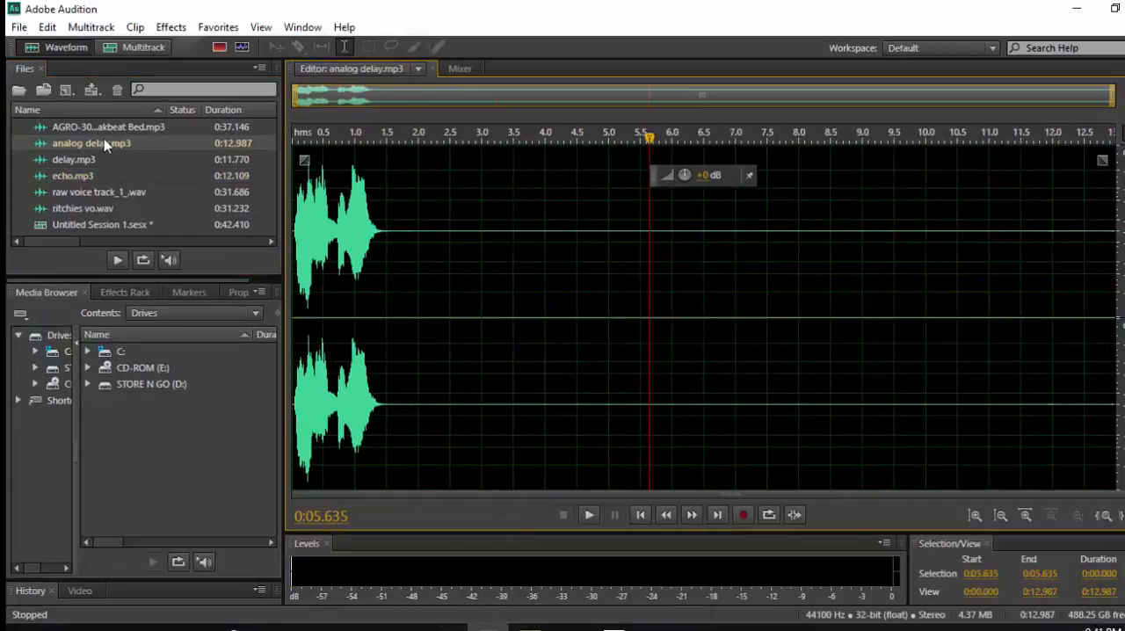
Play the unprocessed analog delay.mp3 clip from its beginning and stop after the voice.
{"action": "key", "text": "Home"}
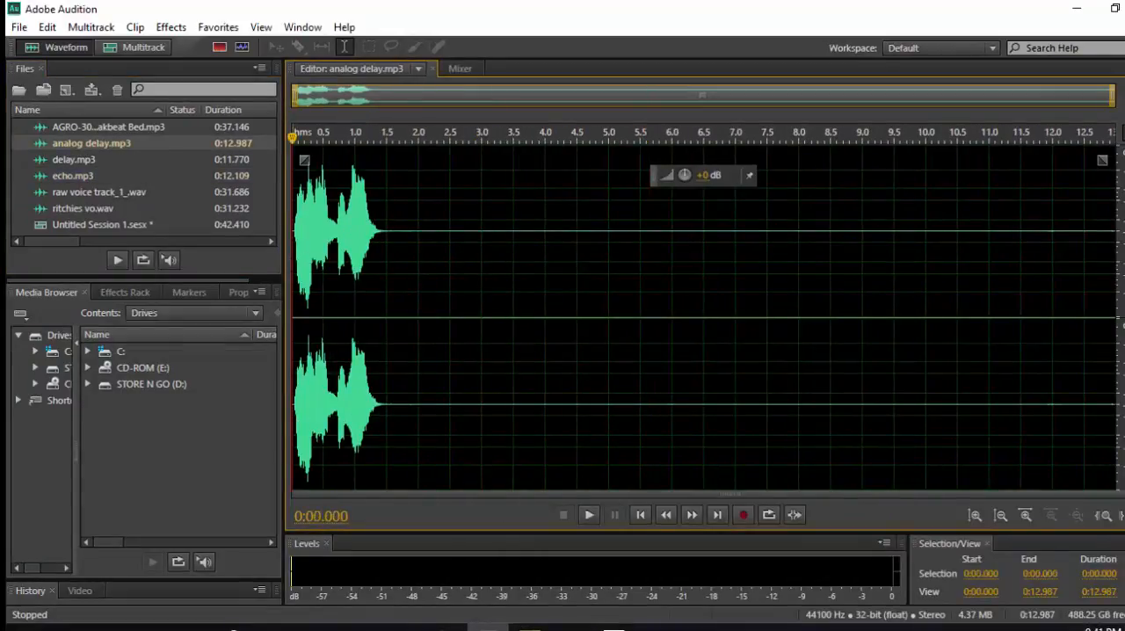
{"action": "key", "text": "space"}
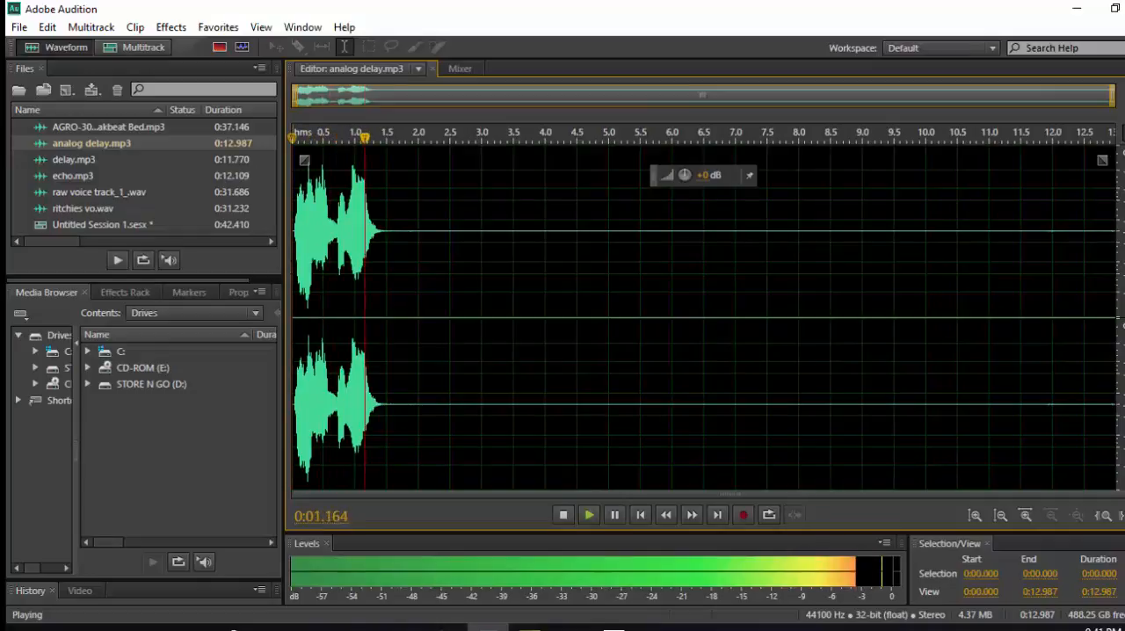
{"action": "key", "text": "space"}
Open the Analog Delay effect for the clip and move its dialog clear of the voice waveform.
{"action": "left_click", "coordinate": [172, 27]}
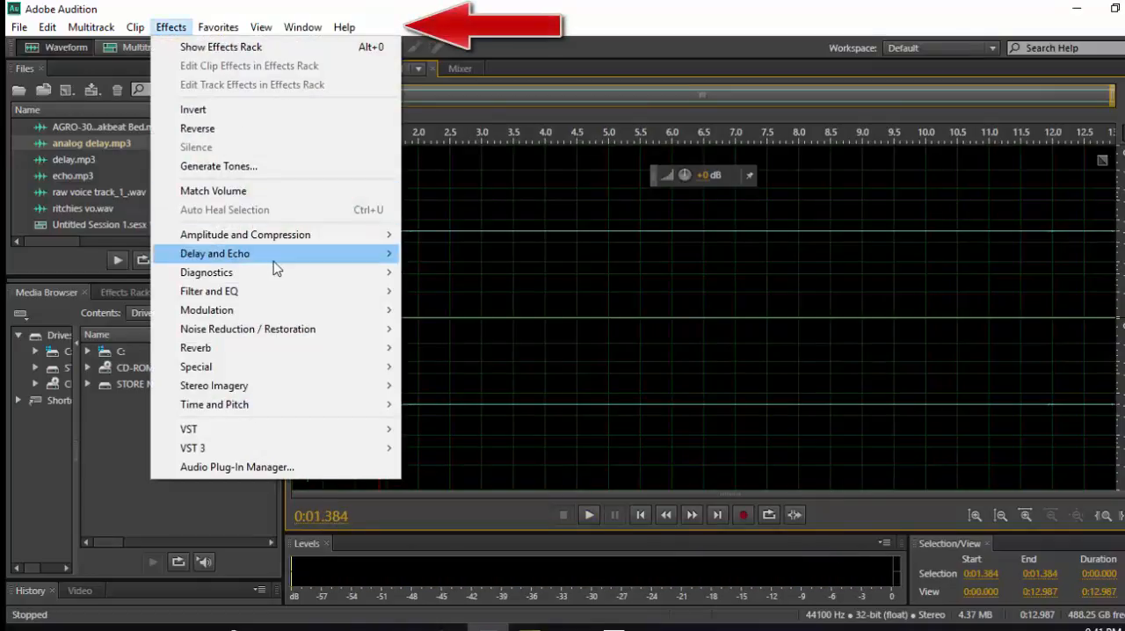
{"action": "mouse_move", "coordinate": [276, 263]}
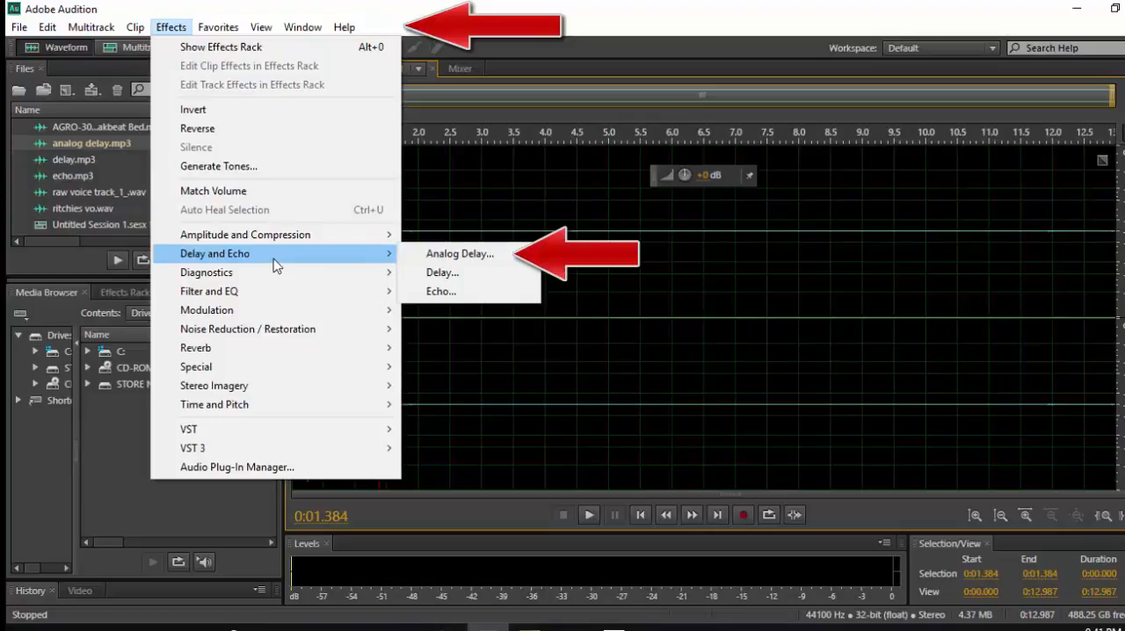
{"action": "mouse_move", "coordinate": [308, 273]}
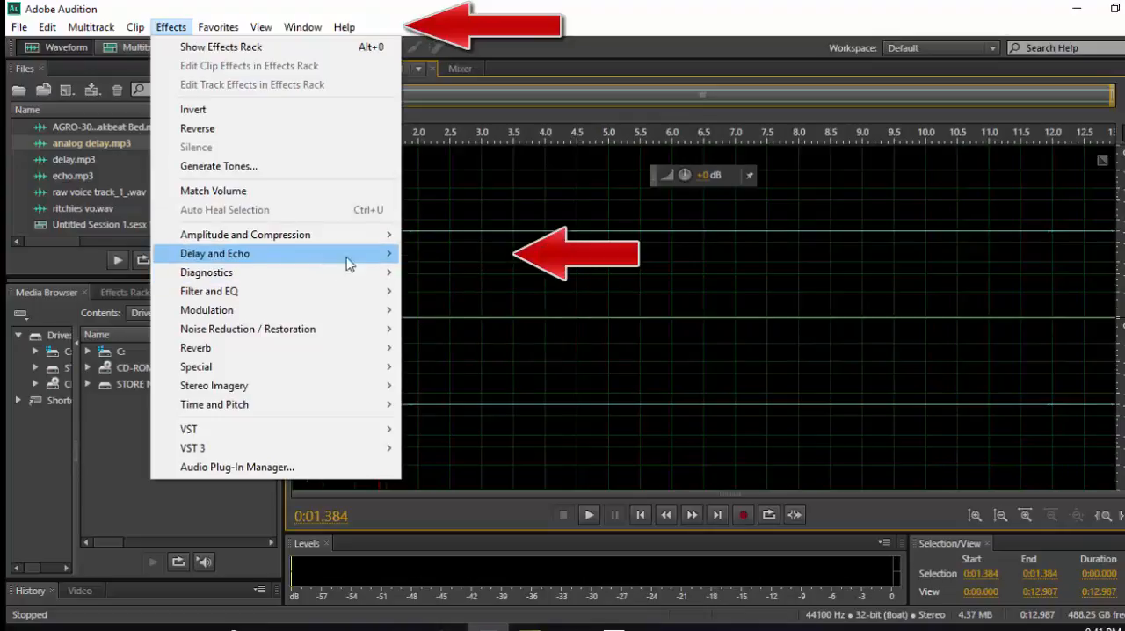
{"action": "mouse_move", "coordinate": [349, 255]}
{"action": "left_click", "coordinate": [442, 254]}
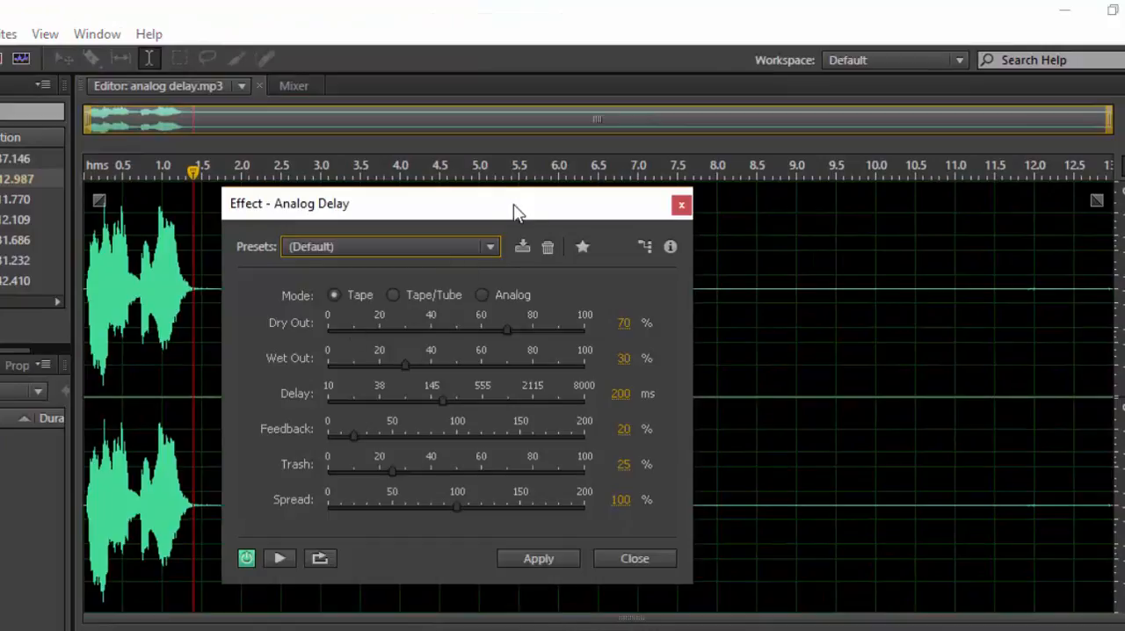
{"action": "left_click_drag", "start_coordinate": [519, 211], "coordinate": [710, 211]}
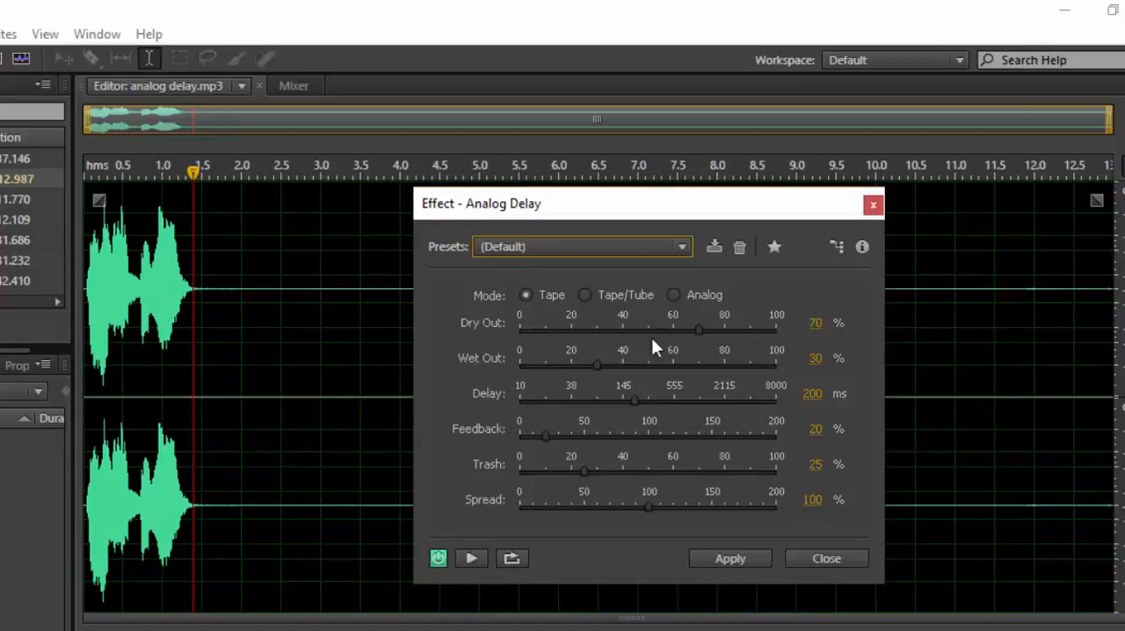
Raise Dry Out to 100% and play a short part of the clip from near its beginning.
{"action": "left_click_drag", "start_coordinate": [698, 330], "coordinate": [777, 330]}
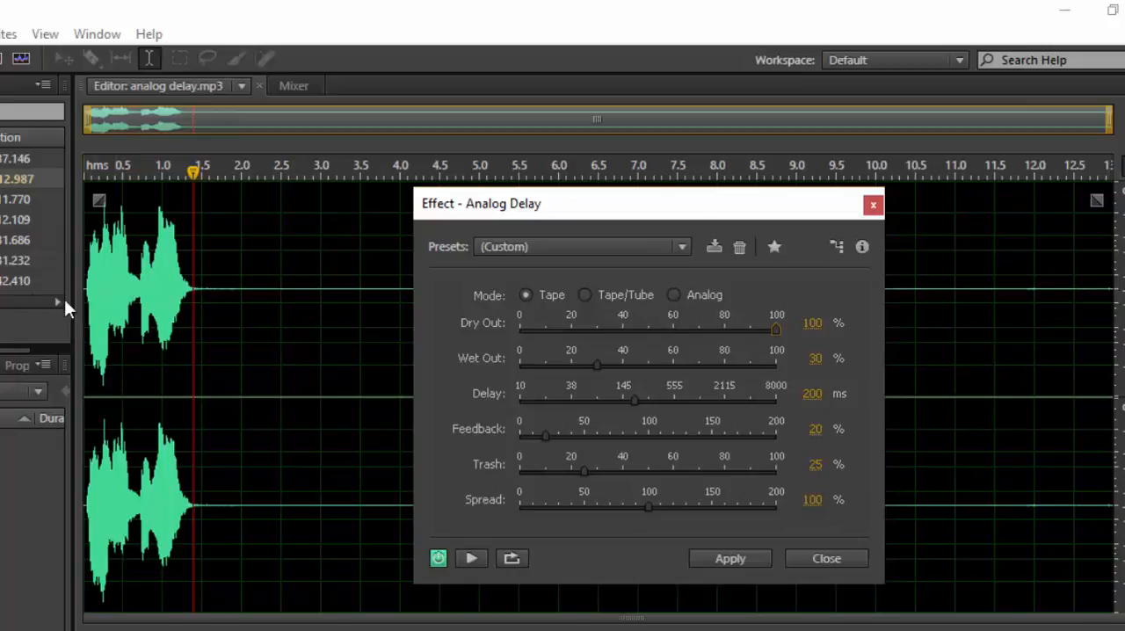
{"action": "left_click", "coordinate": [95, 303]}
{"action": "key", "text": "space"}
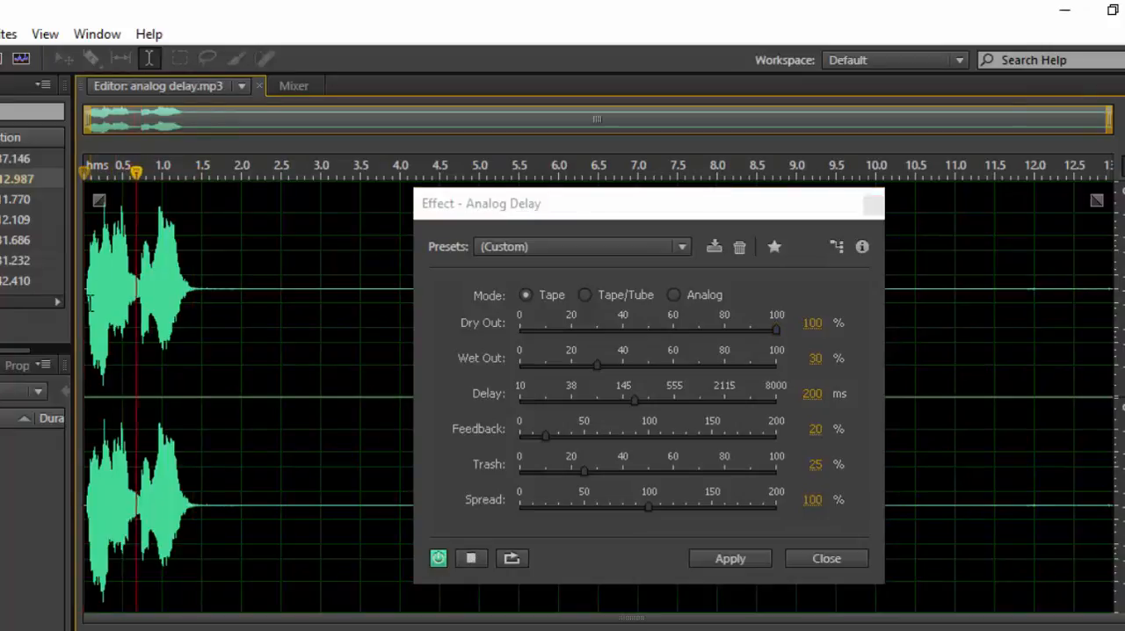
{"action": "key", "text": "space"}
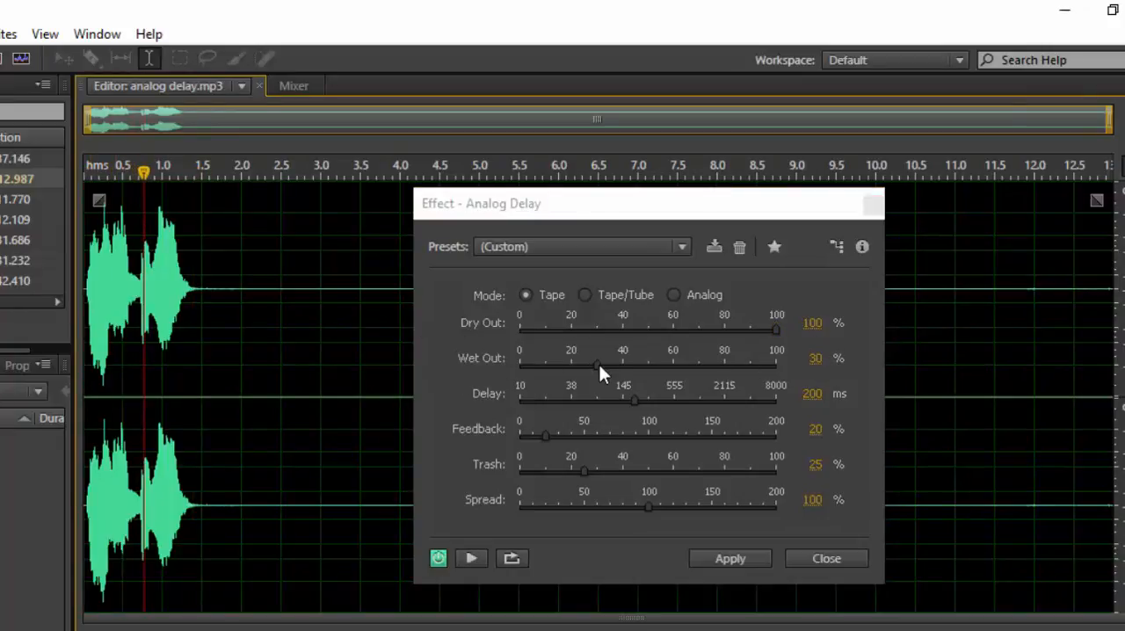
Lower Wet Out to 0% and play the clip from its beginning until the voice ends.
{"action": "left_click_drag", "start_coordinate": [592, 364], "coordinate": [565, 366]}
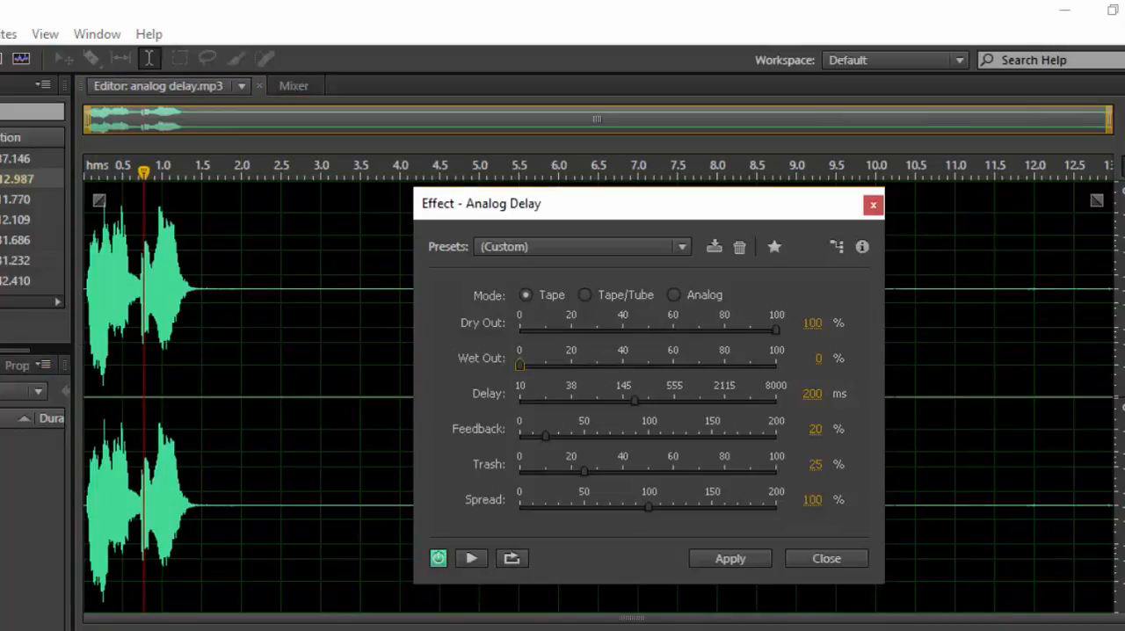
{"action": "left_click", "coordinate": [86, 358]}
{"action": "key", "text": "space"}
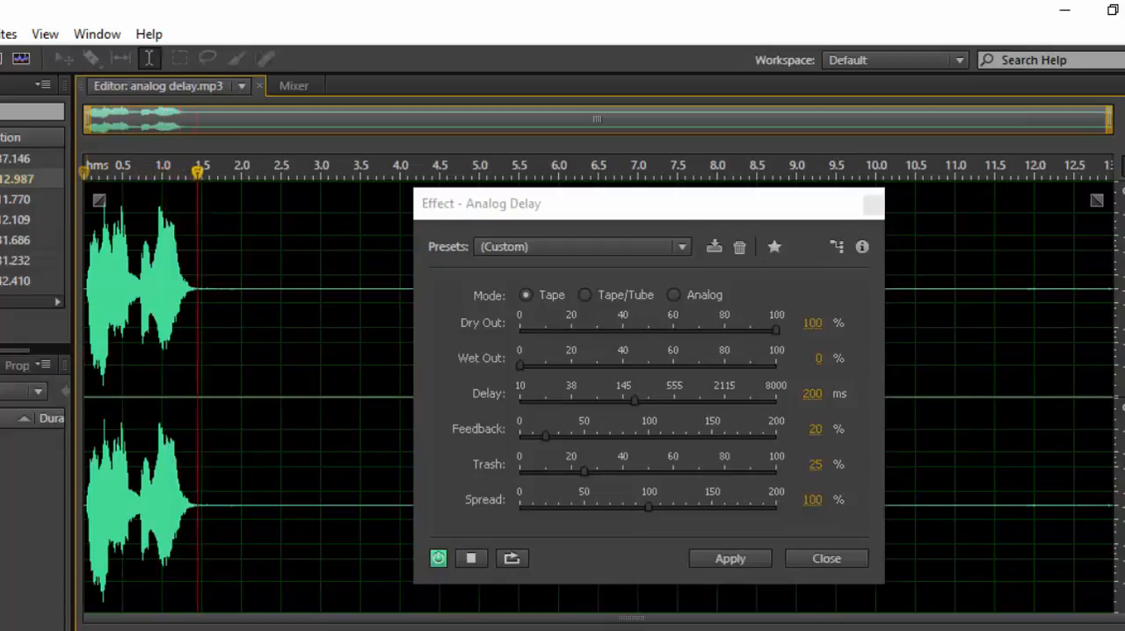
{"action": "left_click", "coordinate": [519, 362]}
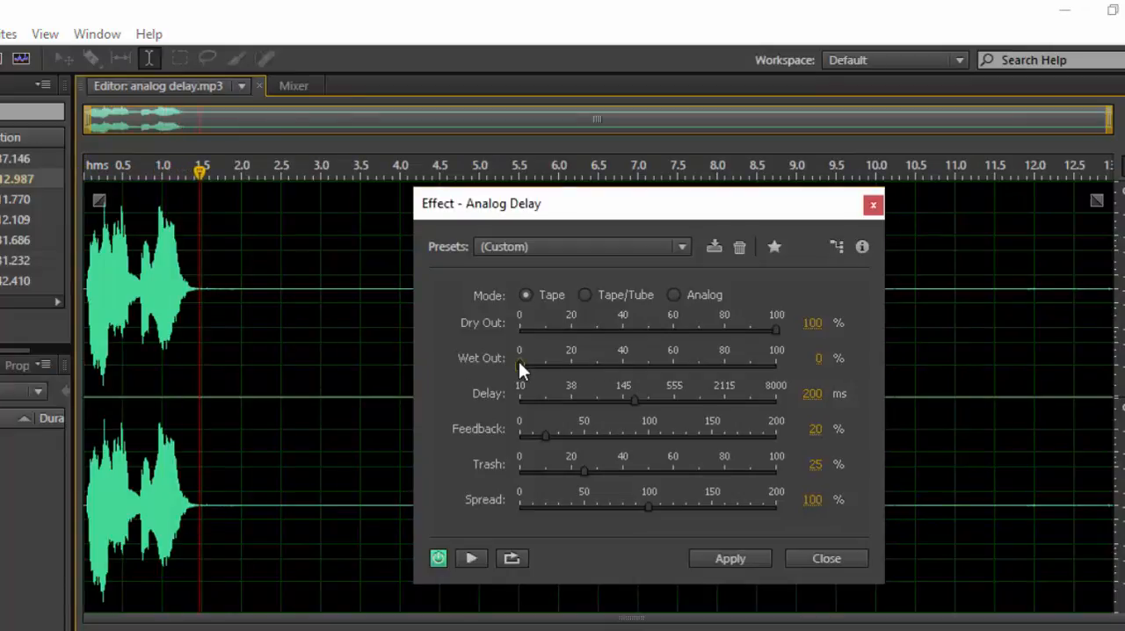
Raise Wet Out to 79% and play the clip from near its start, stopping after the voice.
{"action": "left_click_drag", "start_coordinate": [519, 362], "coordinate": [721, 363]}
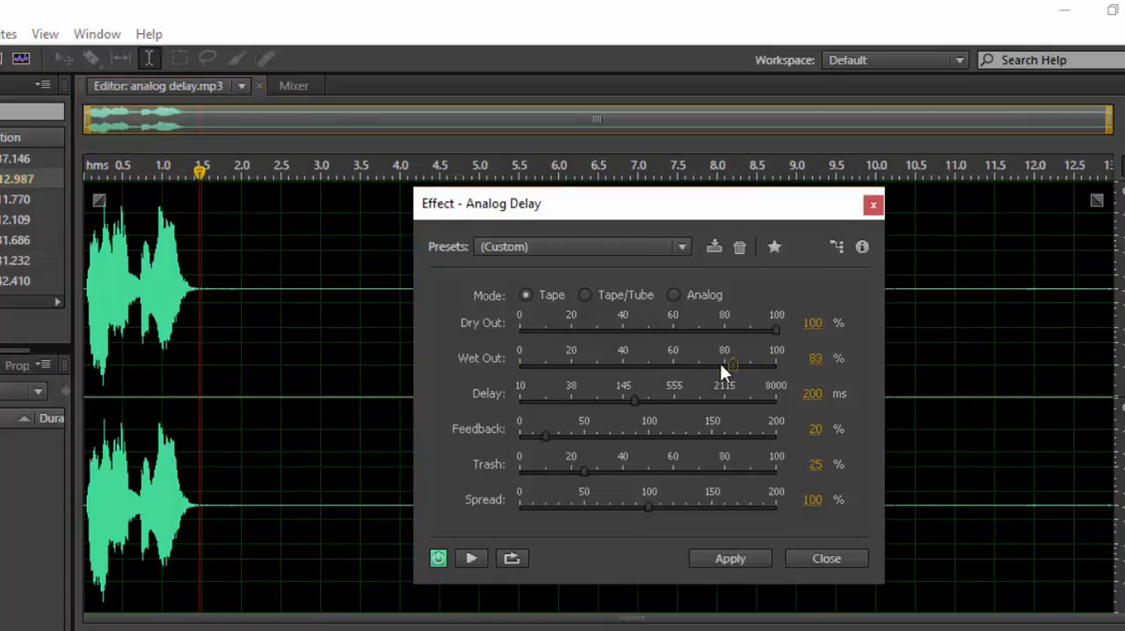
{"action": "left_click", "coordinate": [80, 397]}
{"action": "left_click", "coordinate": [93, 396]}
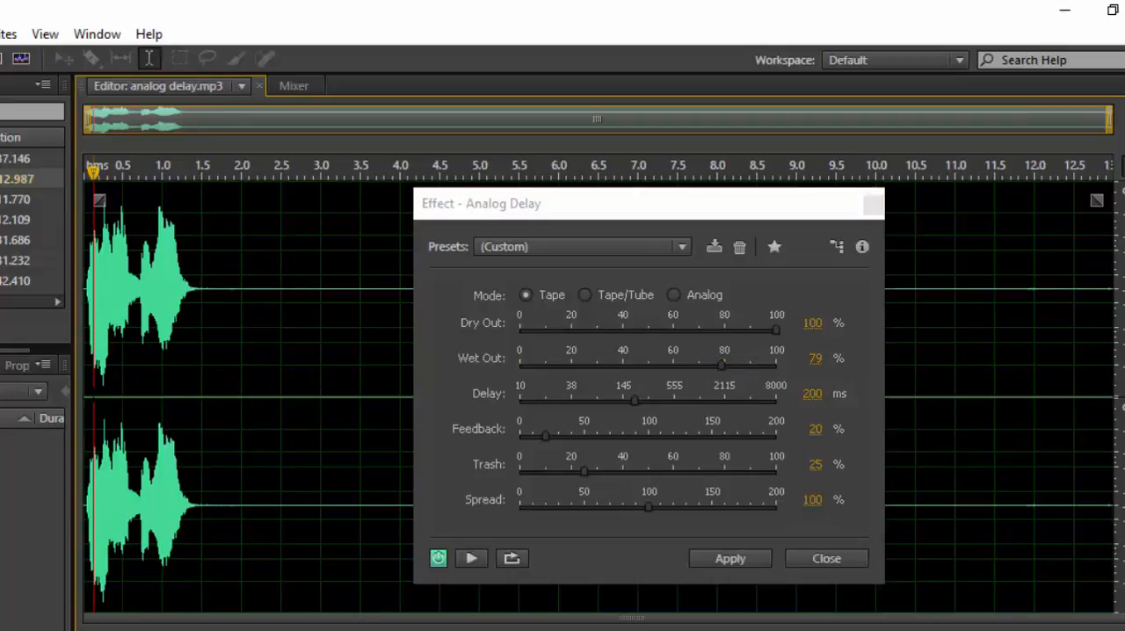
{"action": "key", "text": "space"}
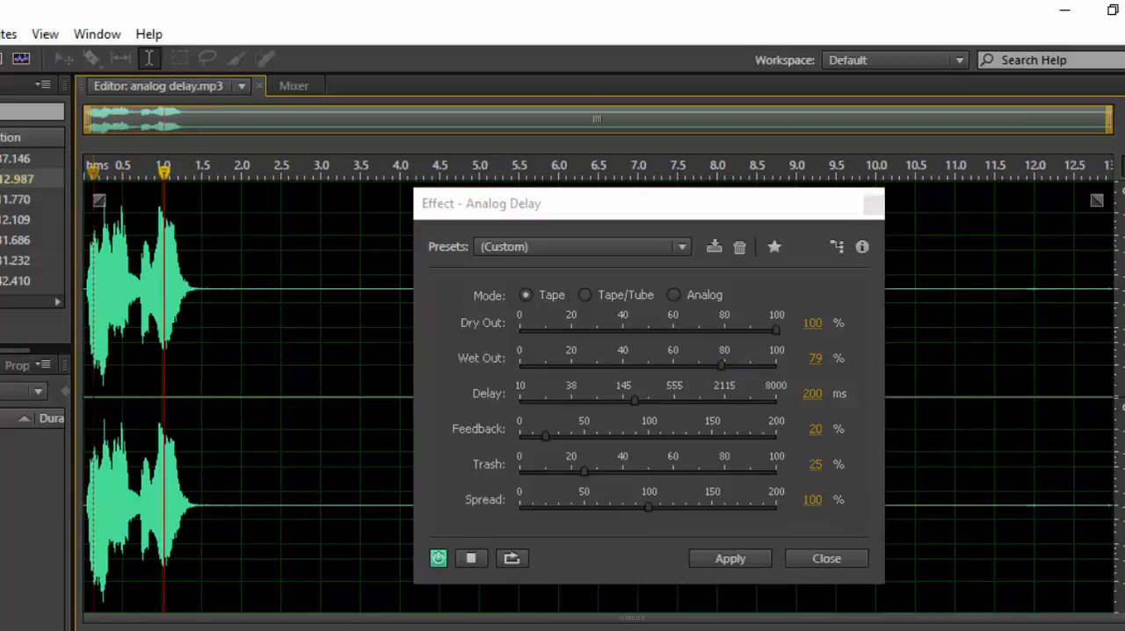
{"action": "key", "text": "space"}
Set Wet Out to 61% and the delay to 8000 ms, and play from the start until past the 10-second mark.
{"action": "left_click_drag", "start_coordinate": [721, 364], "coordinate": [571, 404]}
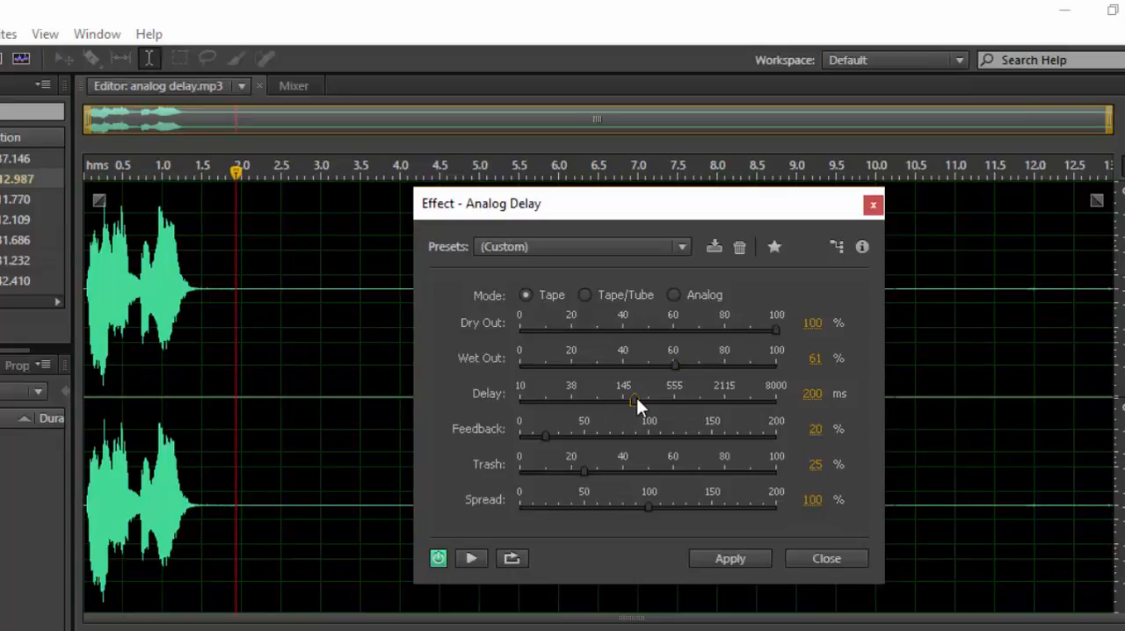
{"action": "left_click_drag", "start_coordinate": [637, 398], "coordinate": [757, 400]}
{"action": "left_click_drag", "start_coordinate": [237, 172], "coordinate": [31, 191]}
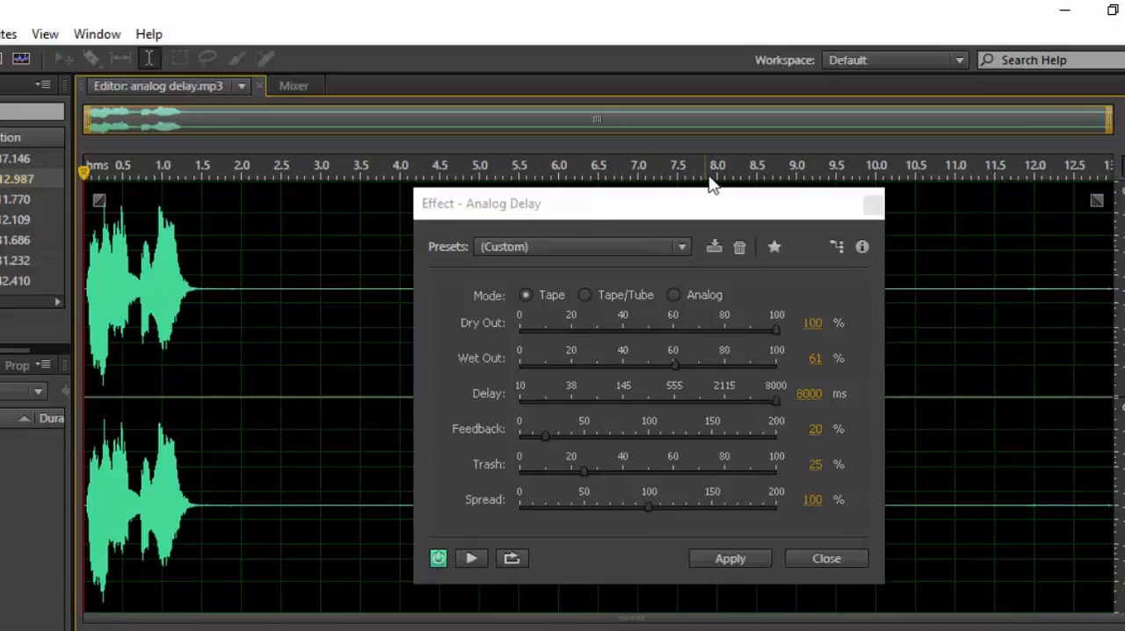
{"action": "key", "text": "space"}
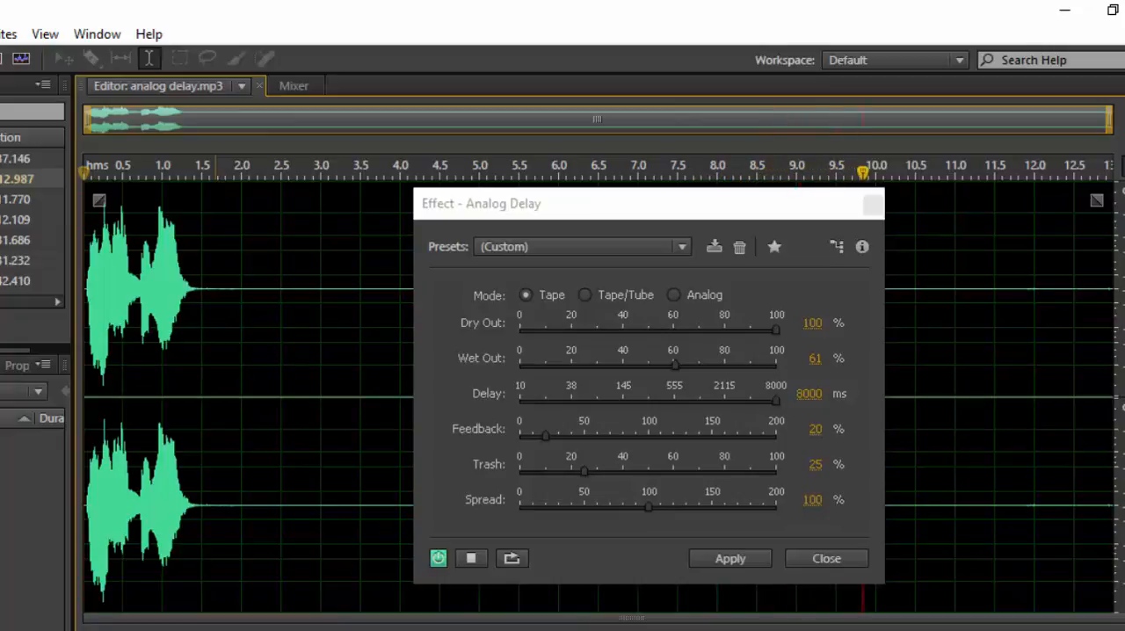
{"action": "key", "text": "space"}
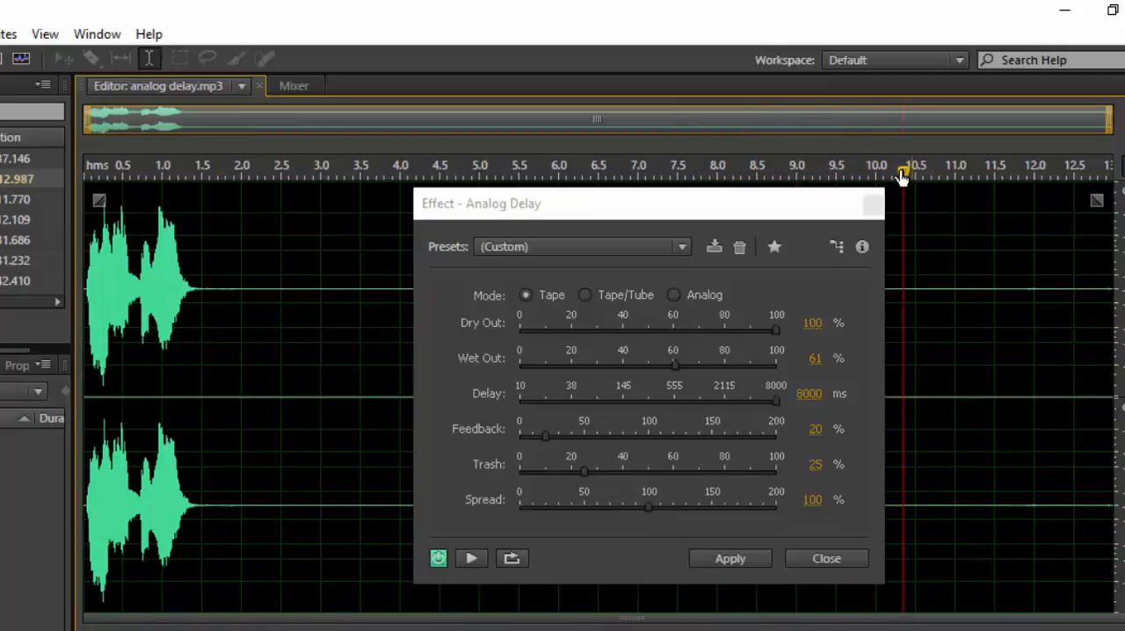
Set the delay to 279 ms and feedback to 149%, and play the clip from its start for about five seconds.
{"action": "left_click_drag", "start_coordinate": [906, 173], "coordinate": [13, 235]}
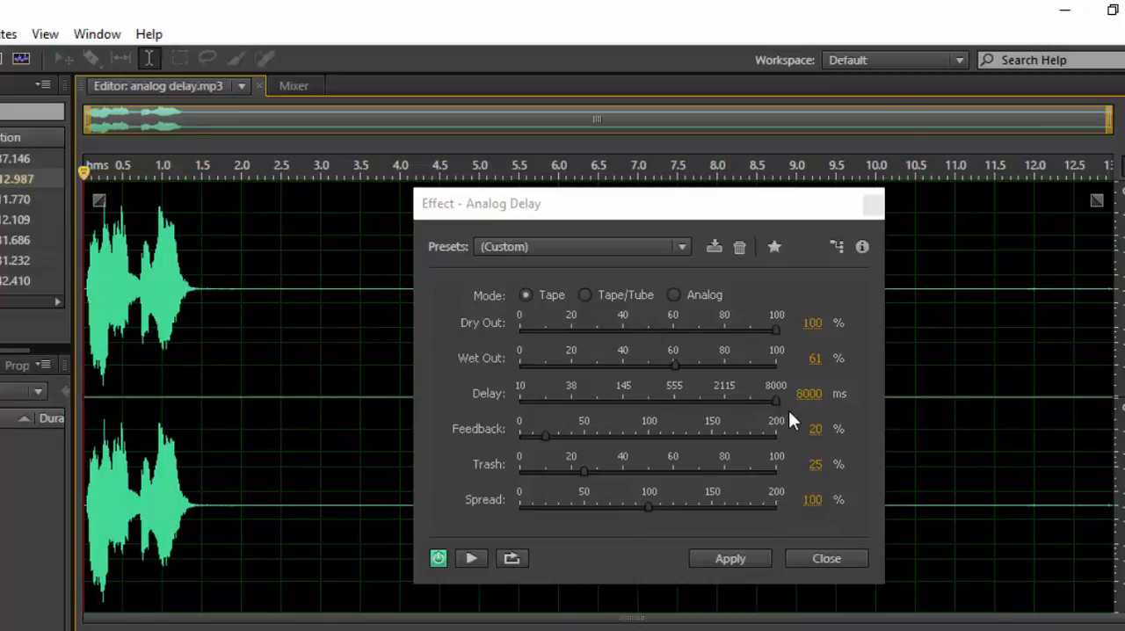
{"action": "left_click_drag", "start_coordinate": [772, 400], "coordinate": [668, 400]}
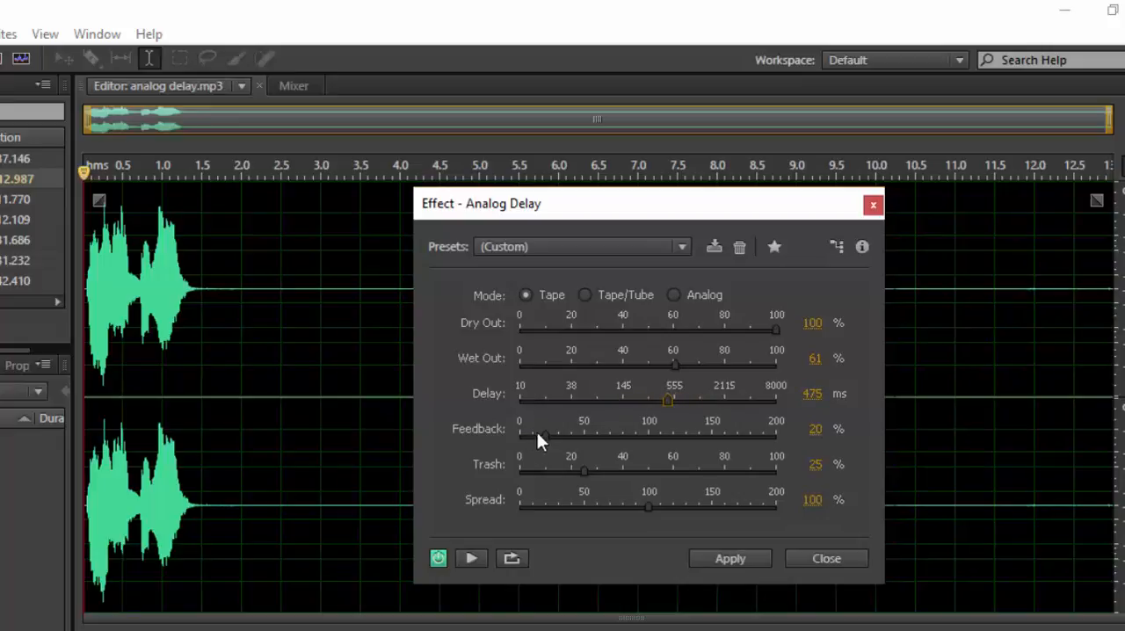
{"action": "left_click_drag", "start_coordinate": [547, 435], "coordinate": [706, 432]}
{"action": "left_click_drag", "start_coordinate": [665, 399], "coordinate": [644, 402]}
{"action": "key", "text": "space"}
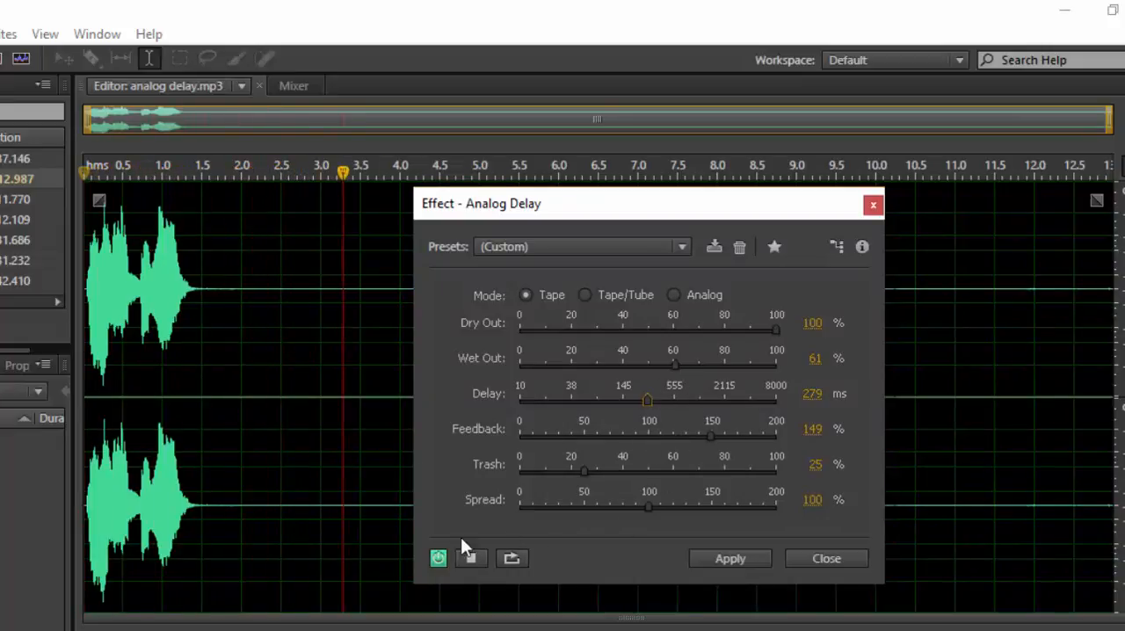
{"action": "left_click", "coordinate": [472, 559]}
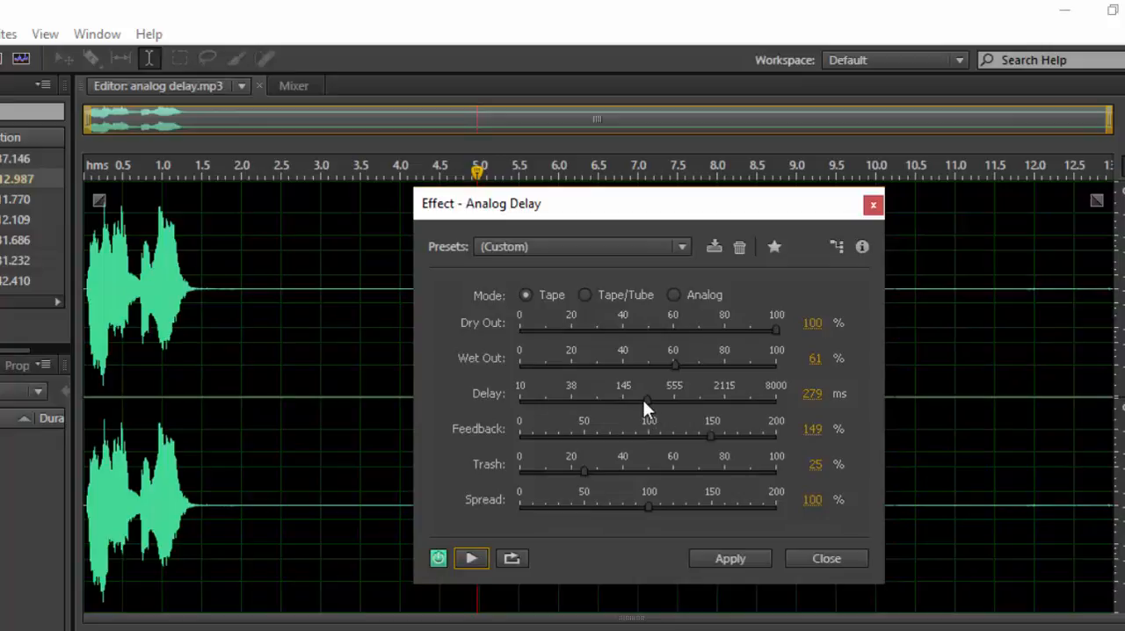
Reduce the delay to 81 ms and feedback to 79%, and play the clip from its beginning.
{"action": "left_click_drag", "start_coordinate": [651, 400], "coordinate": [603, 404]}
{"action": "left_click_drag", "start_coordinate": [713, 436], "coordinate": [623, 435]}
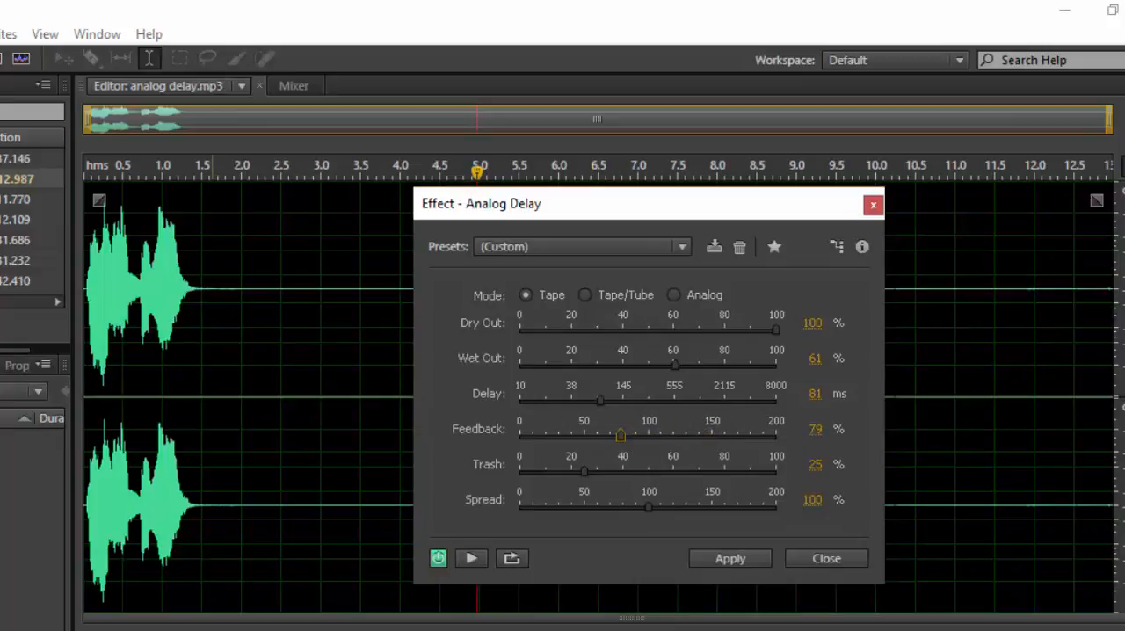
{"action": "left_click", "coordinate": [86, 378]}
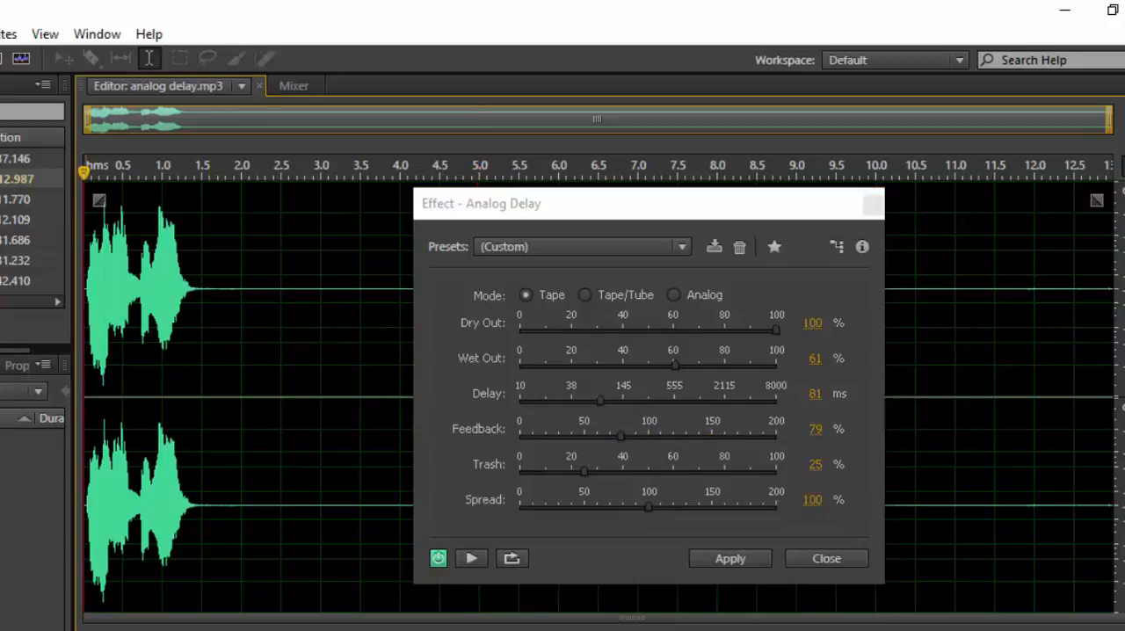
{"action": "key", "text": "space"}
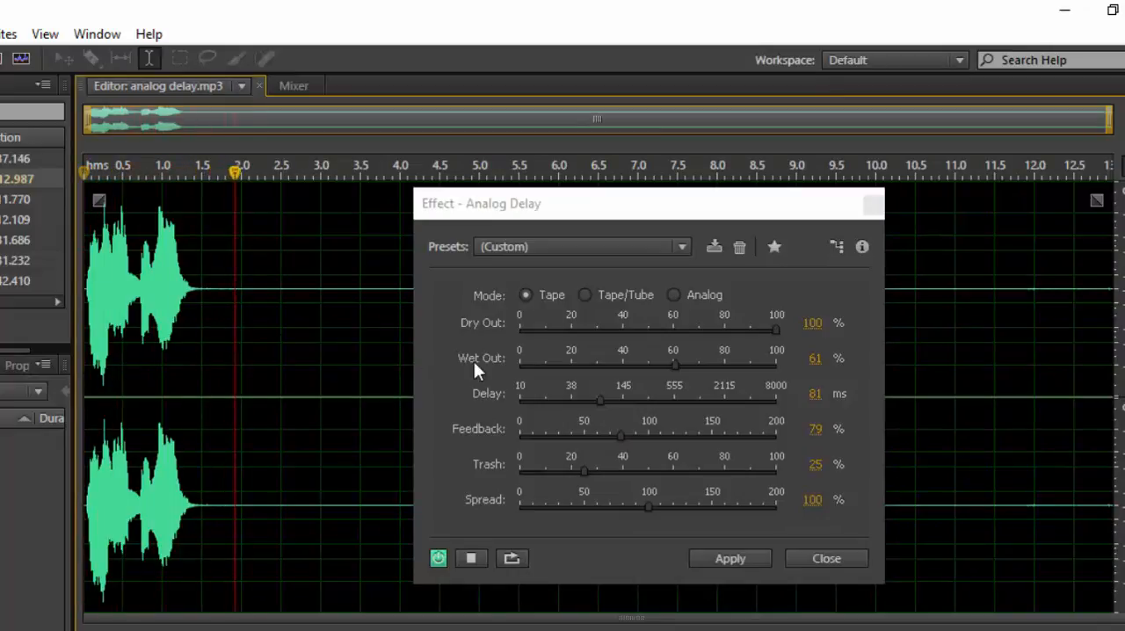
{"action": "key", "text": "space"}
Increase the delay to 436 ms and play the clip from near its start to about 7.5 seconds.
{"action": "left_click_drag", "start_coordinate": [603, 401], "coordinate": [665, 397]}
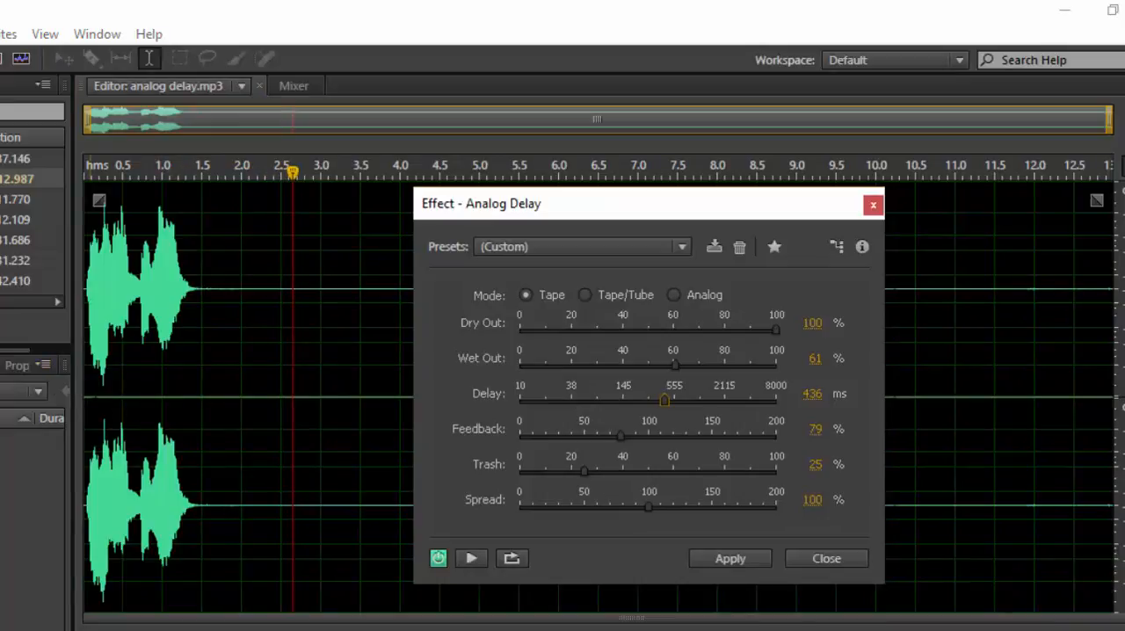
{"action": "key", "text": "space"}
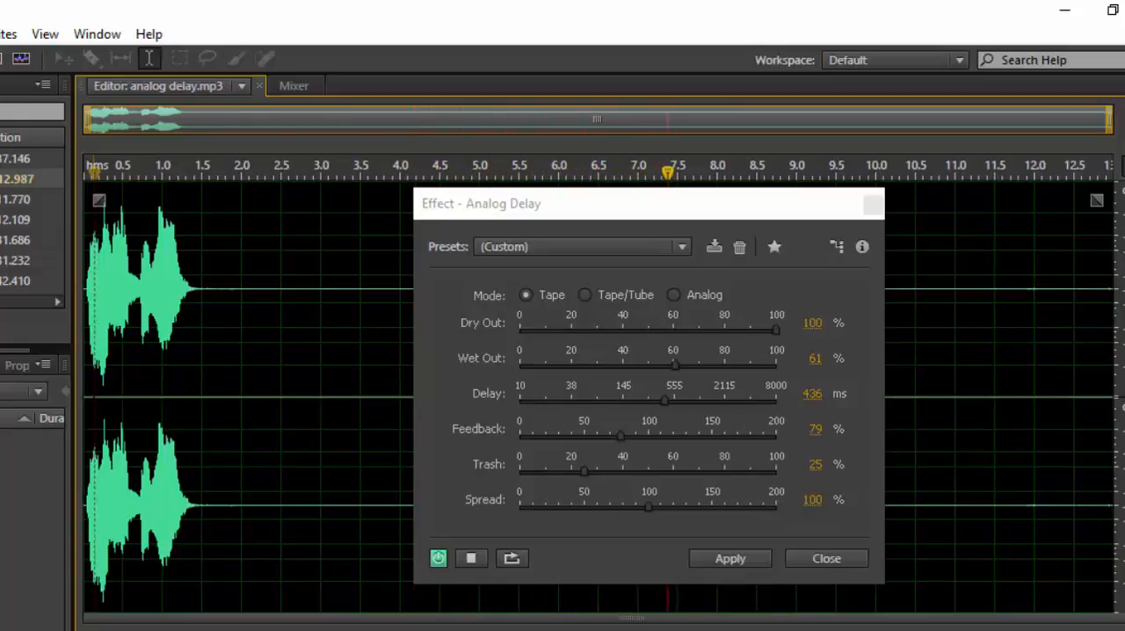
{"action": "key", "text": "space"}
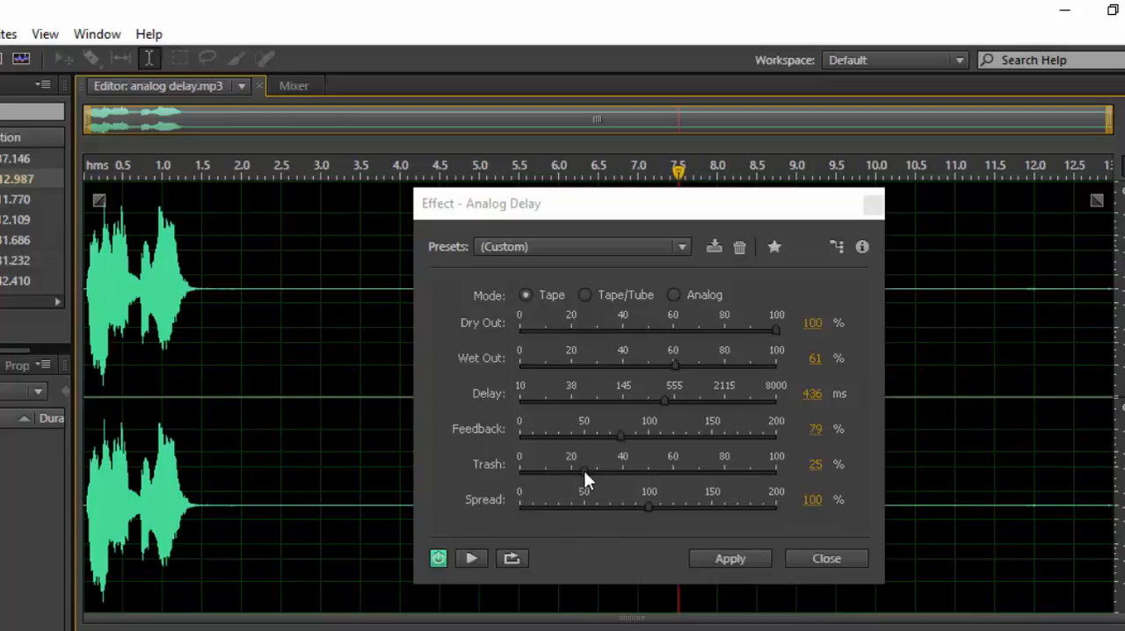
Set Trash to 100%, the delay to 561 ms and feedback to 44%, and play the clip from its start.
{"action": "left_click_drag", "start_coordinate": [586, 471], "coordinate": [767, 472]}
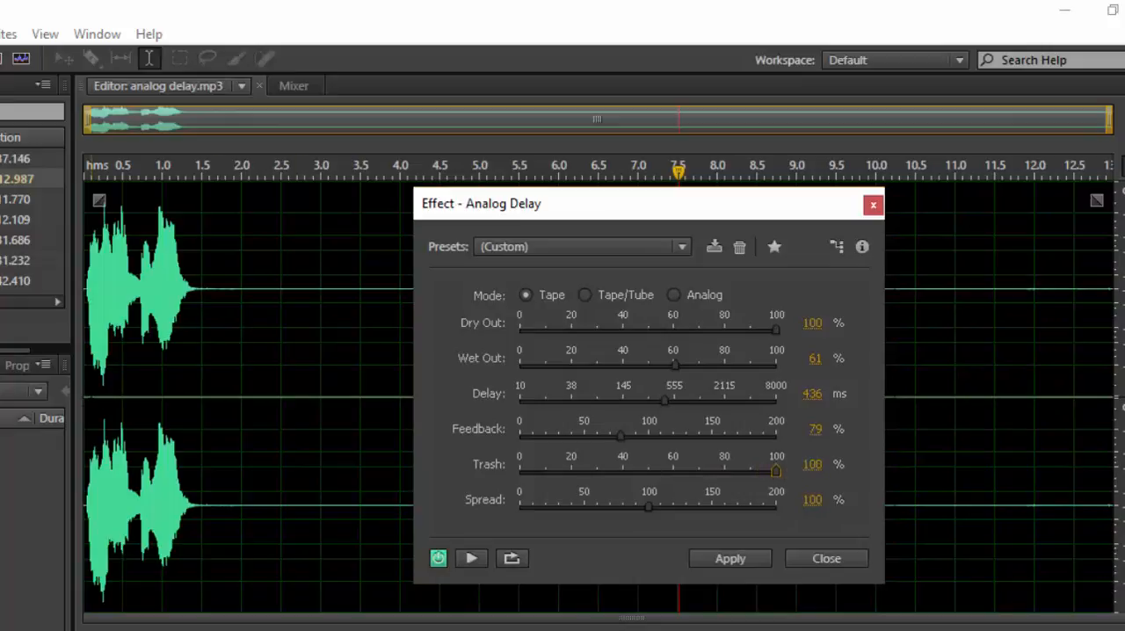
{"action": "left_click", "coordinate": [91, 391]}
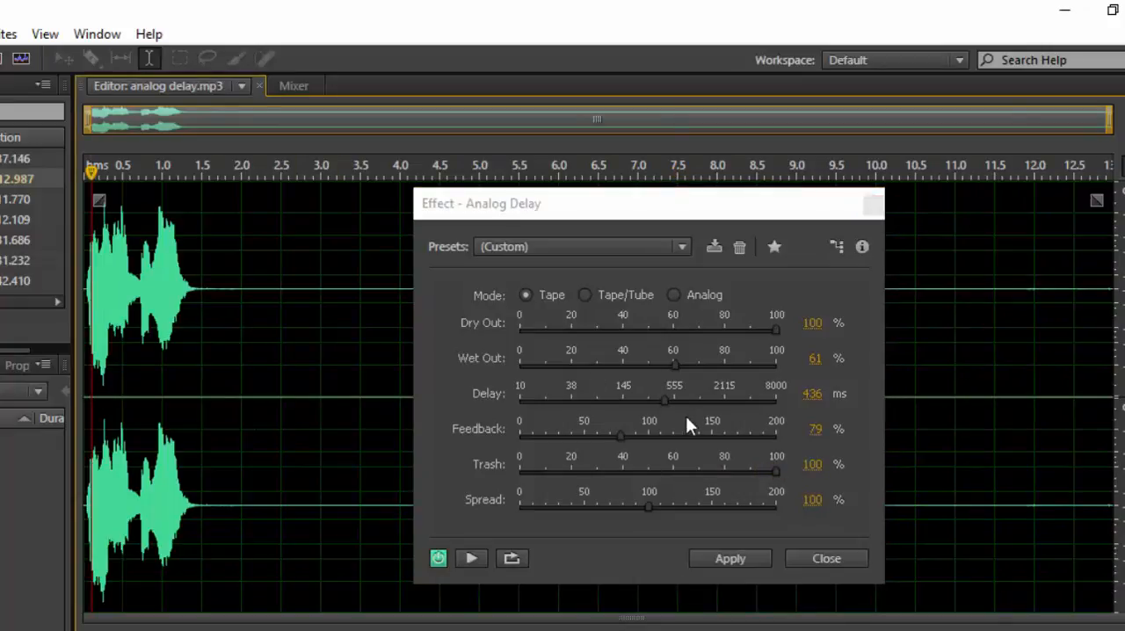
{"action": "left_click_drag", "start_coordinate": [662, 400], "coordinate": [668, 399]}
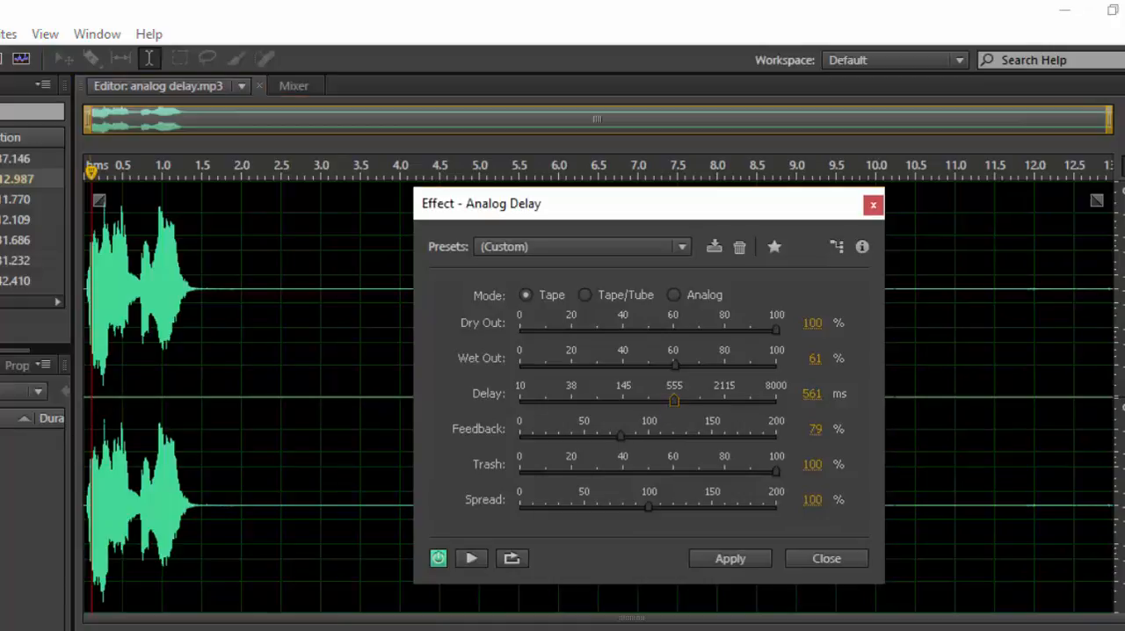
{"action": "left_click", "coordinate": [85, 418]}
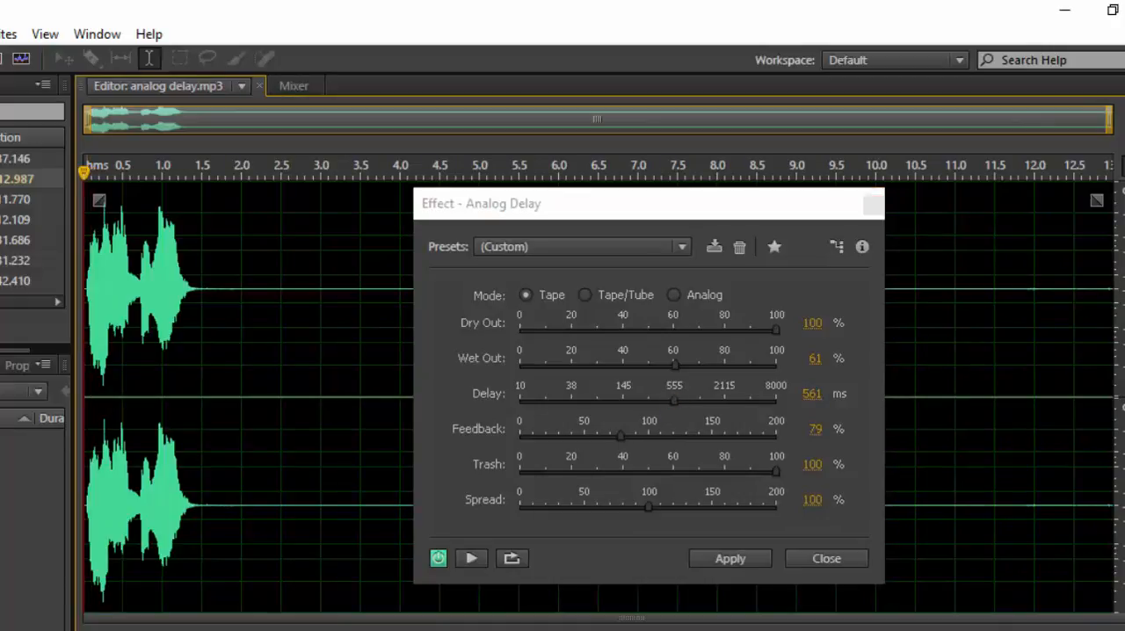
{"action": "key", "text": "space"}
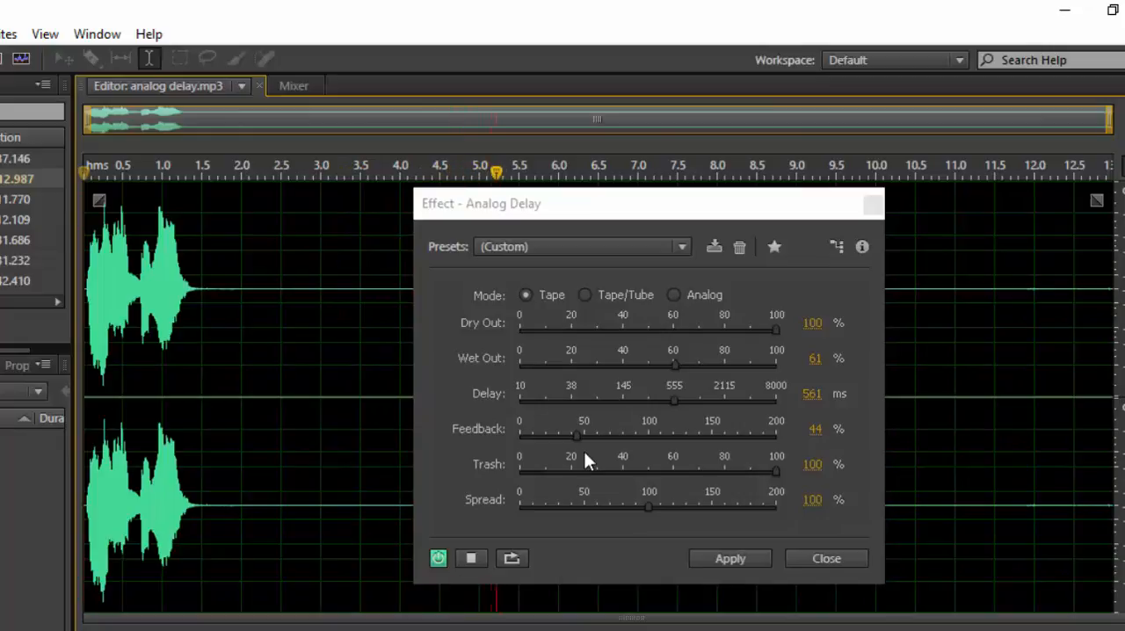
{"action": "key", "text": "space"}
Widen Spread to 187% and play the clip from its beginning.
{"action": "left_click", "coordinate": [650, 503]}
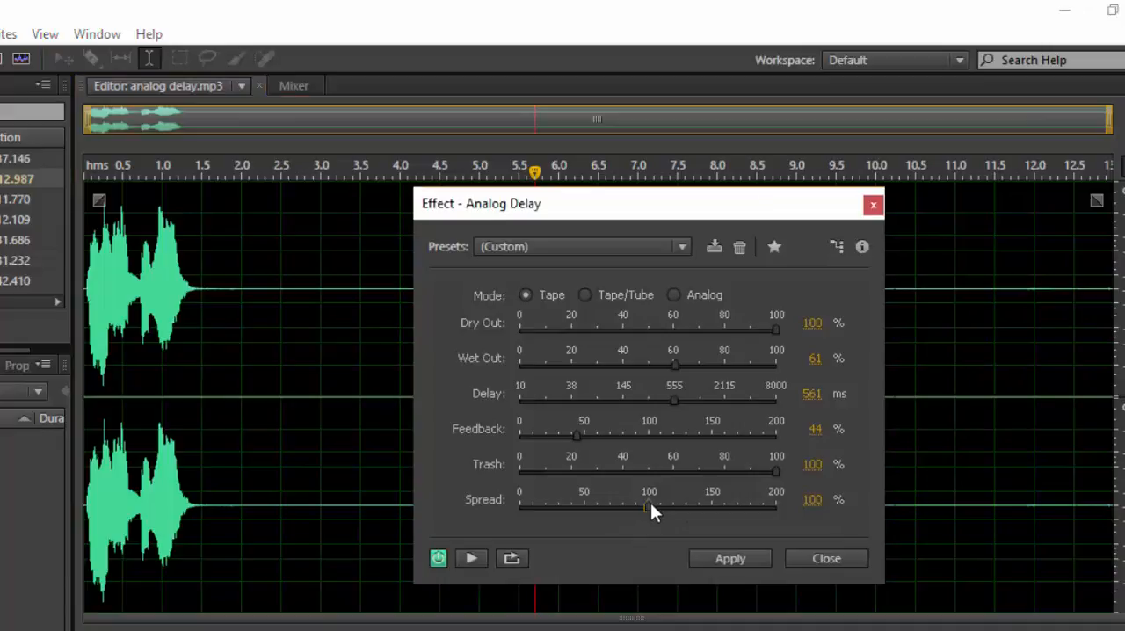
{"action": "left_click_drag", "start_coordinate": [646, 508], "coordinate": [745, 506]}
{"action": "left_click", "coordinate": [85, 299]}
{"action": "key", "text": "space"}
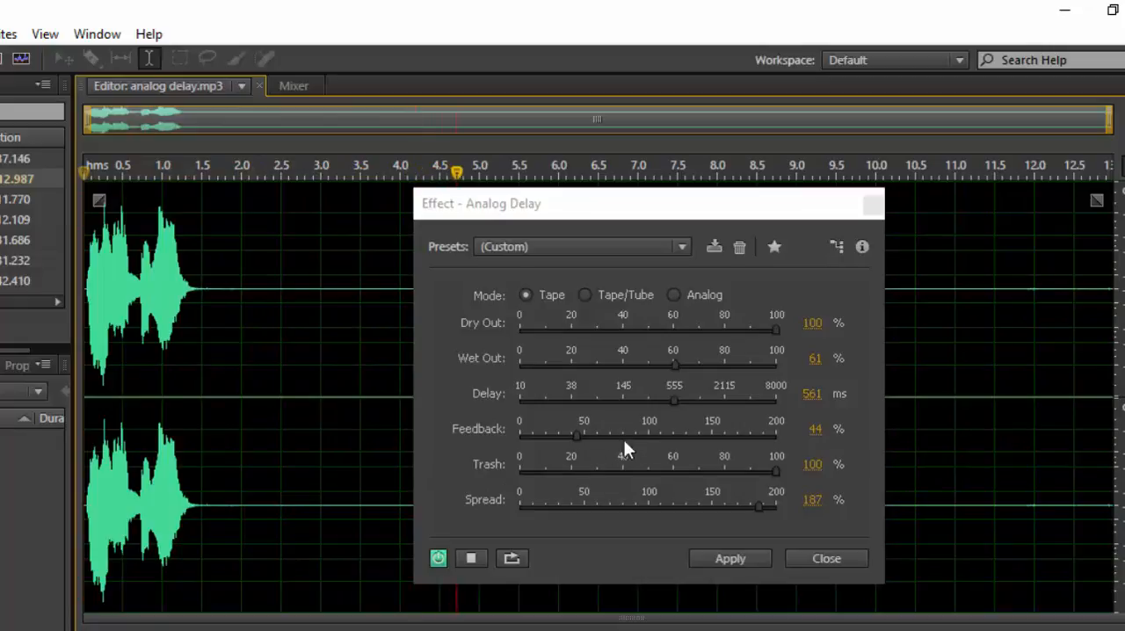
Stop playback and switch the Analog Delay mode to Tape/Tube.
{"action": "key", "text": "space"}
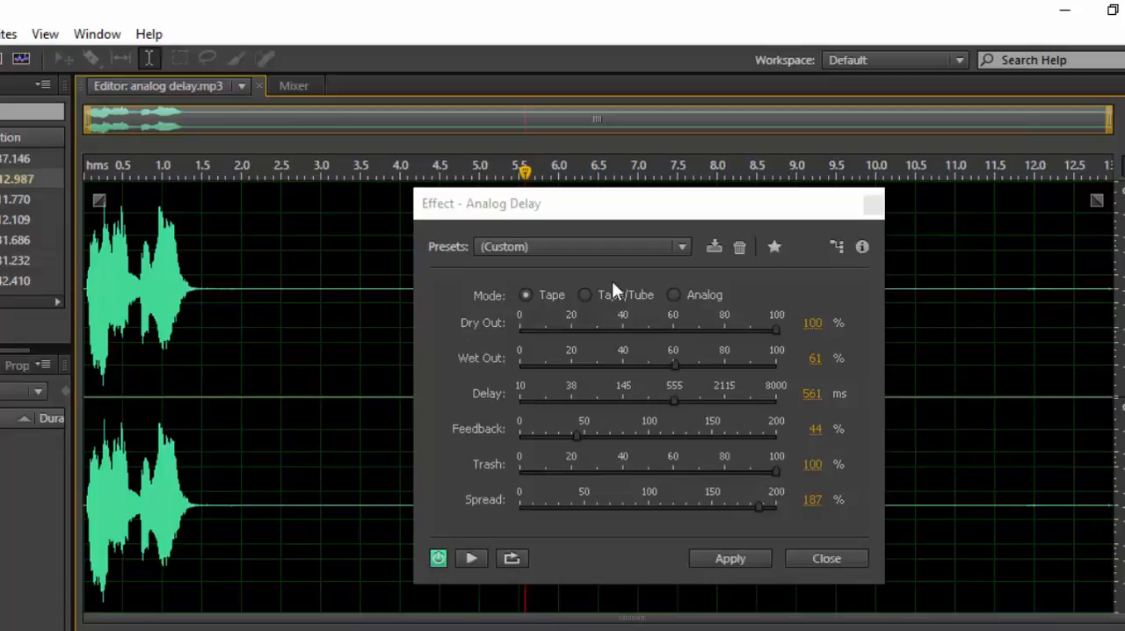
{"action": "left_click", "coordinate": [586, 294]}
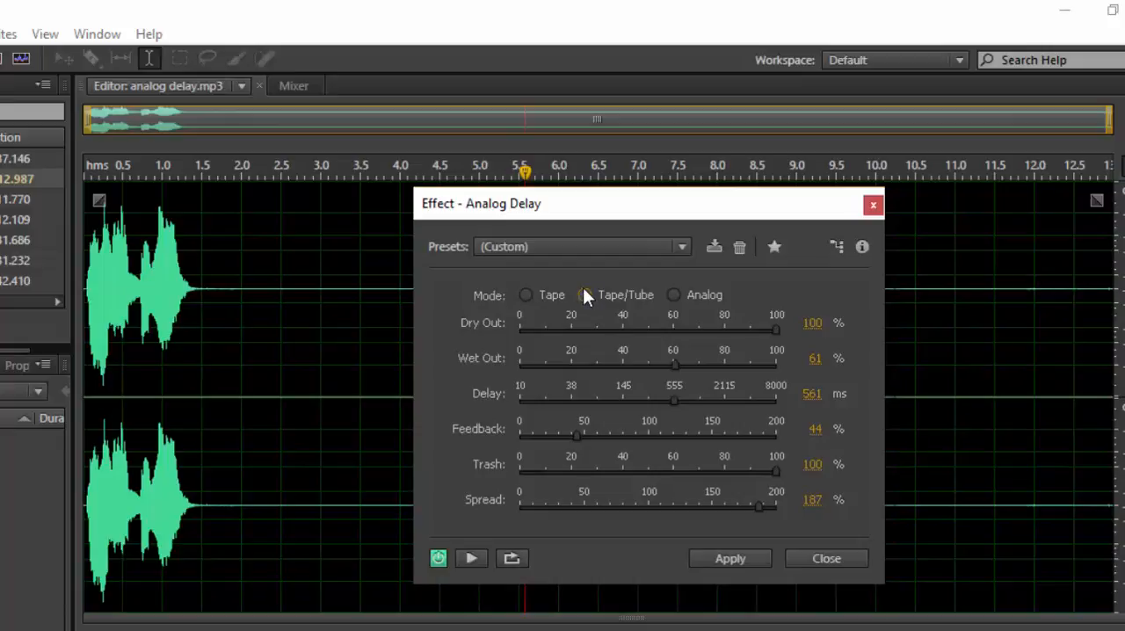
{"action": "left_click", "coordinate": [673, 296]}
{"action": "left_click", "coordinate": [583, 294]}
Set Spread to 122%, Wet Out to 67%, the delay to 1098 ms and feedback to 28%.
{"action": "mouse_move", "coordinate": [777, 472]}
{"action": "left_mouse_down"}
{"action": "mouse_move", "coordinate": [762, 472]}
{"action": "mouse_move", "coordinate": [781, 468]}
{"action": "left_mouse_up"}
{"action": "left_click_drag", "start_coordinate": [757, 505], "coordinate": [673, 513]}
{"action": "left_click", "coordinate": [775, 330]}
{"action": "mouse_move", "coordinate": [675, 366]}
{"action": "left_mouse_down"}
{"action": "mouse_move", "coordinate": [708, 357]}
{"action": "mouse_move", "coordinate": [677, 362]}
{"action": "mouse_move", "coordinate": [691, 363]}
{"action": "left_mouse_up"}
{"action": "left_click_drag", "start_coordinate": [673, 397], "coordinate": [699, 397]}
{"action": "left_click_drag", "start_coordinate": [578, 433], "coordinate": [556, 425]}
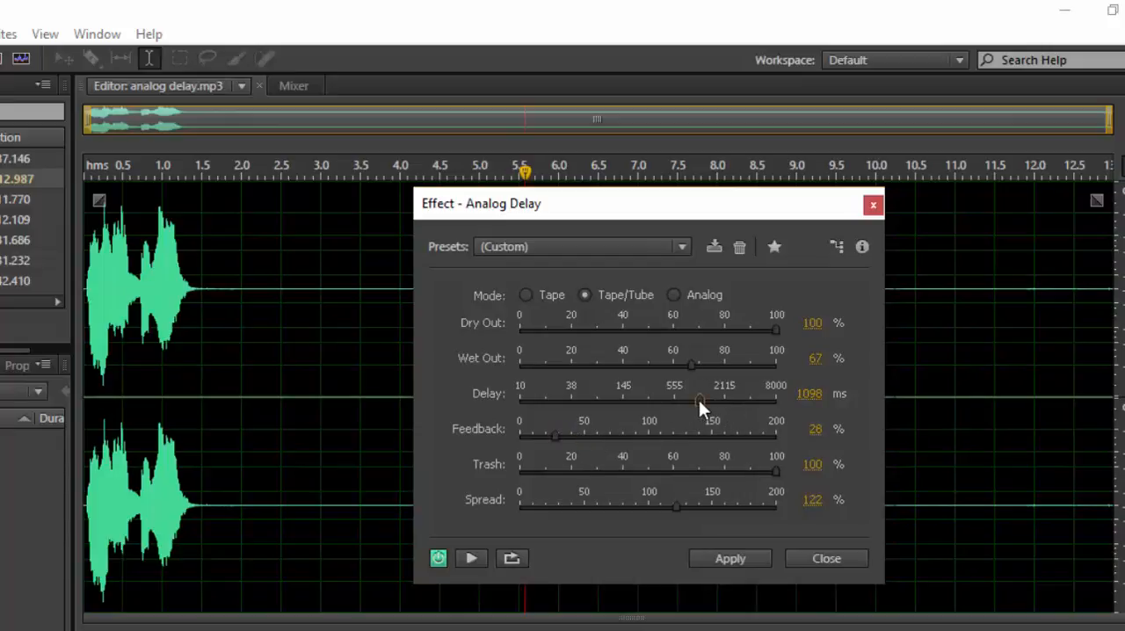
Set the delay to 1500 ms and Wet Out to 61%, and play the clip from its start.
{"action": "left_click", "coordinate": [804, 396]}
{"action": "type", "text": "1500"}
{"action": "key", "text": "Tab"}
{"action": "left_click", "coordinate": [84, 347]}
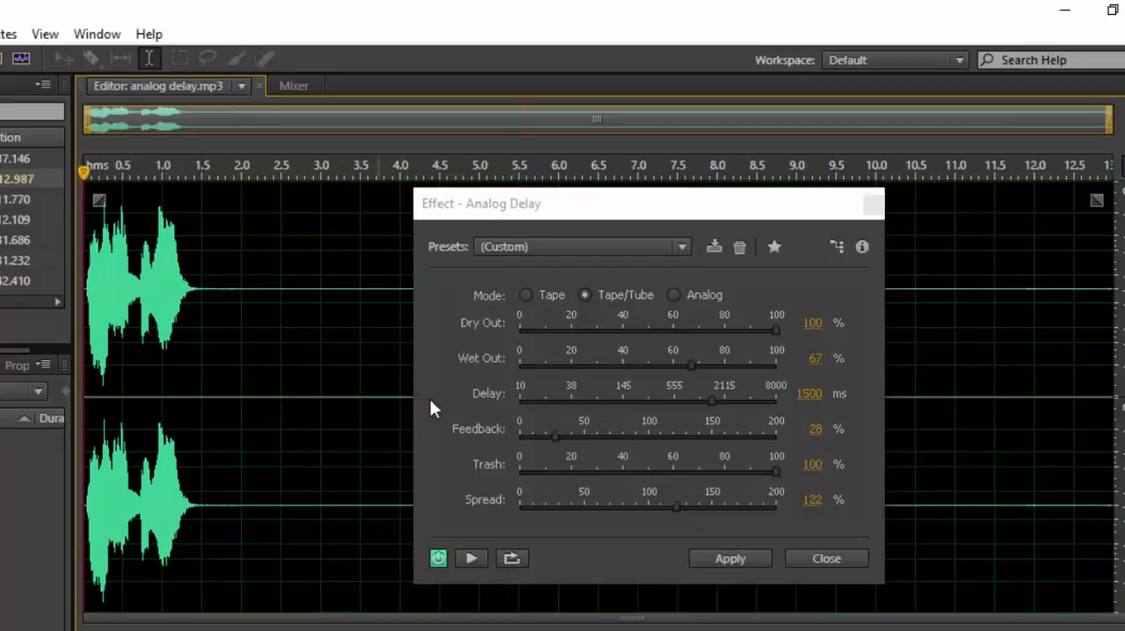
{"action": "left_click", "coordinate": [558, 430]}
{"action": "left_click_drag", "start_coordinate": [694, 359], "coordinate": [677, 372]}
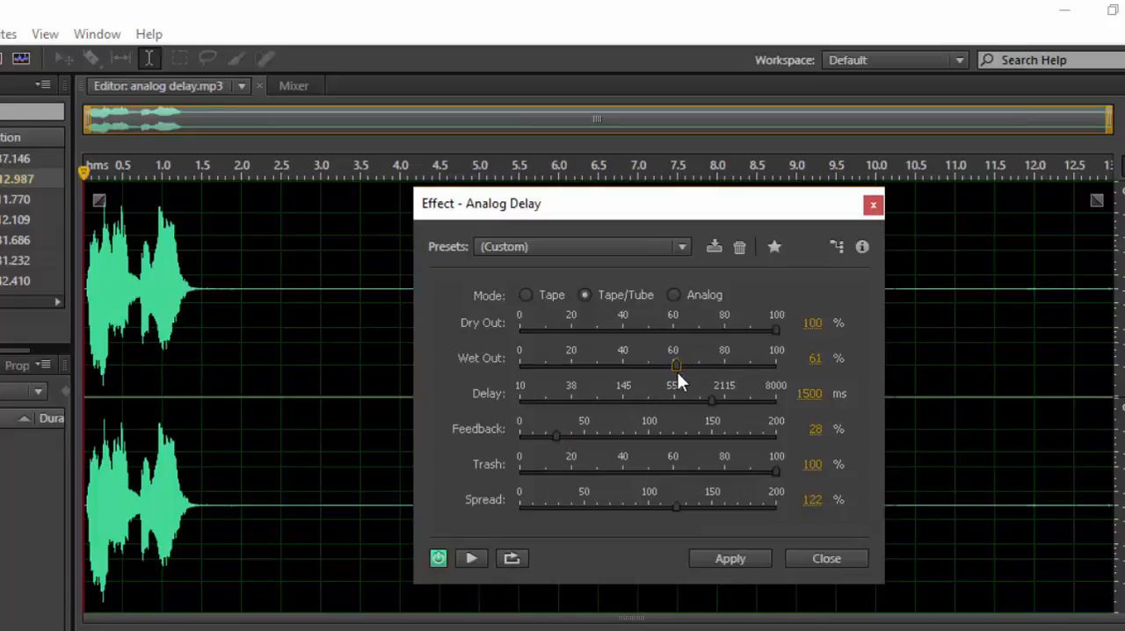
{"action": "left_click", "coordinate": [84, 410]}
{"action": "key", "text": "space"}
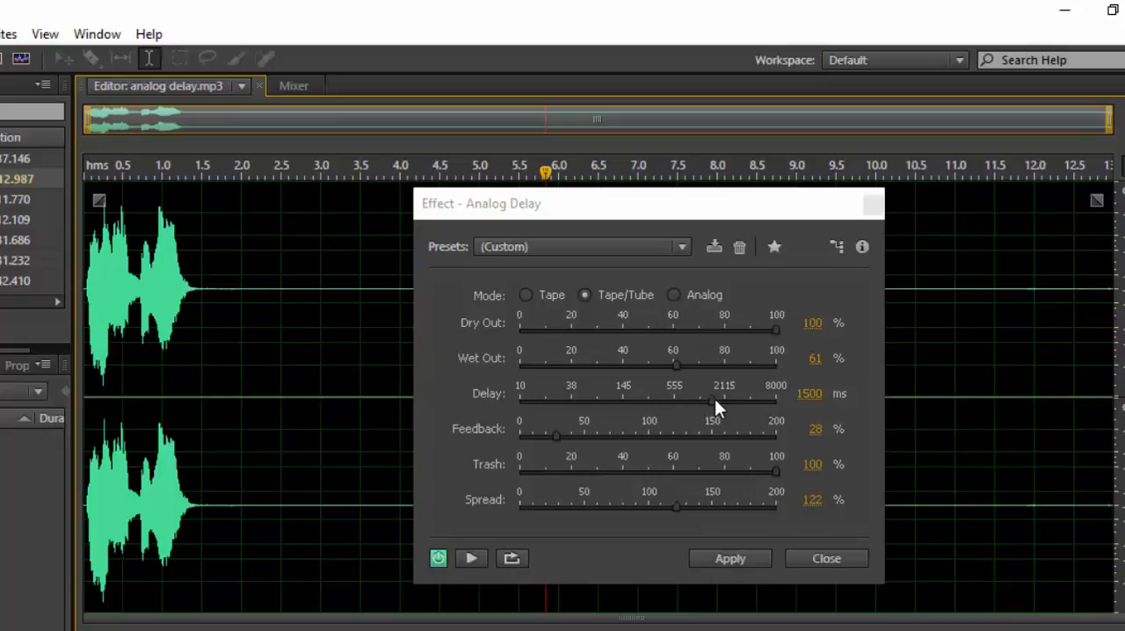
Shorten the delay to 531 ms and play the clip from its beginning to about 3.9 seconds.
{"action": "left_click_drag", "start_coordinate": [712, 397], "coordinate": [672, 403]}
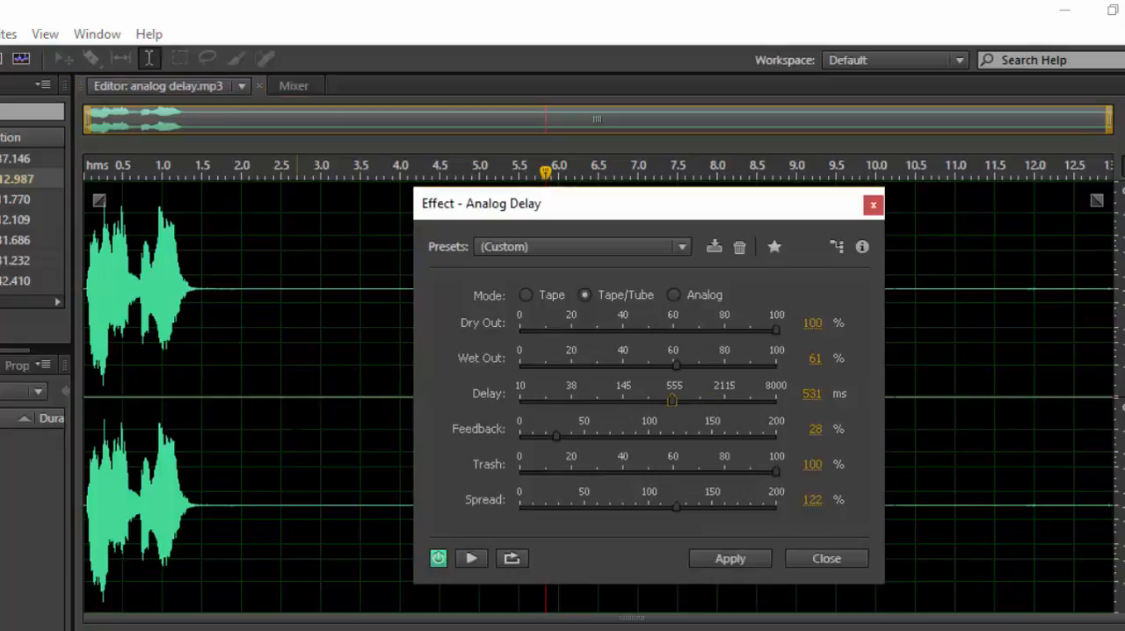
{"action": "left_click", "coordinate": [94, 433]}
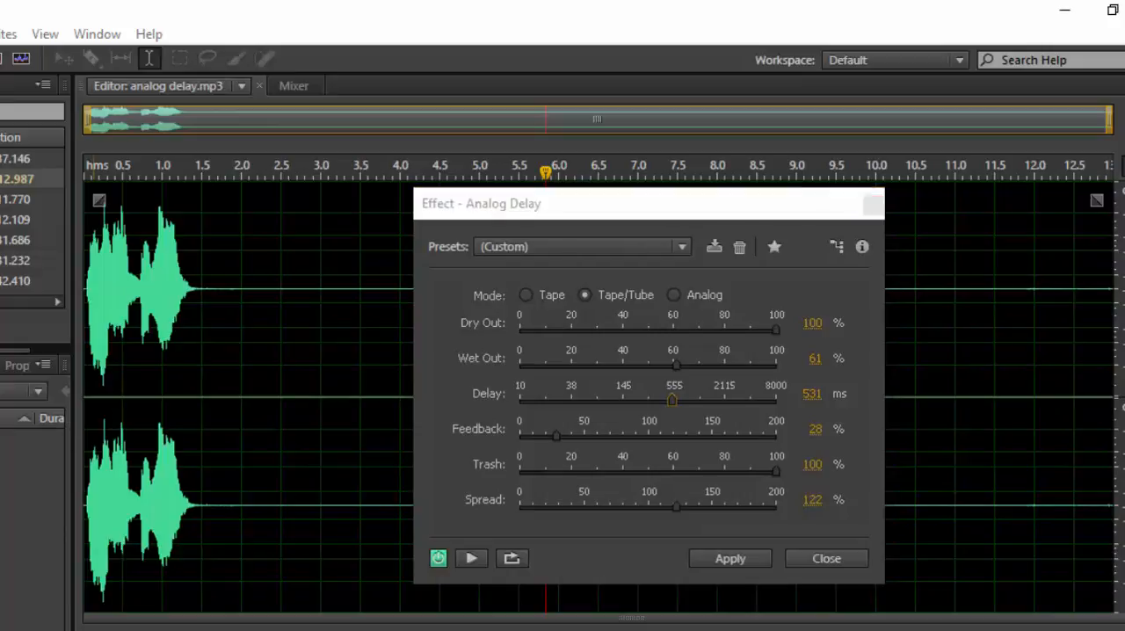
{"action": "left_click", "coordinate": [85, 414]}
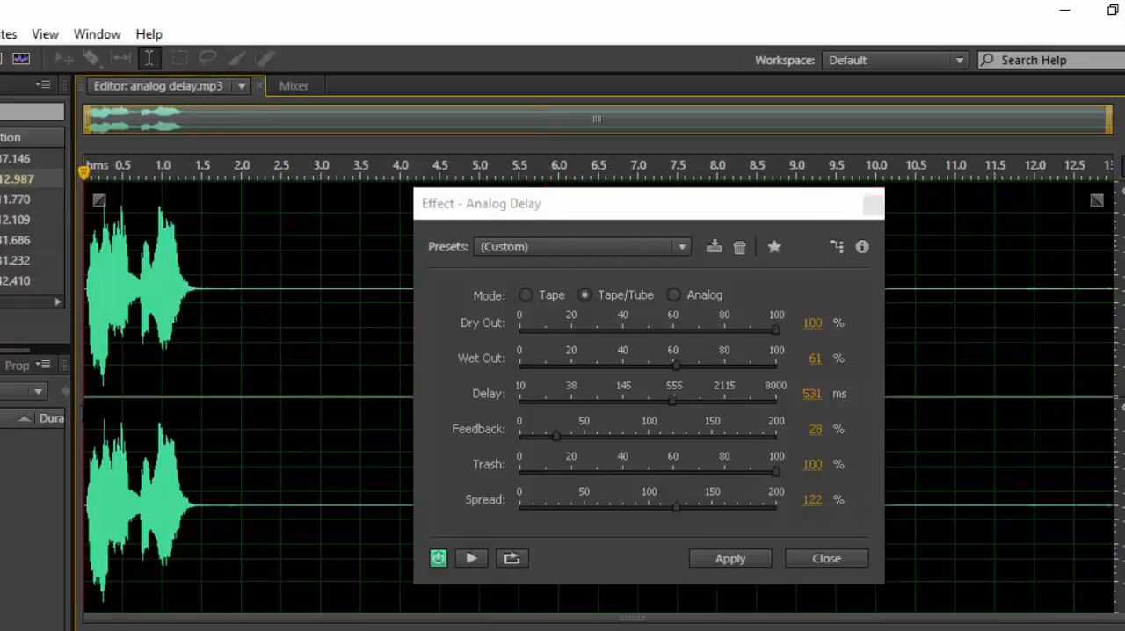
{"action": "key", "text": "space"}
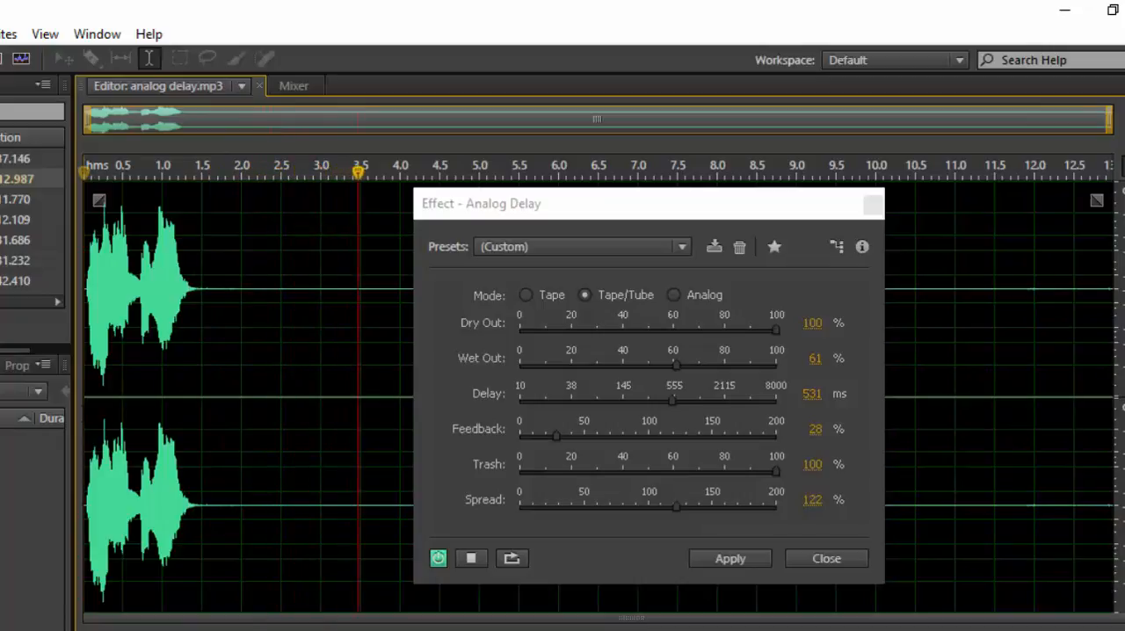
{"action": "key", "text": "space"}
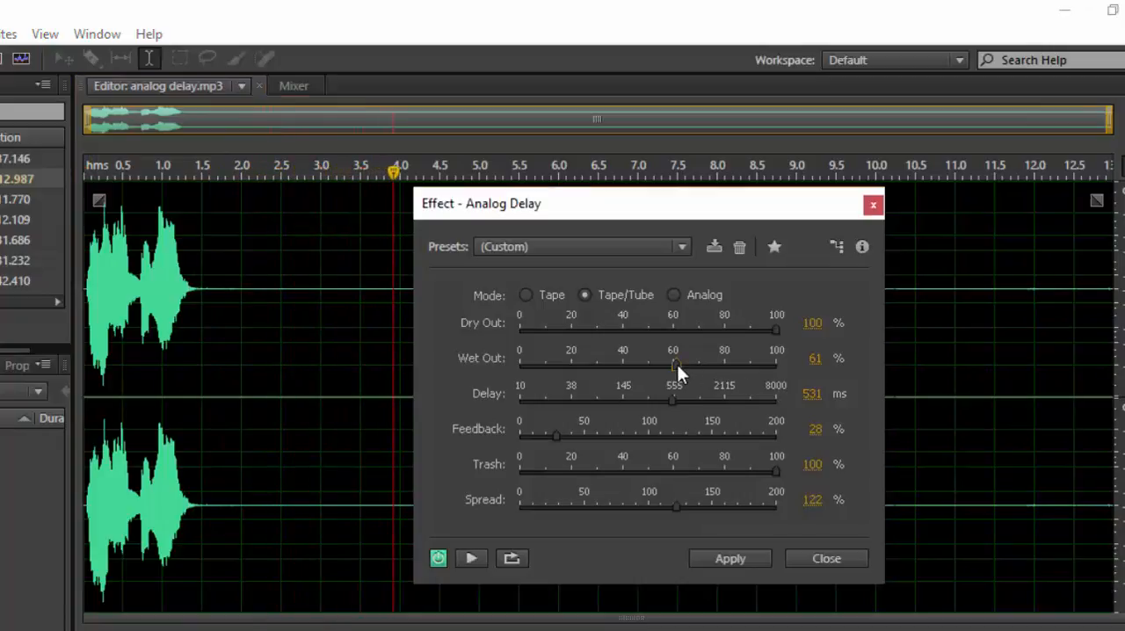
Reduce Wet Out to 34% and play the clip from its start.
{"action": "left_click_drag", "start_coordinate": [677, 364], "coordinate": [610, 377]}
{"action": "left_click", "coordinate": [81, 403]}
{"action": "key", "text": "space"}
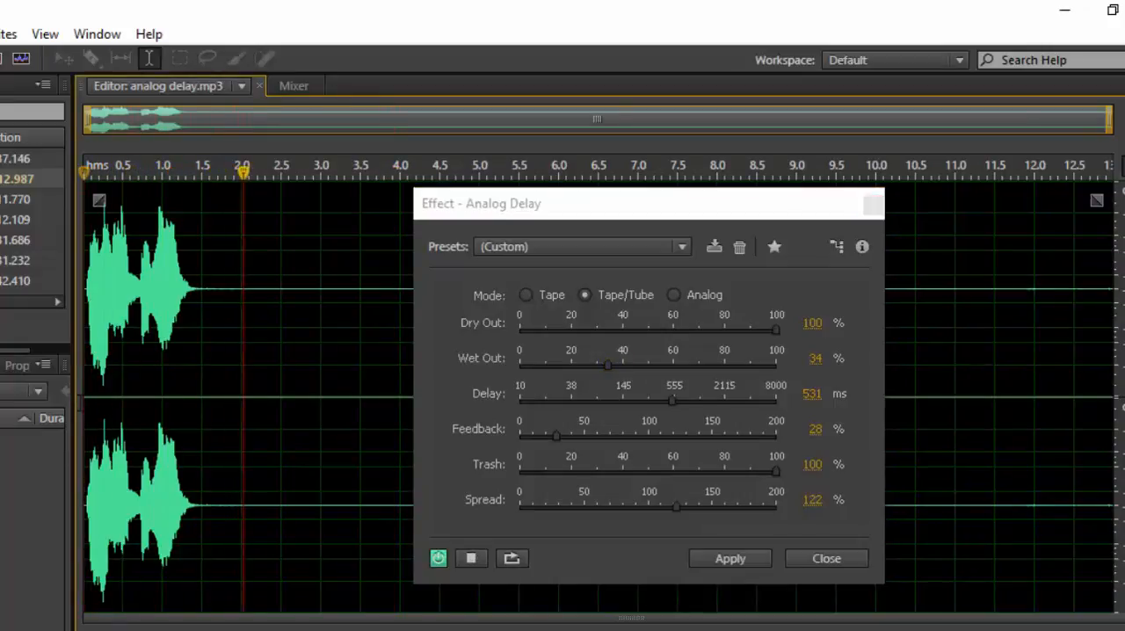
{"action": "key", "text": "space"}
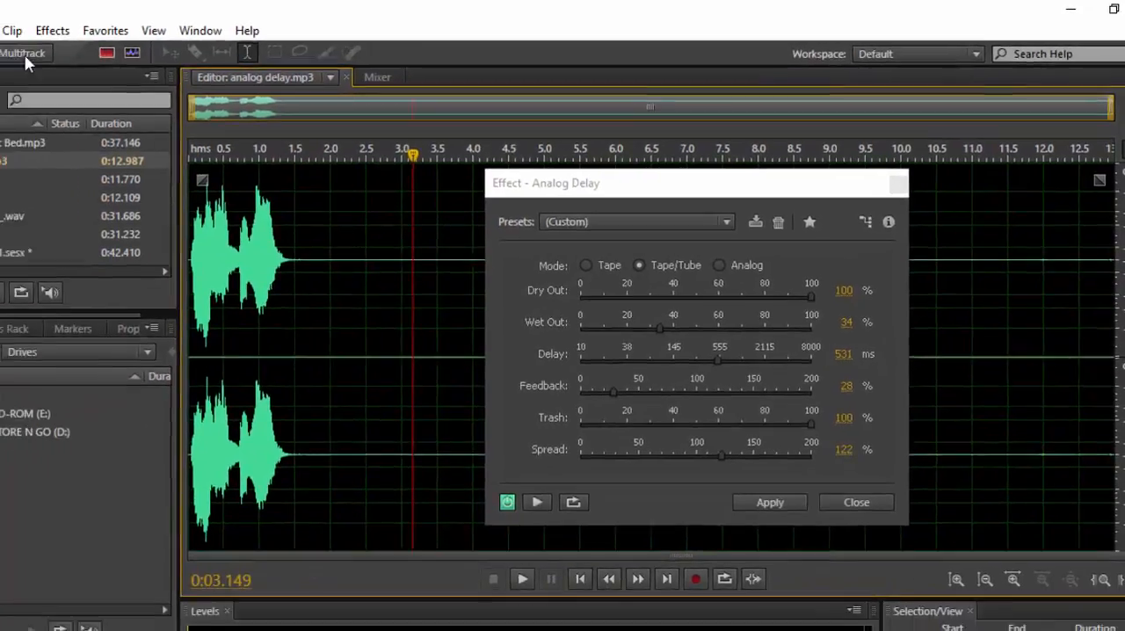
Switch to the multitrack session and play it from the beginning through the first few voice phrases.
{"action": "left_click", "coordinate": [134, 50]}
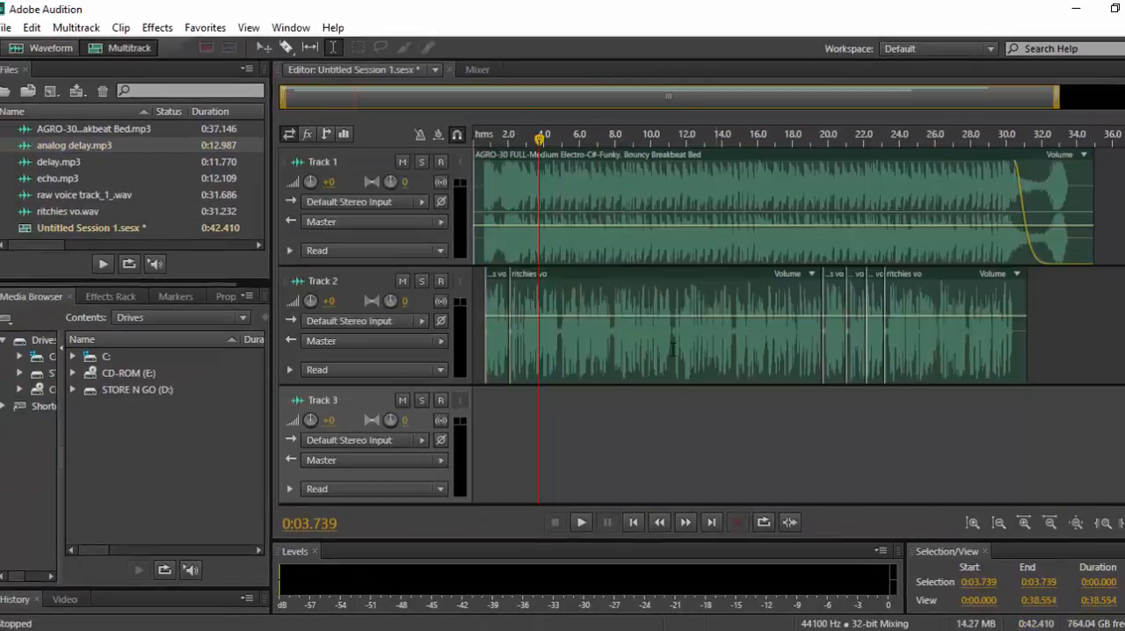
{"action": "left_click", "coordinate": [483, 395]}
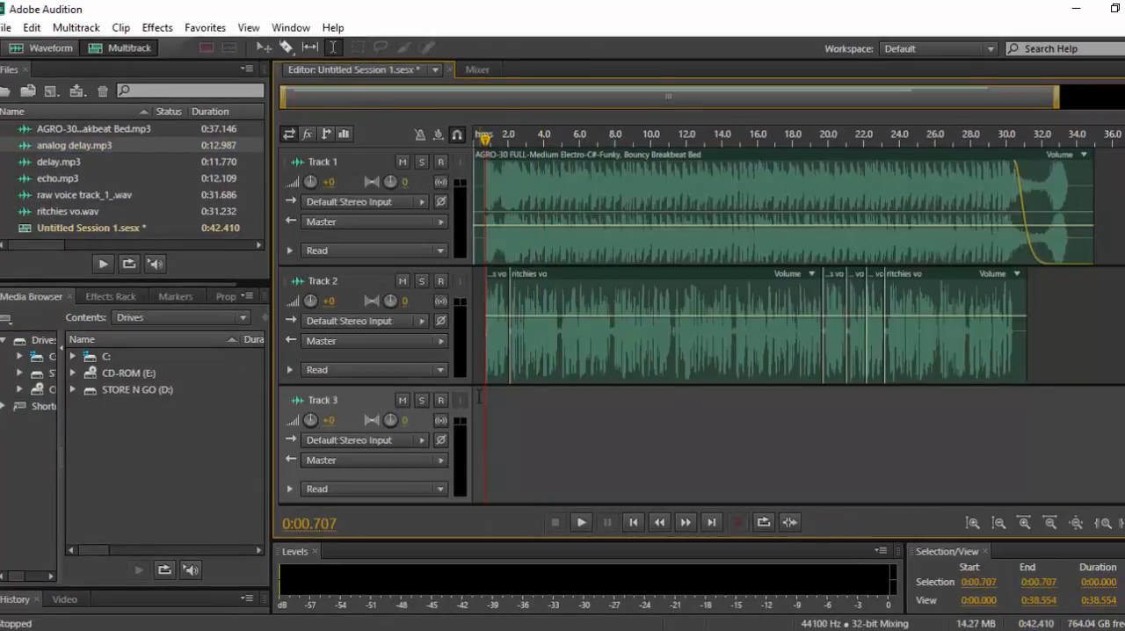
{"action": "key", "text": "Home"}
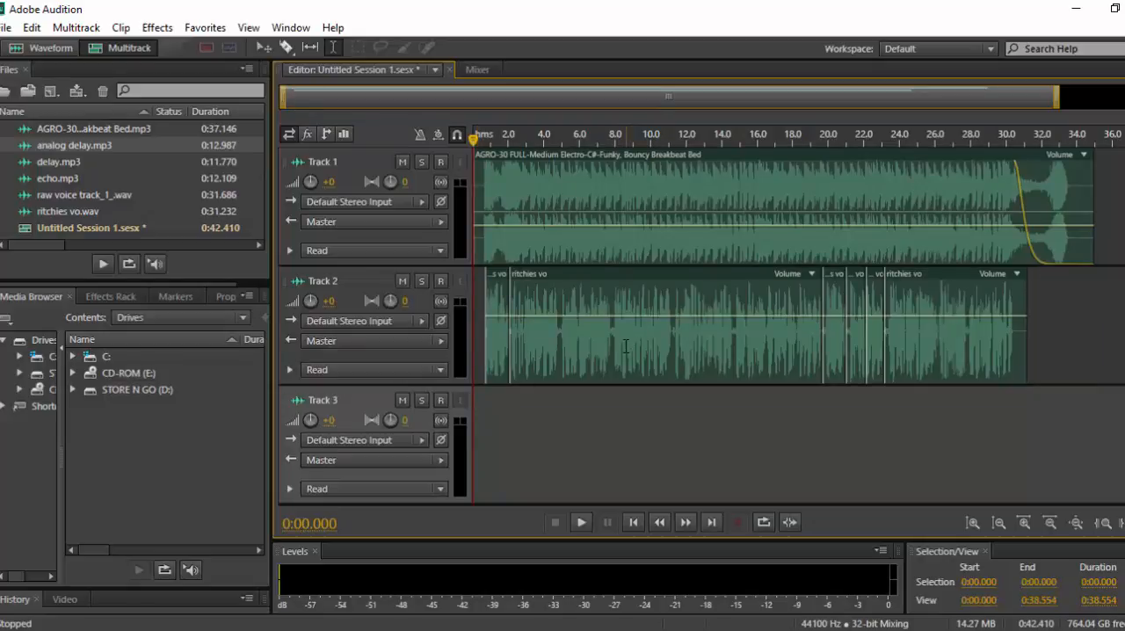
{"action": "key", "text": "space"}
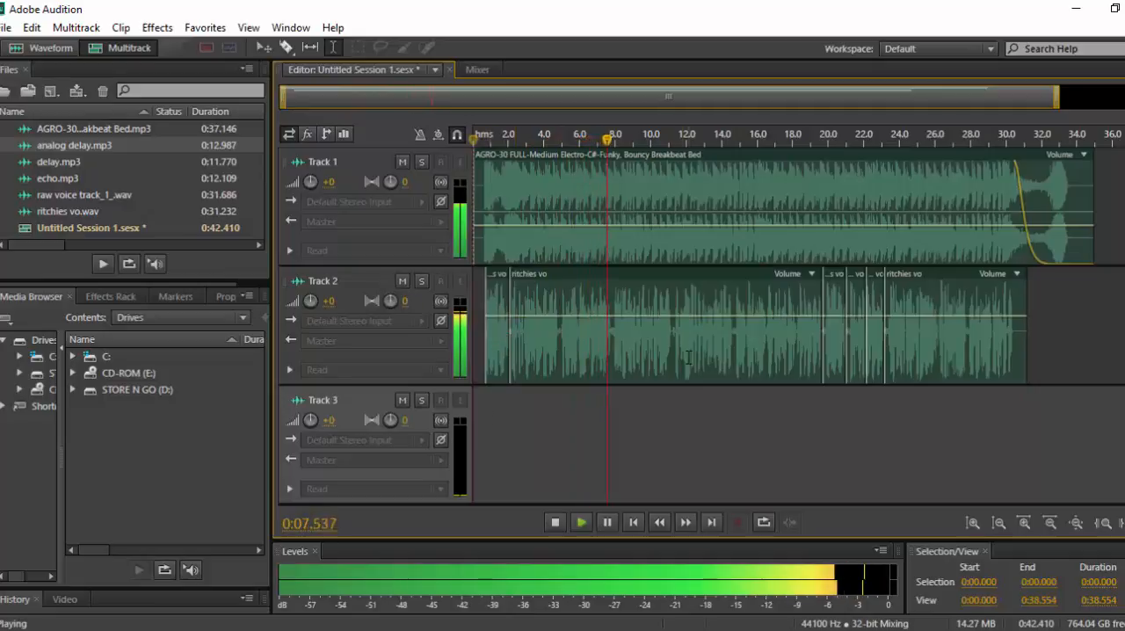
{"action": "key", "text": "space"}
Open the ritchies vo clip from Track 2 for waveform editing, then select and play its opening phrase.
{"action": "double_click", "coordinate": [585, 329]}
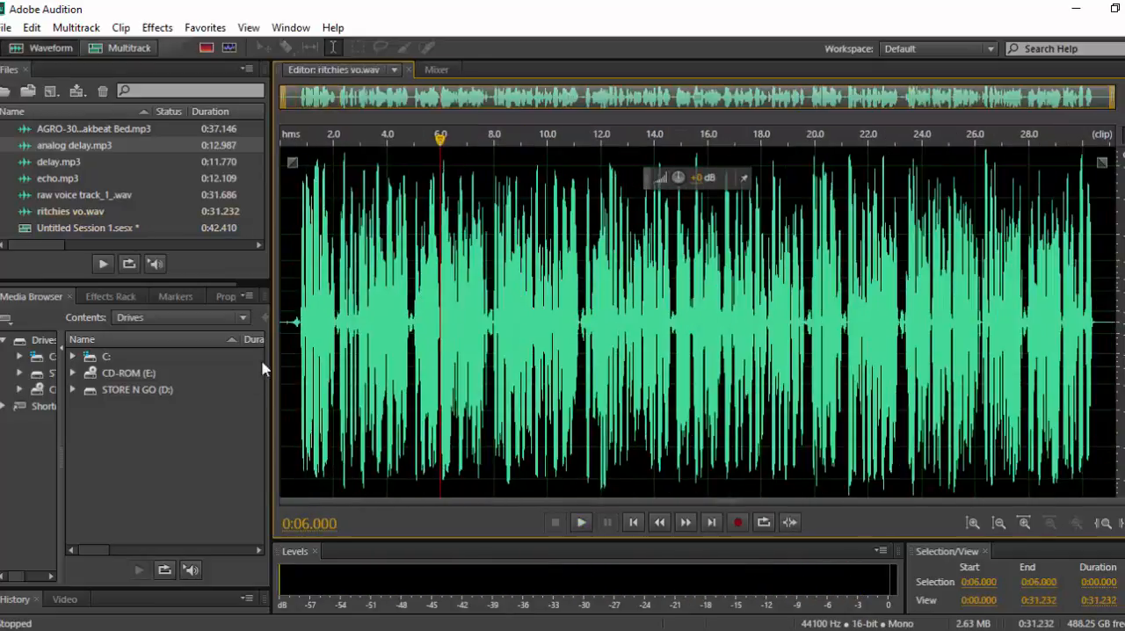
{"action": "left_click_drag", "start_coordinate": [294, 308], "coordinate": [341, 312]}
{"action": "key", "text": "space"}
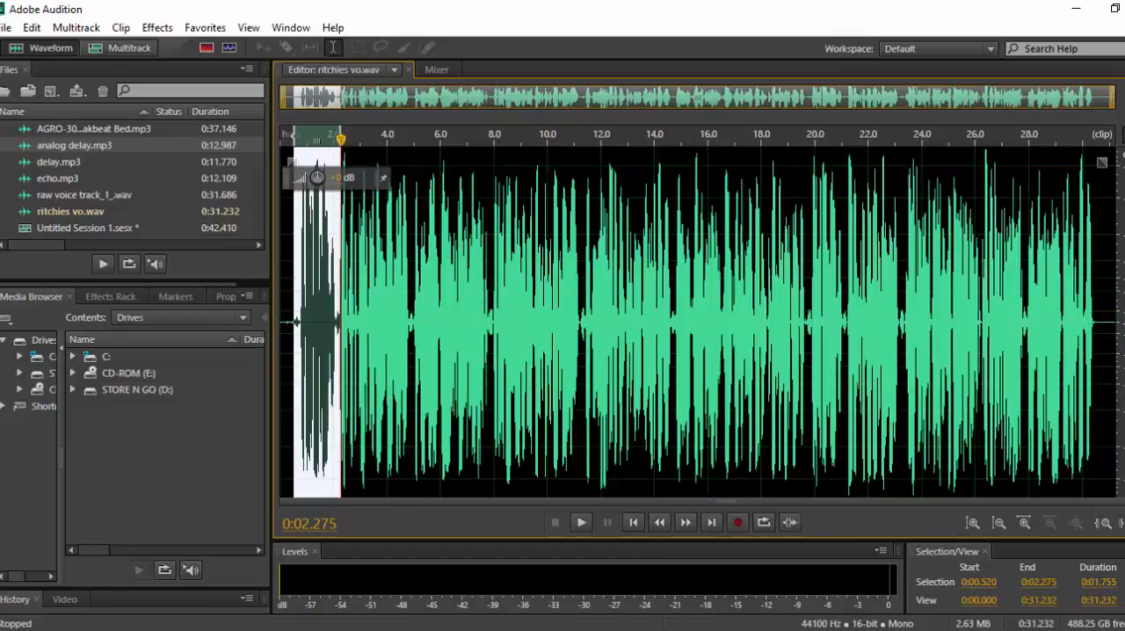
Trim and play the opening phrase selection, refining it to span 0:00.728 to 0:02.090.
{"action": "left_click", "coordinate": [1023, 523]}
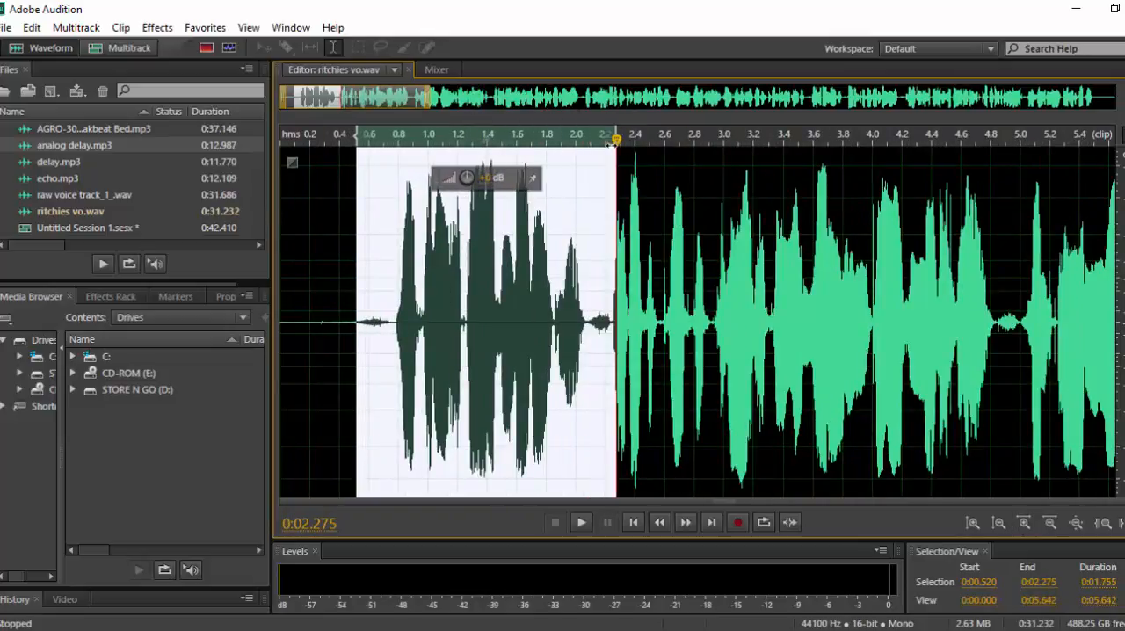
{"action": "left_click_drag", "start_coordinate": [605, 145], "coordinate": [587, 162]}
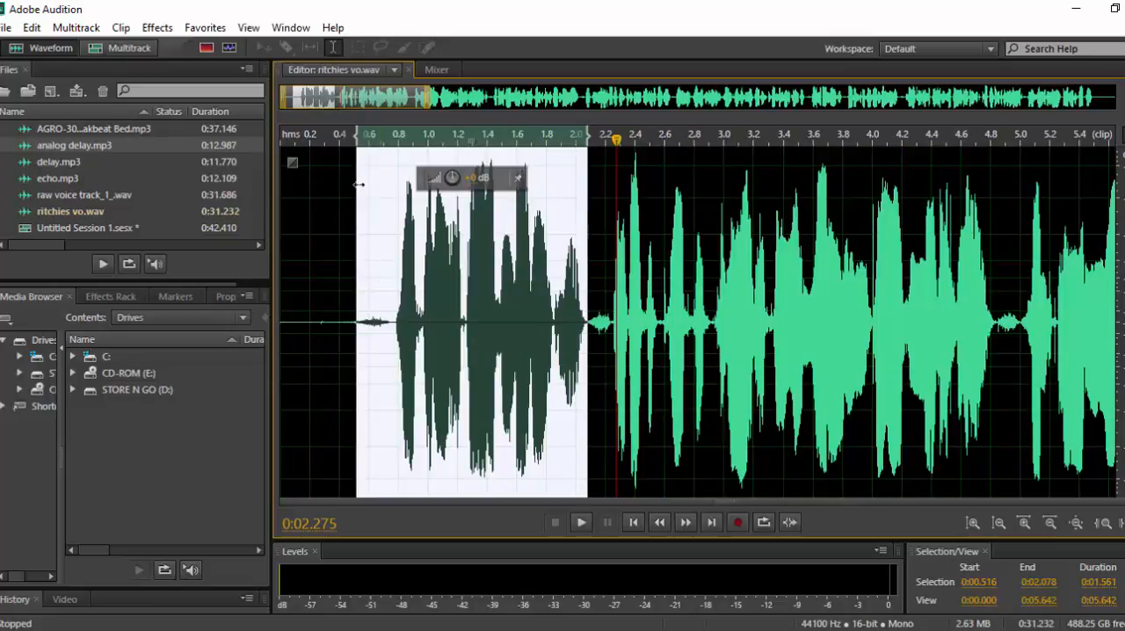
{"action": "left_click", "coordinate": [365, 140]}
{"action": "key", "text": "space"}
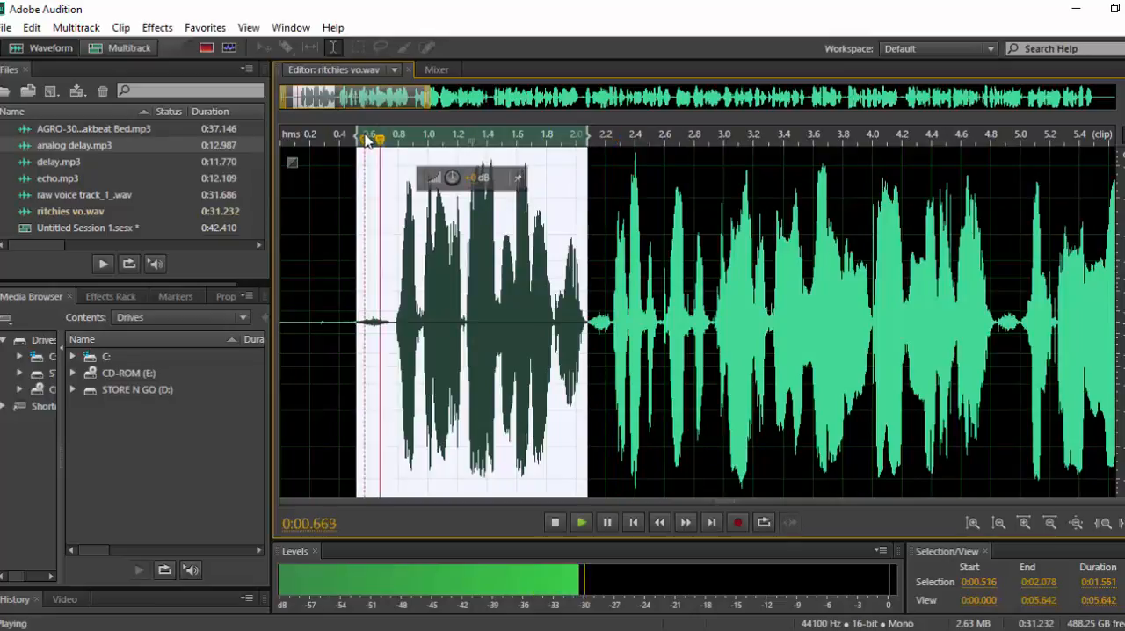
{"action": "key", "text": "space"}
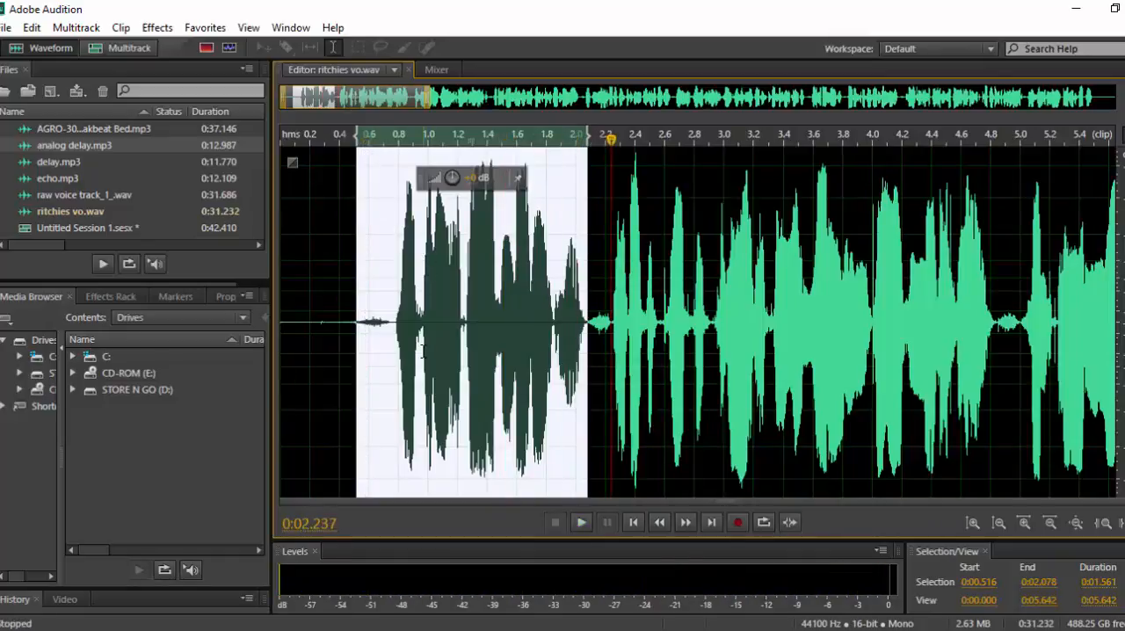
{"action": "left_click_drag", "start_coordinate": [388, 323], "coordinate": [588, 230]}
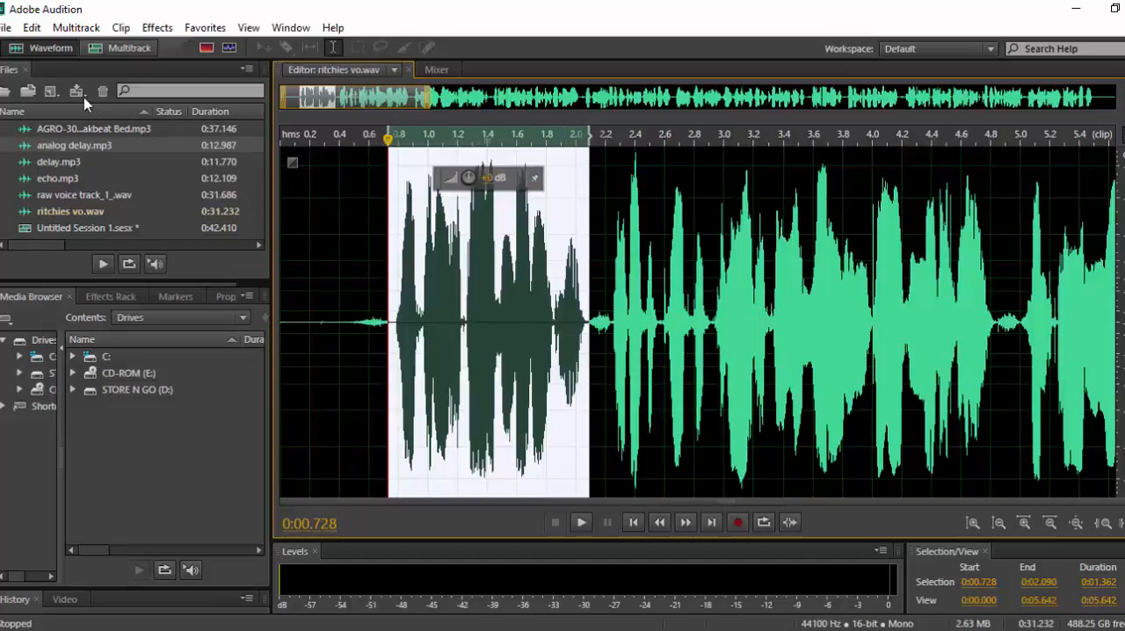
Apply the Delay effect to the selected phrase with 500 ms delay time, 48.91% mix and Invert off.
{"action": "left_click", "coordinate": [157, 27]}
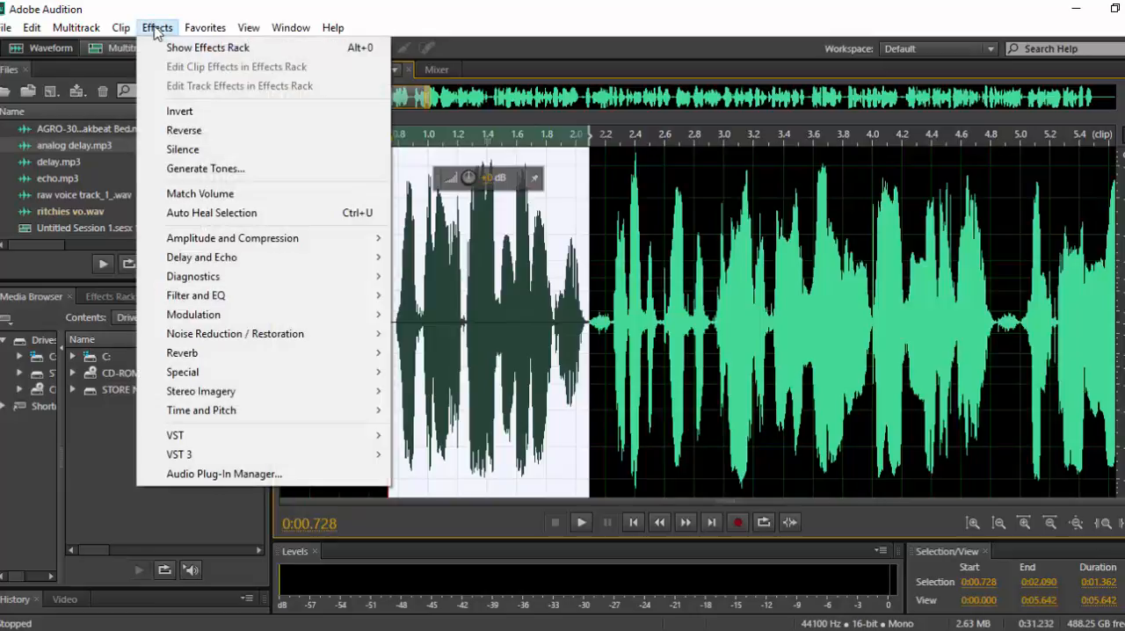
{"action": "mouse_move", "coordinate": [290, 257]}
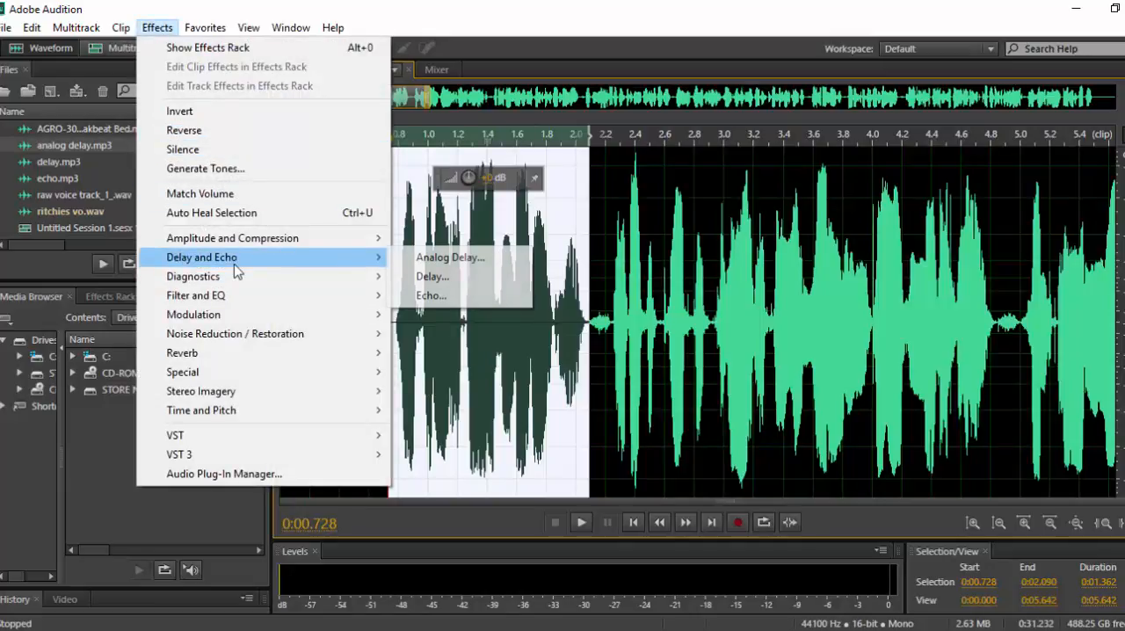
{"action": "left_click", "coordinate": [434, 278]}
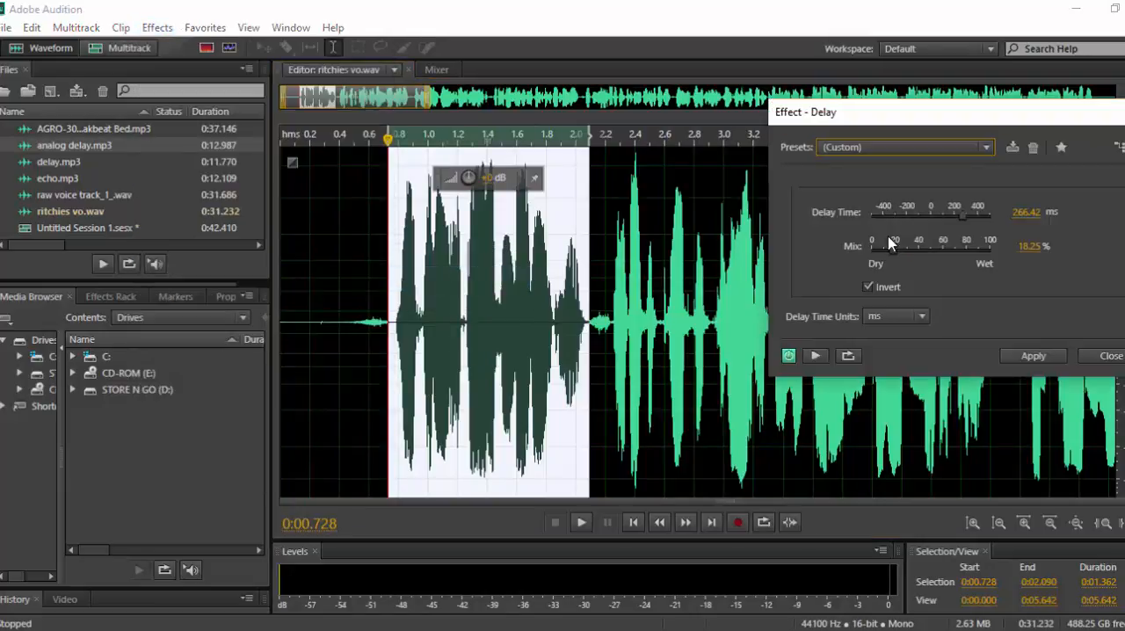
{"action": "left_click_drag", "start_coordinate": [964, 216], "coordinate": [1047, 220]}
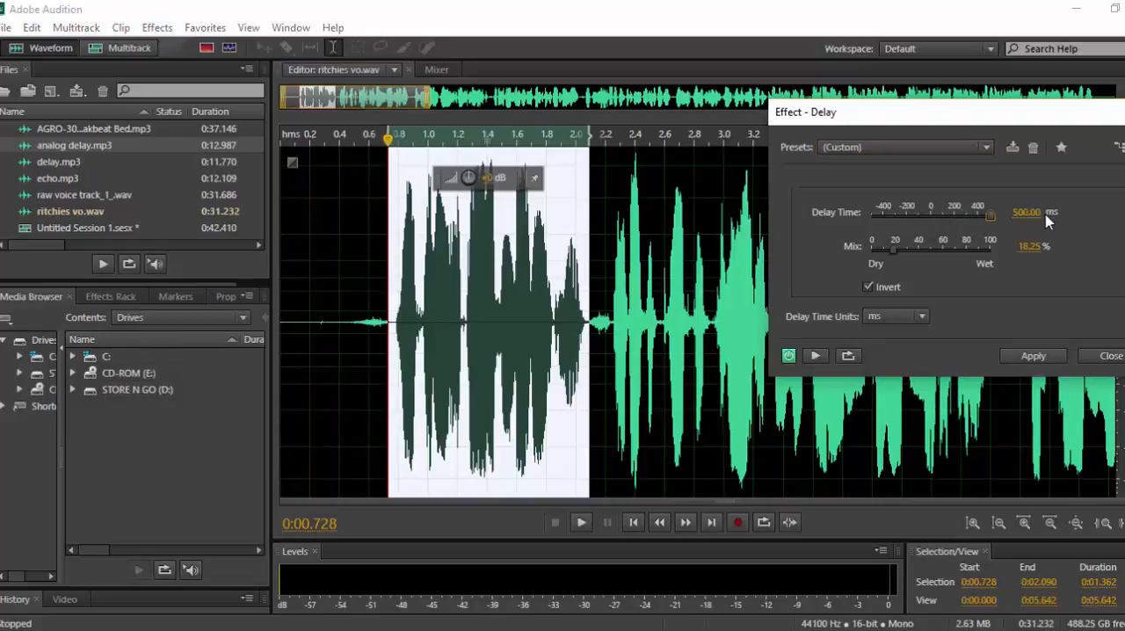
{"action": "left_click_drag", "start_coordinate": [893, 251], "coordinate": [931, 249]}
{"action": "left_click", "coordinate": [889, 288]}
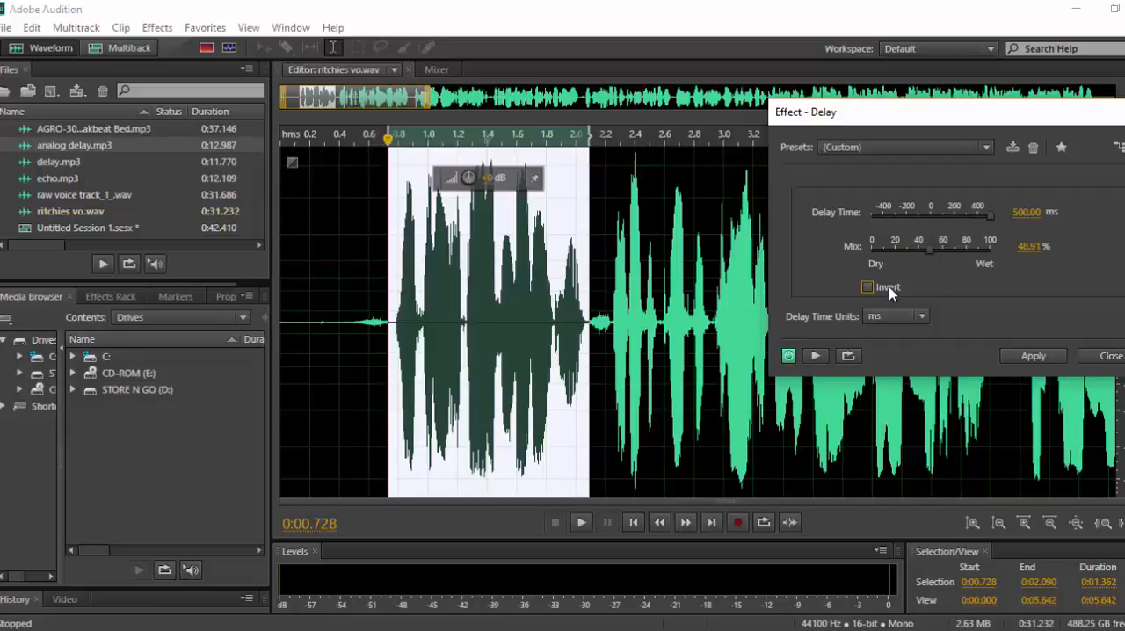
{"action": "left_click", "coordinate": [1034, 359]}
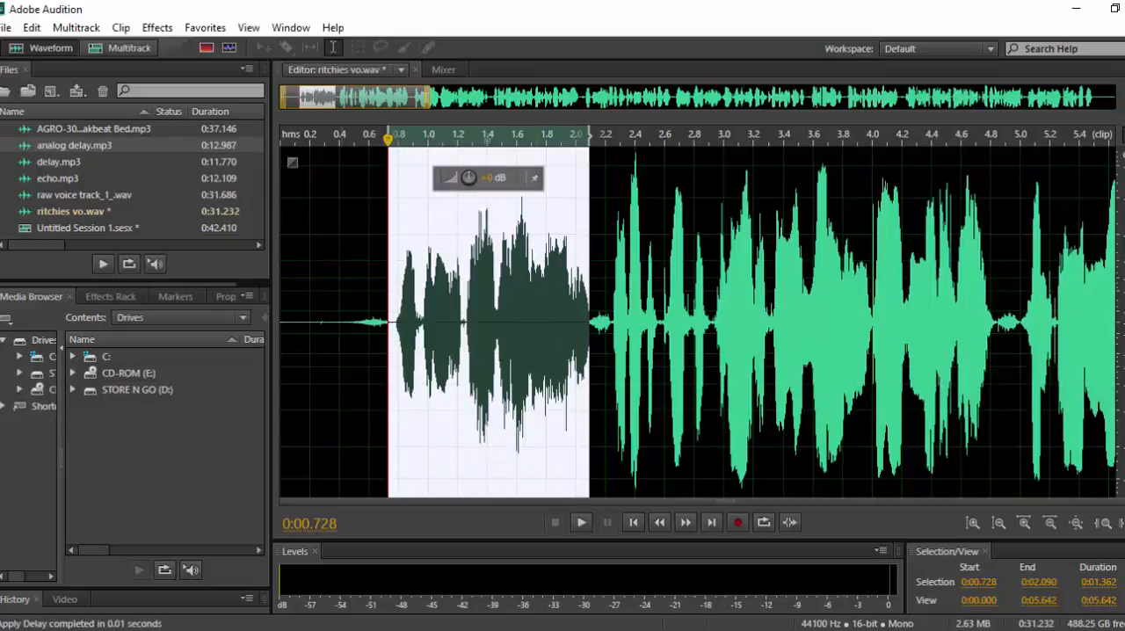
Play the delayed opening phrase twice from just before its start, and undo the applied Delay effect.
{"action": "left_click", "coordinate": [362, 321]}
{"action": "key", "text": "space"}
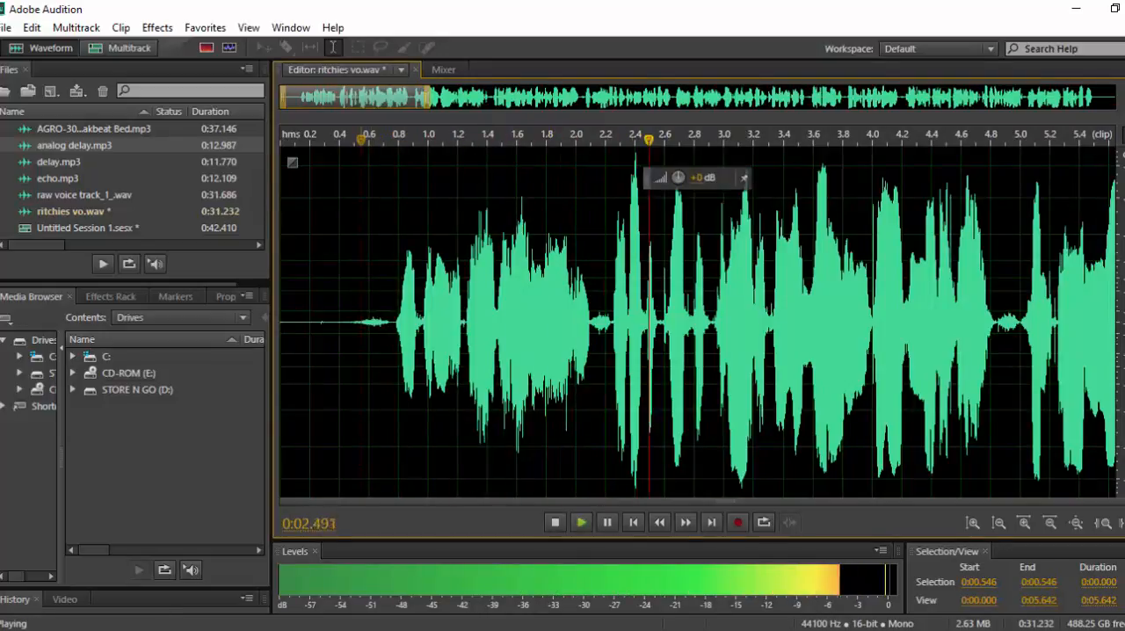
{"action": "key", "text": "space"}
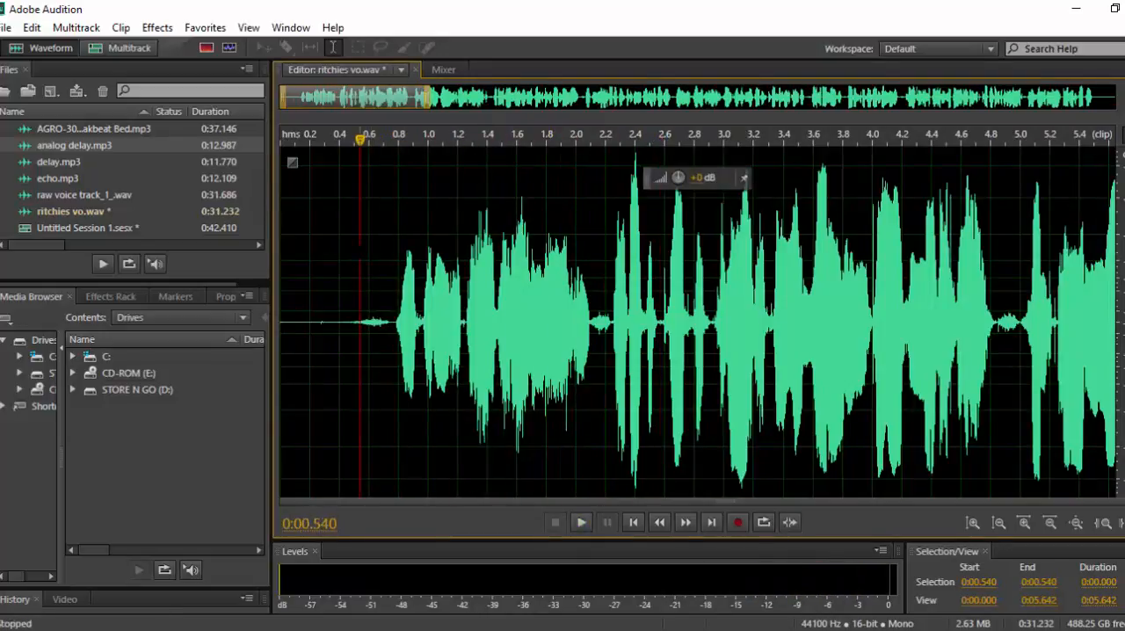
{"action": "key", "text": "space"}
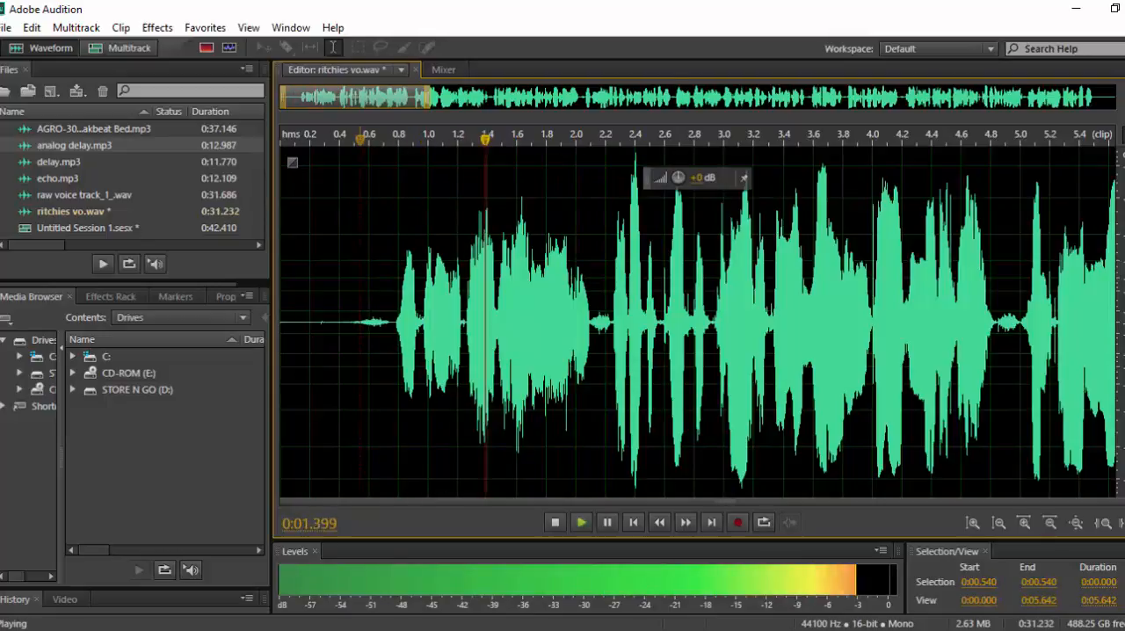
{"action": "key", "text": "space"}
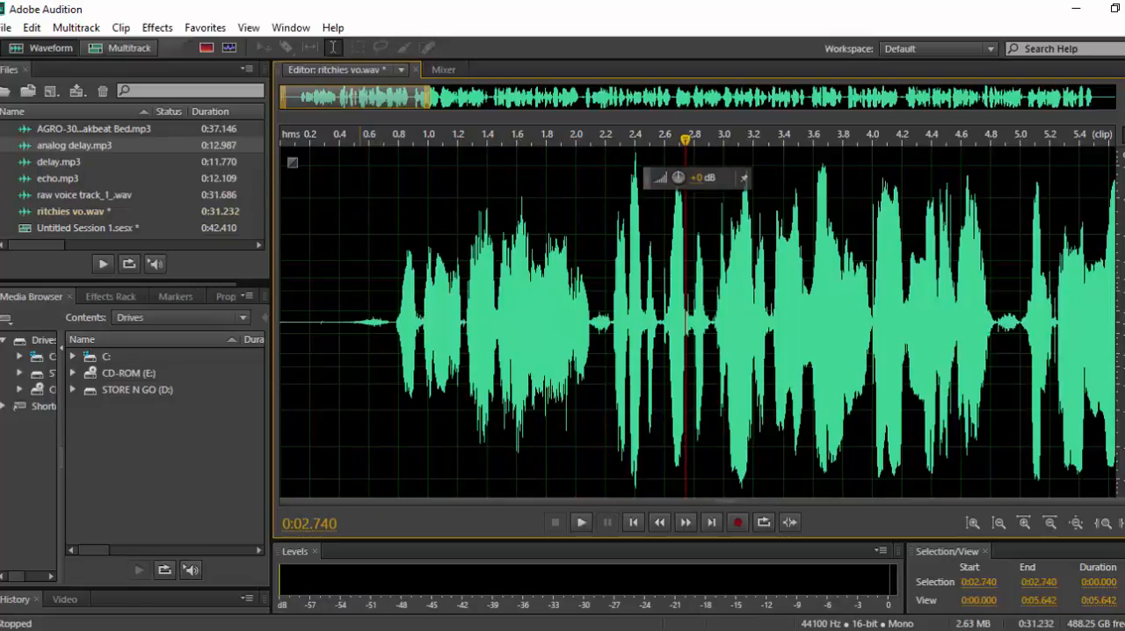
{"action": "key", "text": "ctrl+z"}
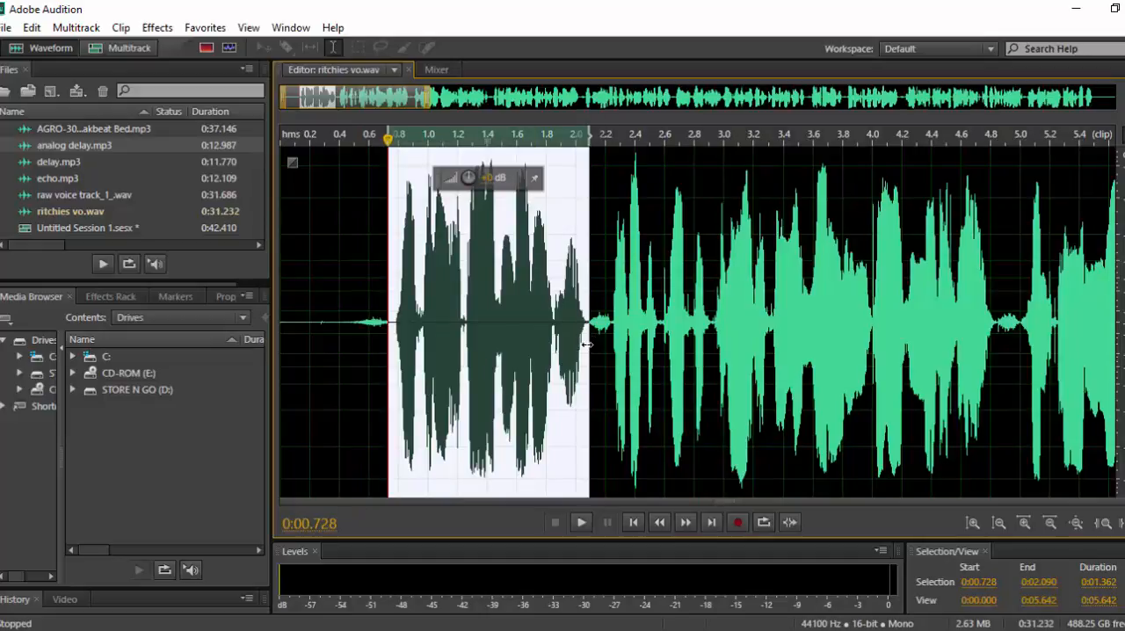
Insert 10 seconds of silence into ritchies vo.wav right after the opening phrase, at 0:02.084.
{"action": "left_click_drag", "start_coordinate": [589, 343], "coordinate": [584, 343]}
{"action": "left_click", "coordinate": [553, 358]}
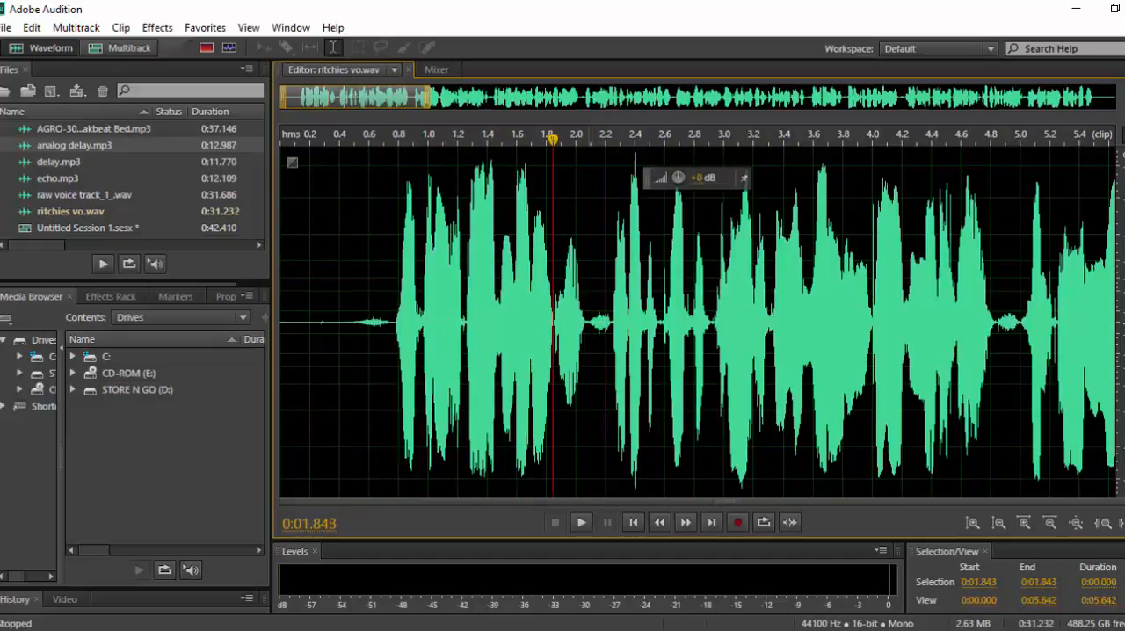
{"action": "left_click", "coordinate": [589, 343]}
{"action": "right_click", "coordinate": [589, 343]}
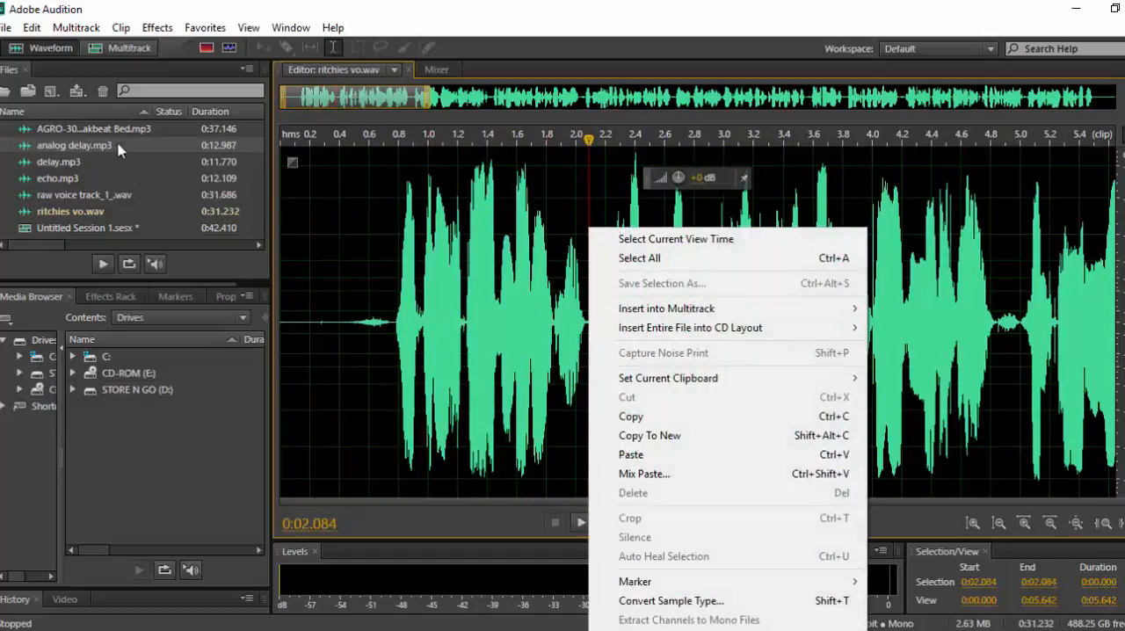
{"action": "left_click", "coordinate": [32, 30]}
{"action": "left_click", "coordinate": [31, 30]}
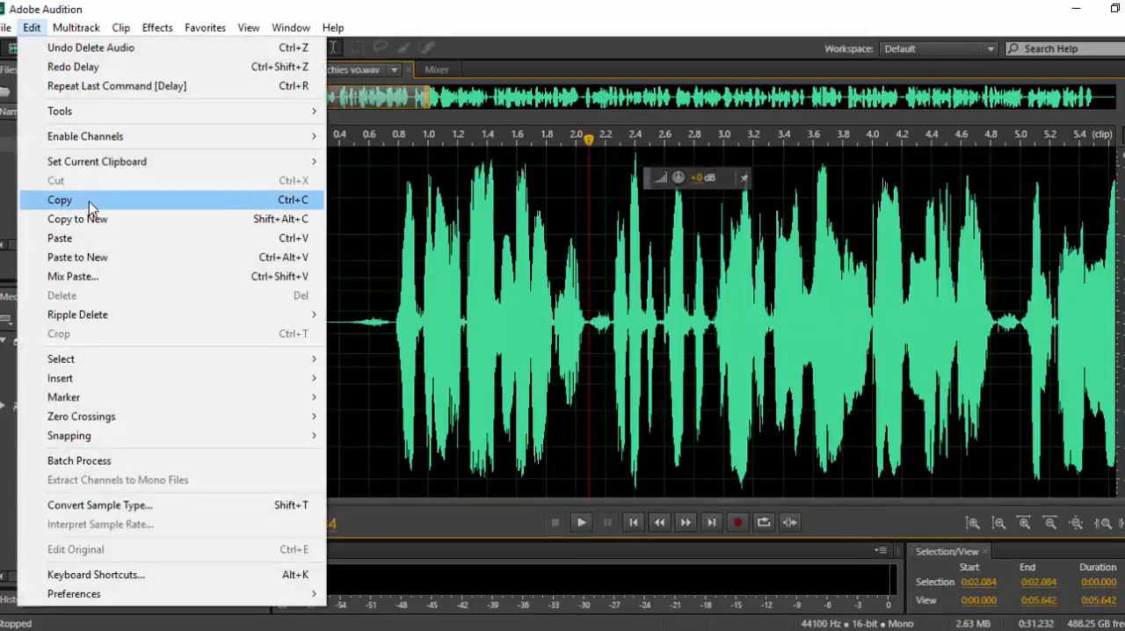
{"action": "mouse_move", "coordinate": [82, 385]}
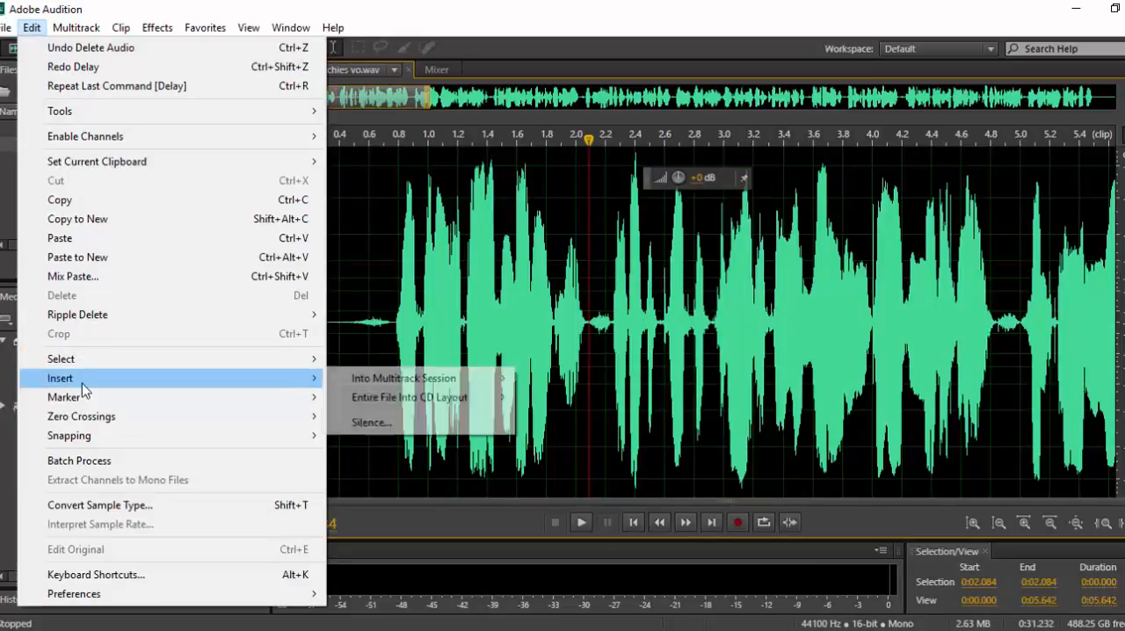
{"action": "left_click", "coordinate": [365, 429]}
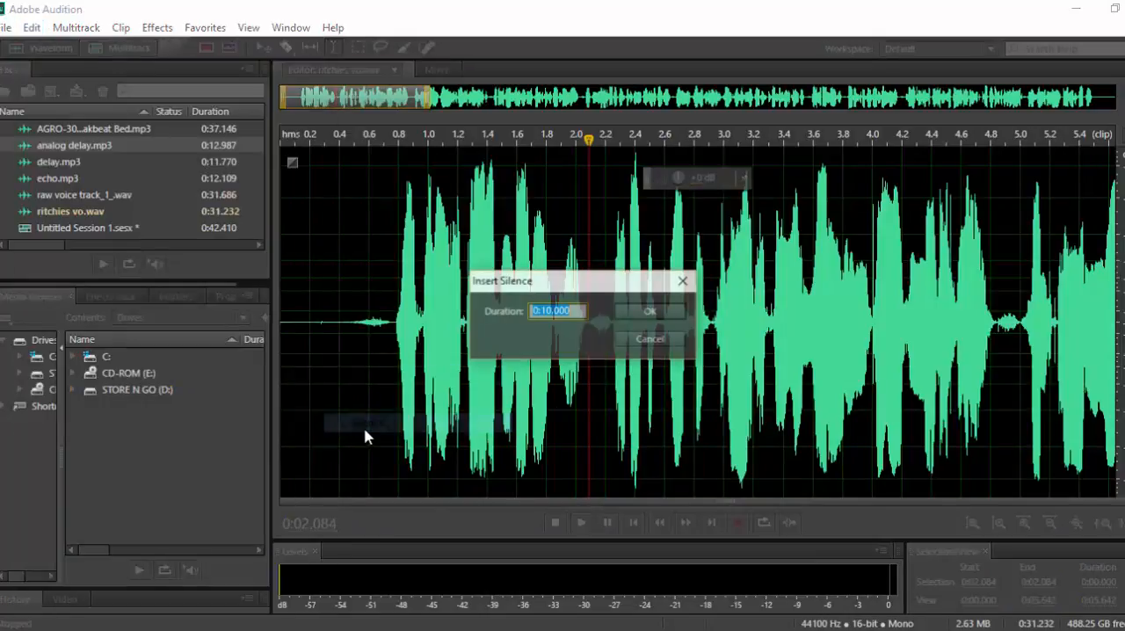
{"action": "left_click", "coordinate": [650, 311]}
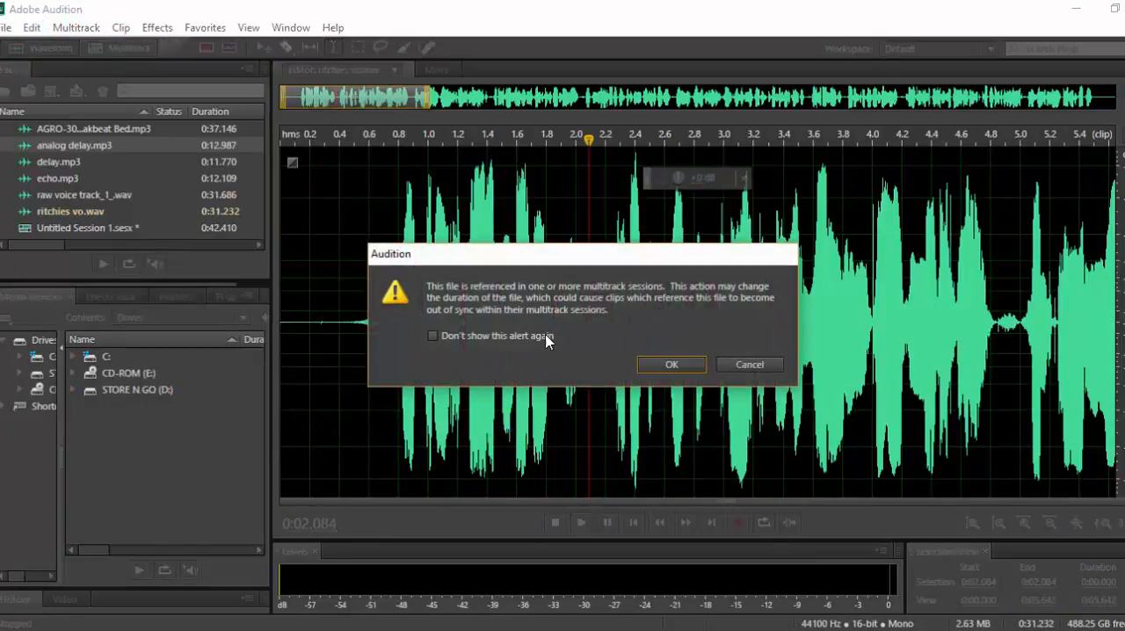
{"action": "left_click", "coordinate": [669, 366]}
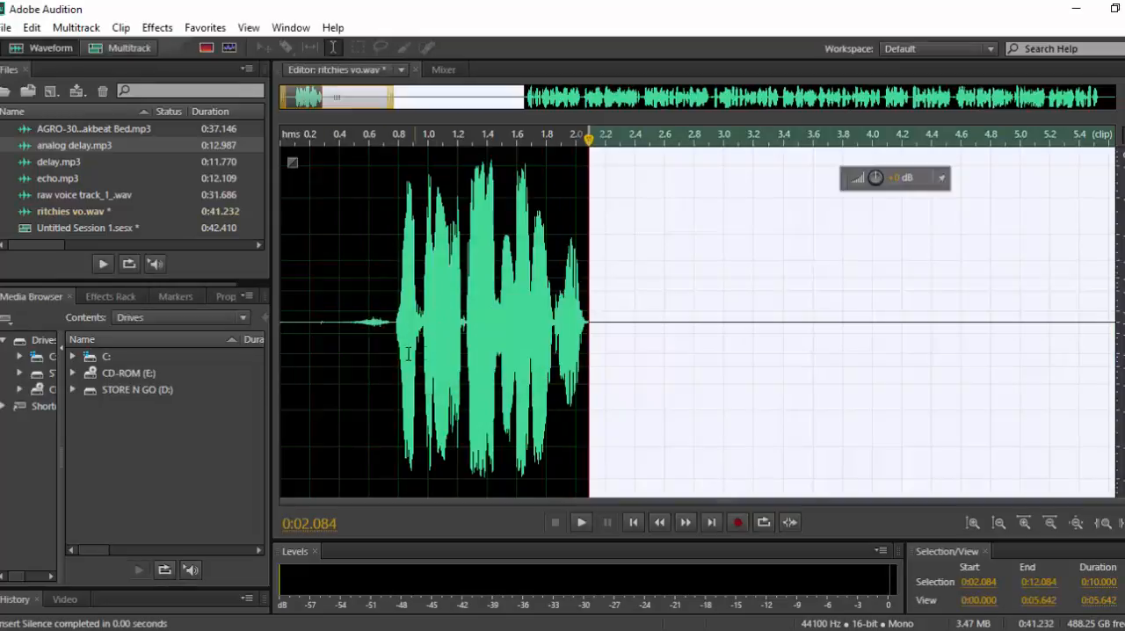
Select the opening phrase together with most of the inserted silence, from 0:00.417 to 0:11.000.
{"action": "scroll", "coordinate": [408, 350], "scroll_direction": "down", "scroll_amount": 3}
{"action": "left_click", "coordinate": [746, 341]}
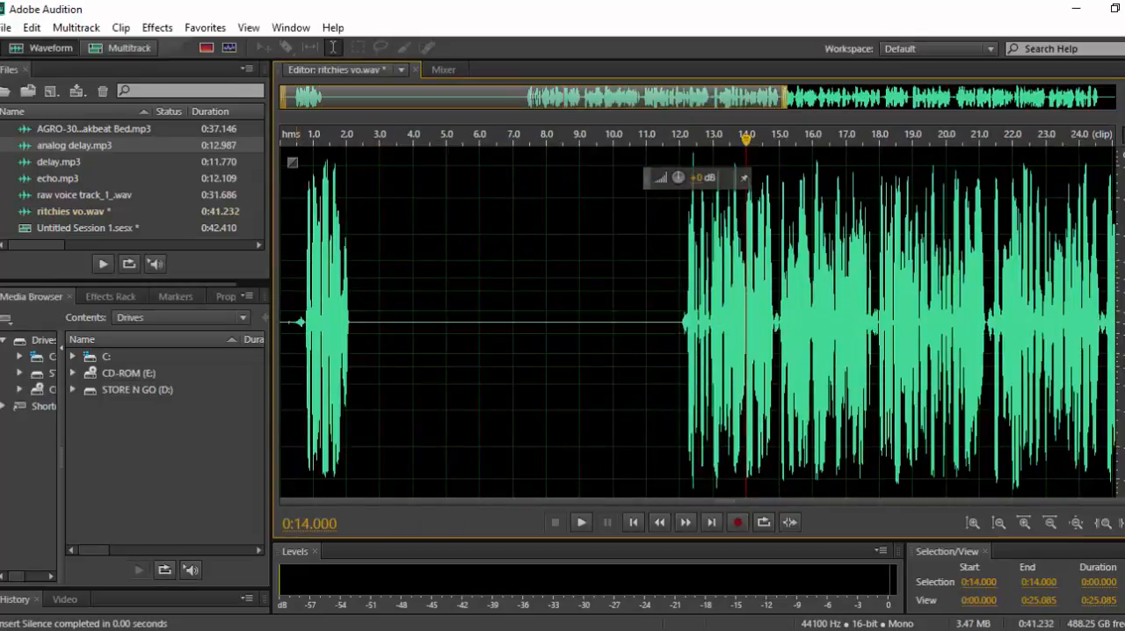
{"action": "left_click_drag", "start_coordinate": [295, 278], "coordinate": [648, 278]}
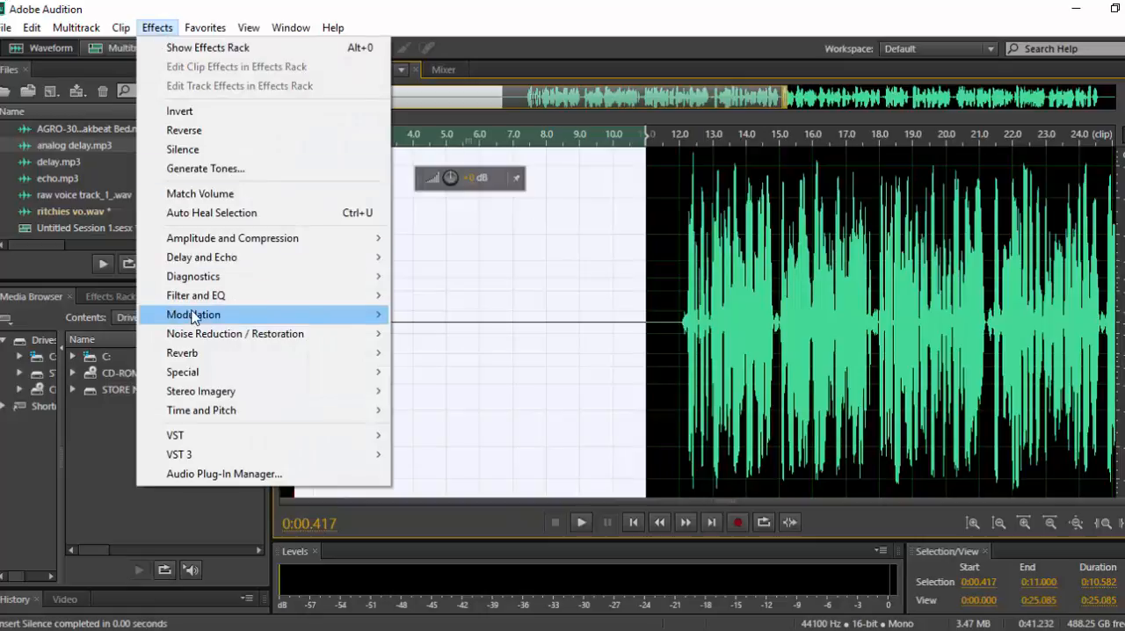
Apply the Delay effect to the selection with 500 ms delay time and 48.91% mix, and play the result.
{"action": "mouse_move", "coordinate": [216, 257]}
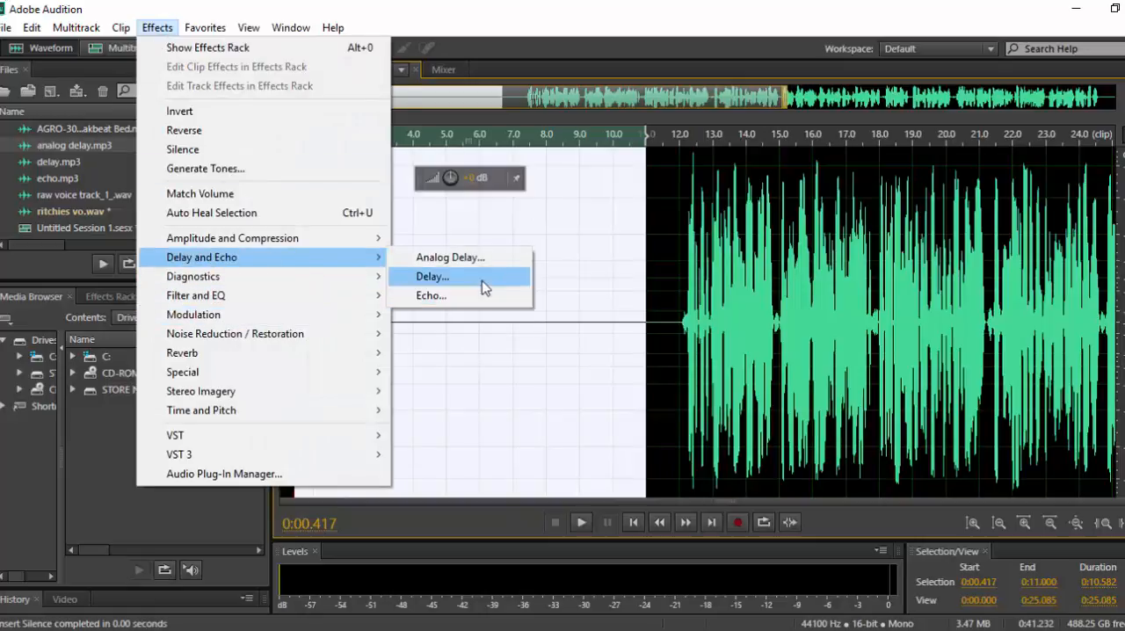
{"action": "left_click", "coordinate": [482, 280]}
{"action": "left_click", "coordinate": [1034, 356]}
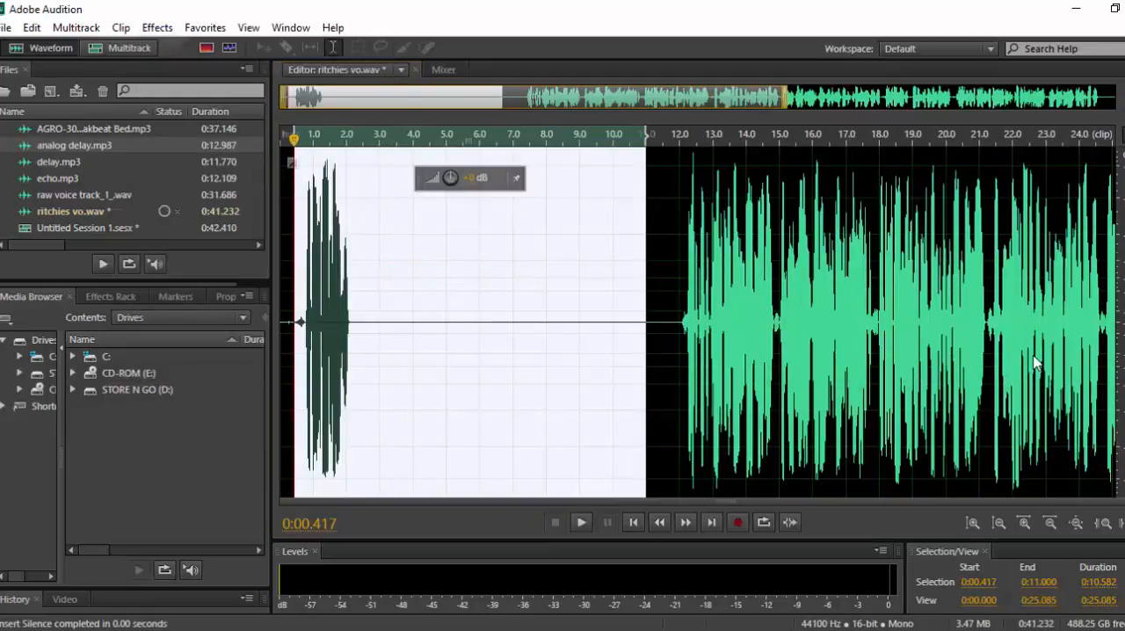
{"action": "left_click", "coordinate": [299, 351]}
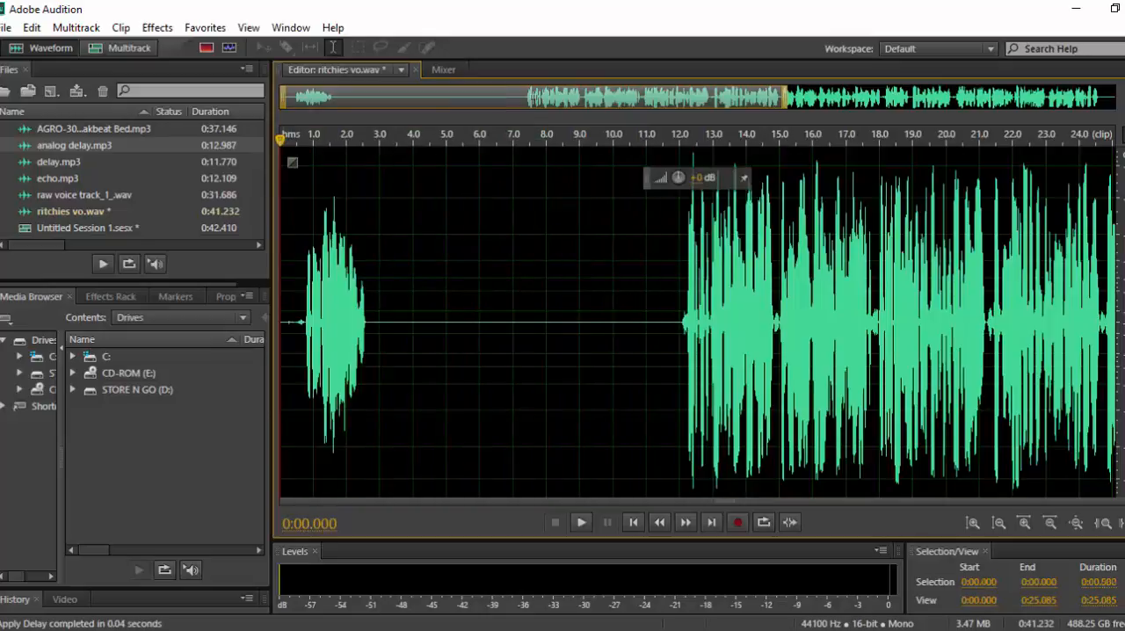
{"action": "key", "text": "space"}
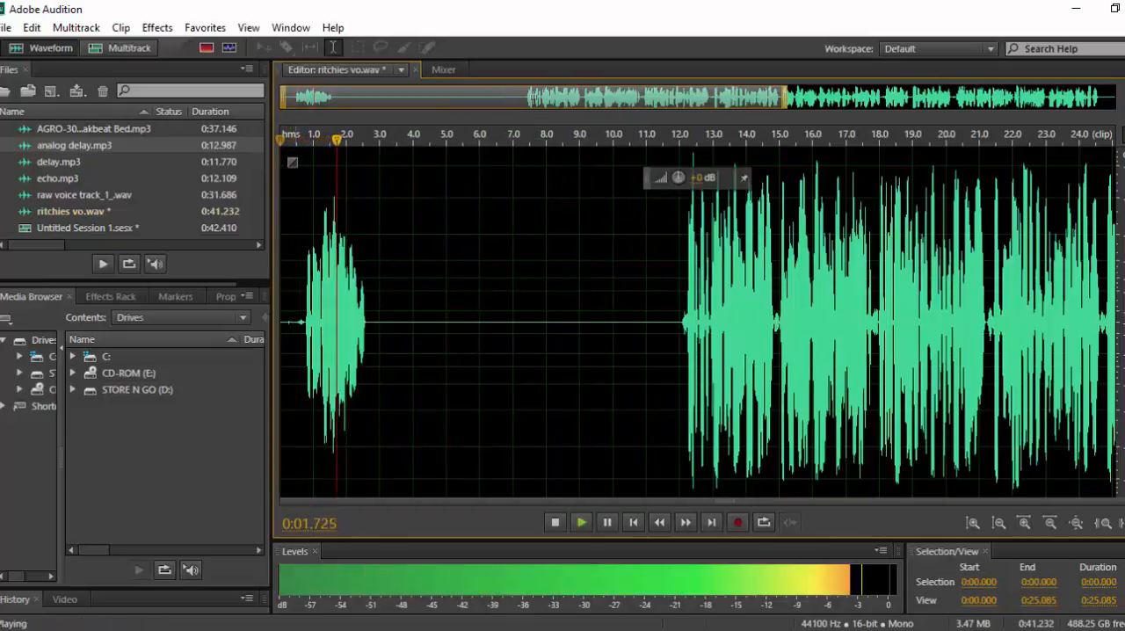
{"action": "key", "text": "space"}
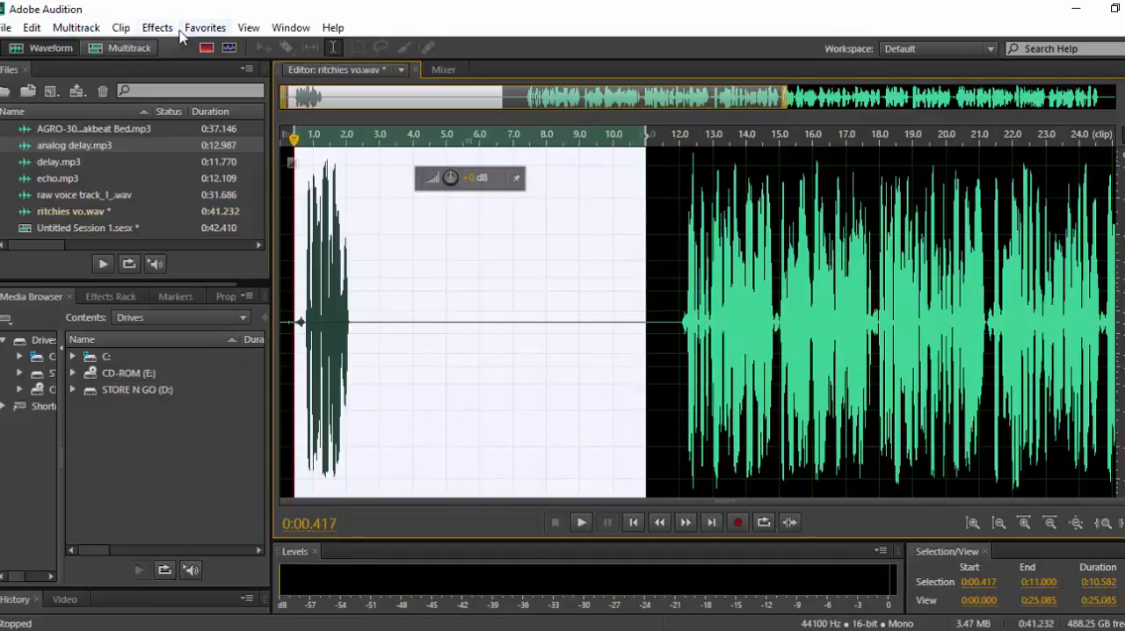
Apply the Delay effect to the selected phrase and silence with 500 ms delay time and a 27.01% mix.
{"action": "left_click", "coordinate": [157, 27]}
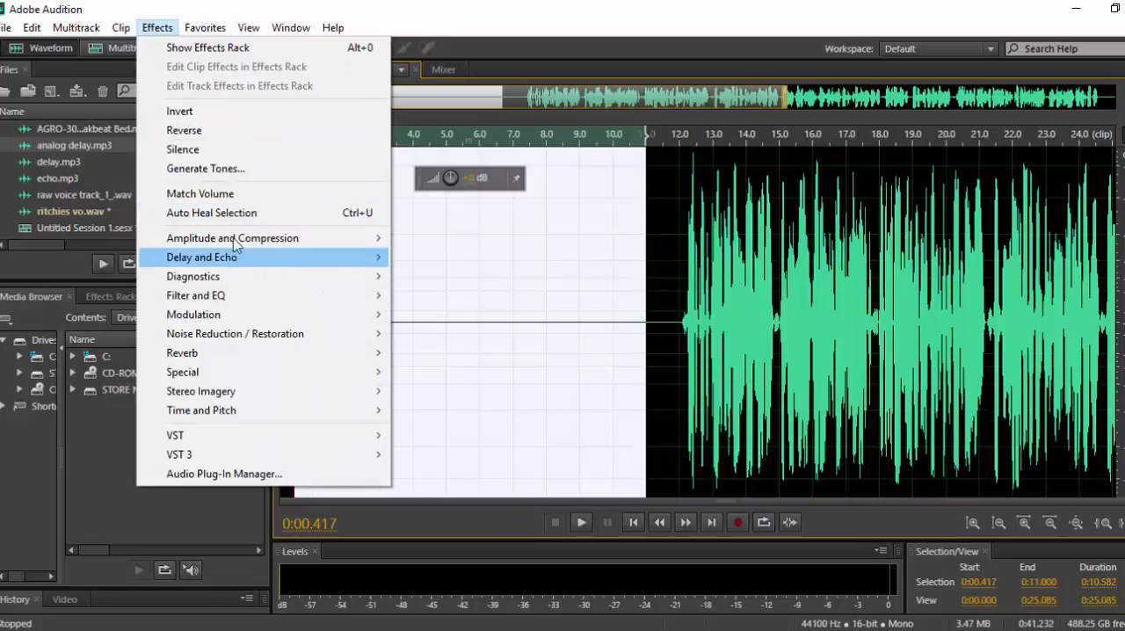
{"action": "mouse_move", "coordinate": [360, 258]}
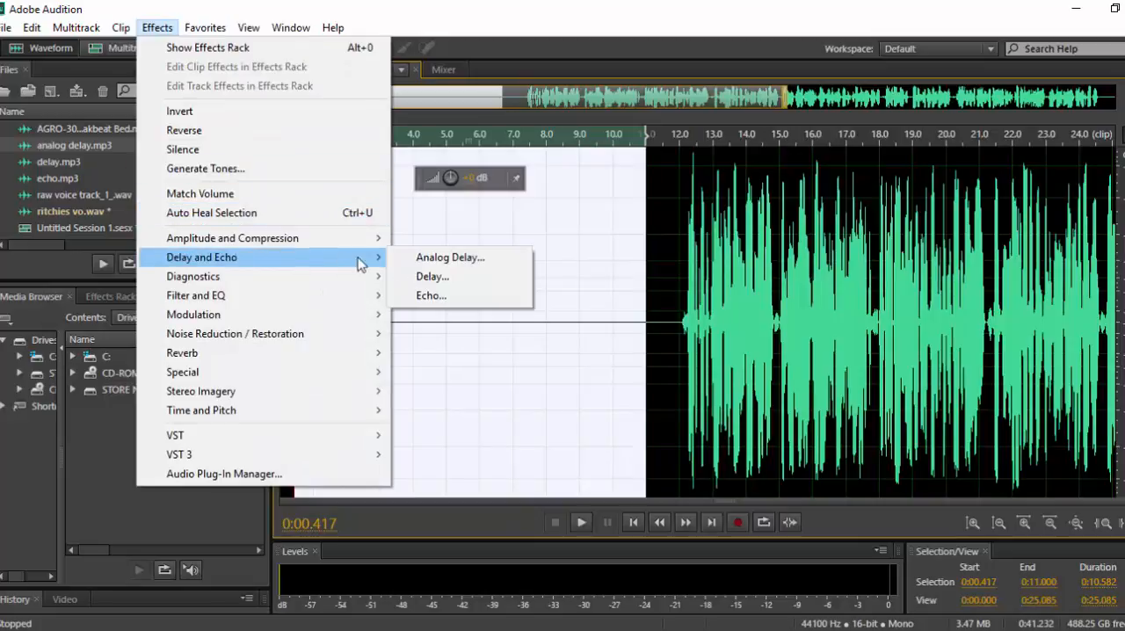
{"action": "left_click", "coordinate": [447, 277]}
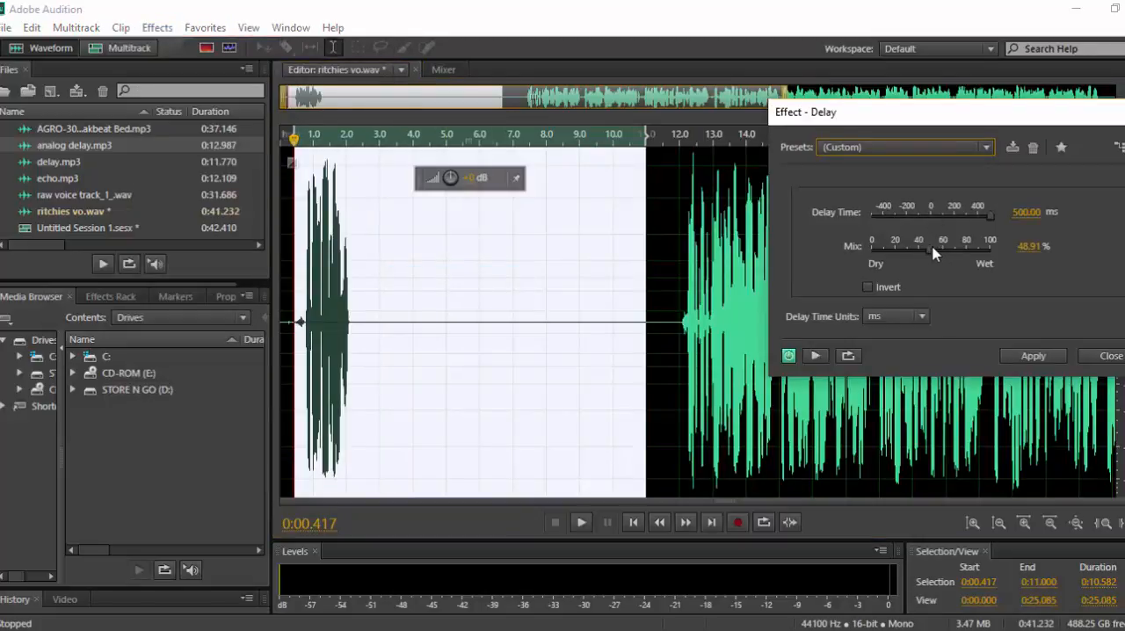
{"action": "left_click_drag", "start_coordinate": [933, 254], "coordinate": [906, 267]}
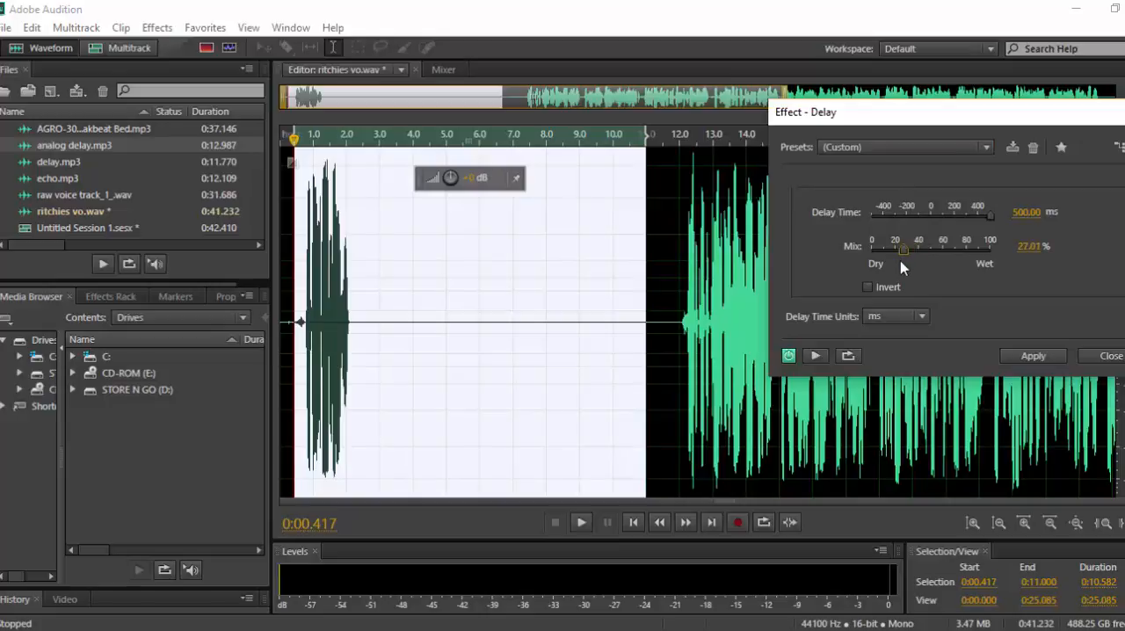
{"action": "left_click", "coordinate": [1026, 357]}
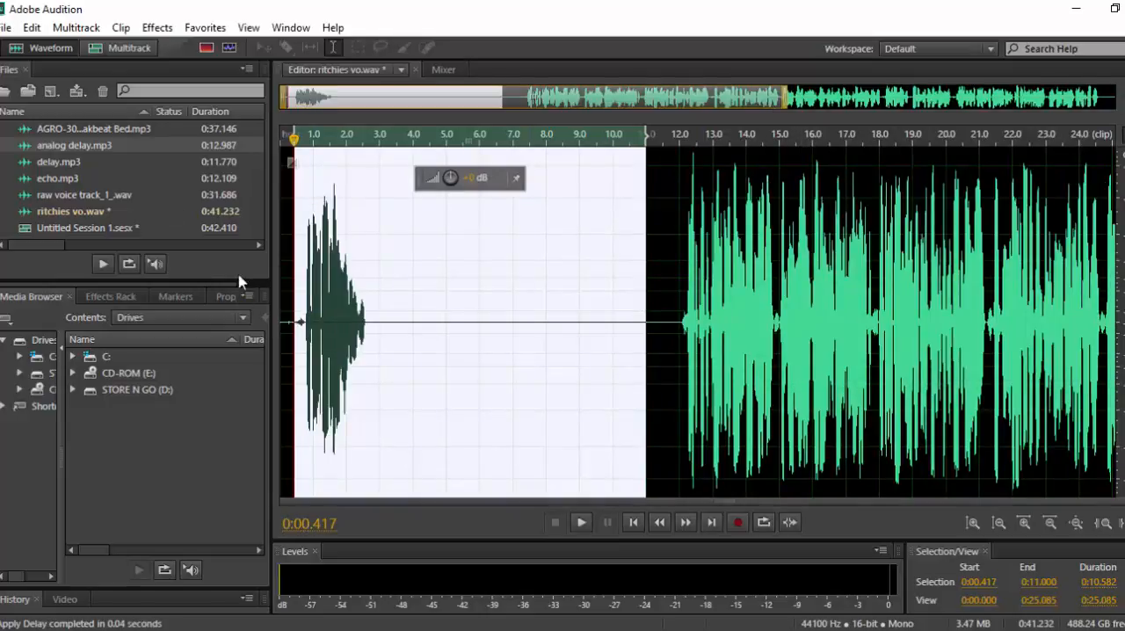
Play the delayed phrase from the start of the file through the end of its tail.
{"action": "left_click", "coordinate": [286, 251]}
{"action": "key", "text": "space"}
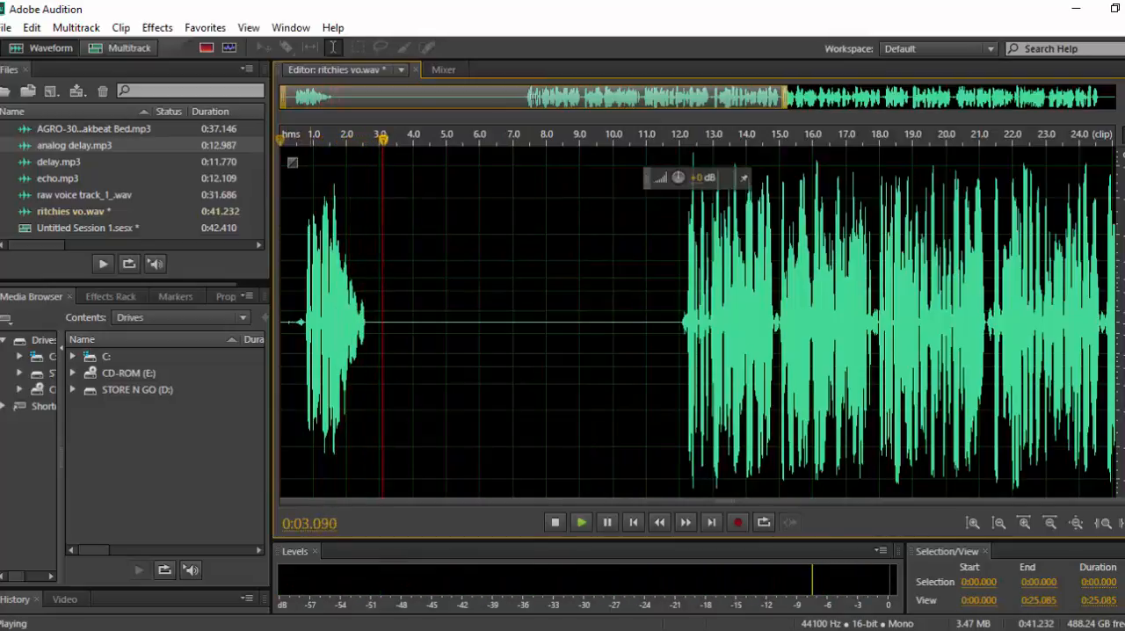
{"action": "key", "text": "space"}
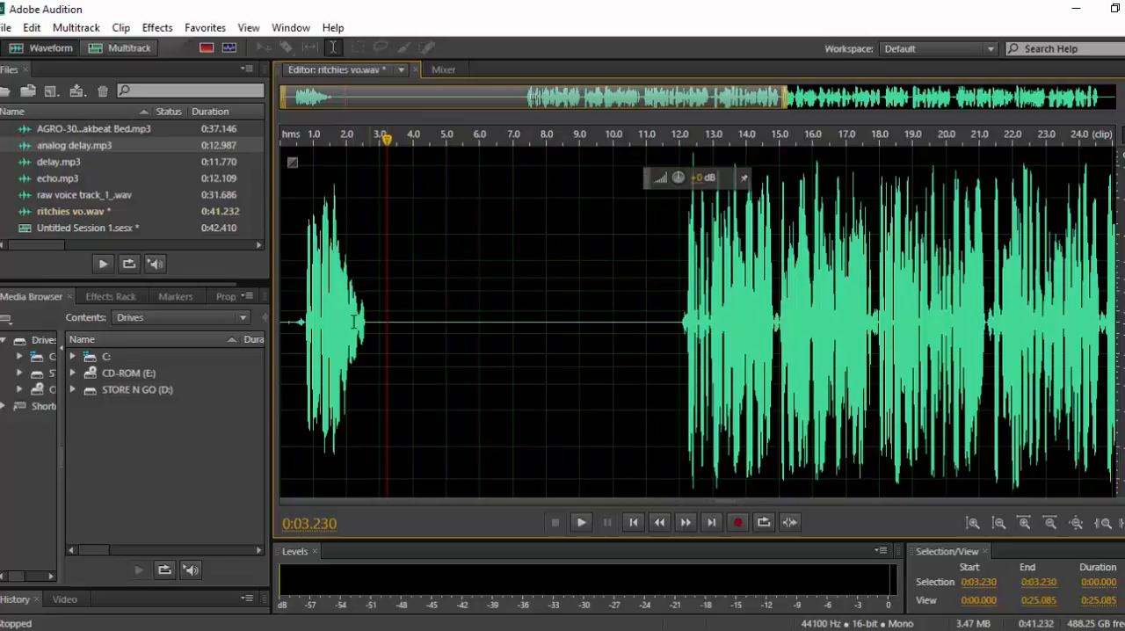
Delete the silence between the delay tail and the next phrase, from 0:02.740 to 0:12.000.
{"action": "left_click_drag", "start_coordinate": [371, 264], "coordinate": [678, 308]}
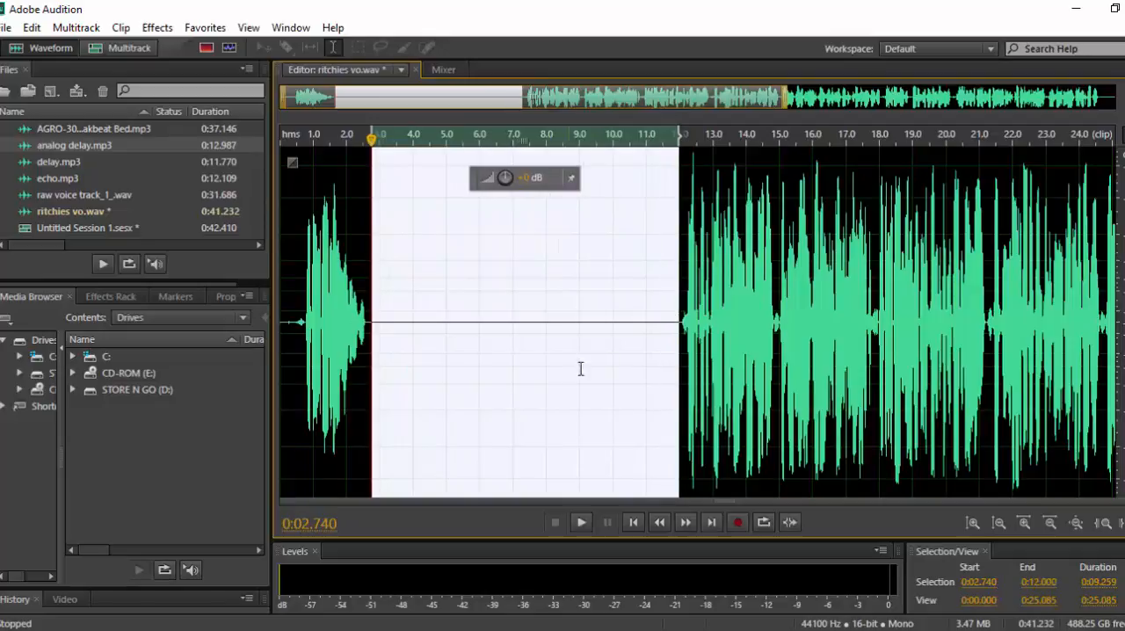
{"action": "scroll", "coordinate": [619, 359], "scroll_direction": "down", "scroll_amount": 2}
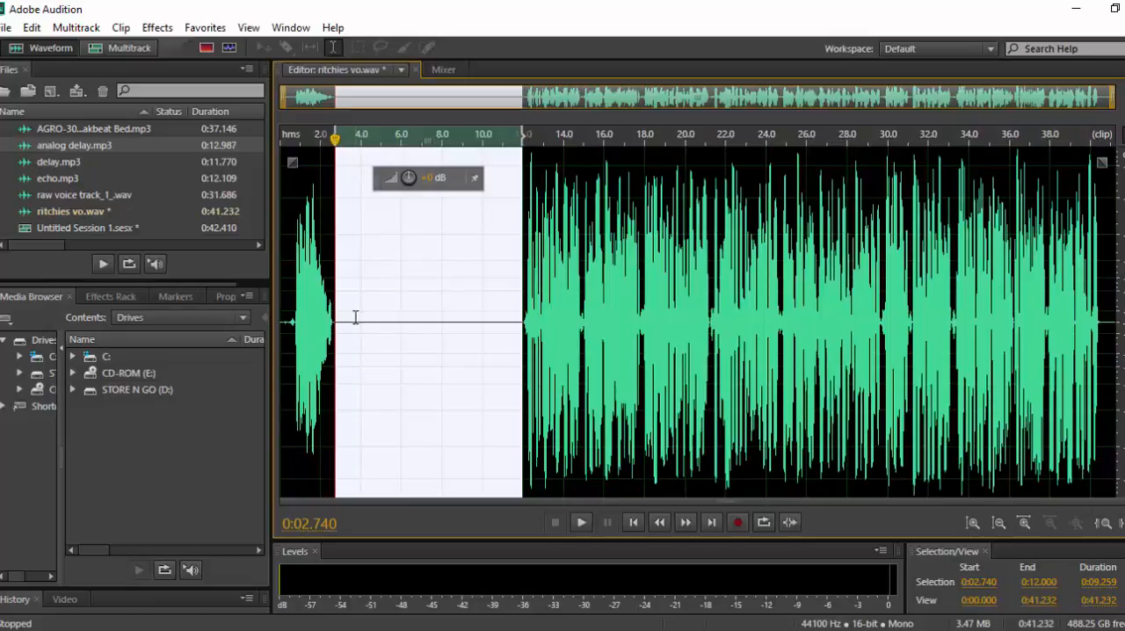
{"action": "key", "text": "Delete"}
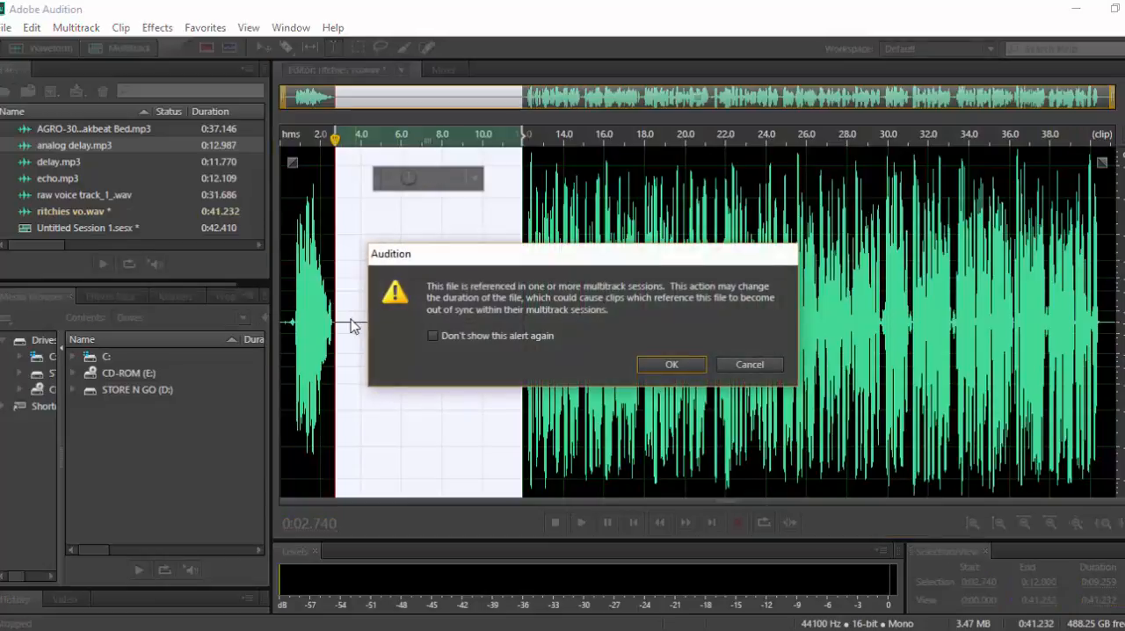
{"action": "left_click", "coordinate": [673, 365]}
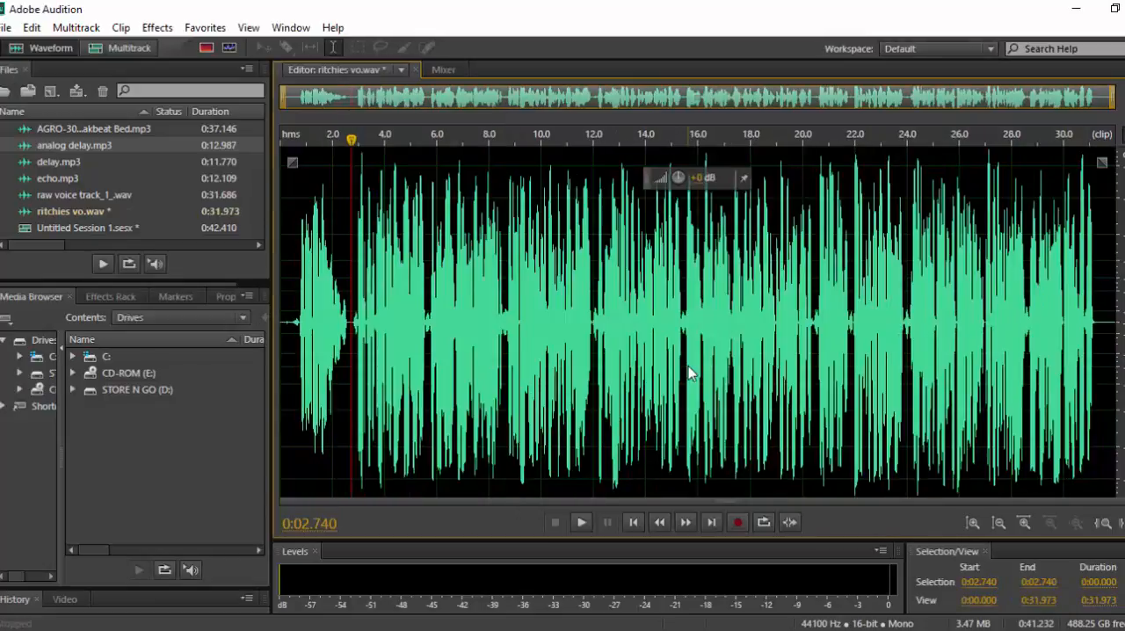
Play the joined phrases from 0:00.598, and undo the deletion of the silence.
{"action": "left_click", "coordinate": [296, 324]}
{"action": "key", "text": "space"}
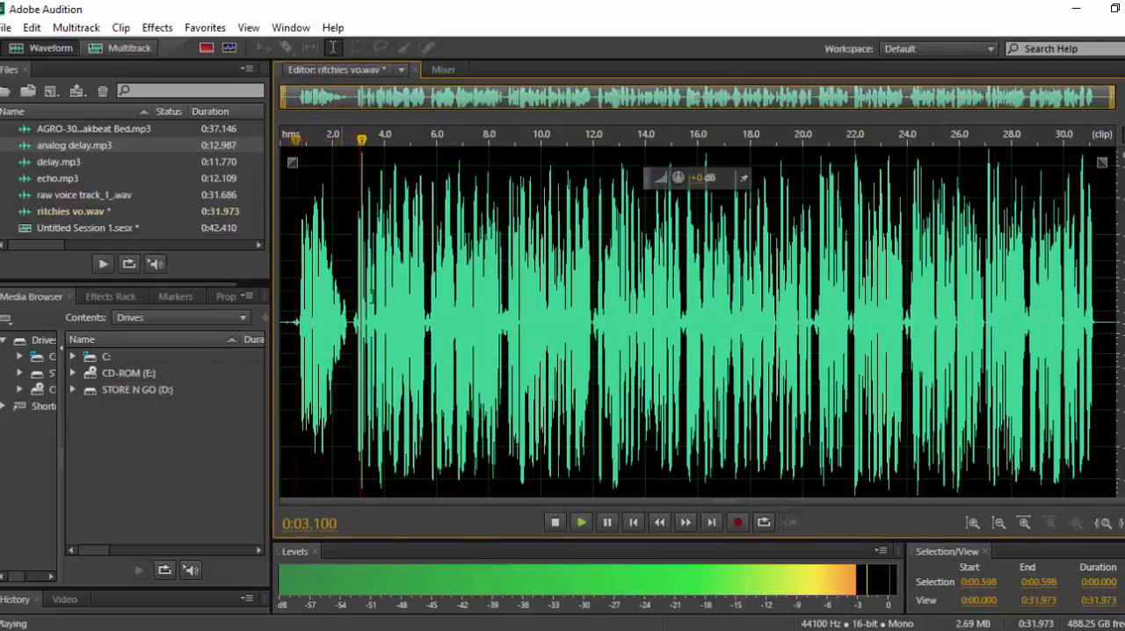
{"action": "key", "text": "space"}
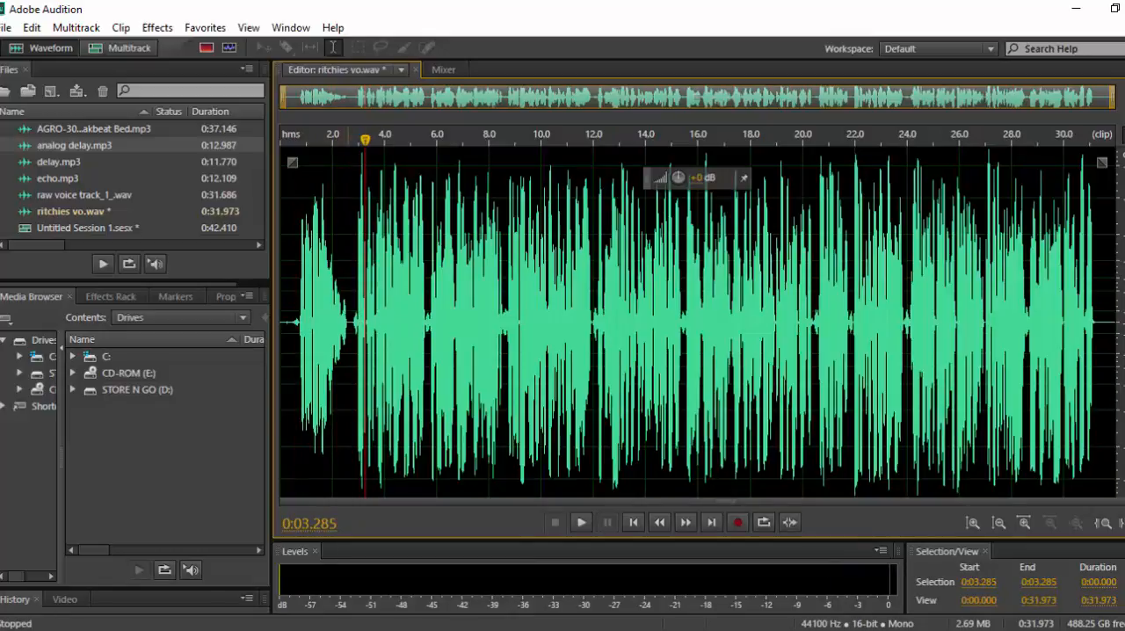
{"action": "key", "text": "ctrl+z"}
{"action": "left_click", "coordinate": [422, 335]}
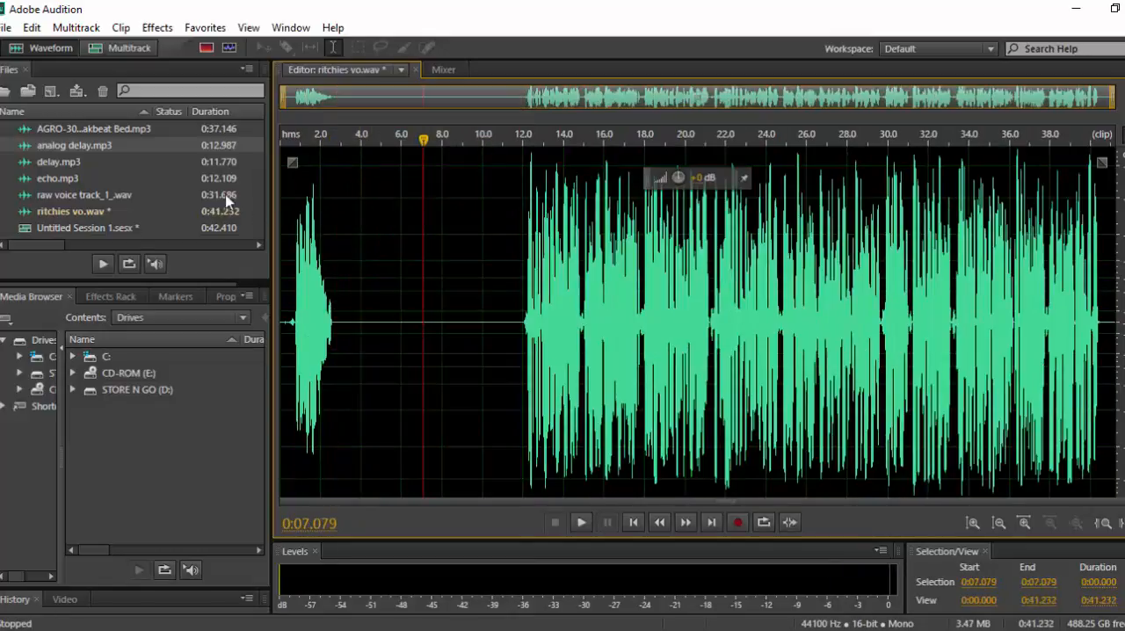
Return to the multitrack session and split the long ritchies vo clip on Track 2 at 0:11.546, within its silence.
{"action": "left_click", "coordinate": [131, 50]}
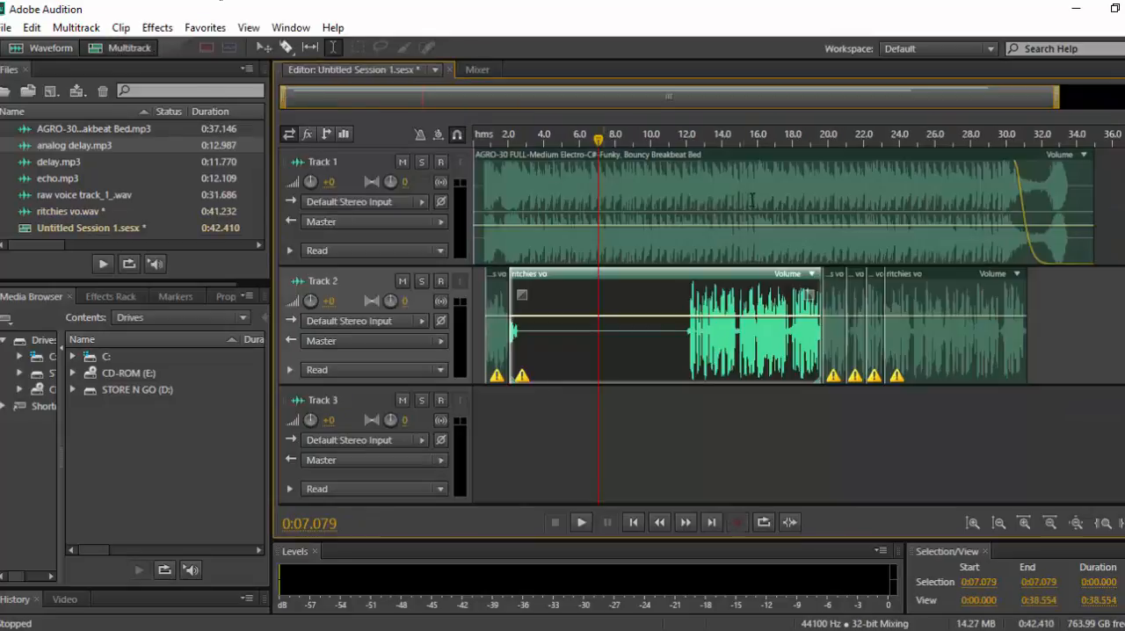
{"action": "left_click", "coordinate": [568, 337]}
{"action": "left_click", "coordinate": [492, 322]}
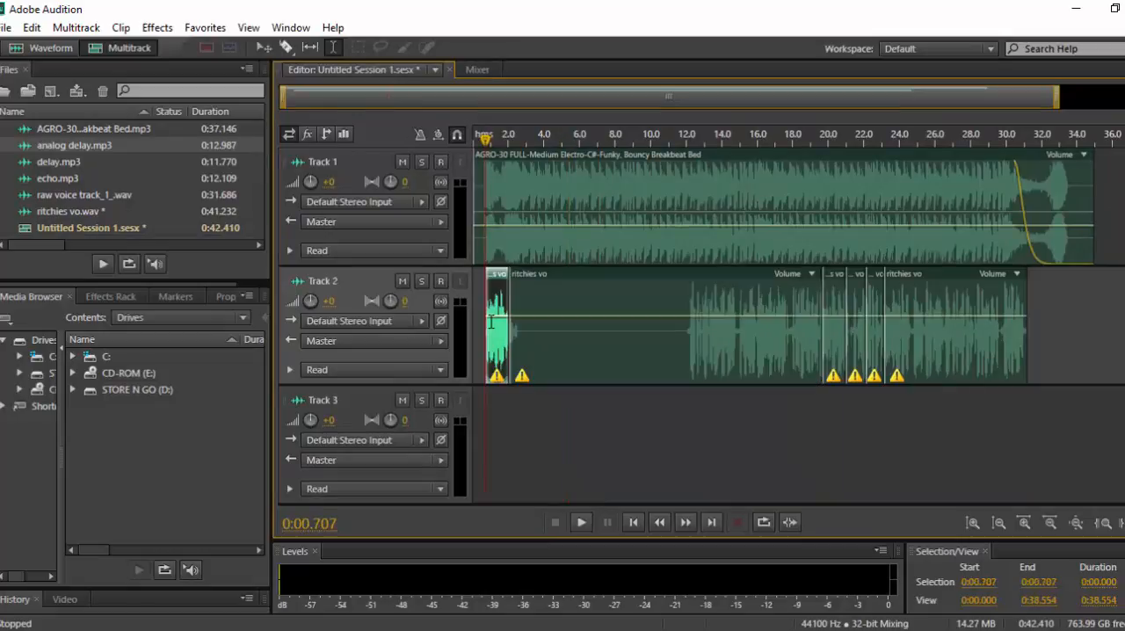
{"action": "left_click", "coordinate": [515, 333]}
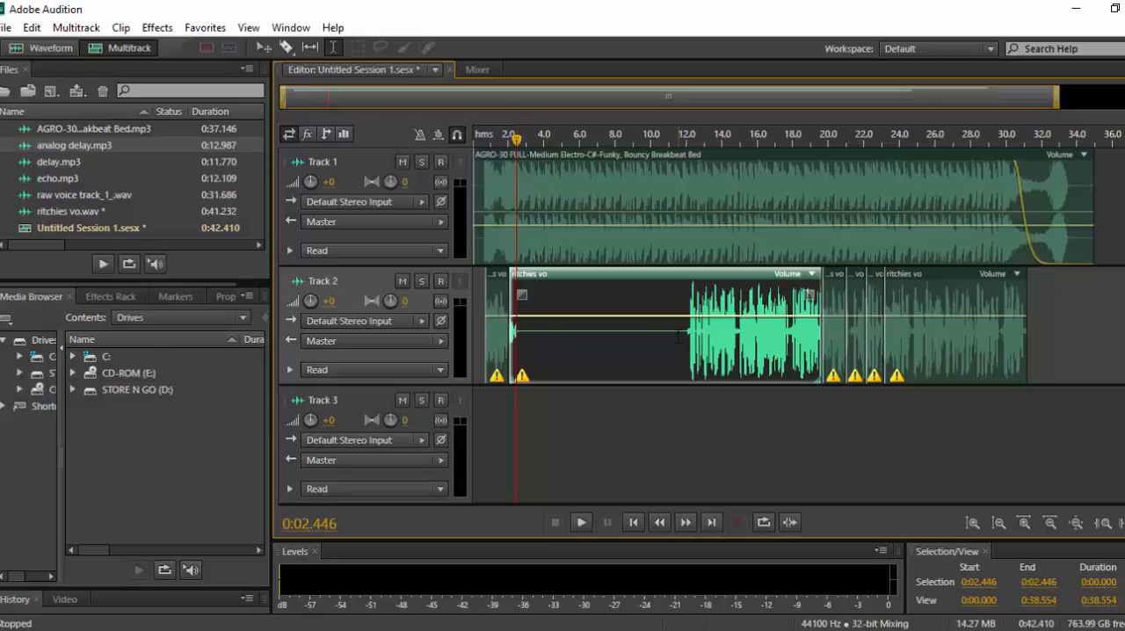
{"action": "left_click", "coordinate": [679, 335]}
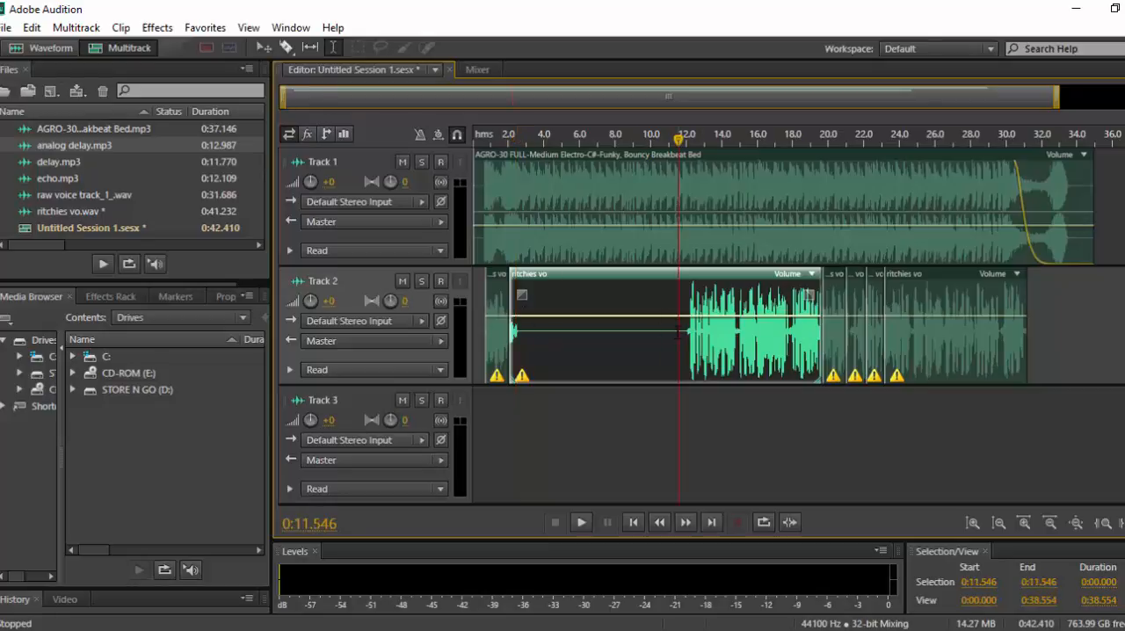
{"action": "right_click", "coordinate": [679, 335]}
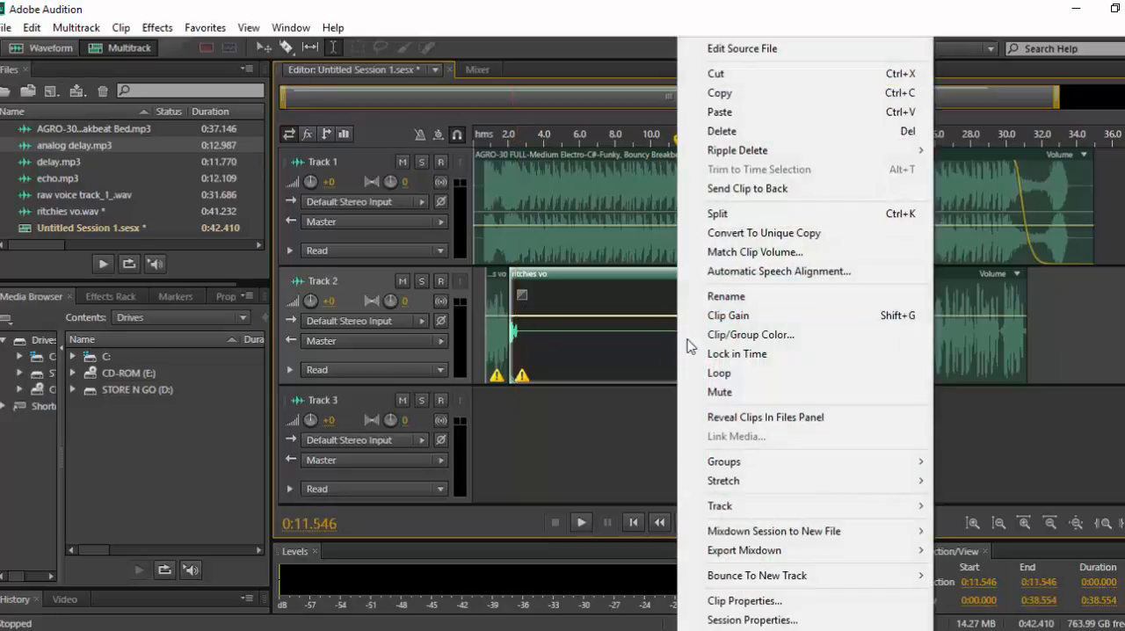
{"action": "left_click", "coordinate": [731, 224]}
Move the split-off ritchies vo clip from Track 2 to Track 3, starting at about 0:01.5 beneath the delayed phrase.
{"action": "left_click_drag", "start_coordinate": [752, 313], "coordinate": [573, 453]}
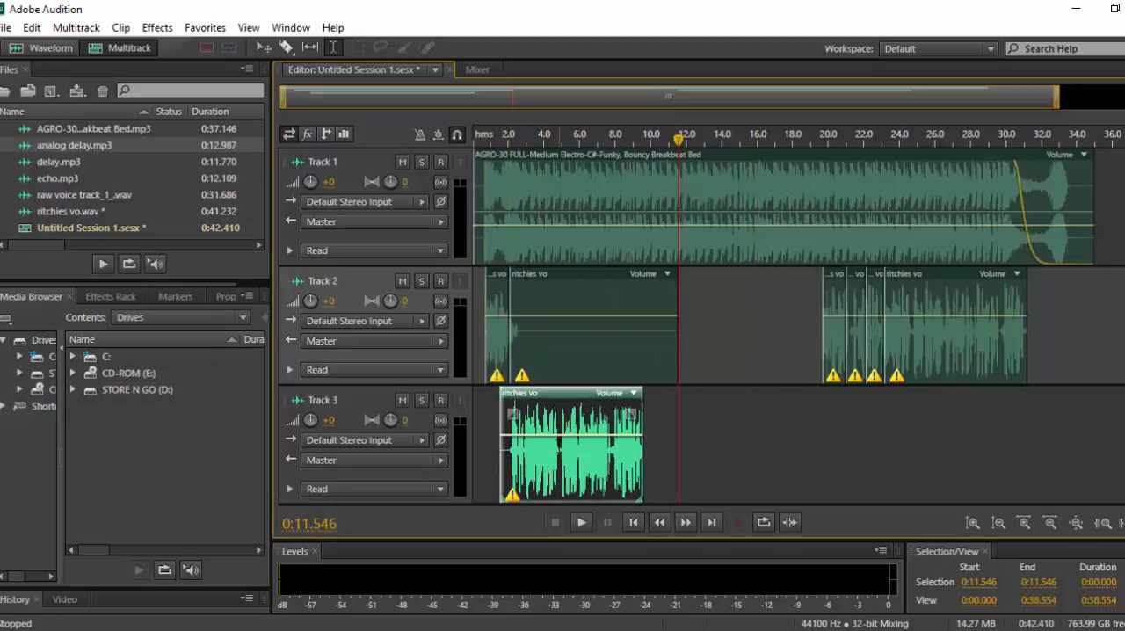
{"action": "left_click", "coordinate": [519, 452]}
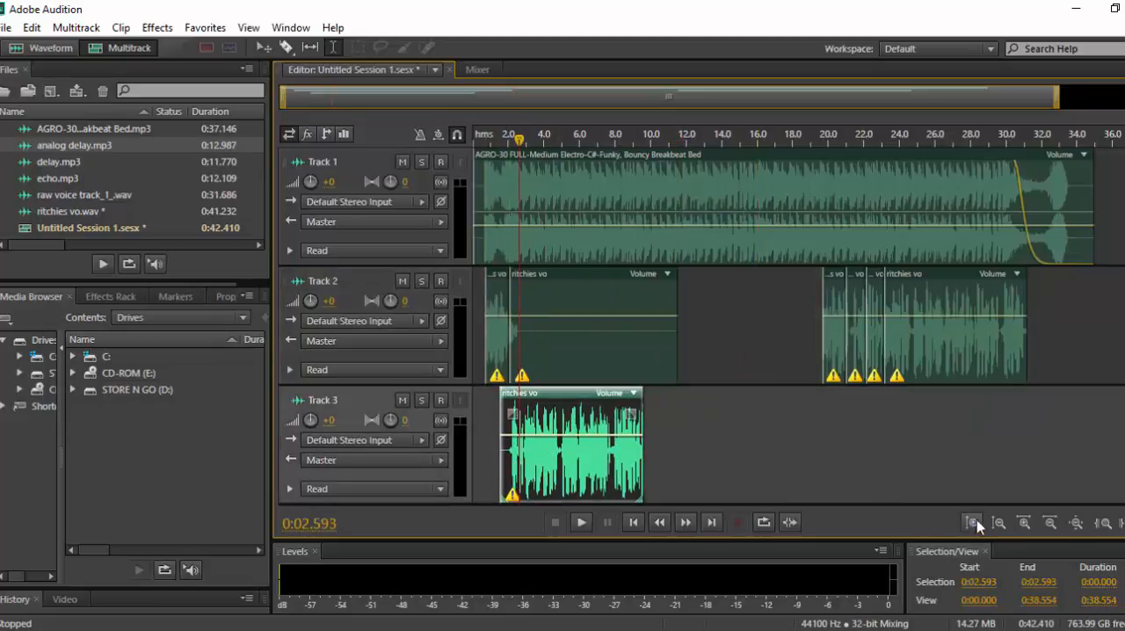
{"action": "left_click", "coordinate": [1024, 522]}
{"action": "left_click", "coordinate": [1024, 523]}
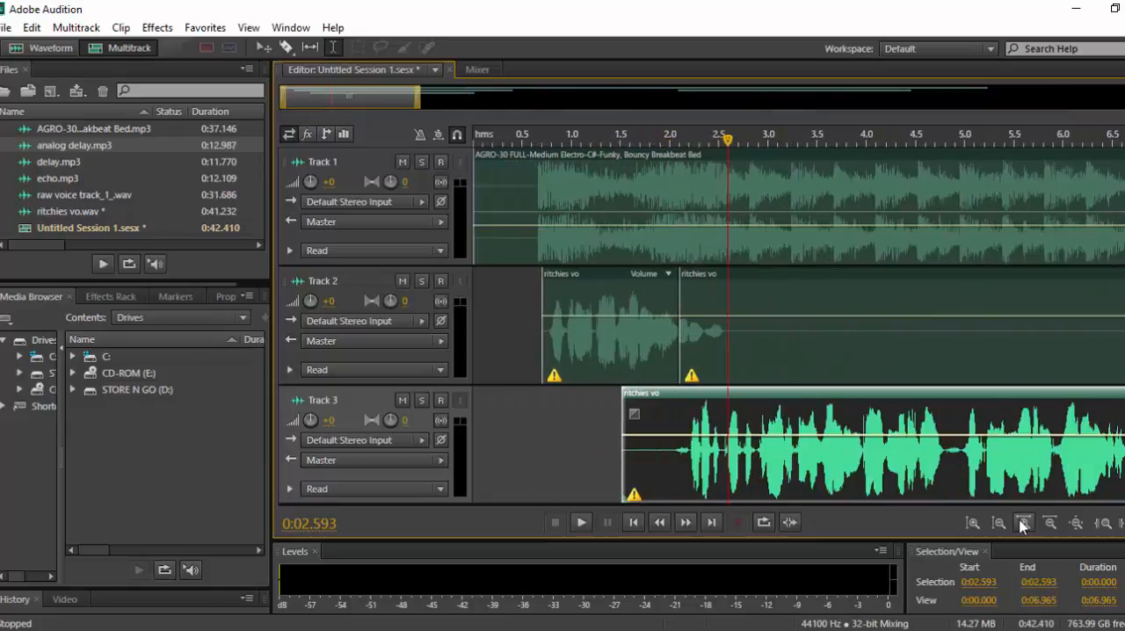
Shift the ritchies vo clip on Track 3 to start at about 0:01.6, and play the overlap with Track 2.
{"action": "mouse_move", "coordinate": [754, 395]}
{"action": "left_mouse_down"}
{"action": "mouse_move", "coordinate": [770, 395]}
{"action": "mouse_move", "coordinate": [760, 395]}
{"action": "left_mouse_up"}
{"action": "left_click", "coordinate": [542, 444]}
{"action": "key", "text": "space"}
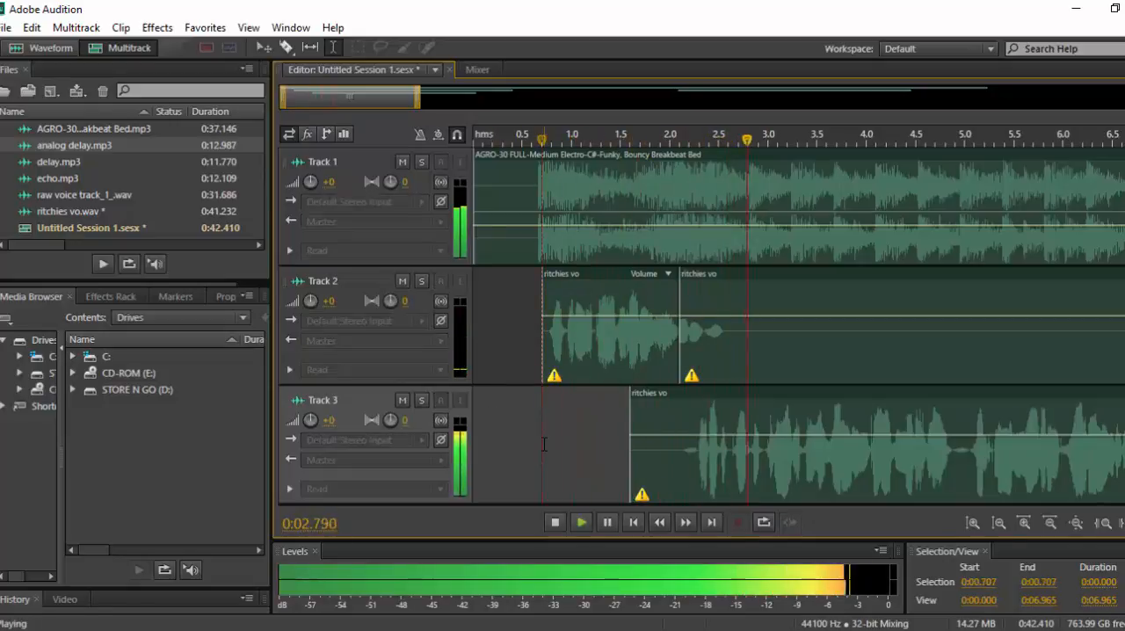
{"action": "key", "text": "space"}
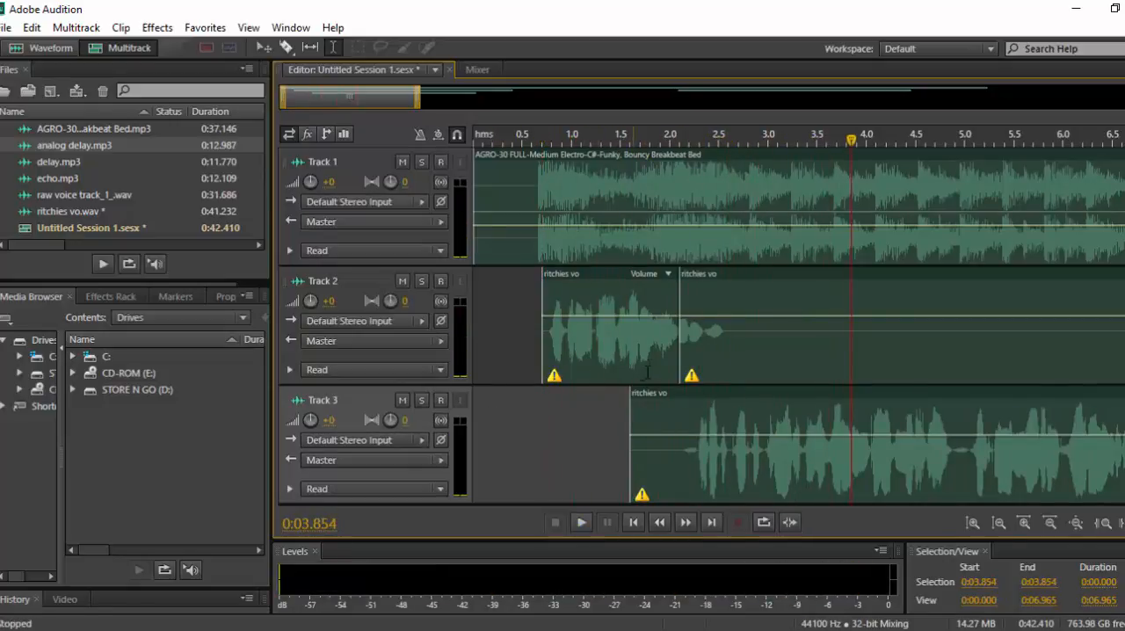
{"action": "left_click", "coordinate": [601, 330]}
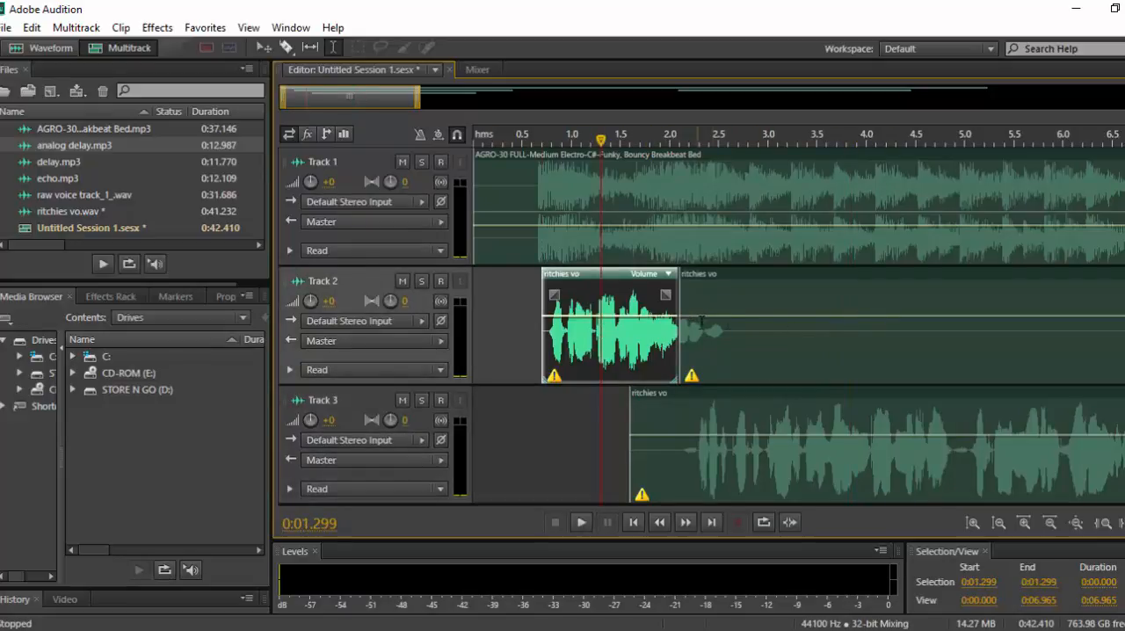
{"action": "left_click", "coordinate": [597, 332]}
{"action": "key", "text": "space"}
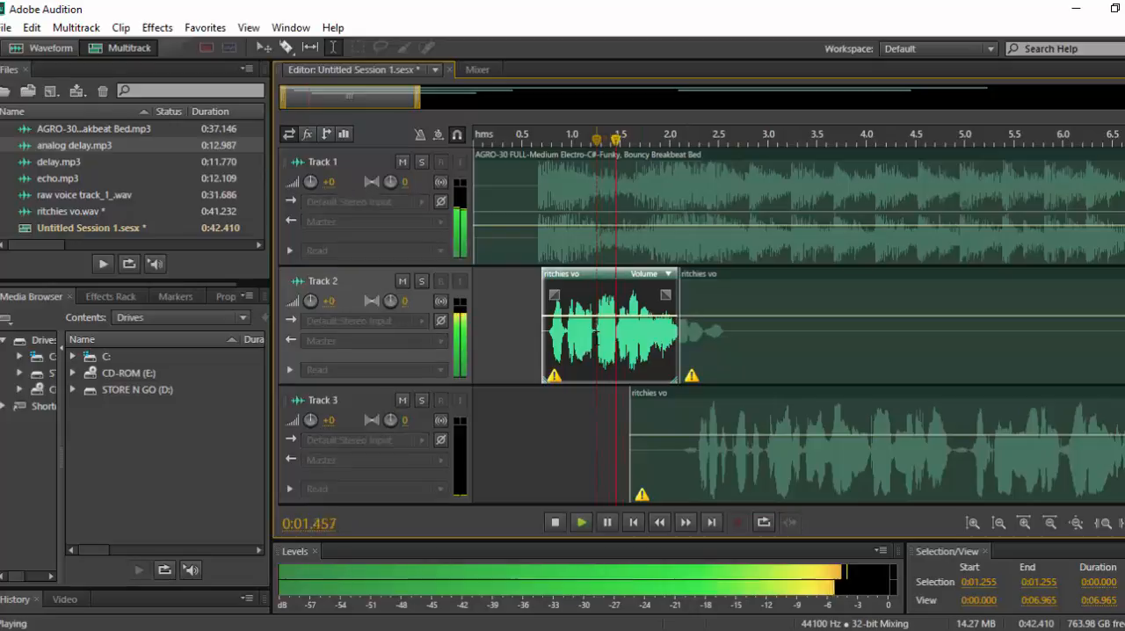
{"action": "key", "text": "space"}
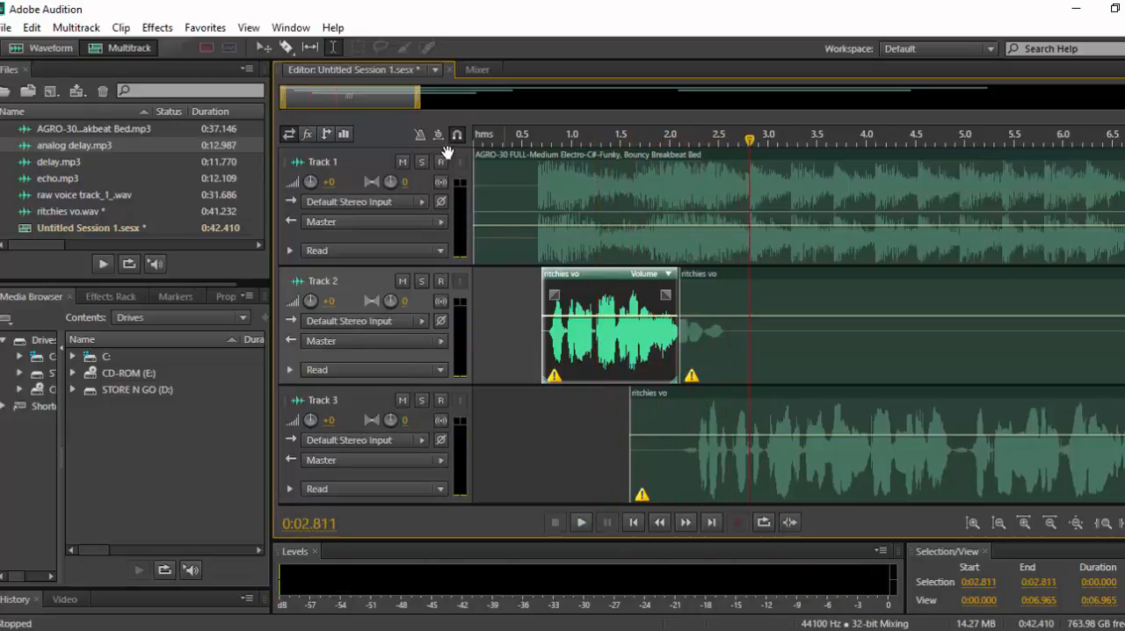
Mute Track 1 to audition the overlapping voice tracks, and move the Track 3 clip earlier to about 0:01.5.
{"action": "left_click", "coordinate": [402, 162]}
{"action": "left_click", "coordinate": [534, 409]}
{"action": "key", "text": "space"}
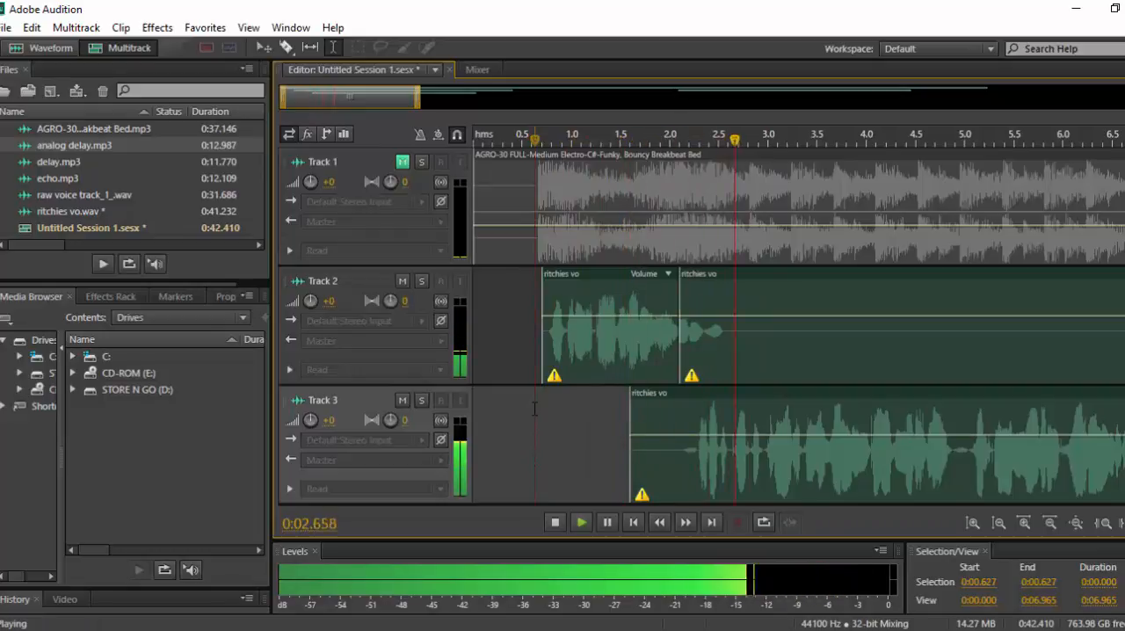
{"action": "key", "text": "space"}
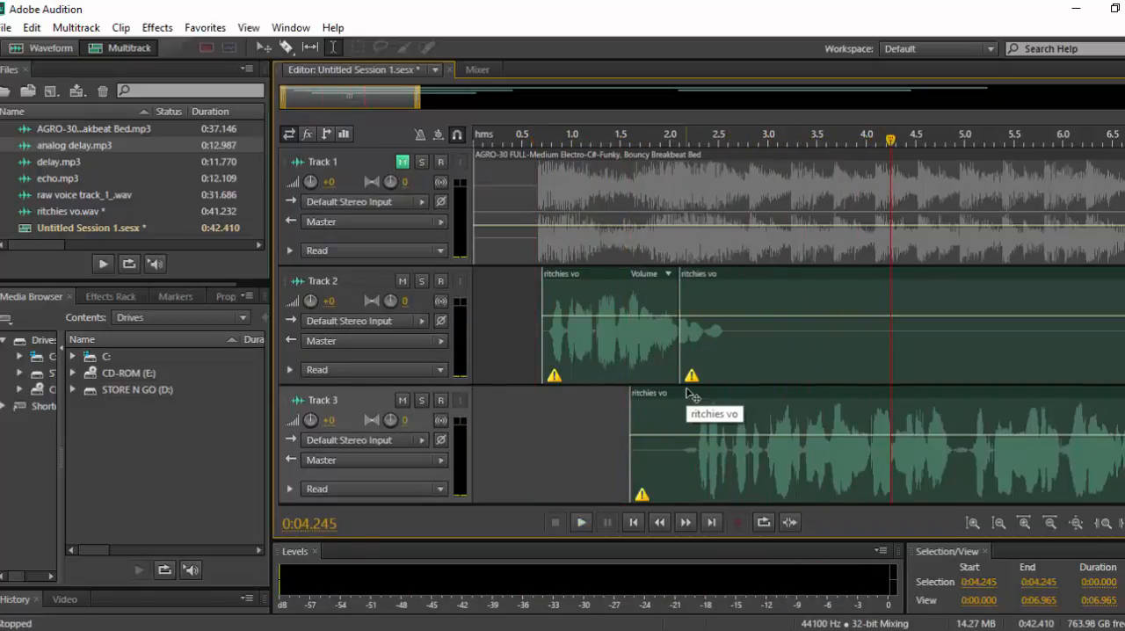
{"action": "left_click_drag", "start_coordinate": [688, 393], "coordinate": [681, 394]}
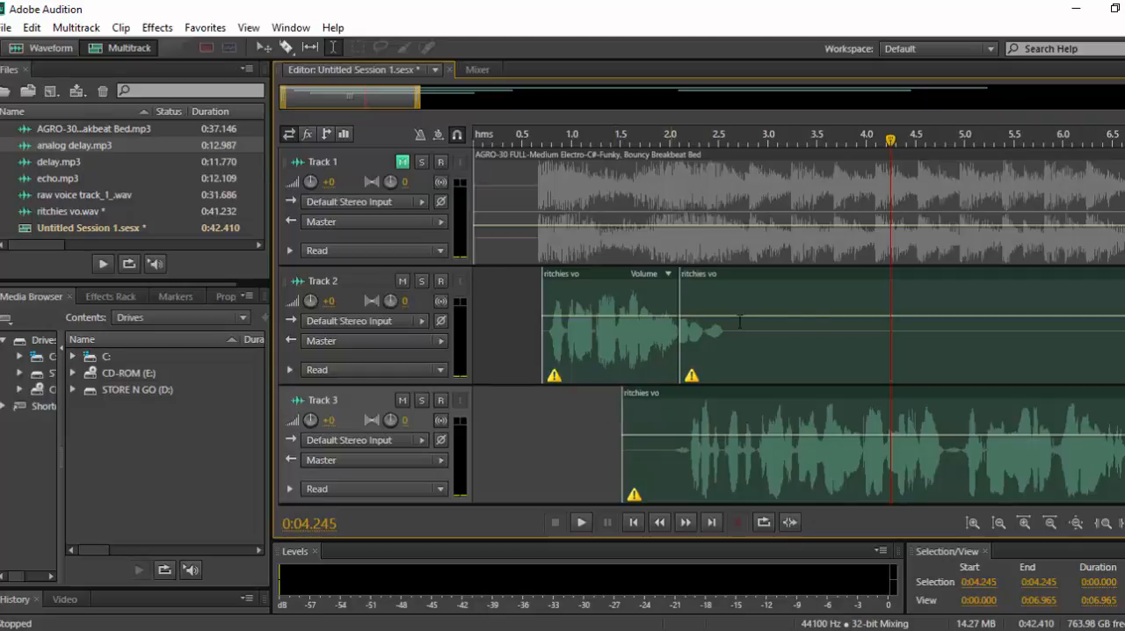
Undo the delay and silence edits in the ritchies vo waveform, and return to the multitrack session.
{"action": "double_click", "coordinate": [790, 341]}
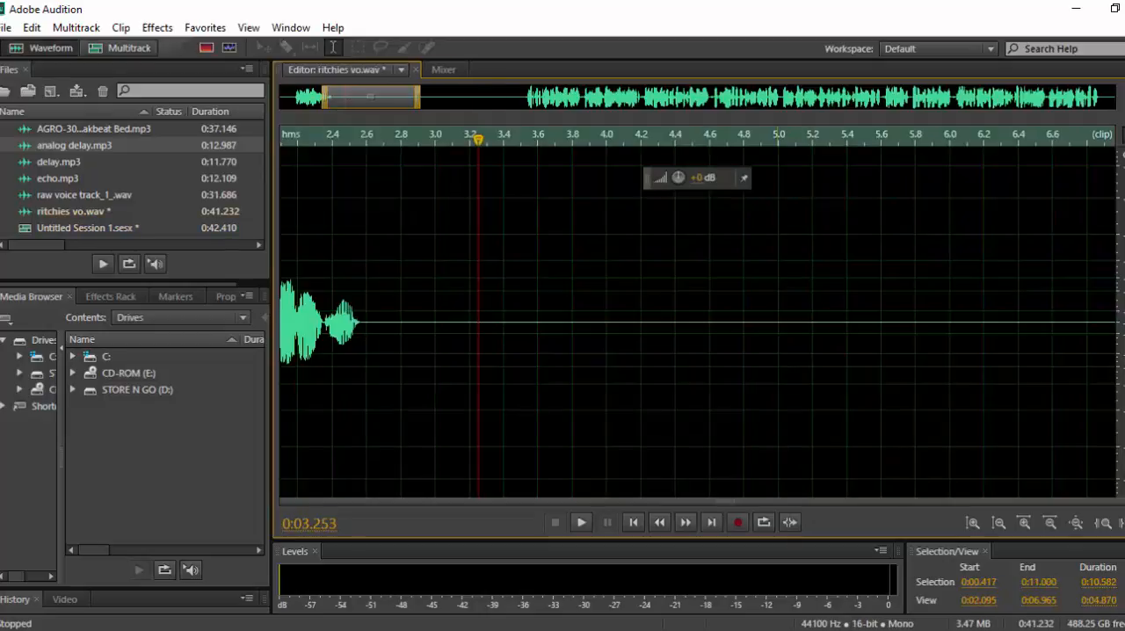
{"action": "key", "text": "ctrl+z"}
{"action": "scroll", "coordinate": [633, 361], "scroll_direction": "down", "scroll_amount": 4}
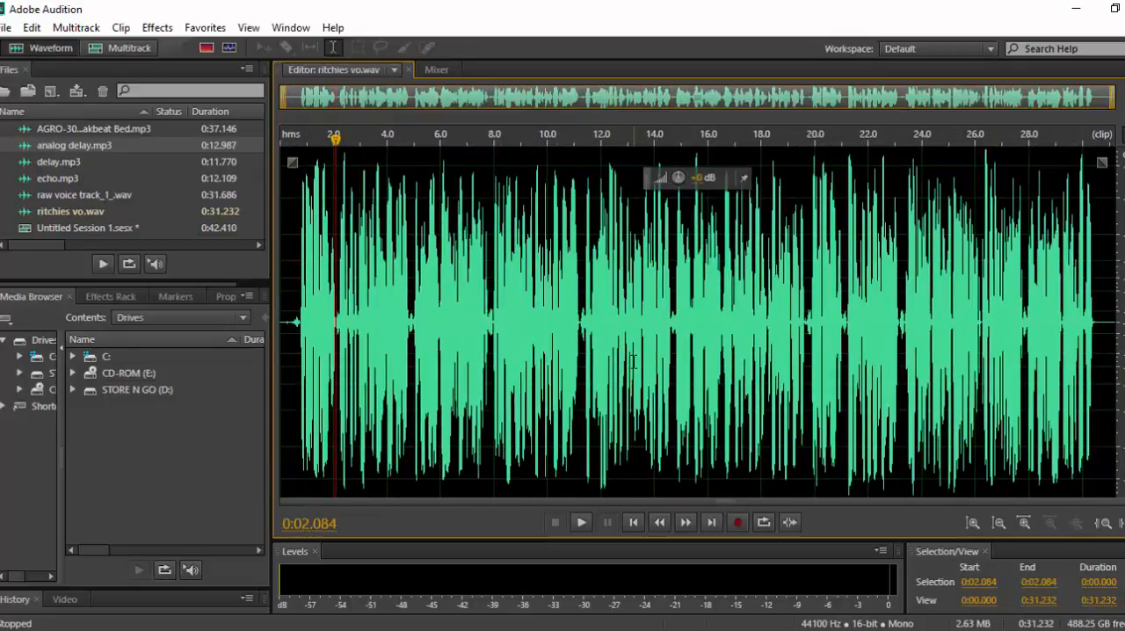
{"action": "left_click", "coordinate": [123, 47]}
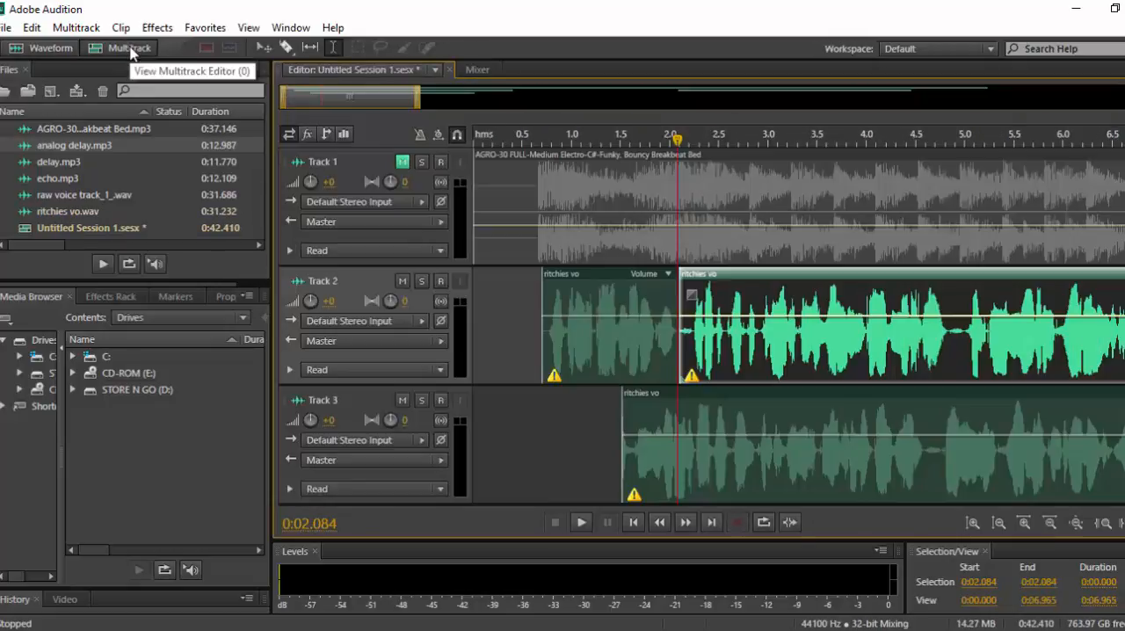
Undo moving the ritchies vo clip to Track 3, and play the voice-over on Track 2 from 0:01.327.
{"action": "scroll", "coordinate": [911, 301], "scroll_direction": "down", "scroll_amount": 5}
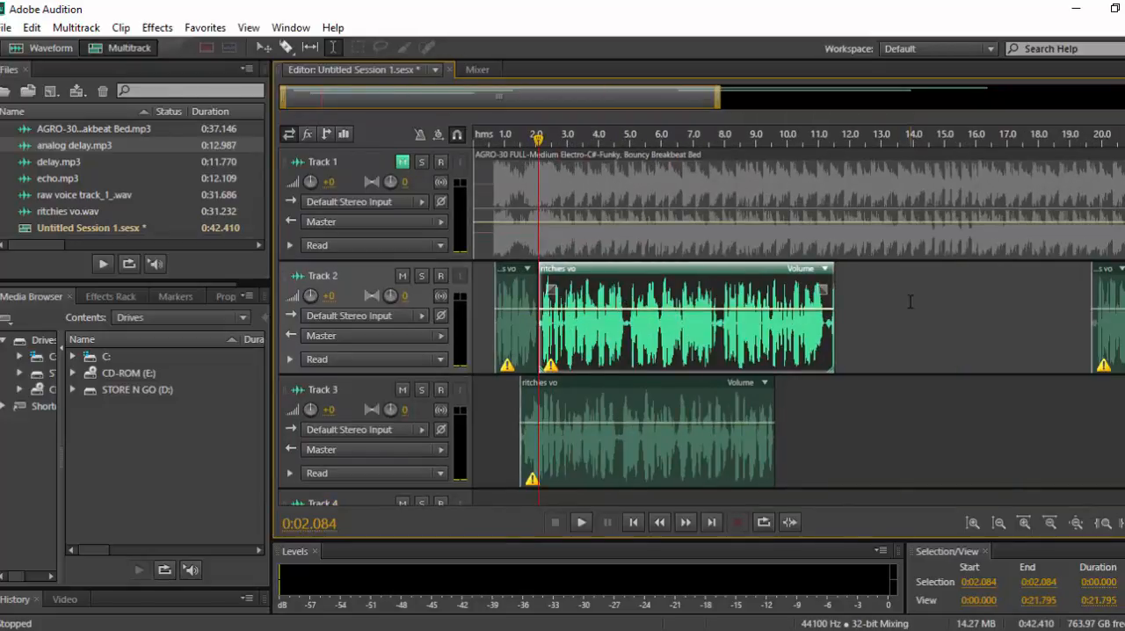
{"action": "key", "text": "ctrl+z"}
{"action": "left_click", "coordinate": [516, 400]}
{"action": "key", "text": "space"}
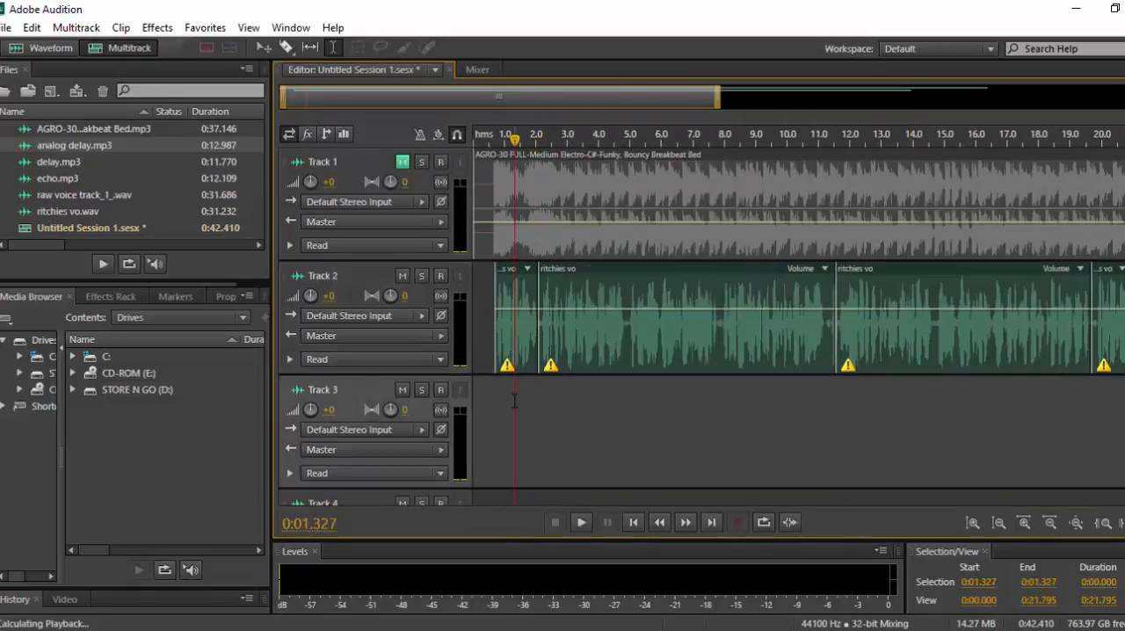
{"action": "left_click", "coordinate": [552, 376]}
{"action": "key", "text": "space"}
{"action": "left_click", "coordinate": [551, 368]}
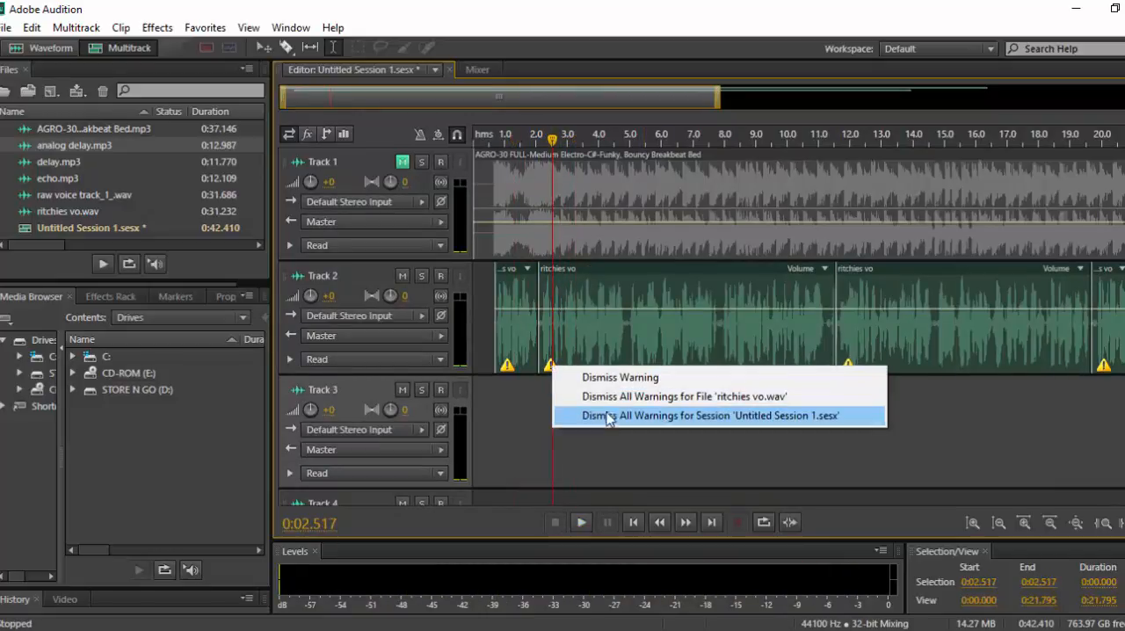
{"action": "left_click", "coordinate": [507, 435]}
Examine the short ritchies vo clips on Track 2, from the opening phrase to those between about 0:20 and 0:23.
{"action": "scroll", "coordinate": [507, 434], "scroll_direction": "down", "scroll_amount": 3}
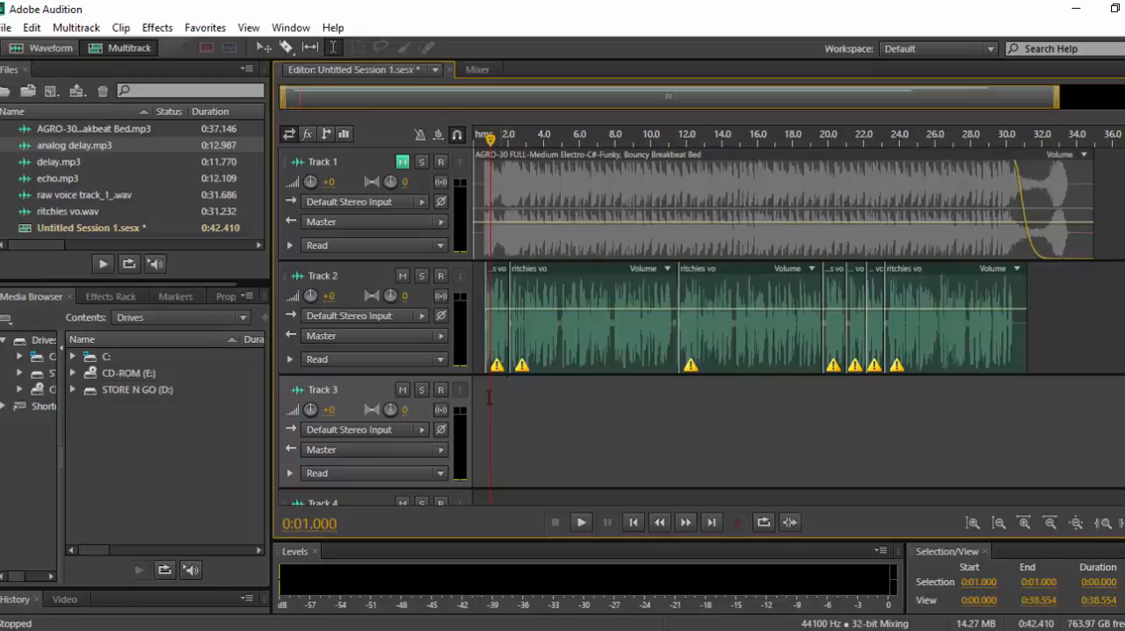
{"action": "left_click", "coordinate": [486, 398]}
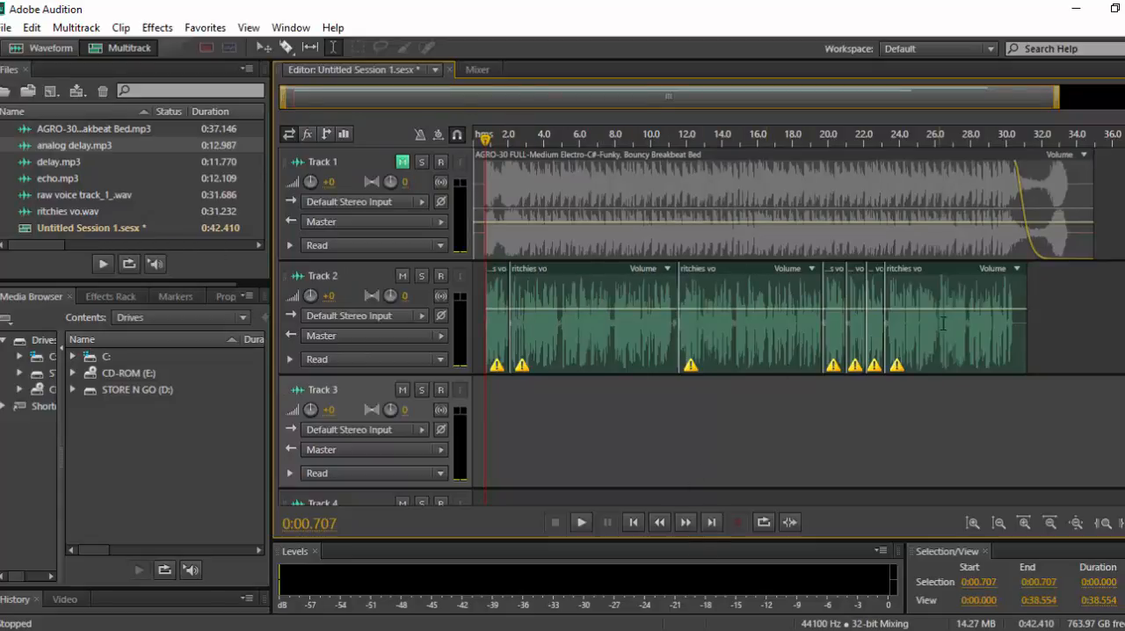
{"action": "left_click", "coordinate": [829, 379]}
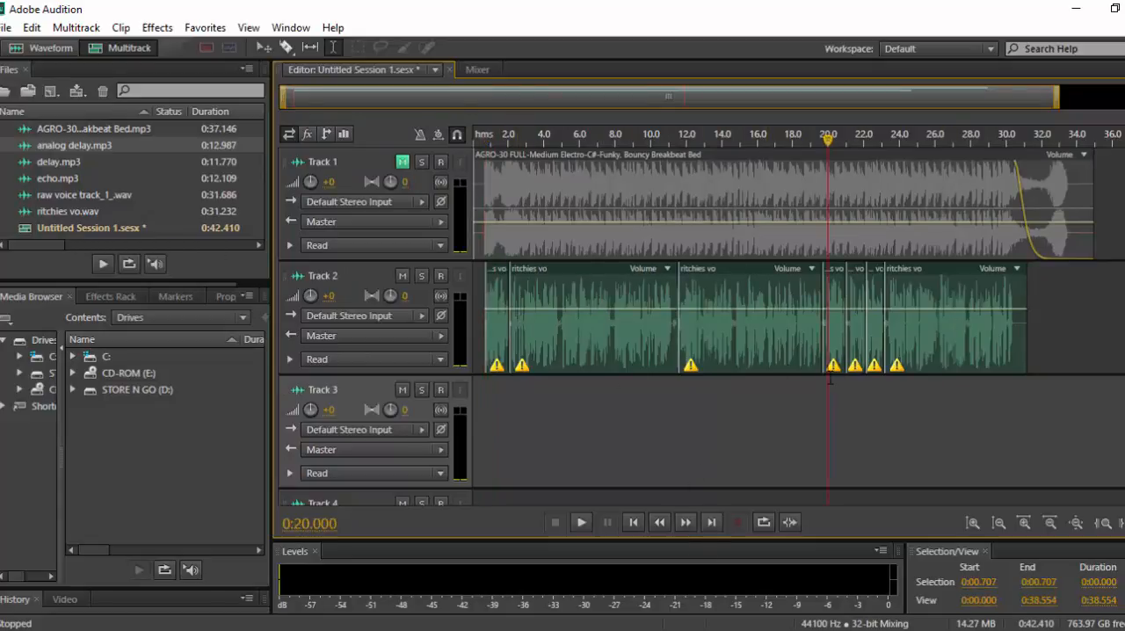
{"action": "left_click_drag", "start_coordinate": [843, 327], "coordinate": [859, 326]}
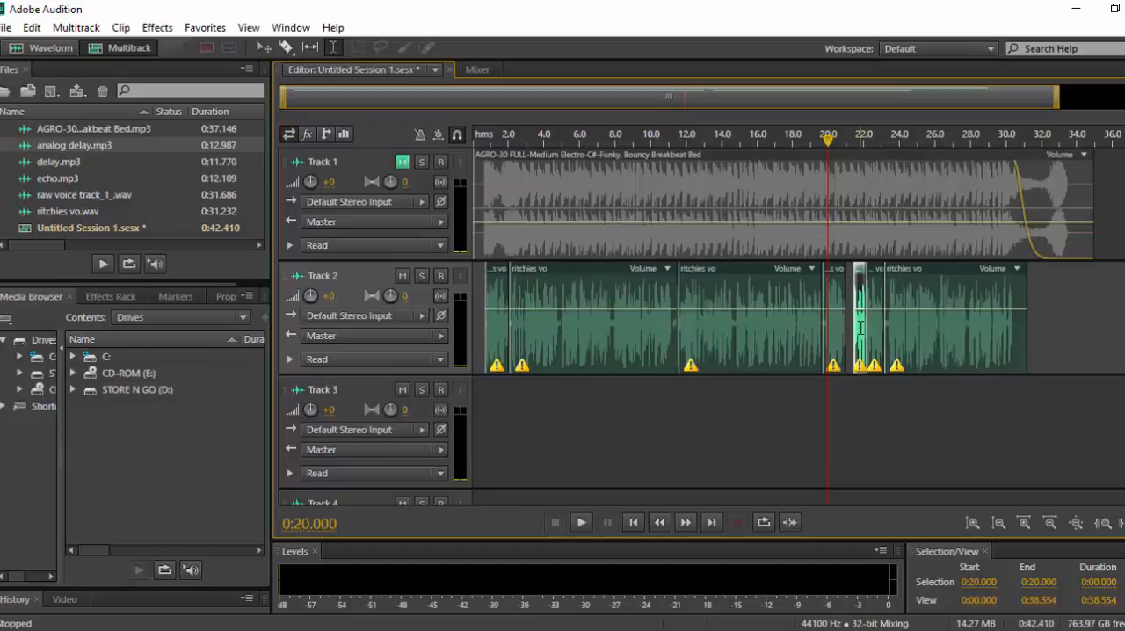
{"action": "left_click_drag", "start_coordinate": [865, 328], "coordinate": [879, 329]}
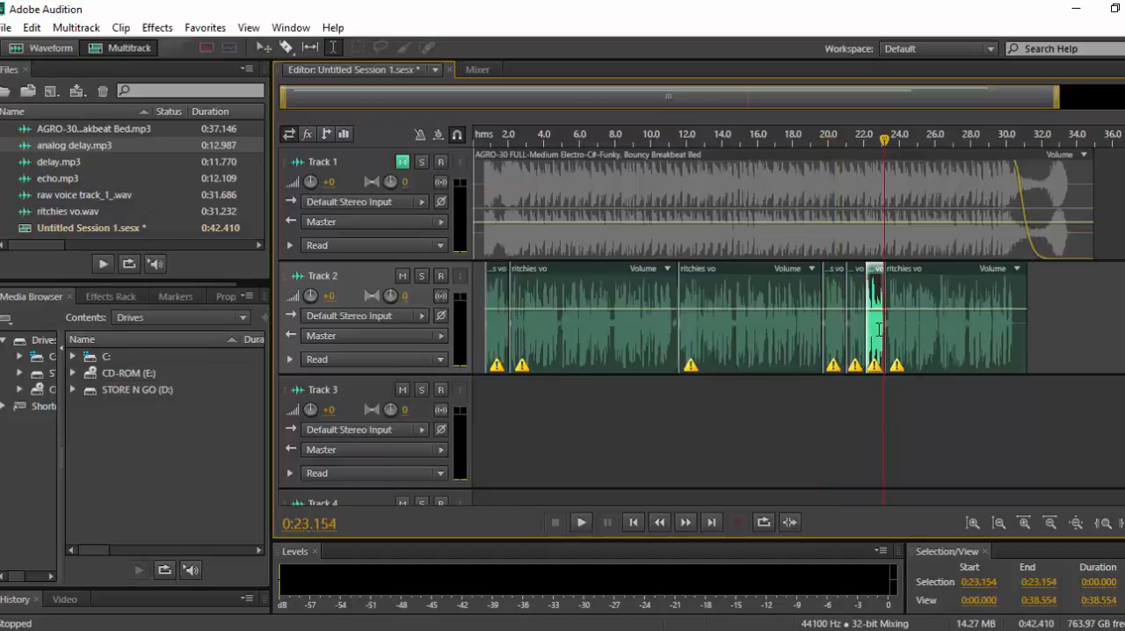
{"action": "left_click", "coordinate": [908, 329]}
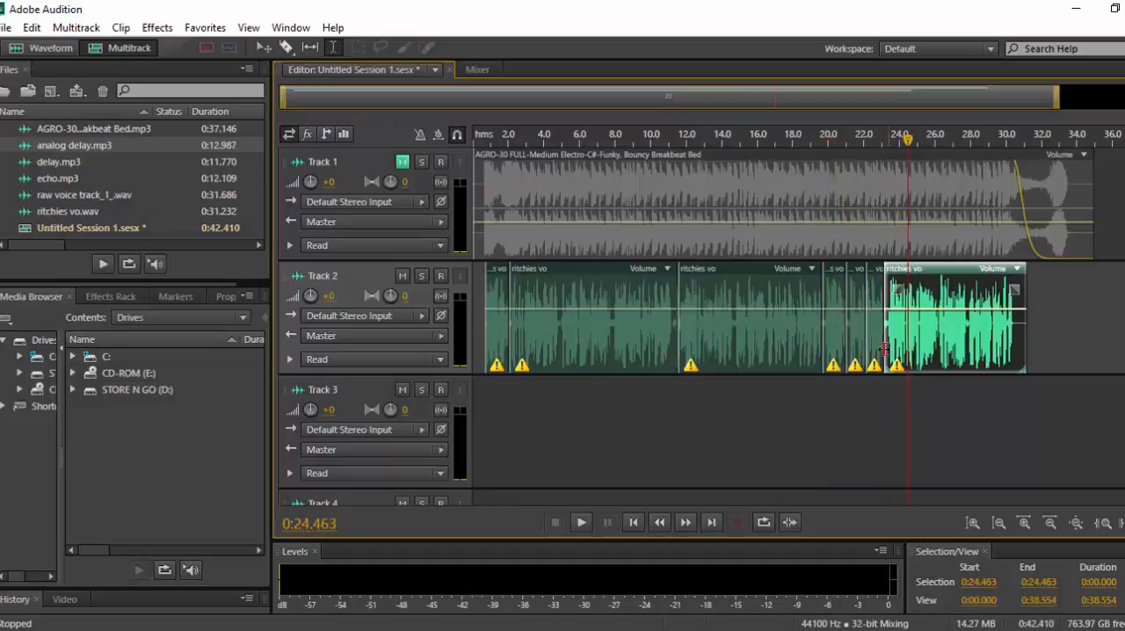
{"action": "left_click", "coordinate": [833, 342]}
Move the opening ritchies vo clip from Track 2 to Track 3 at the same time position, and play from 0:00.707.
{"action": "left_click_drag", "start_coordinate": [497, 273], "coordinate": [501, 410]}
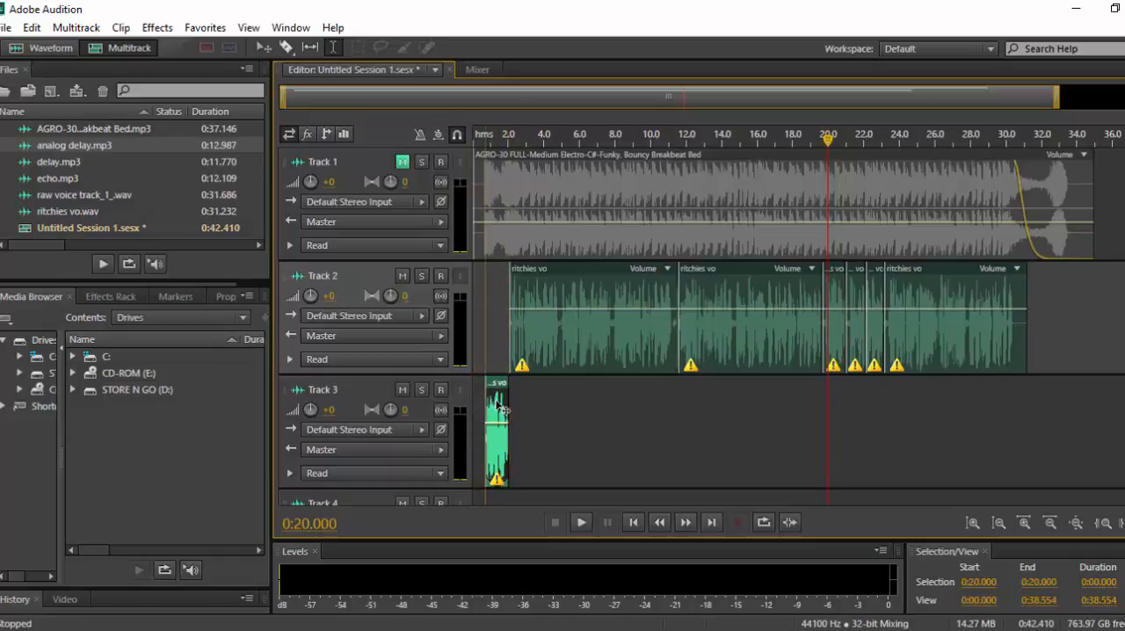
{"action": "left_click", "coordinate": [484, 346]}
{"action": "key", "text": "space"}
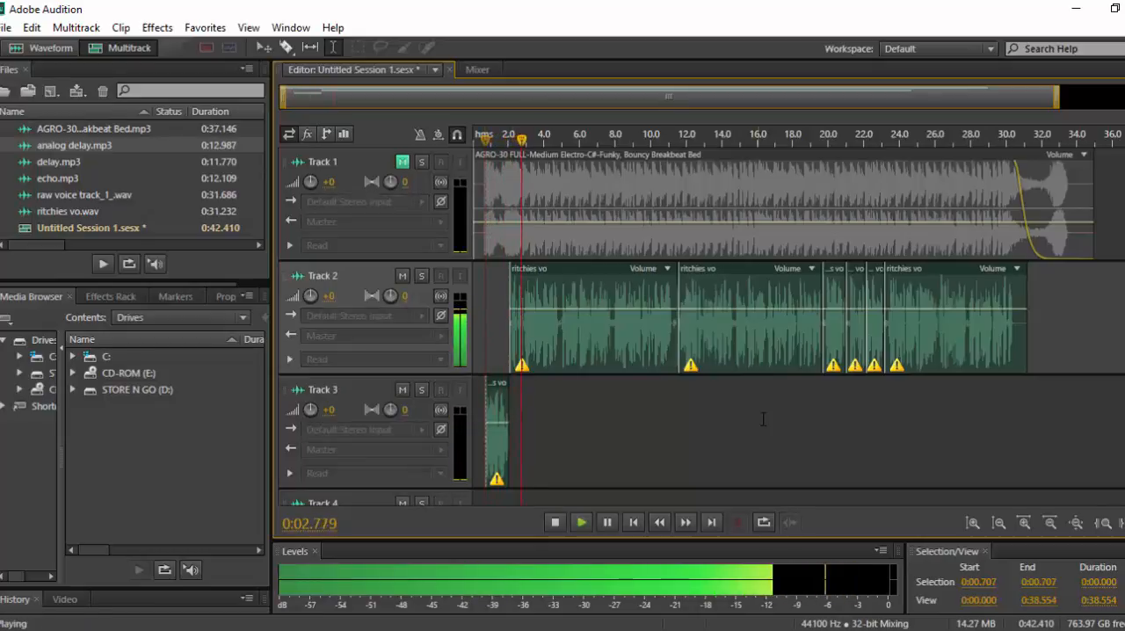
Audition the voice-over from about 0:19, and move the short clips starting near 0:19.7 and 0:22.1 from Track 2 to Track 3.
{"action": "left_click", "coordinate": [812, 393]}
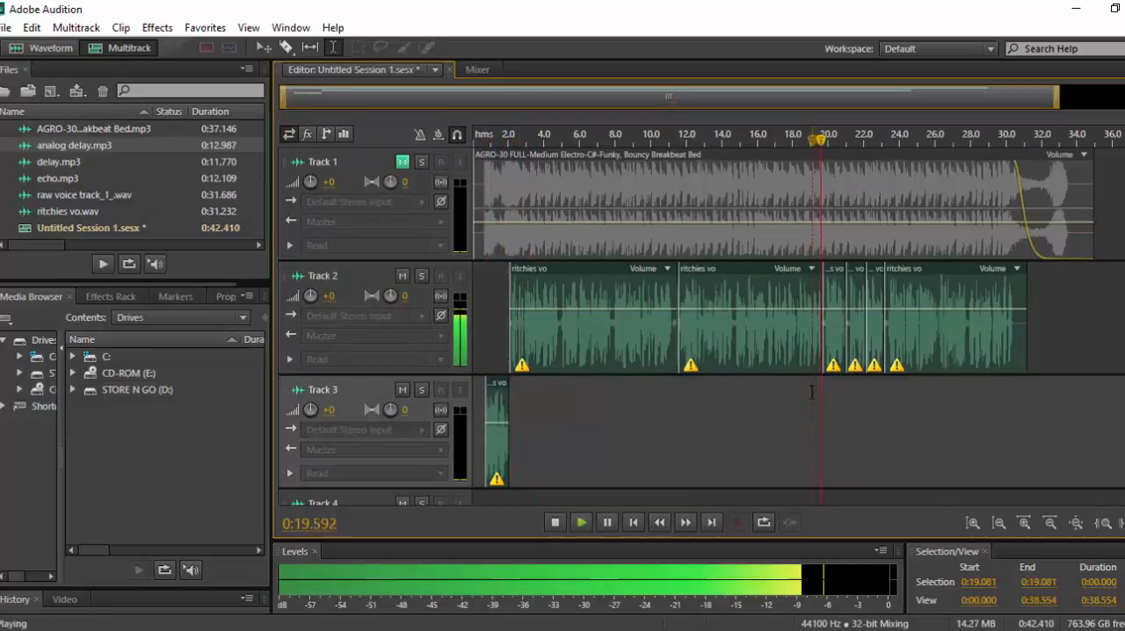
{"action": "key", "text": "space"}
{"action": "left_click_drag", "start_coordinate": [839, 272], "coordinate": [845, 410]}
{"action": "left_click", "coordinate": [808, 350]}
{"action": "key", "text": "space"}
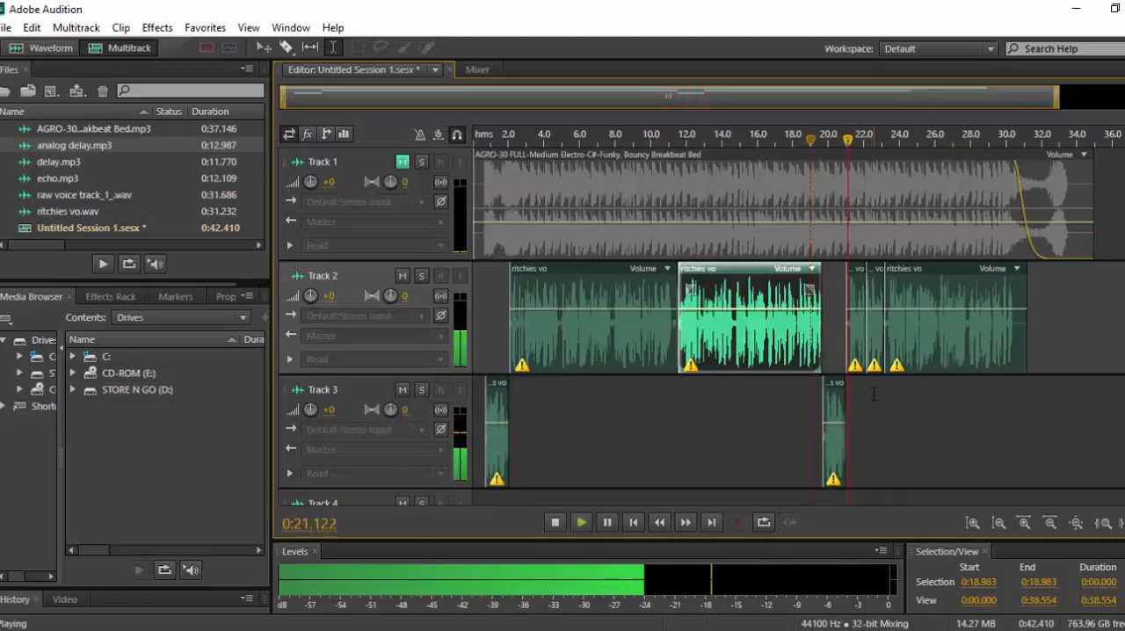
{"action": "key", "text": "space"}
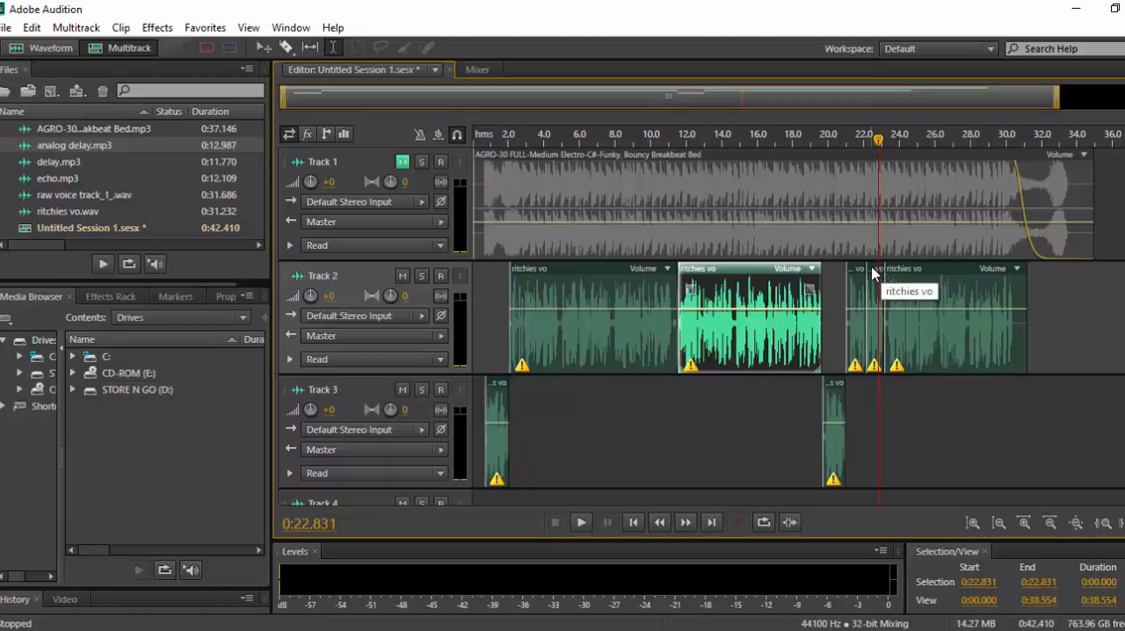
{"action": "left_click_drag", "start_coordinate": [873, 273], "coordinate": [877, 402]}
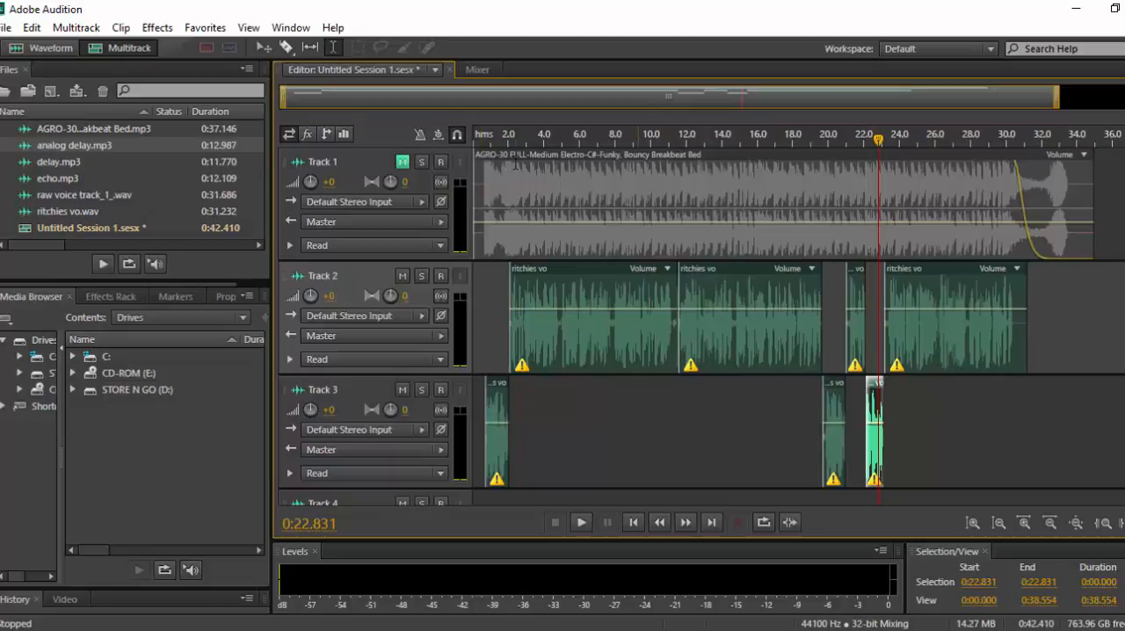
Add the Delay effect to the first effects slot of Track 3 in the Mixer.
{"action": "left_click", "coordinate": [475, 70]}
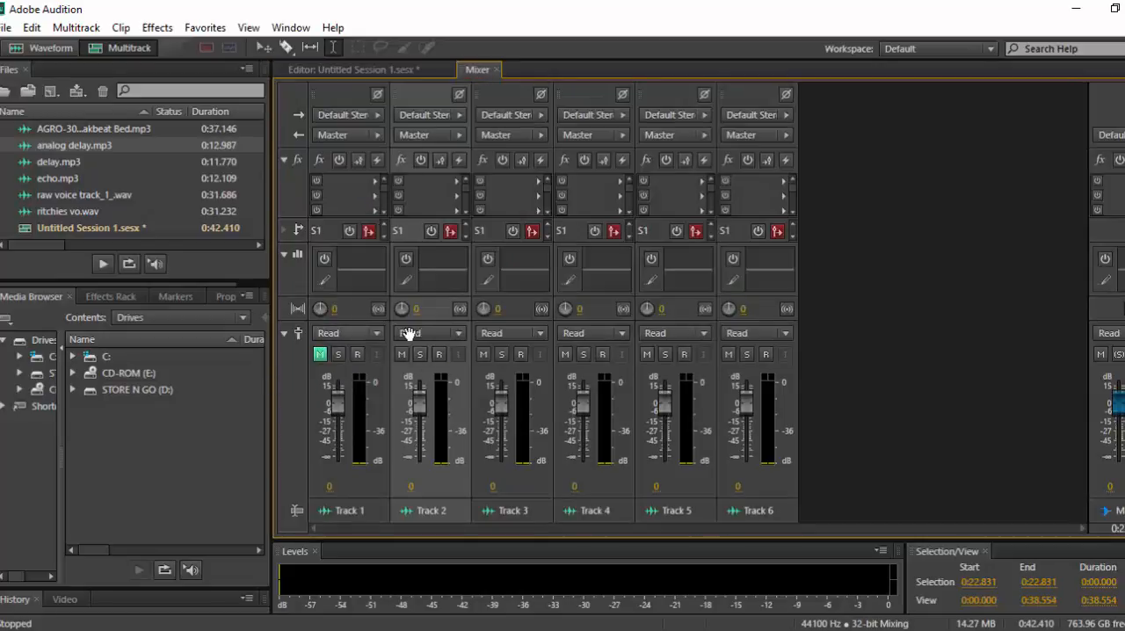
{"action": "left_click", "coordinate": [502, 161]}
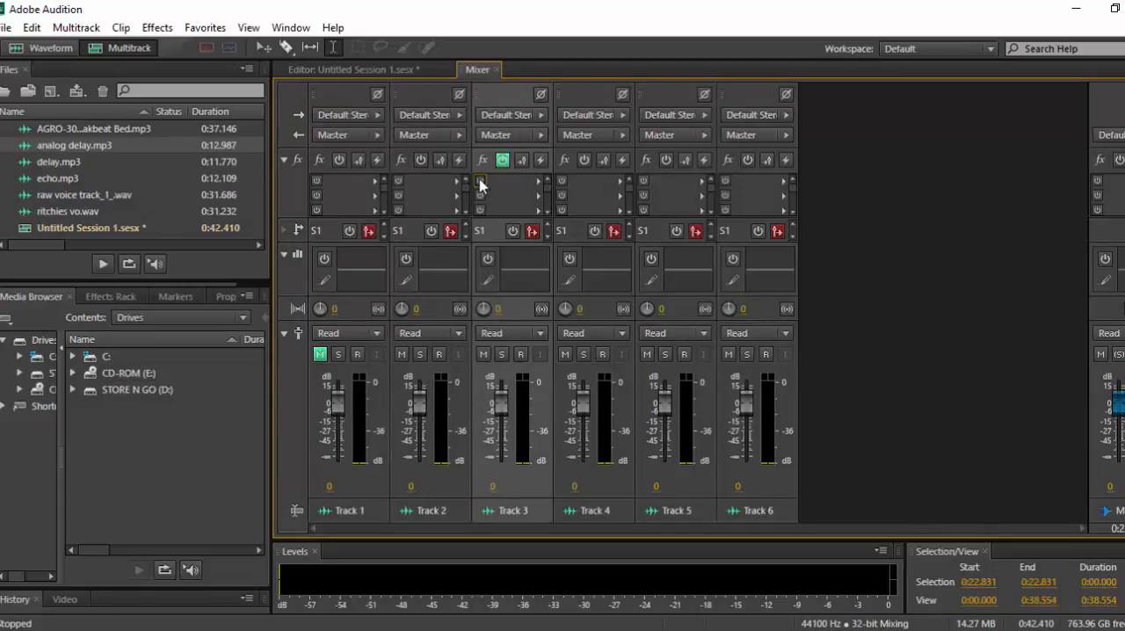
{"action": "left_click", "coordinate": [537, 183]}
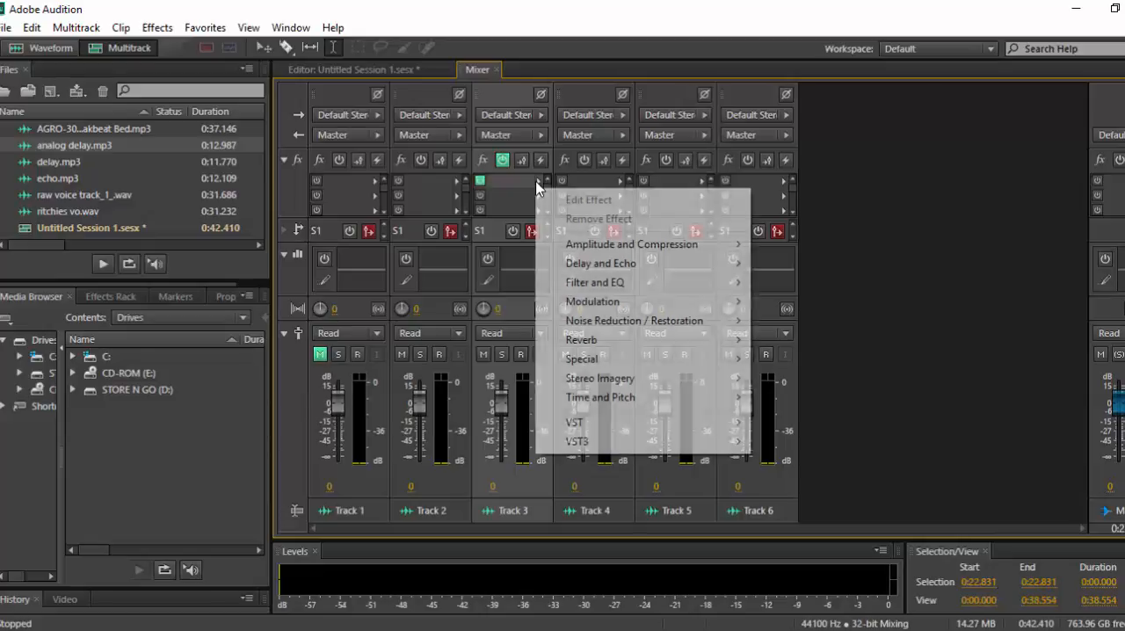
{"action": "mouse_move", "coordinate": [620, 271]}
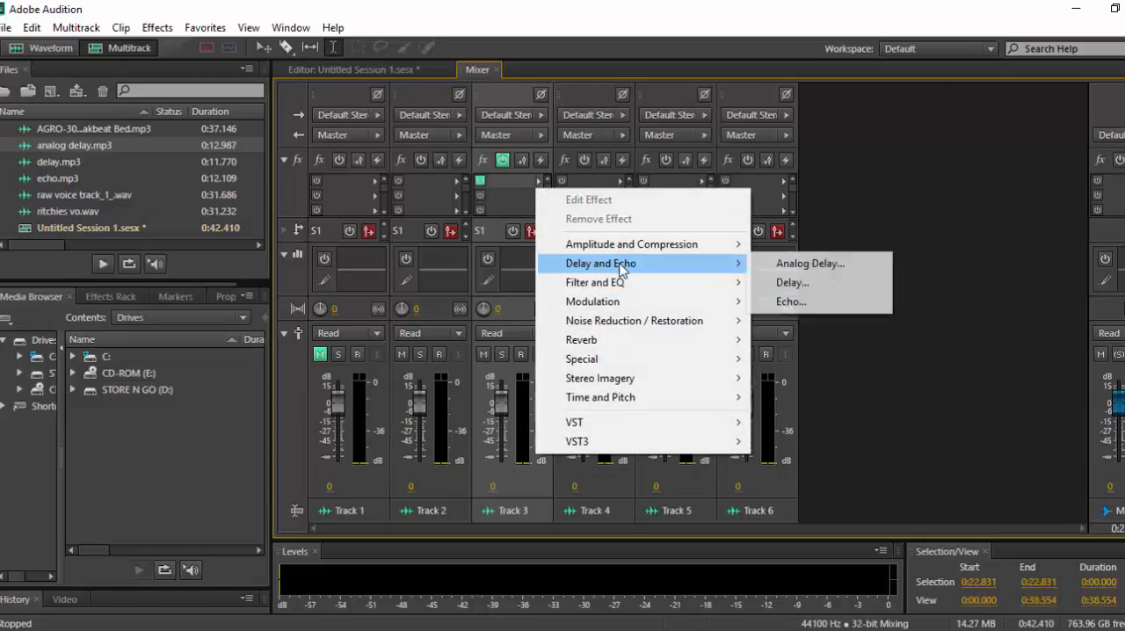
{"action": "left_click", "coordinate": [790, 283]}
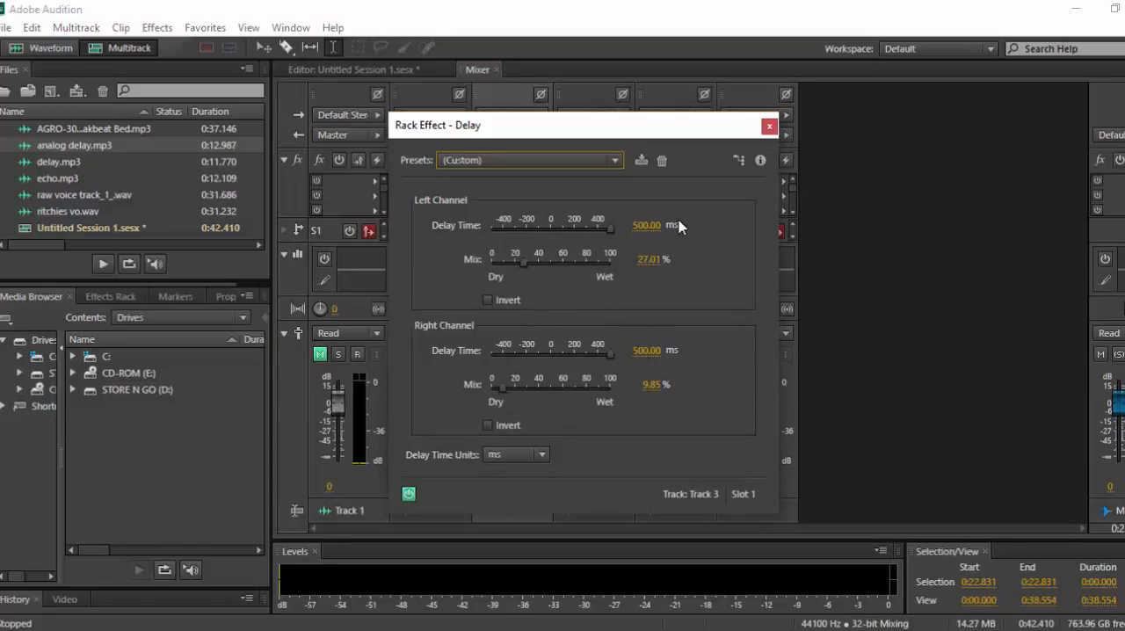
Return to the session timeline with the Delay settings moved aside, and play the session from the start.
{"action": "left_click", "coordinate": [326, 72]}
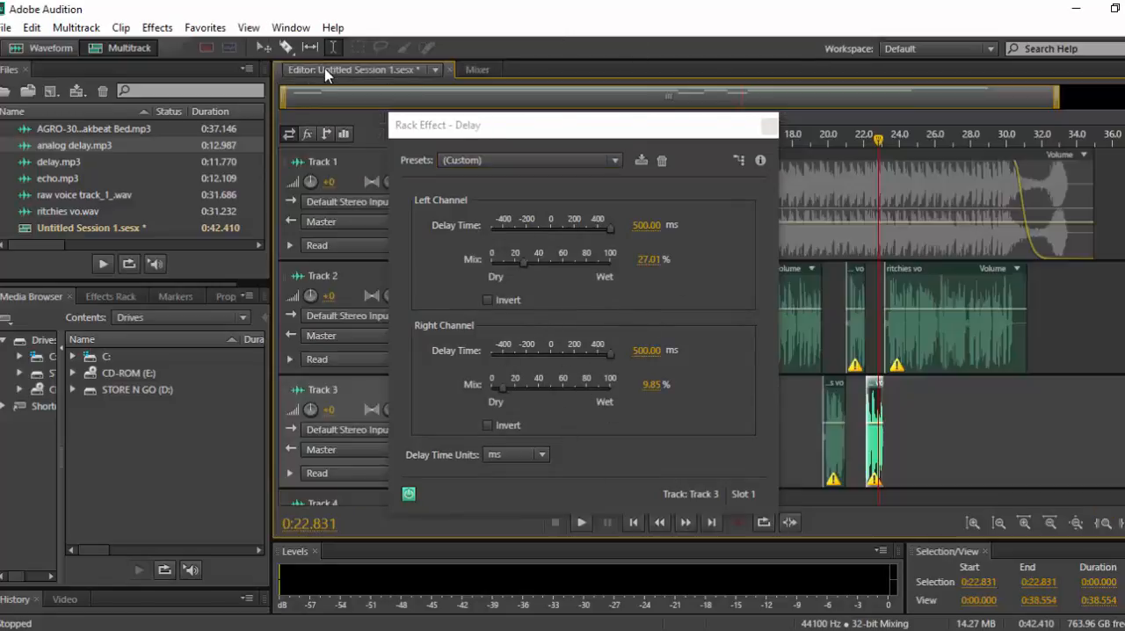
{"action": "left_click_drag", "start_coordinate": [703, 125], "coordinate": [1121, 155]}
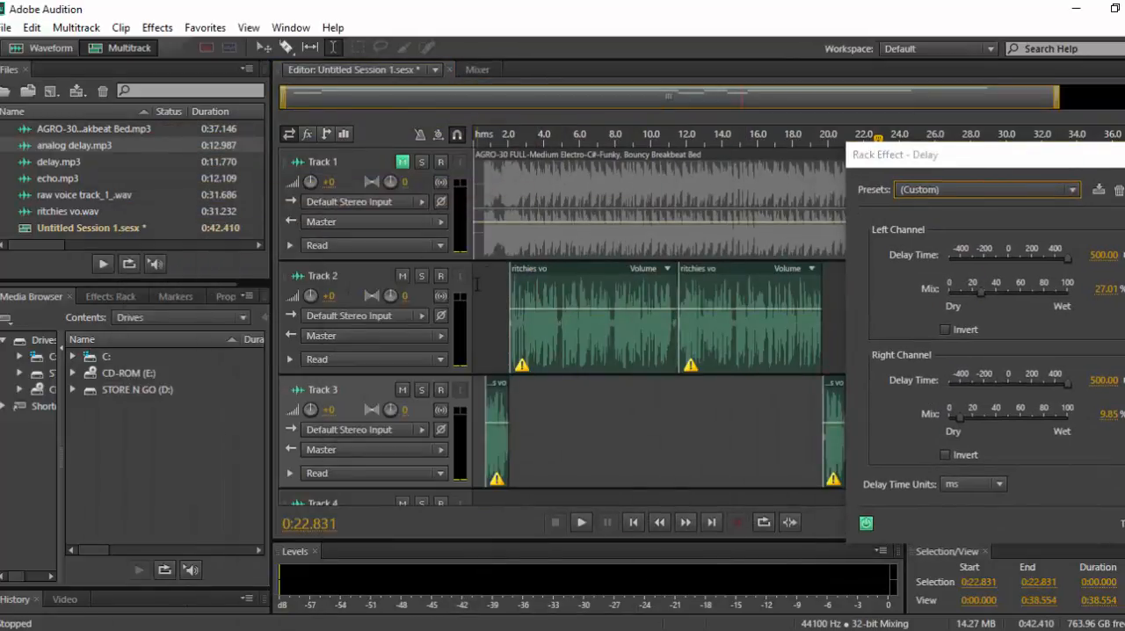
{"action": "left_click", "coordinate": [478, 283]}
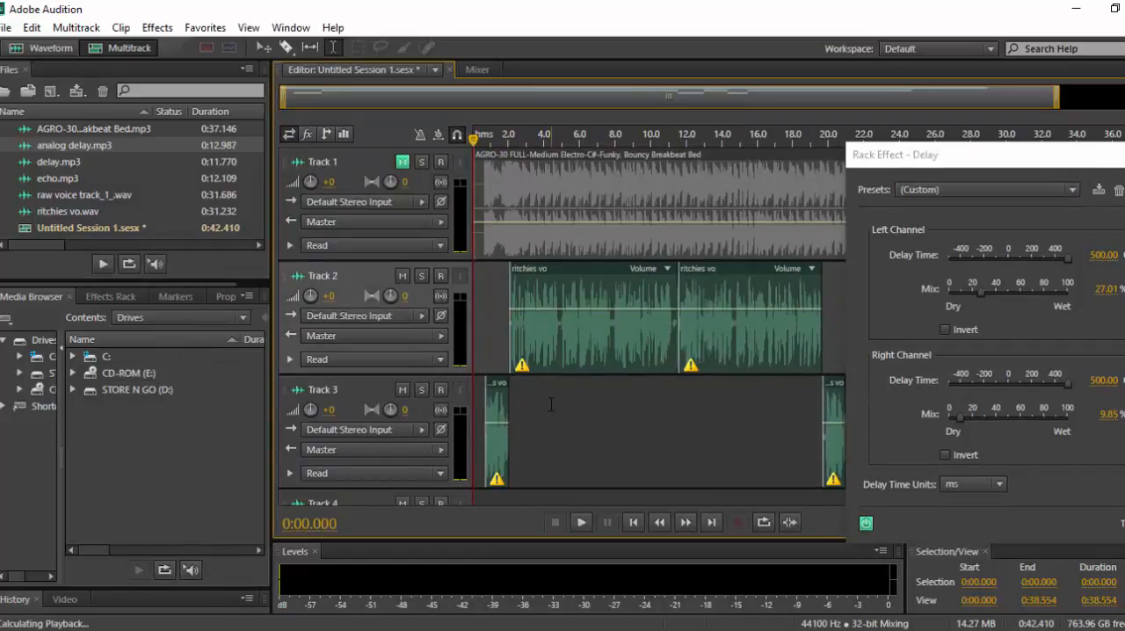
{"action": "key", "text": "space"}
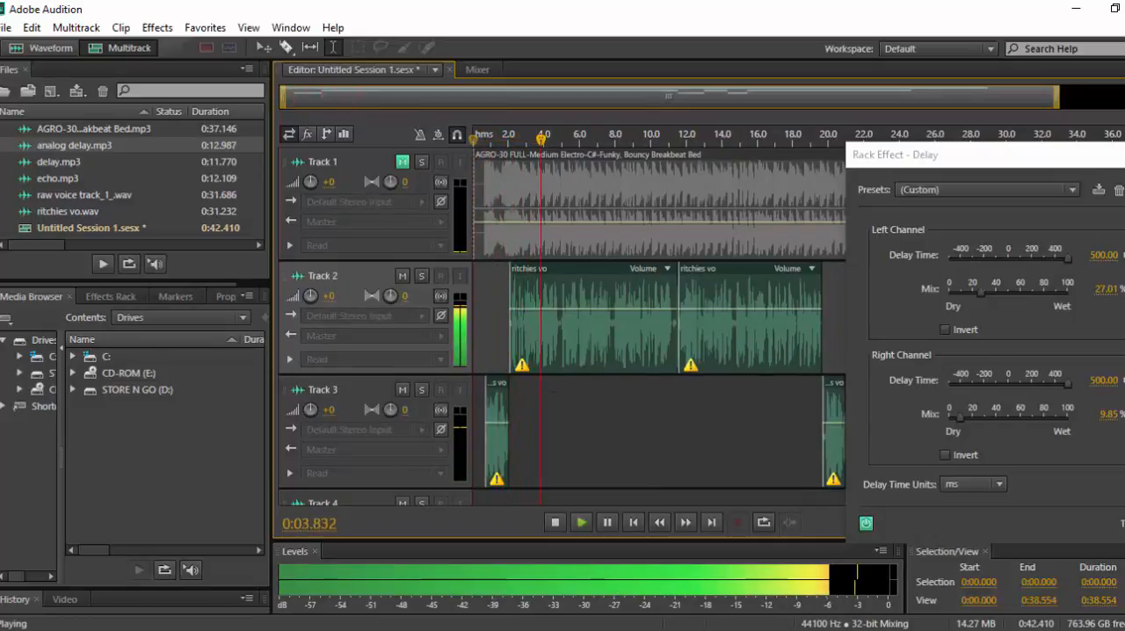
Move the Delay settings further aside, raise the left-channel mix to just above 40%, and audition the session from 0:18.000.
{"action": "left_click_drag", "start_coordinate": [1059, 156], "coordinate": [1124, 155]}
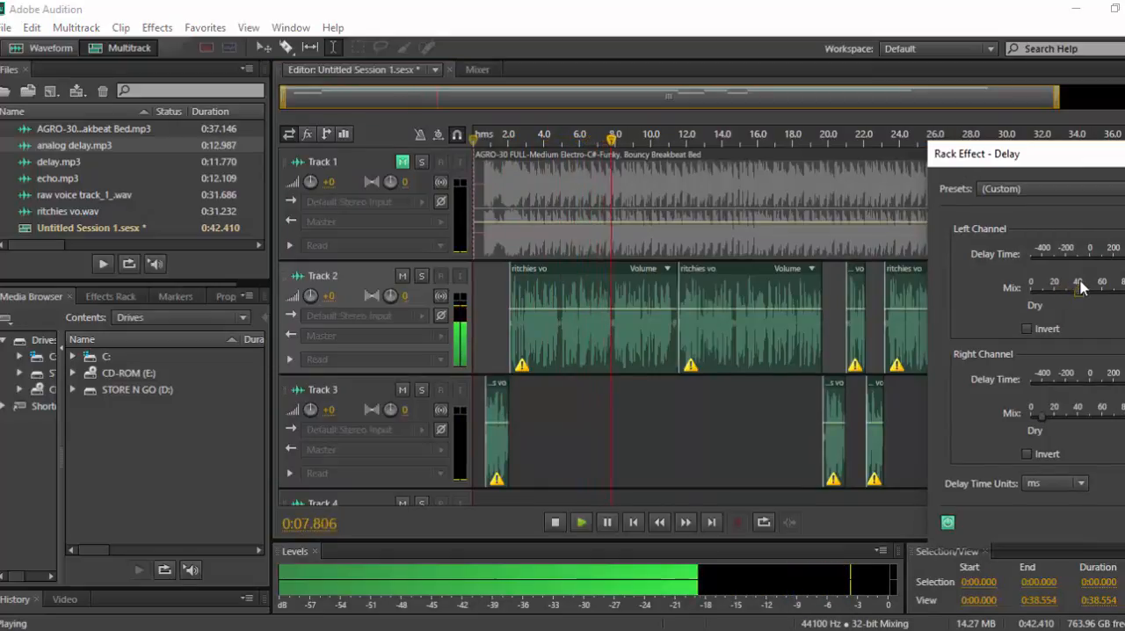
{"action": "key", "text": "space"}
{"action": "left_click", "coordinate": [793, 409]}
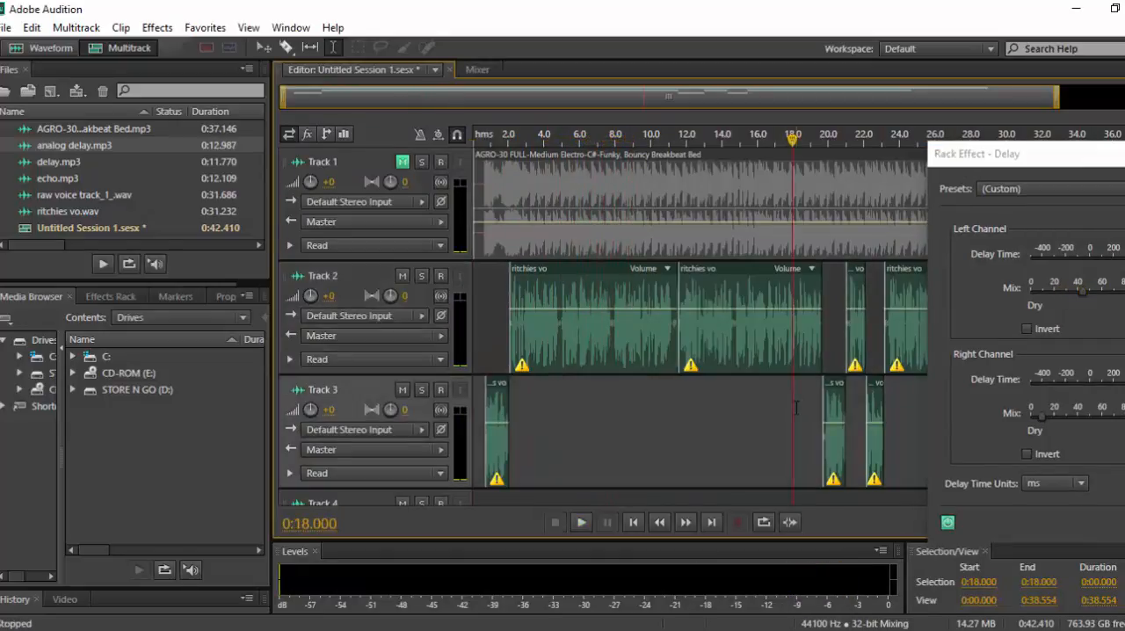
{"action": "key", "text": "space"}
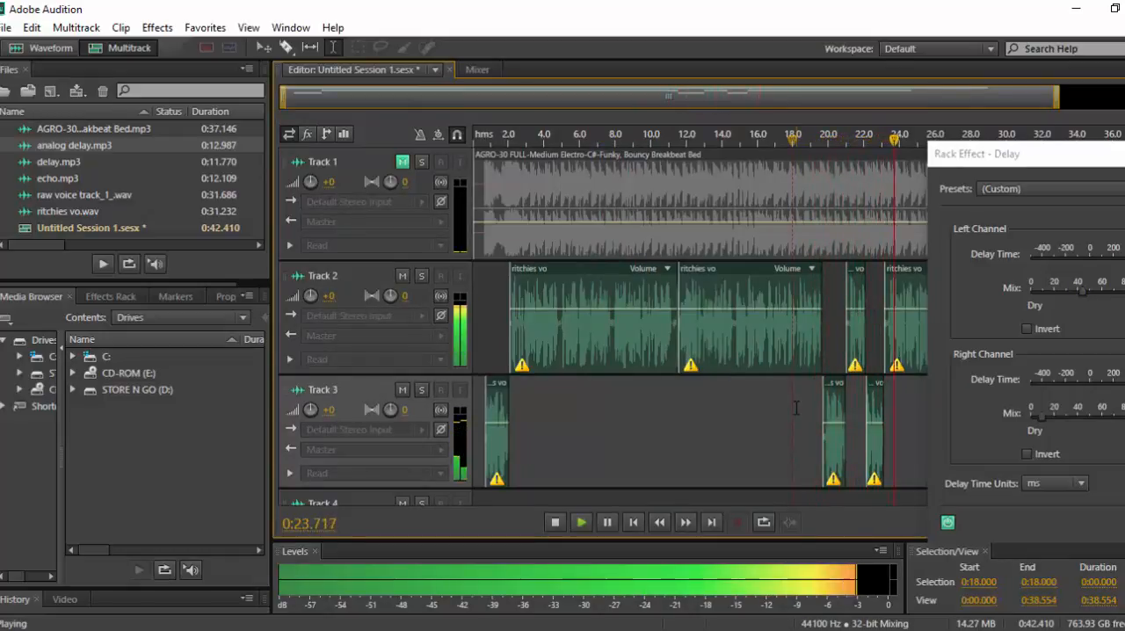
{"action": "key", "text": "space"}
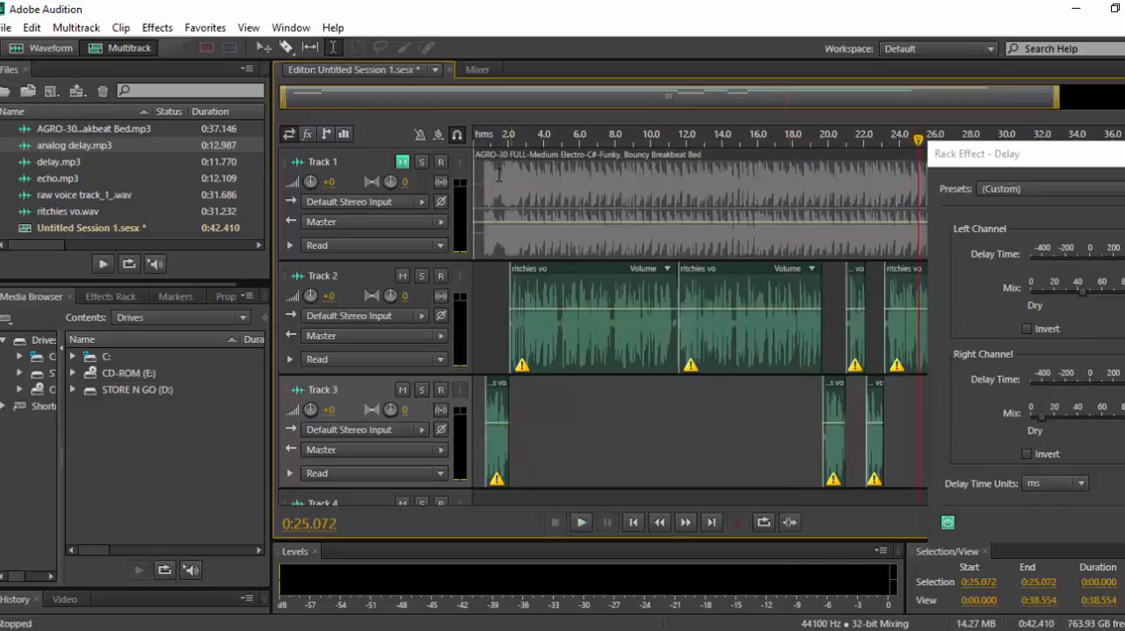
Unmute Track 1 and raise the Delay's right-channel mix to about 40% while playing the session from the start.
{"action": "left_click", "coordinate": [403, 162]}
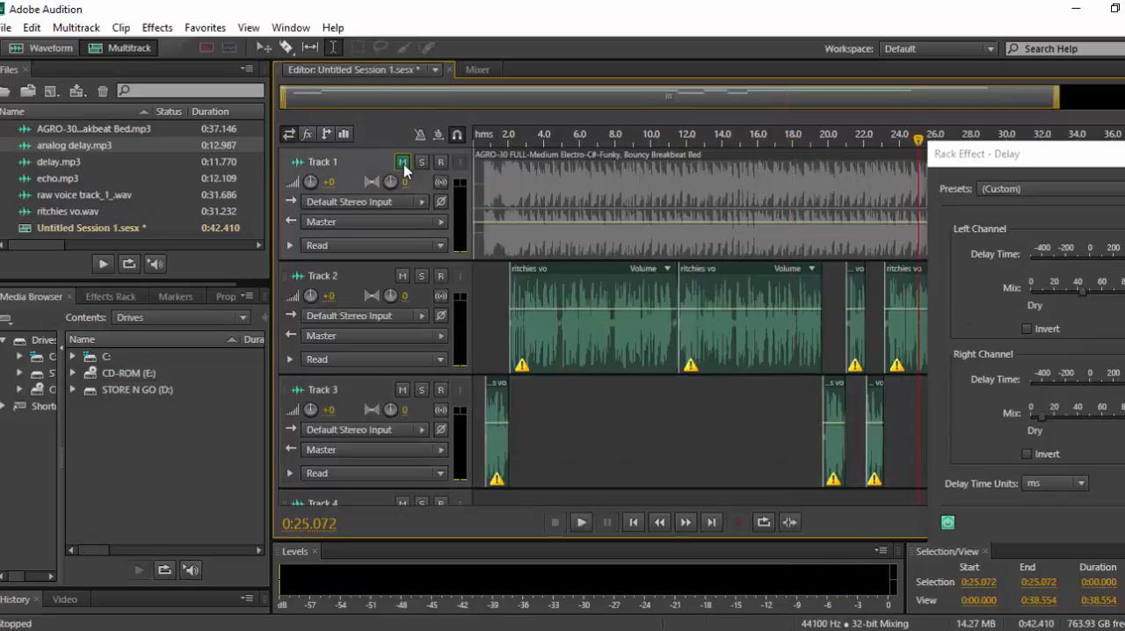
{"action": "left_click", "coordinate": [481, 319]}
{"action": "key", "text": "space"}
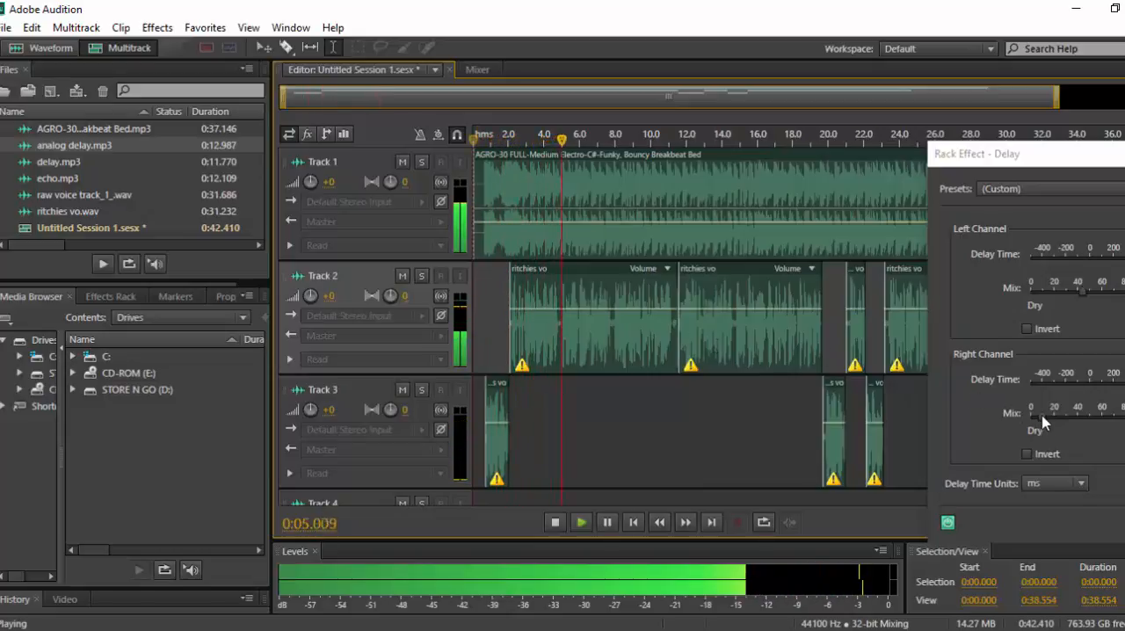
{"action": "left_click_drag", "start_coordinate": [1044, 423], "coordinate": [1066, 416]}
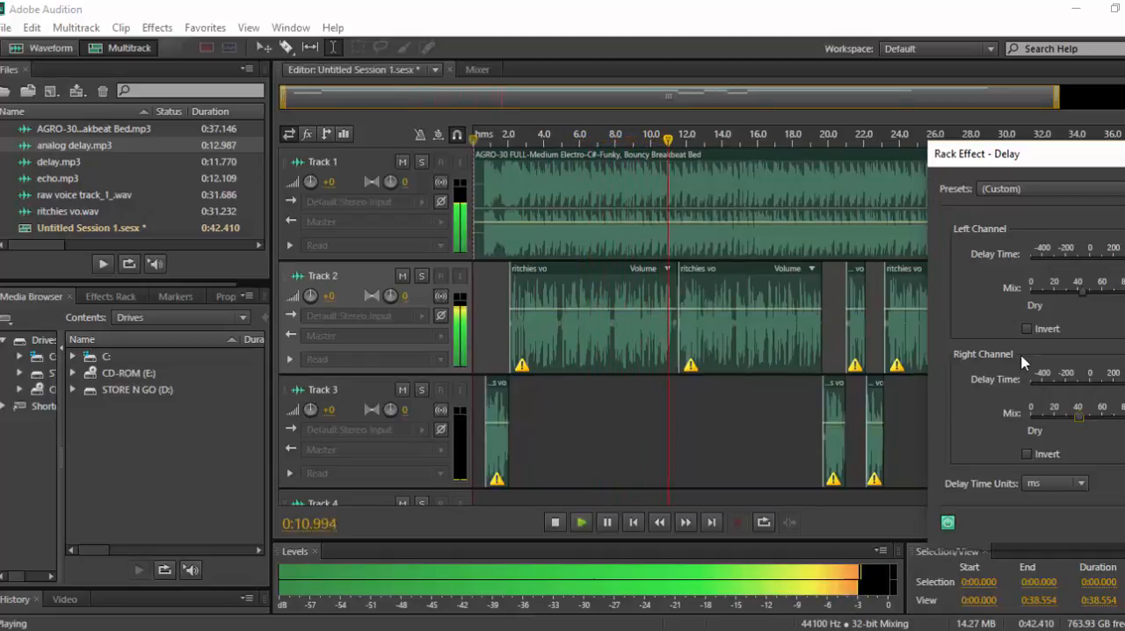
{"action": "key", "text": "space"}
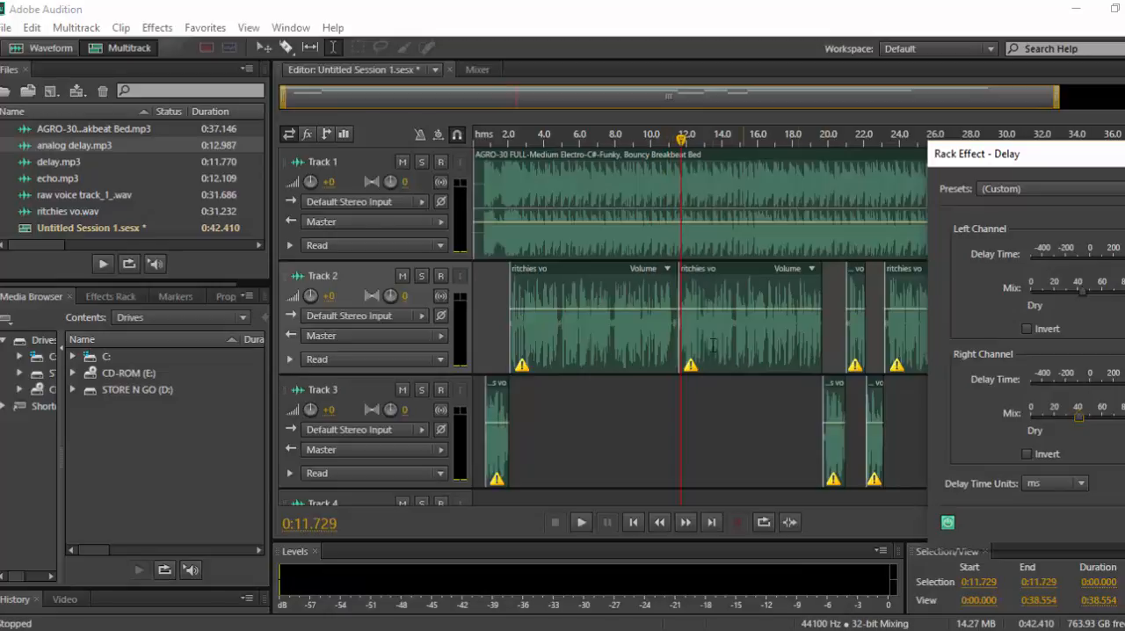
Split the first ritchies vo clip on Track 2 at 0:09.638 and move its short end piece to Track 3 at the same time position.
{"action": "left_click", "coordinate": [645, 329]}
{"action": "right_click", "coordinate": [646, 327]}
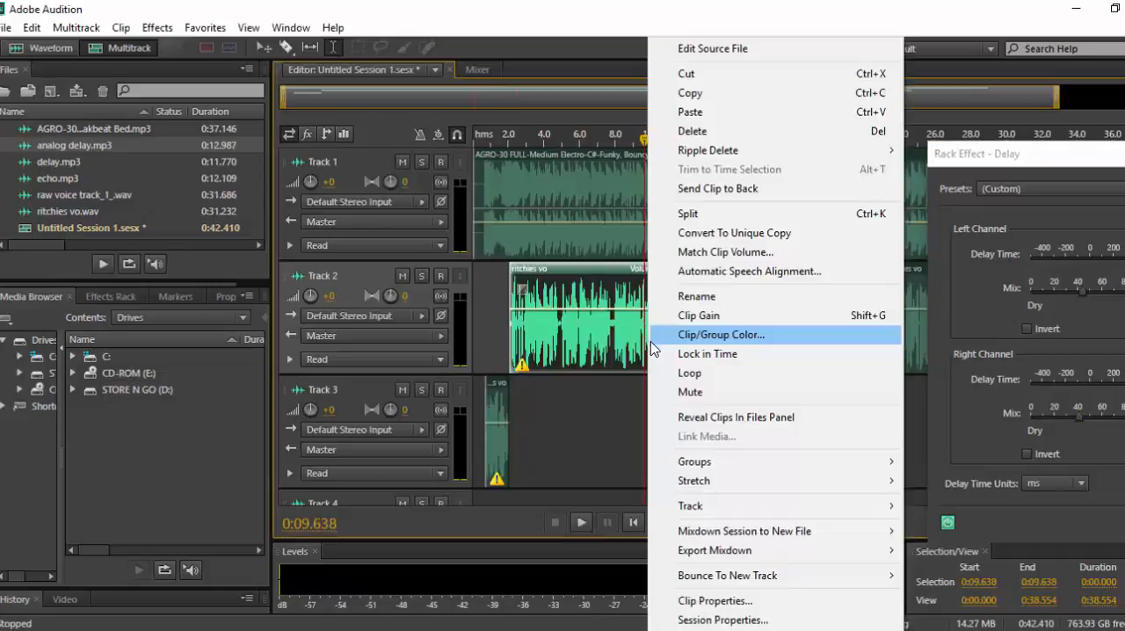
{"action": "left_click", "coordinate": [699, 219]}
{"action": "left_click", "coordinate": [700, 219]}
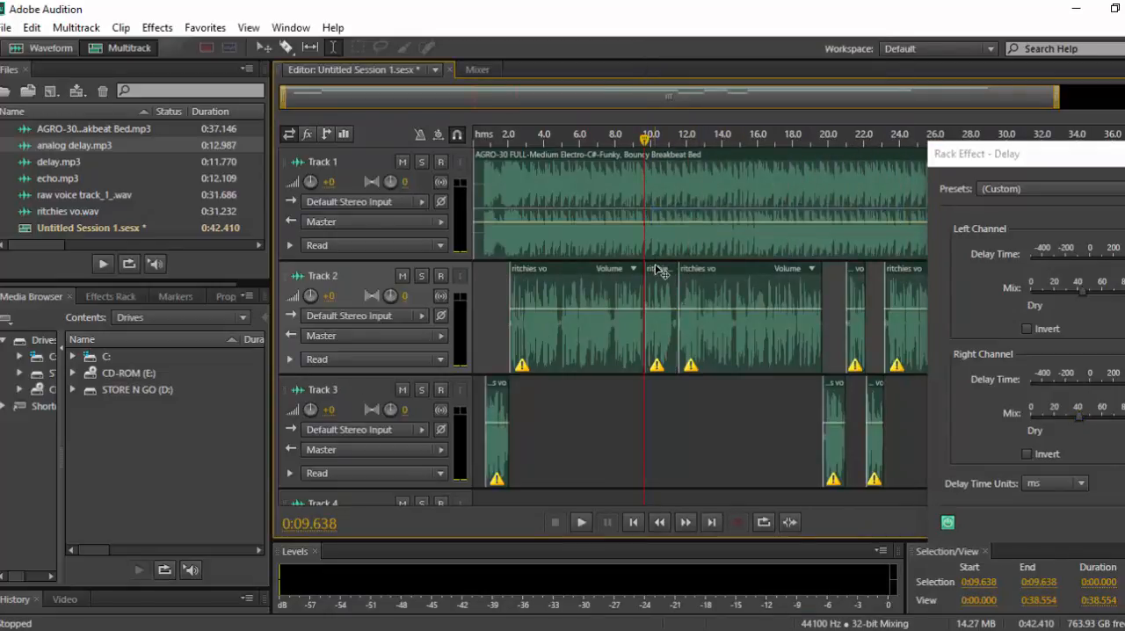
{"action": "left_click_drag", "start_coordinate": [661, 273], "coordinate": [663, 392]}
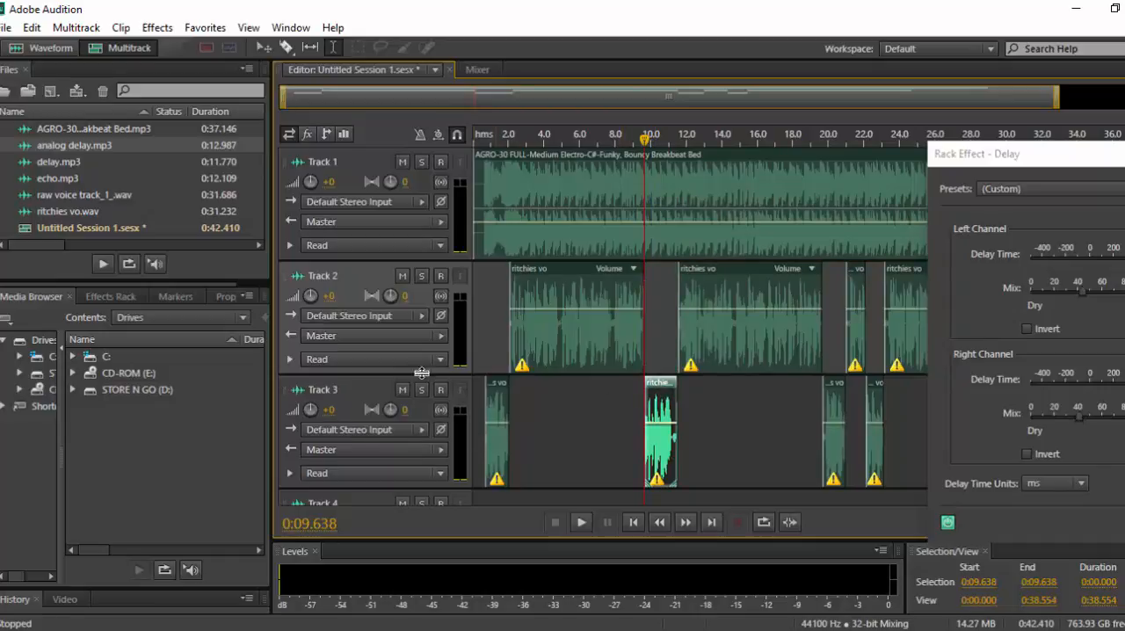
Audition the full mix from 0:00.342 through the delayed phrase on Track 3 that starts at 0:09.638.
{"action": "left_click", "coordinate": [479, 341]}
{"action": "key", "text": "space"}
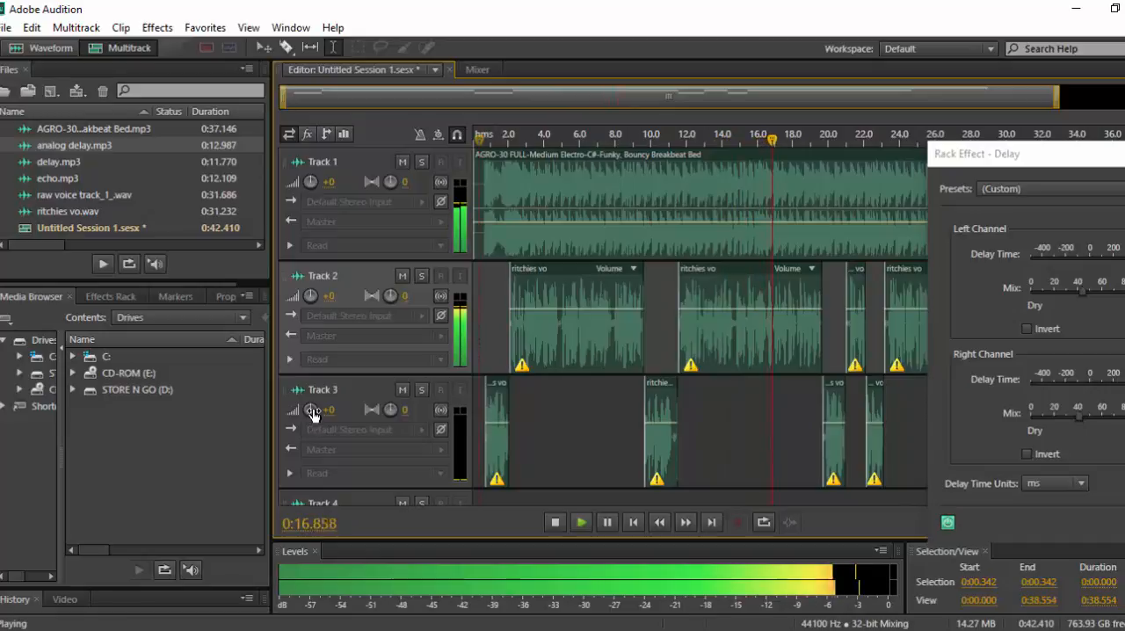
{"action": "key", "text": "space"}
Raise Track 3's volume to +2.7 dB and play the session from 0:00.707.
{"action": "left_click_drag", "start_coordinate": [310, 409], "coordinate": [312, 408]}
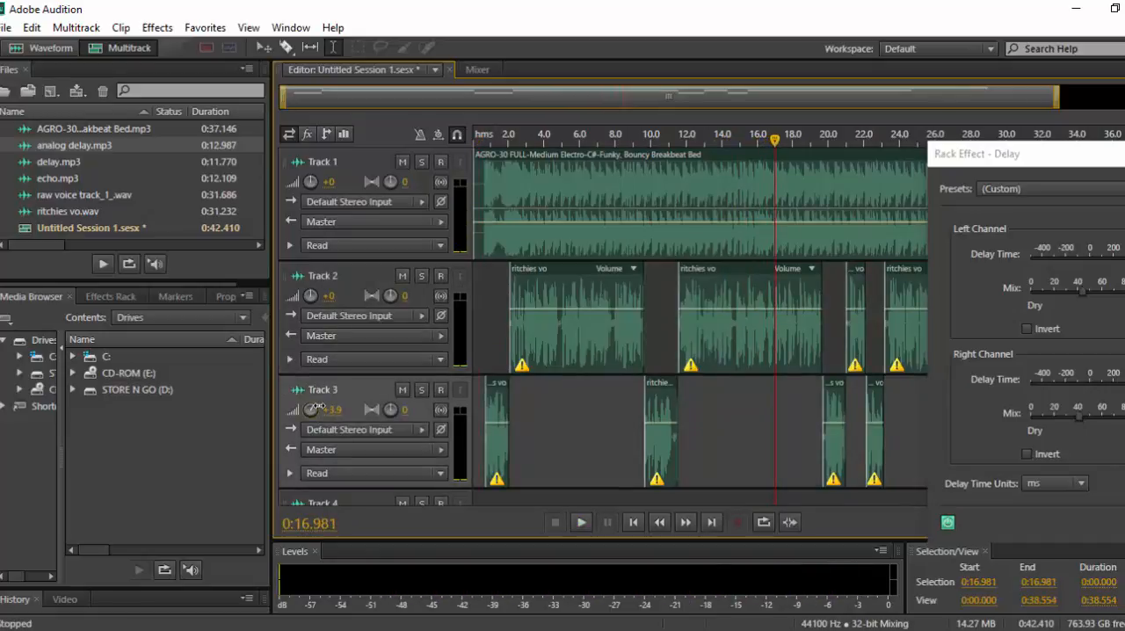
{"action": "left_click", "coordinate": [486, 336]}
{"action": "key", "text": "space"}
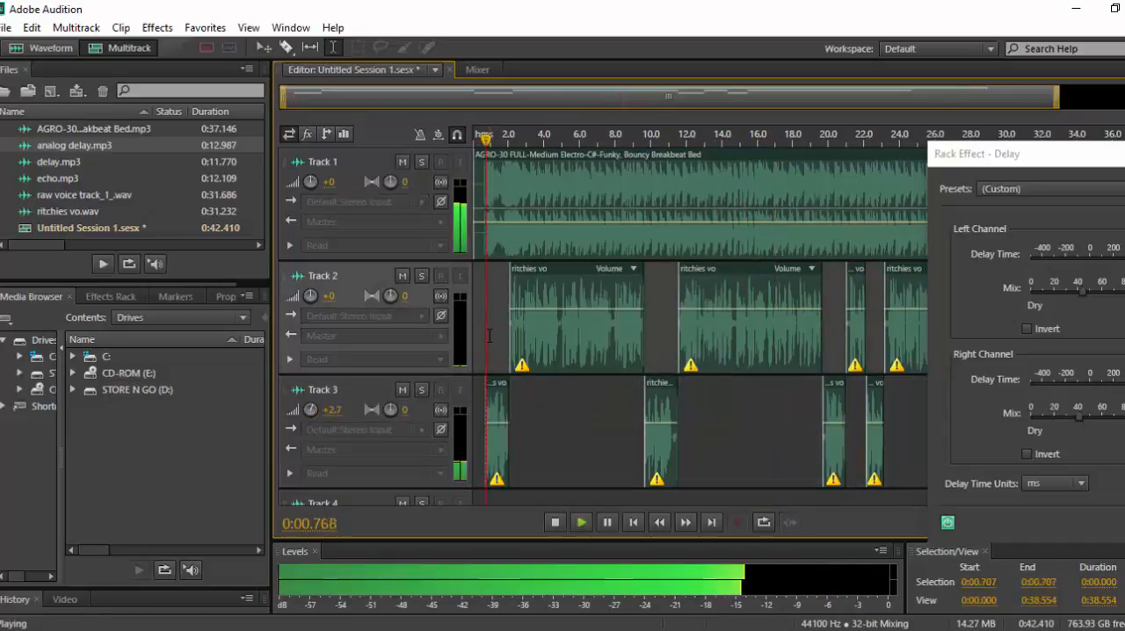
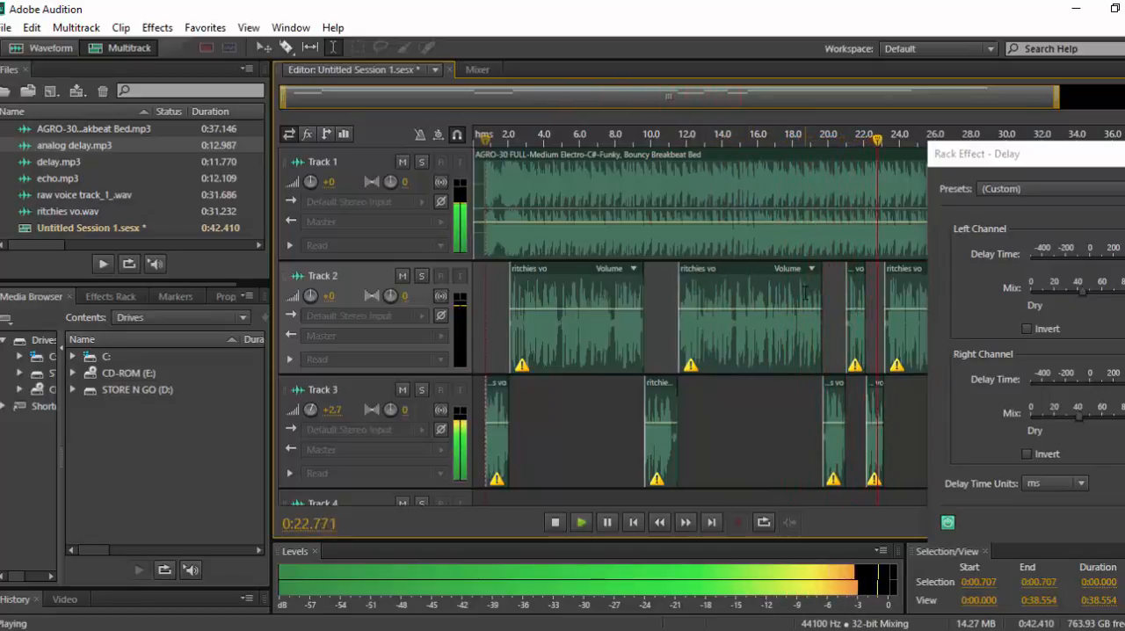
Stop playback and review the left and right channel settings of Track 3's Delay effect.
{"action": "key", "text": "space"}
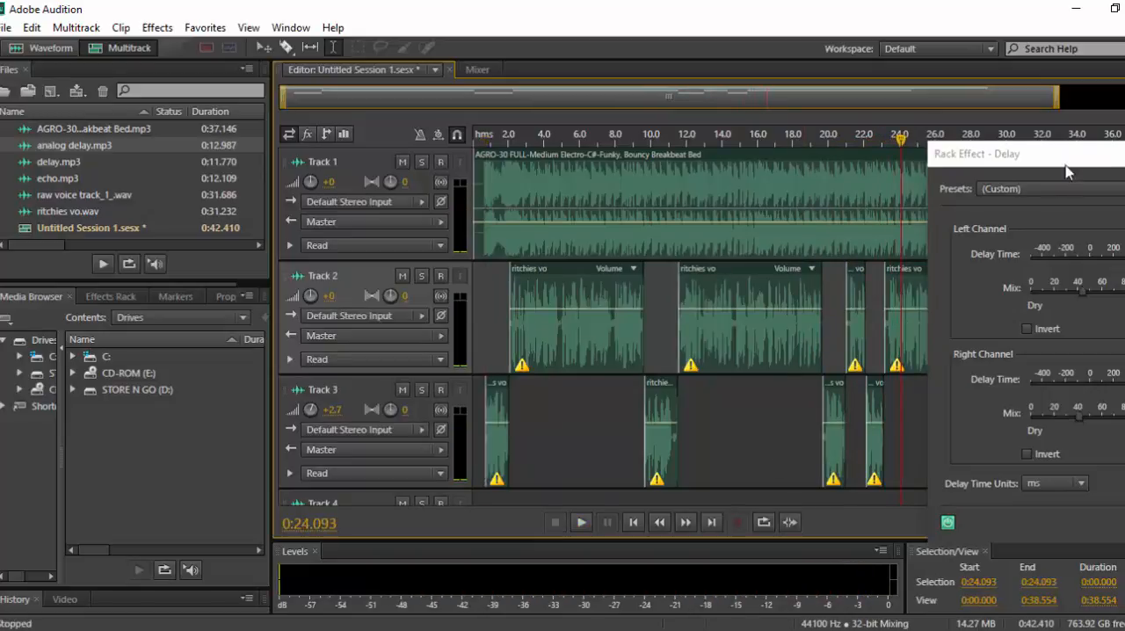
{"action": "left_click_drag", "start_coordinate": [985, 156], "coordinate": [797, 97]}
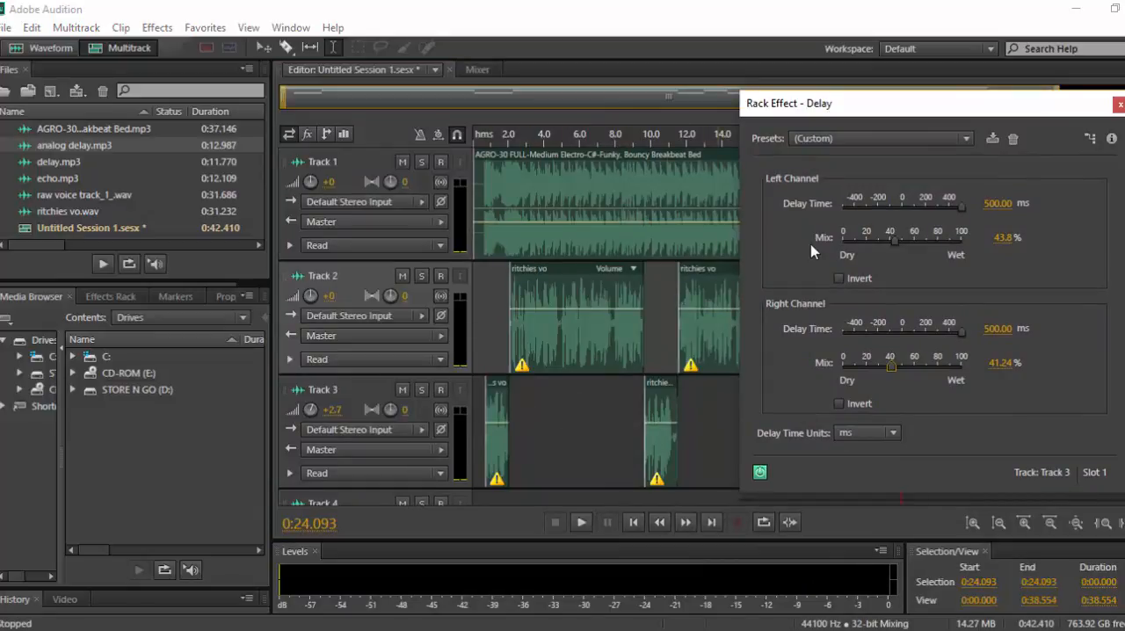
{"action": "left_click_drag", "start_coordinate": [1037, 106], "coordinate": [1124, 89]}
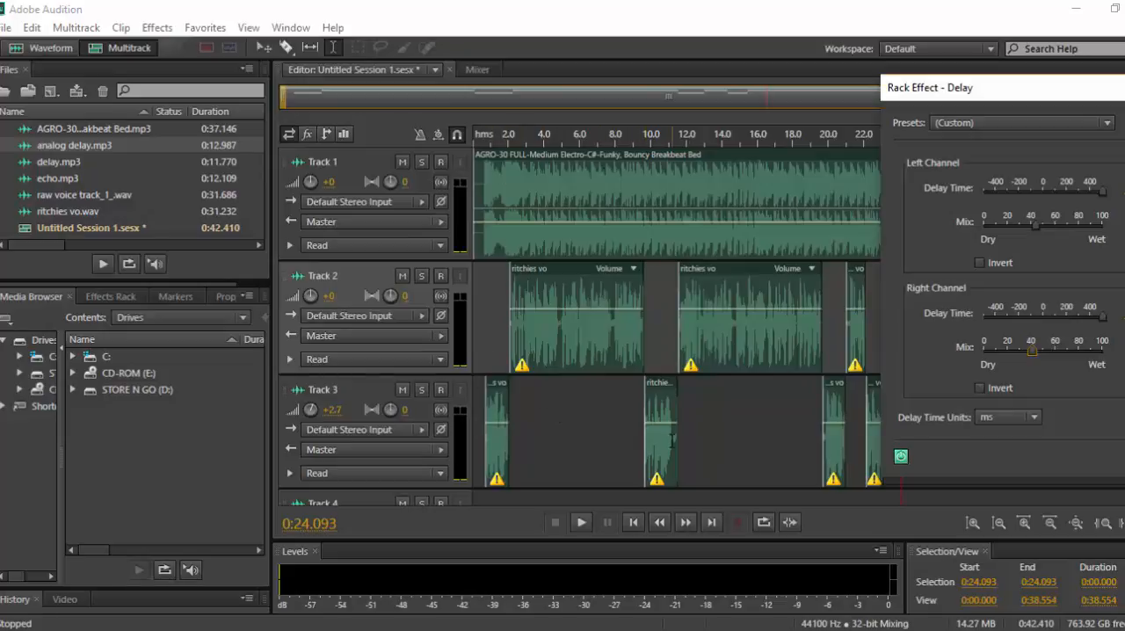
View the Mixer with the multitrack session active and with the ritchies vo.wav waveform open, and return to the session.
{"action": "left_click", "coordinate": [476, 71]}
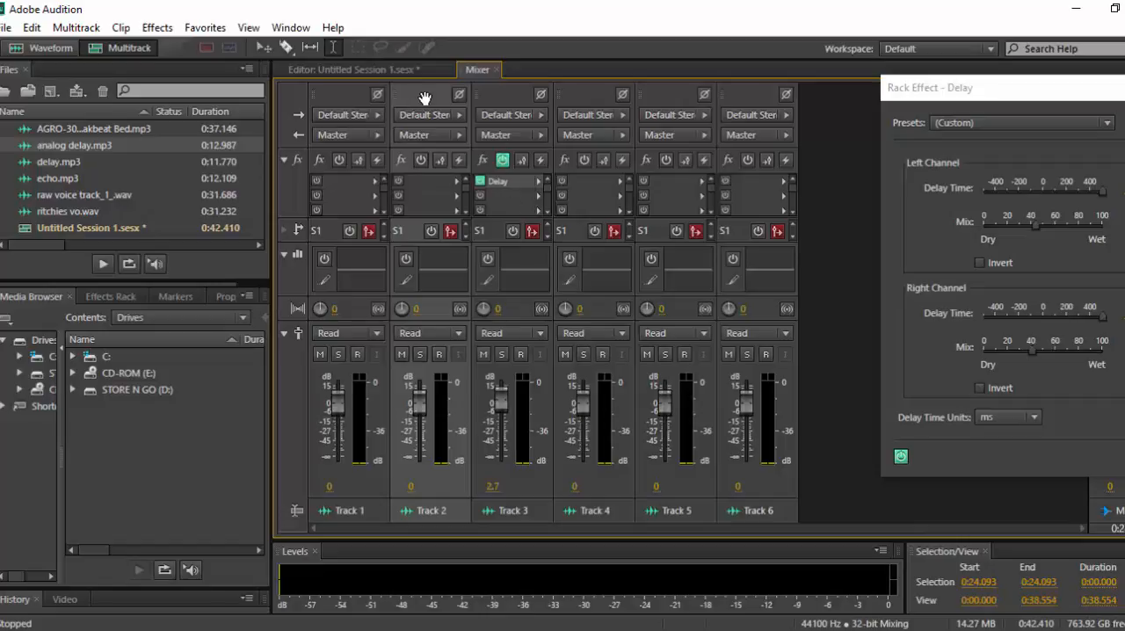
{"action": "left_click", "coordinate": [382, 70]}
{"action": "double_click", "coordinate": [552, 347]}
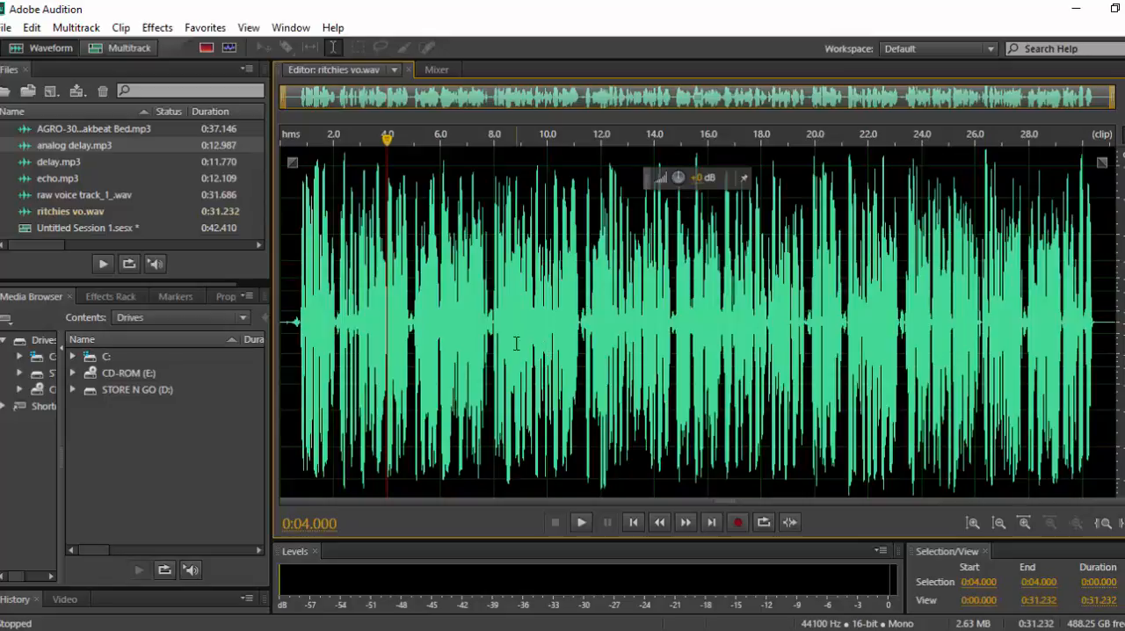
{"action": "left_click", "coordinate": [439, 72]}
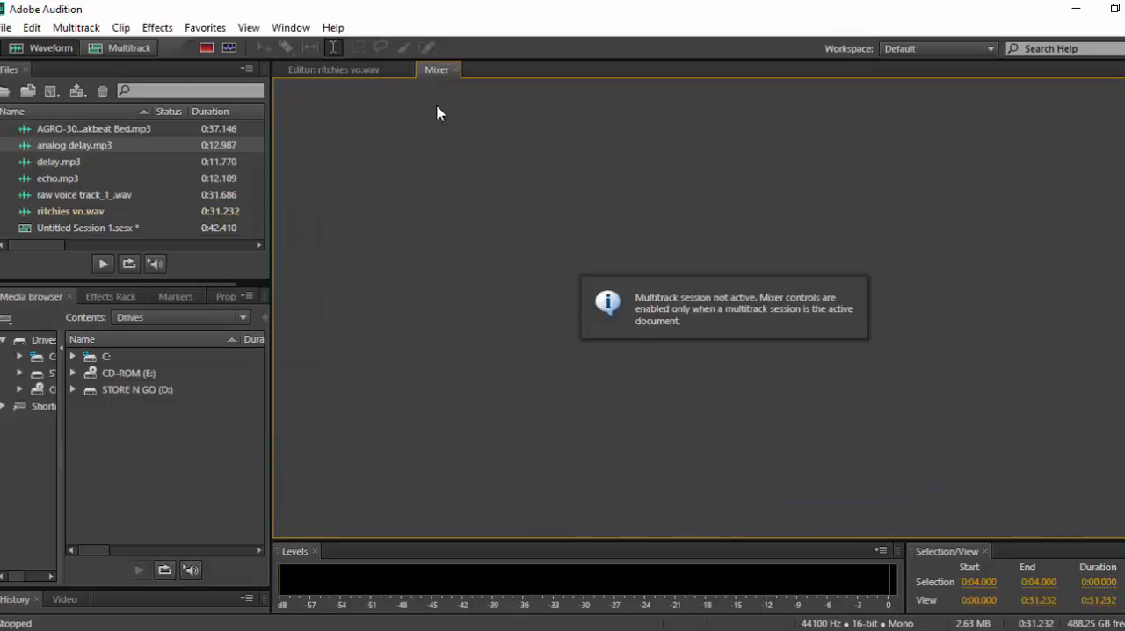
{"action": "left_click", "coordinate": [376, 70]}
{"action": "left_click", "coordinate": [123, 47]}
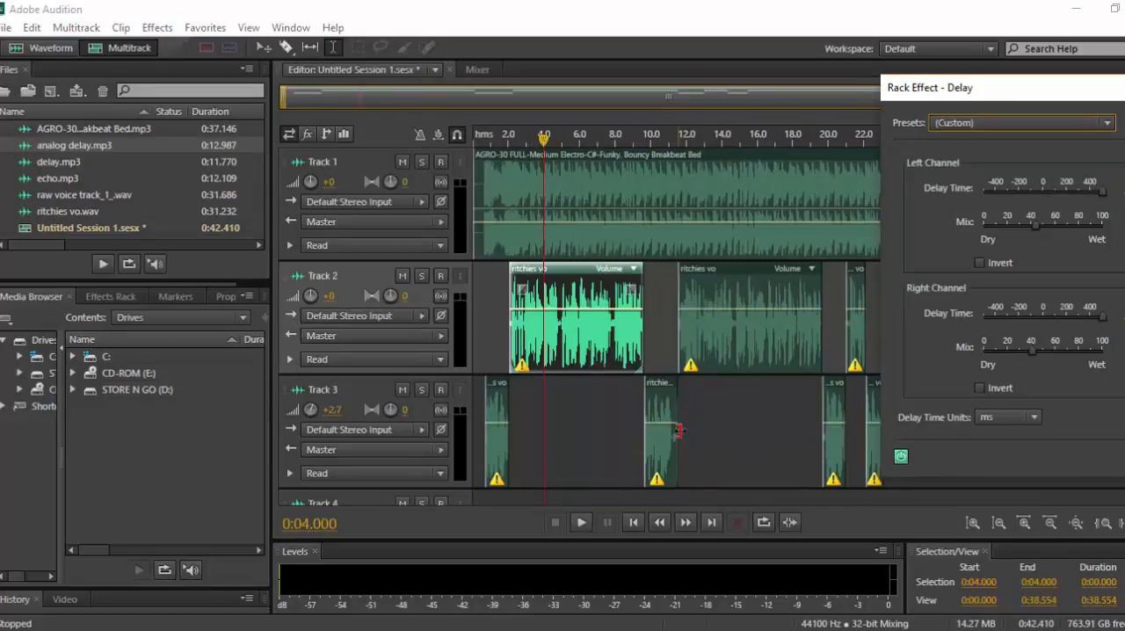
Open the first Track 2 clip in the waveform editor, return to the multitrack session and place the playhead at 0:08.000.
{"action": "double_click", "coordinate": [594, 347]}
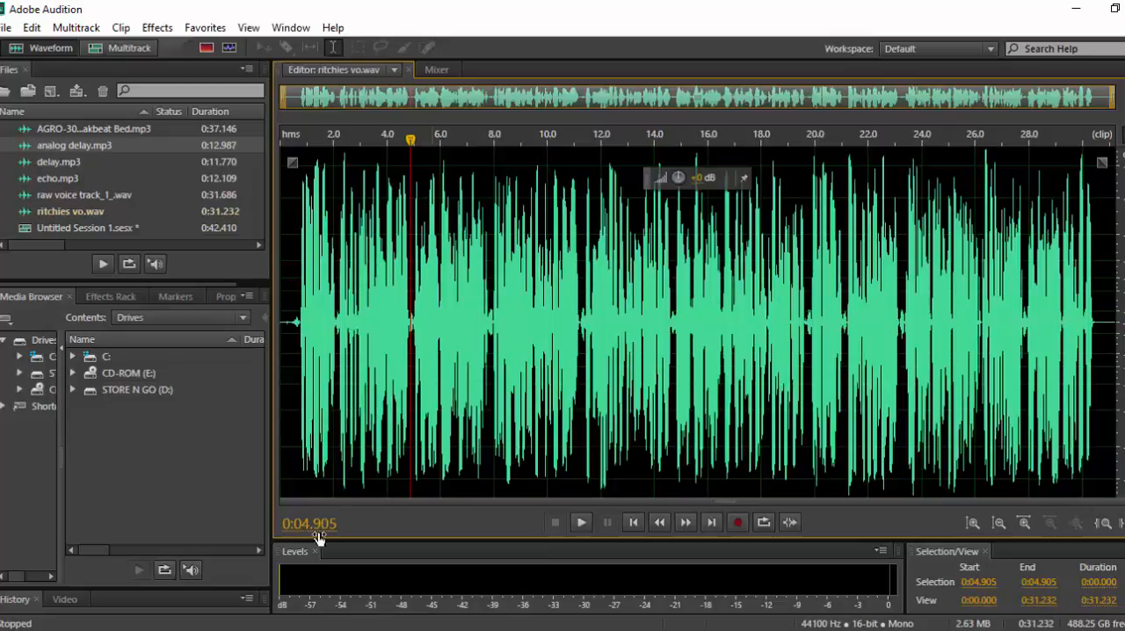
{"action": "left_click", "coordinate": [588, 305]}
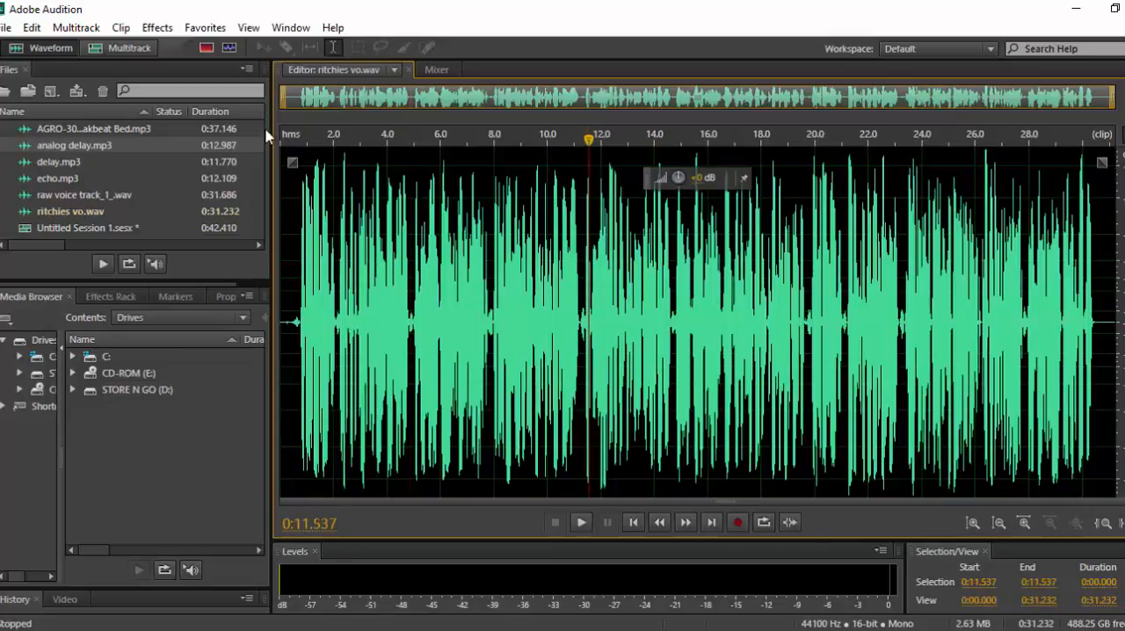
{"action": "left_click", "coordinate": [122, 49]}
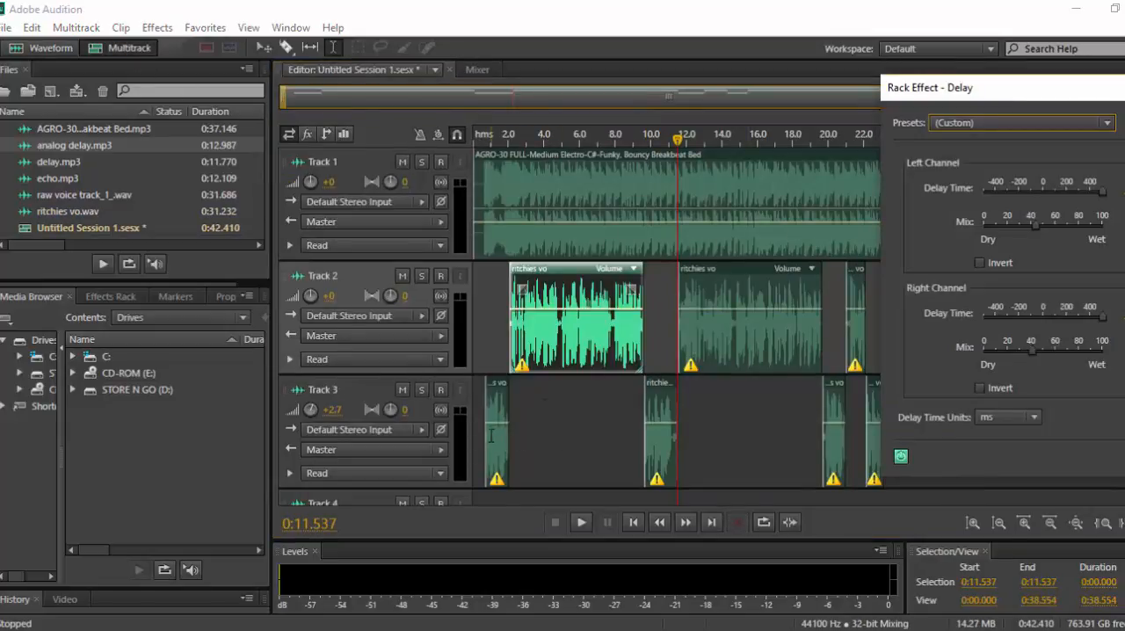
{"action": "left_click", "coordinate": [612, 415]}
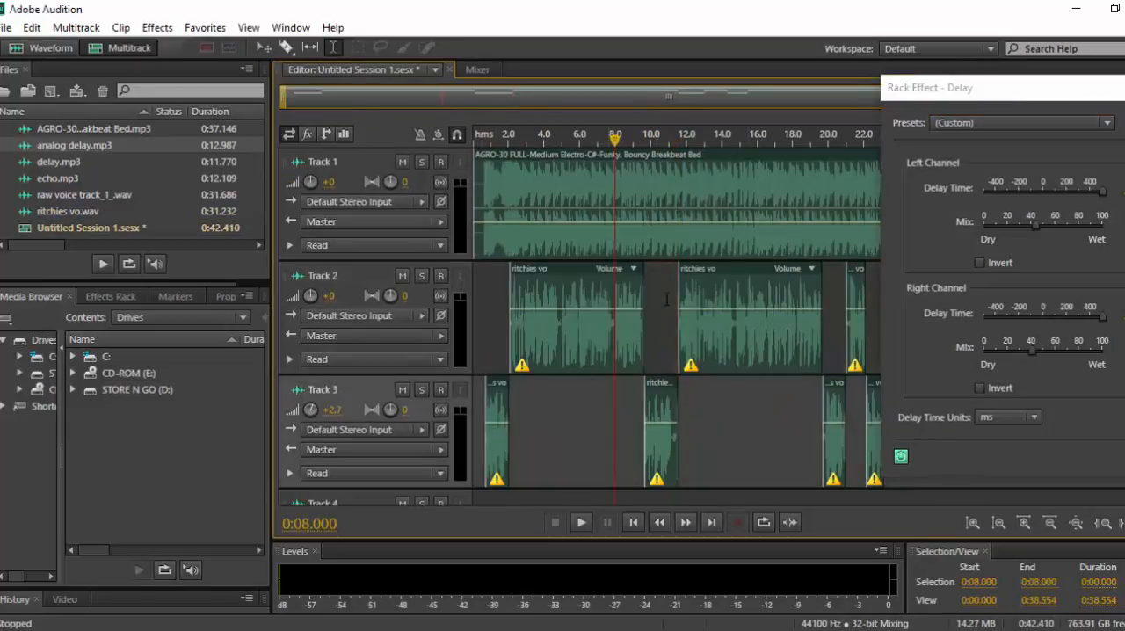
Show the effects slots in the track headers and close the Delay settings window.
{"action": "left_click", "coordinate": [307, 141]}
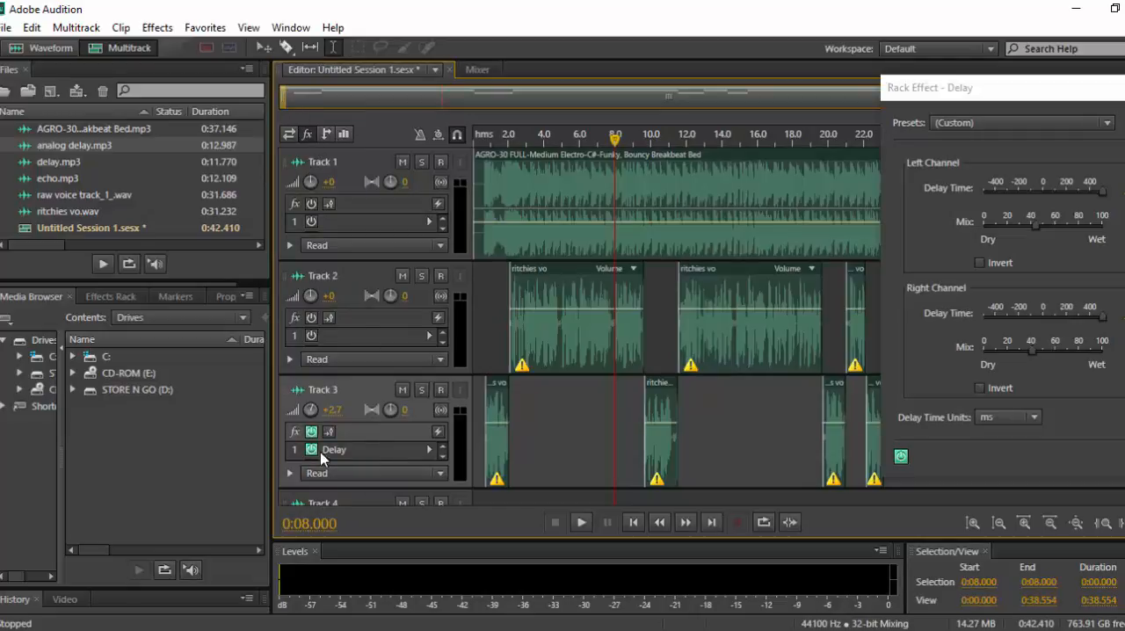
{"action": "left_click_drag", "start_coordinate": [984, 91], "coordinate": [775, 94]}
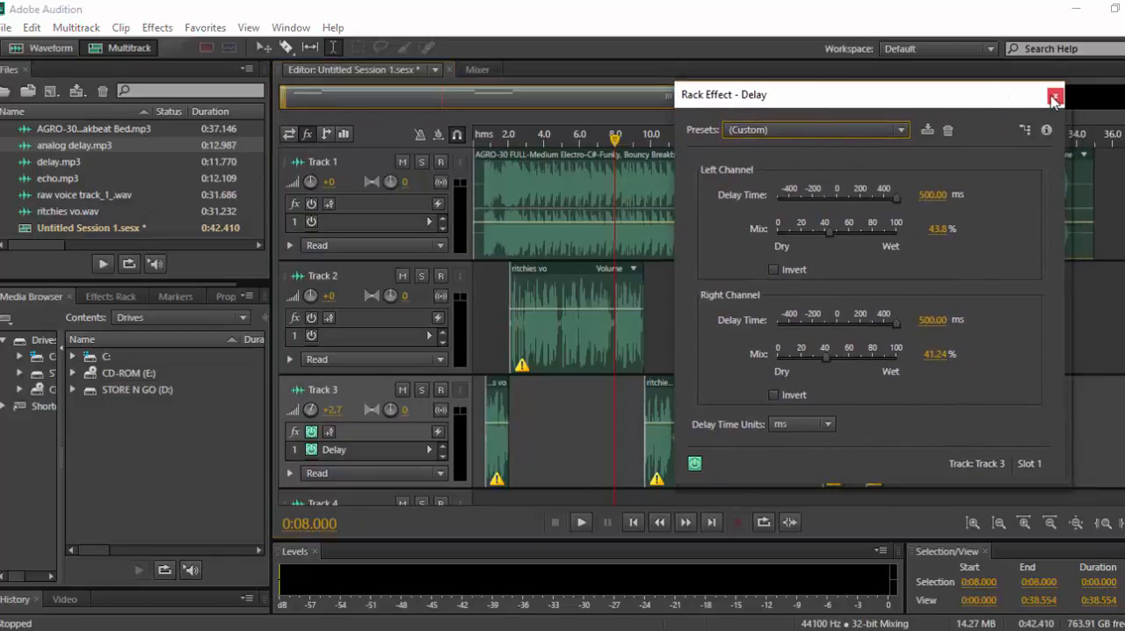
{"action": "left_click", "coordinate": [1054, 96]}
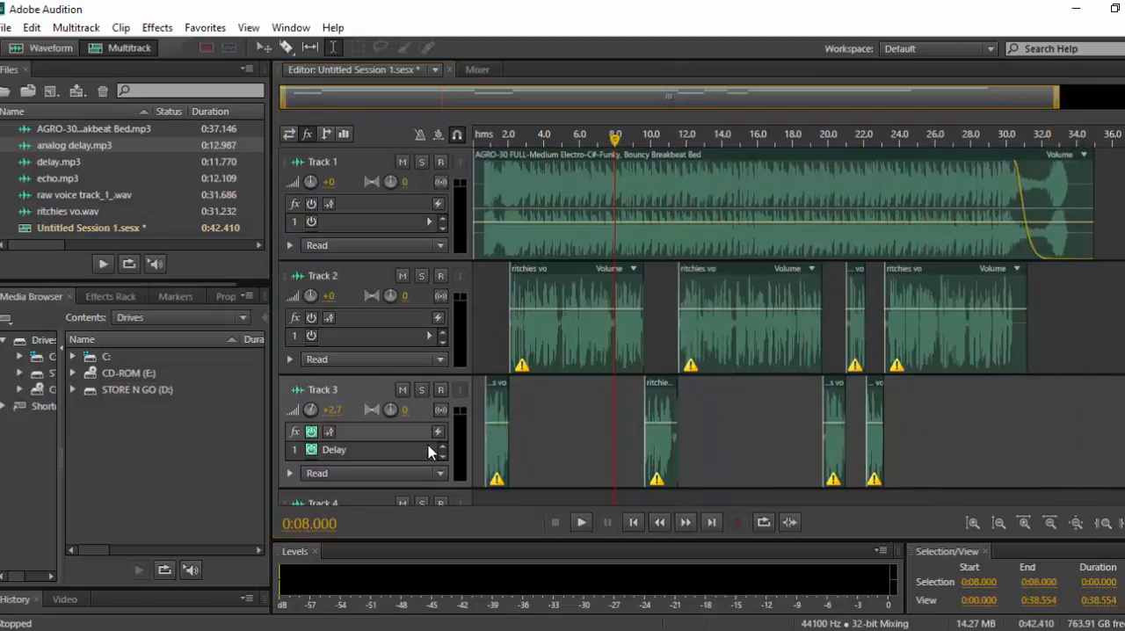
Replace the Delay in Track 3's first effect slot with Analog Delay.
{"action": "left_click", "coordinate": [429, 449]}
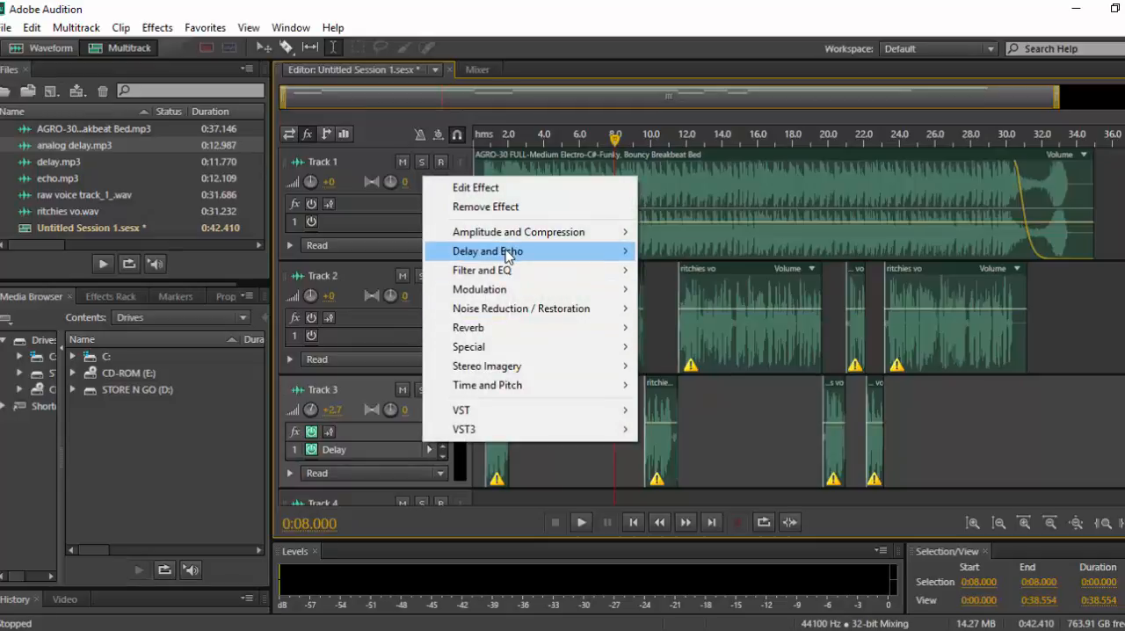
{"action": "mouse_move", "coordinate": [508, 255]}
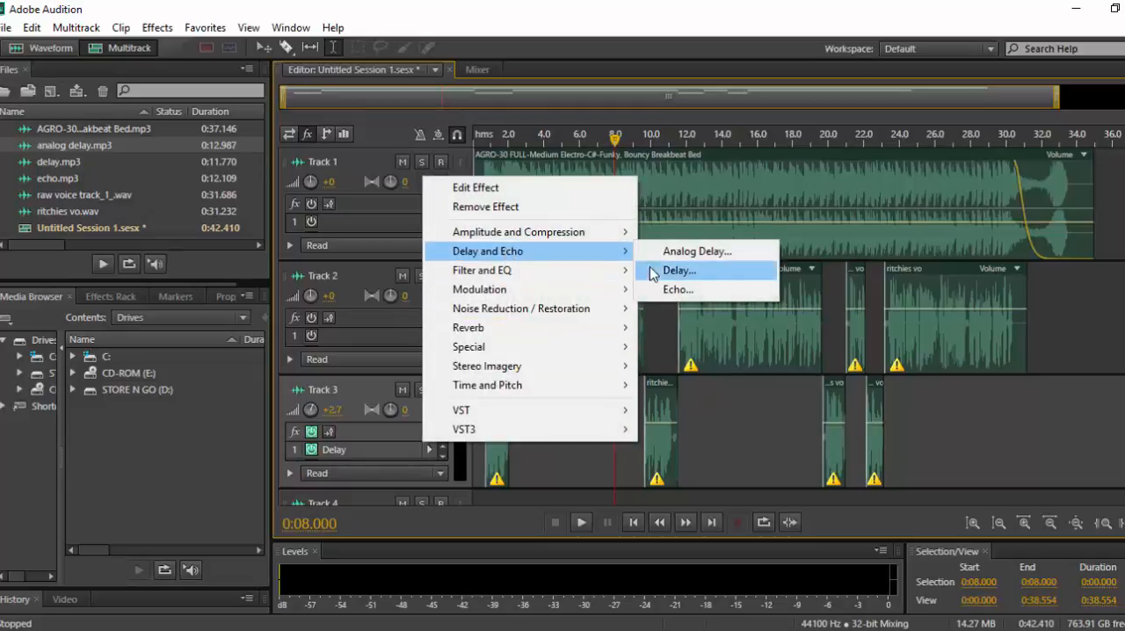
{"action": "left_click", "coordinate": [705, 255]}
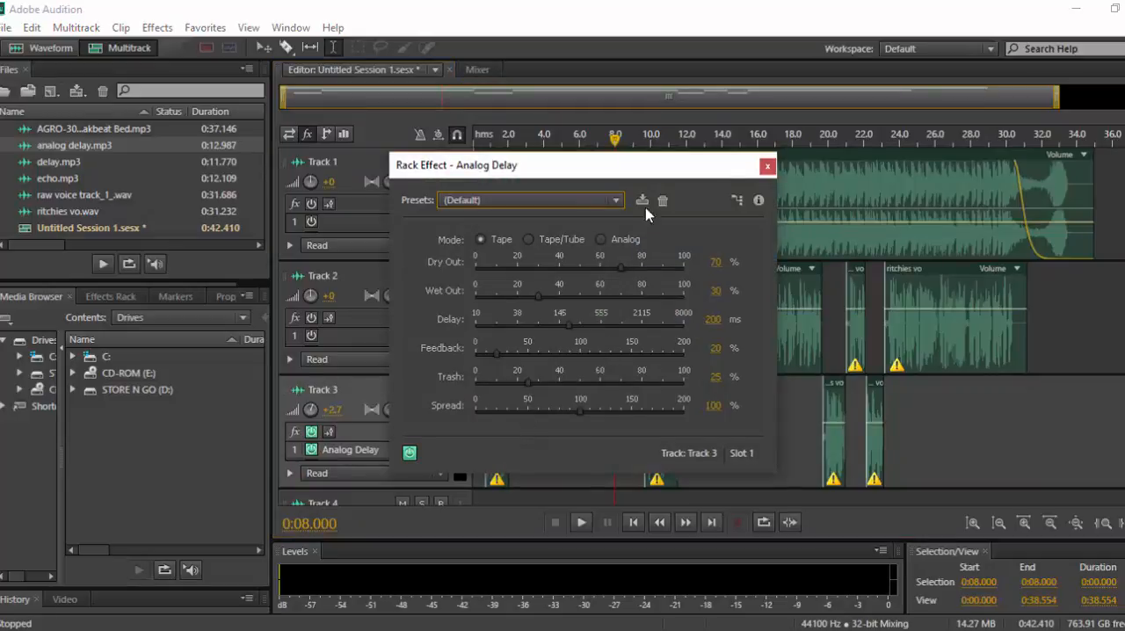
{"action": "left_click_drag", "start_coordinate": [678, 165], "coordinate": [934, 177]}
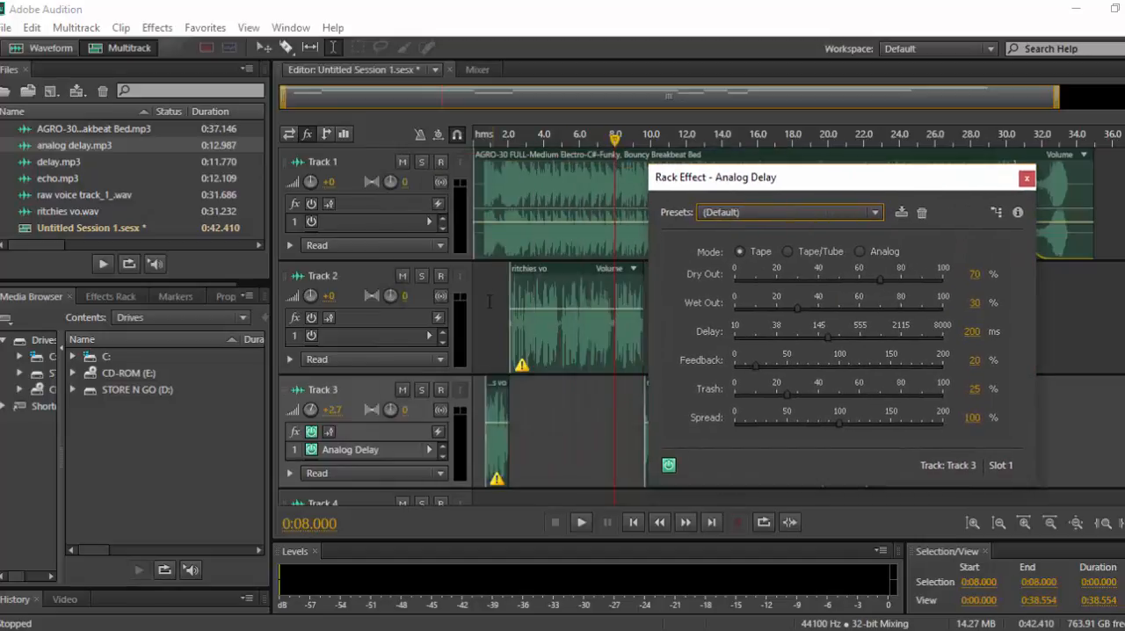
Set Track 3's Analog Delay to Dry Out 100%, Wet Out 29%, Delay 339 ms, Feedback 25% and Trash 100%.
{"action": "left_click", "coordinate": [479, 295]}
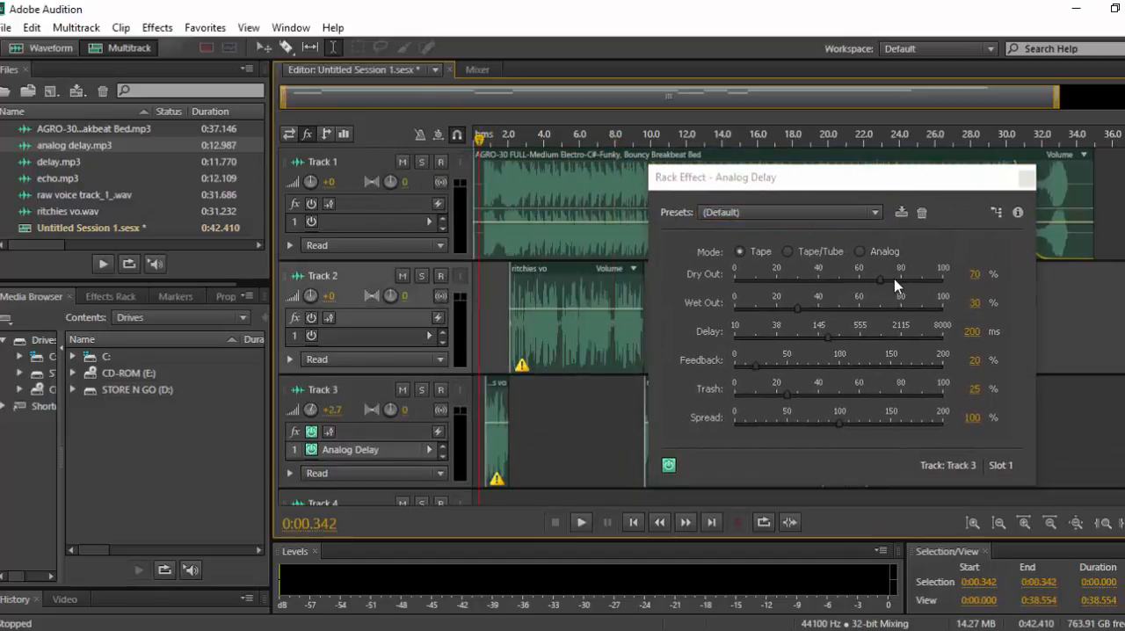
{"action": "left_click", "coordinate": [877, 282]}
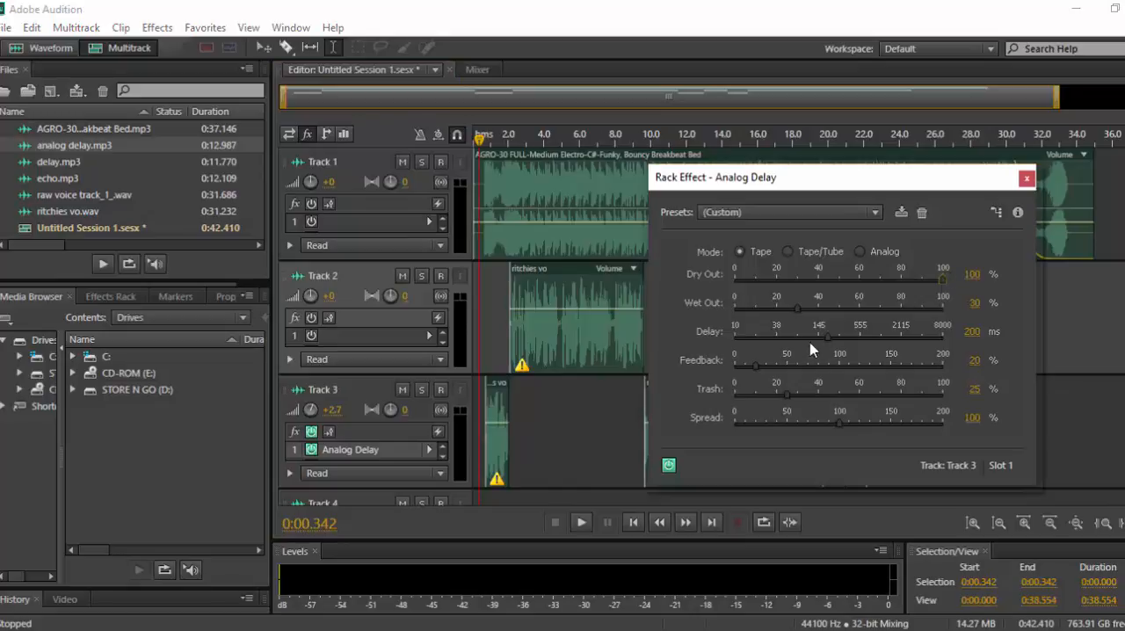
{"action": "left_click_drag", "start_coordinate": [801, 308], "coordinate": [849, 331]}
{"action": "left_click_drag", "start_coordinate": [756, 368], "coordinate": [992, 384]}
Play the session from the start while lowering Track 3's volume to +0.6 dB and raising the Analog Delay's delay time to 379 ms.
{"action": "left_click", "coordinate": [476, 304]}
{"action": "key", "text": "space"}
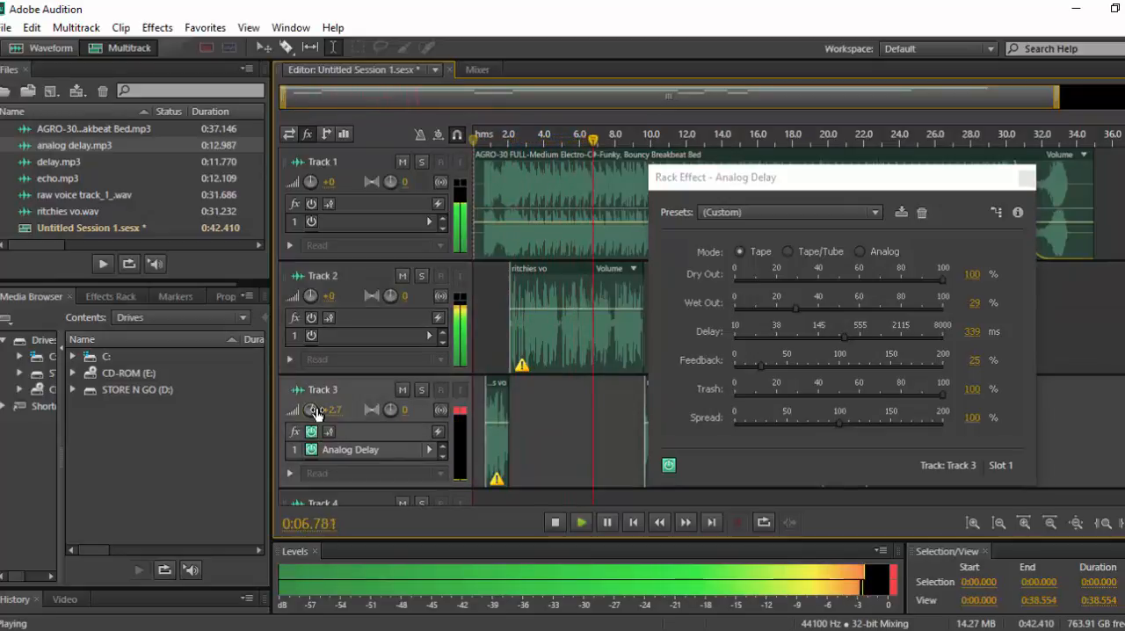
{"action": "left_click_drag", "start_coordinate": [316, 412], "coordinate": [313, 411]}
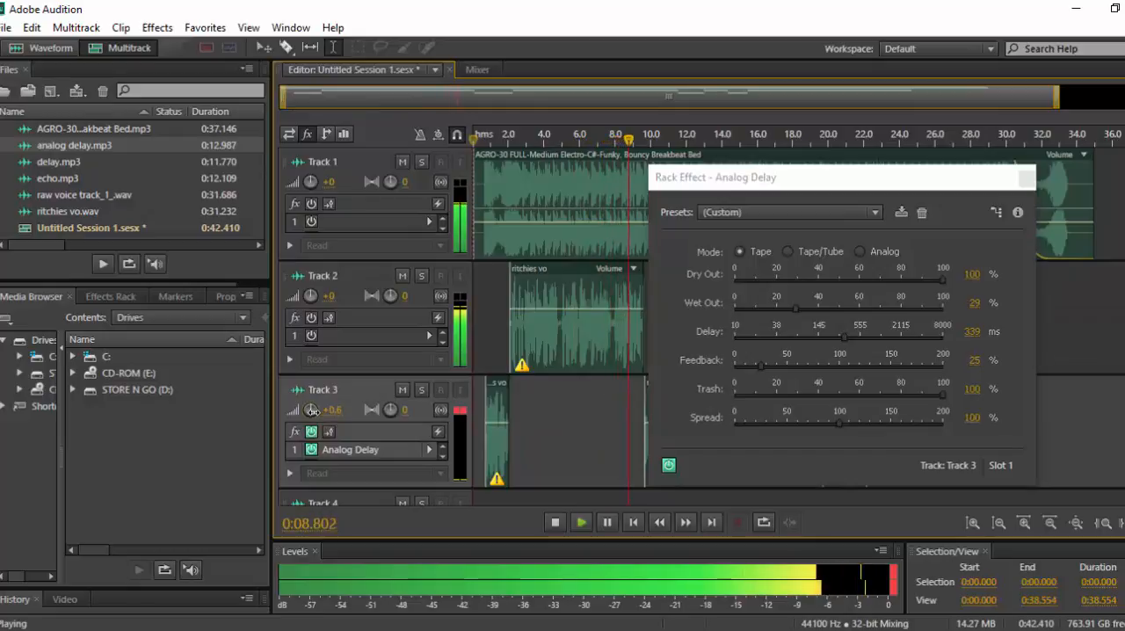
{"action": "left_click_drag", "start_coordinate": [850, 183], "coordinate": [1016, 203]}
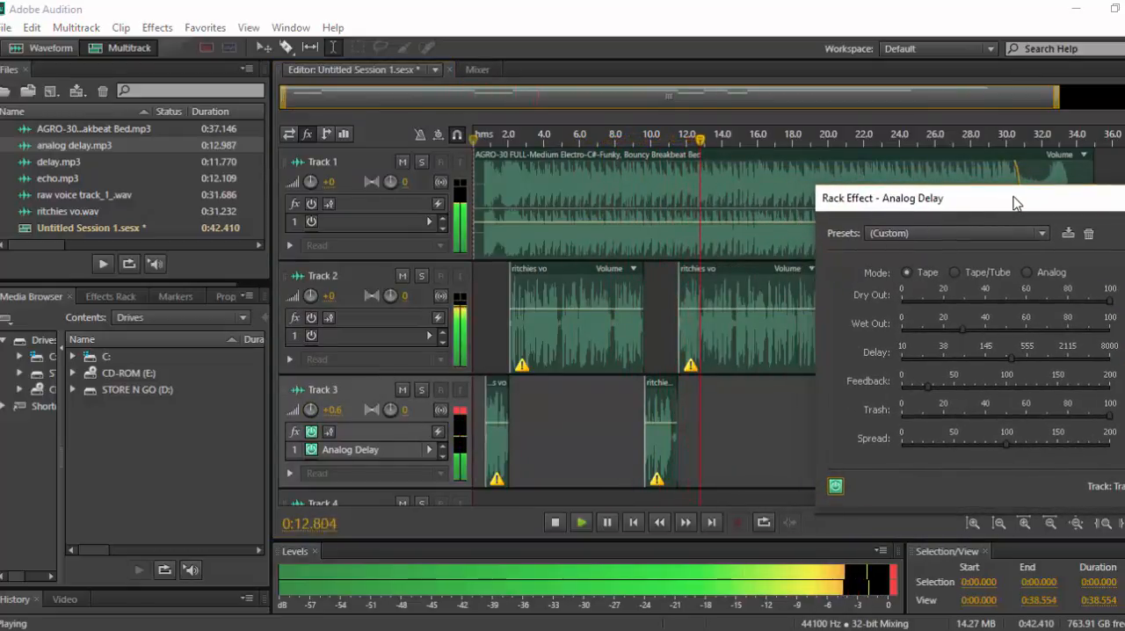
{"action": "left_click_drag", "start_coordinate": [1016, 203], "coordinate": [1118, 114]}
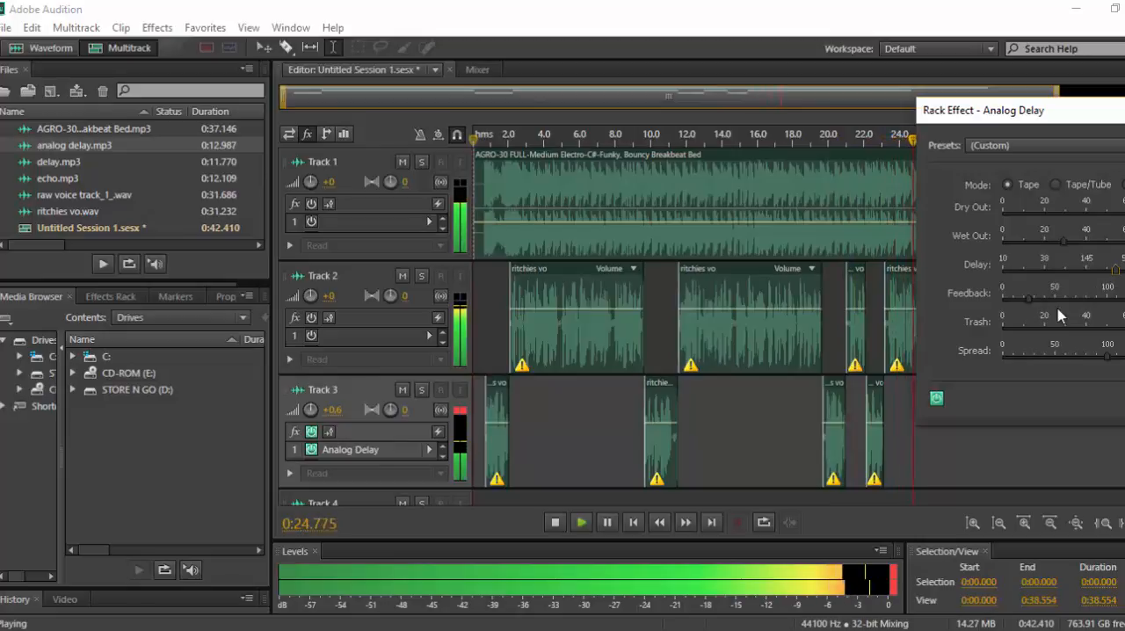
{"action": "key", "text": "space"}
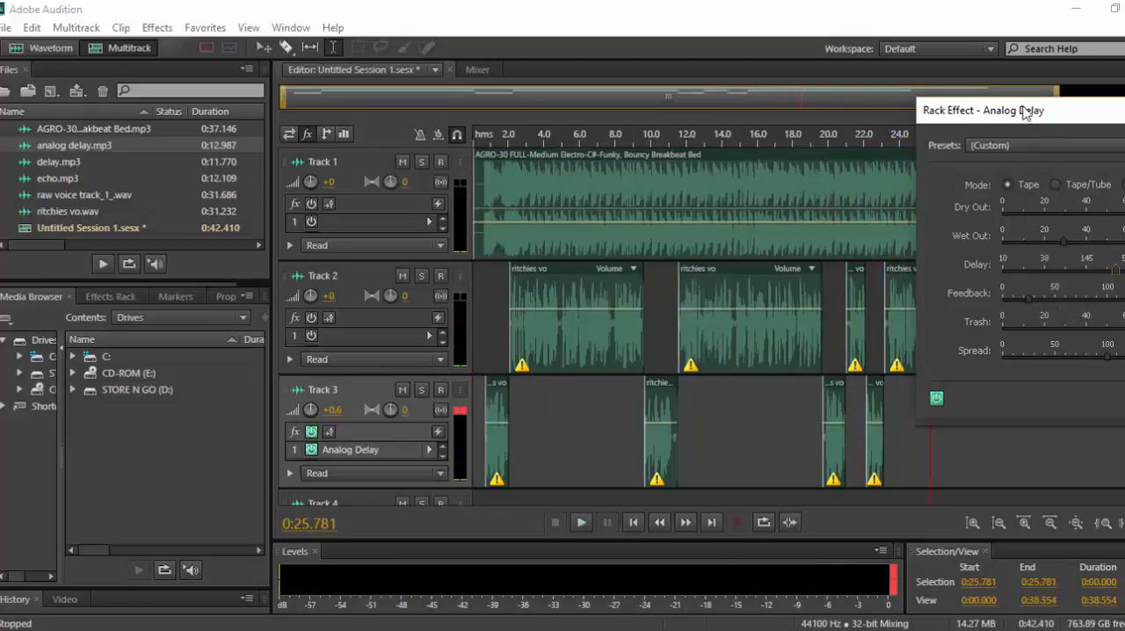
Review the Analog Delay settings on Track 3 and close the effect window.
{"action": "left_click_drag", "start_coordinate": [1026, 113], "coordinate": [921, 122]}
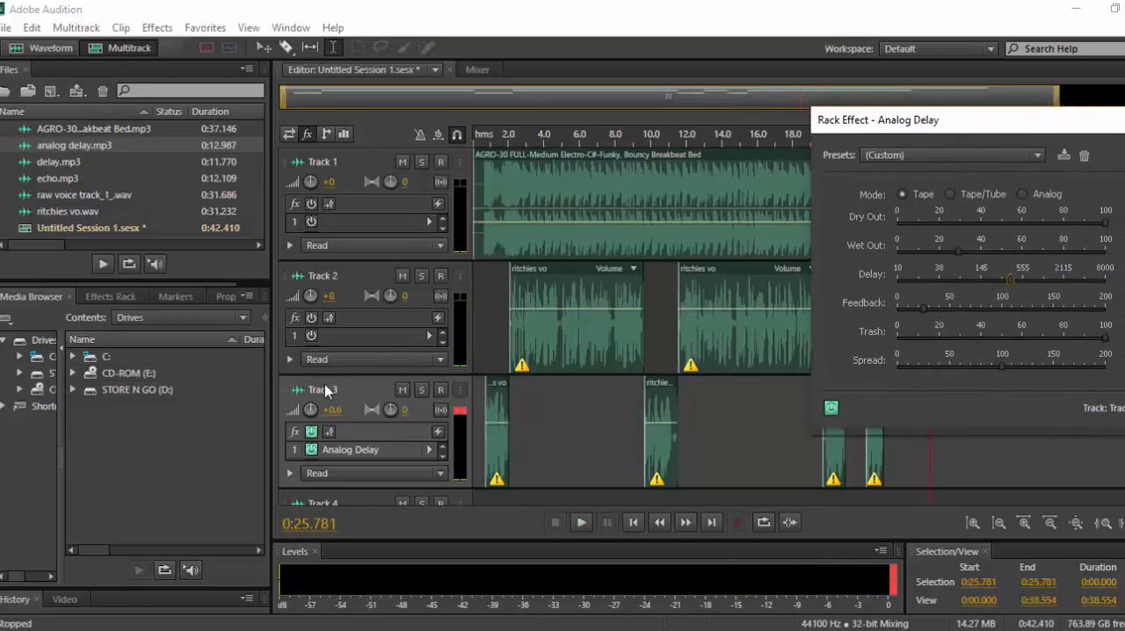
{"action": "left_click_drag", "start_coordinate": [551, 430], "coordinate": [553, 428]}
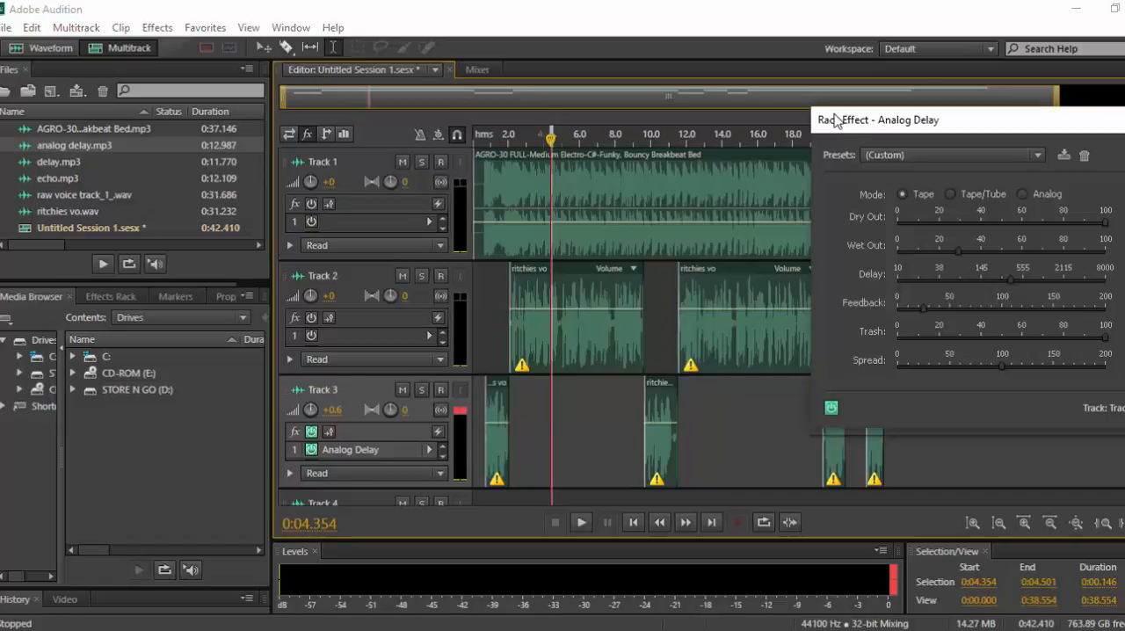
{"action": "left_click_drag", "start_coordinate": [828, 127], "coordinate": [546, 123]}
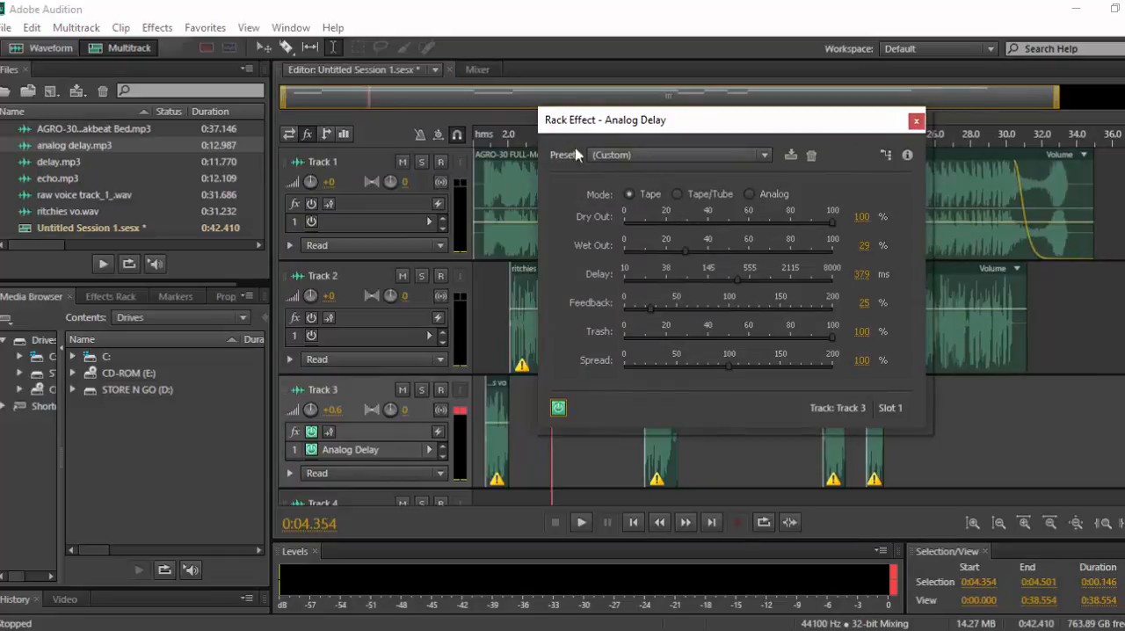
{"action": "left_click", "coordinate": [916, 123]}
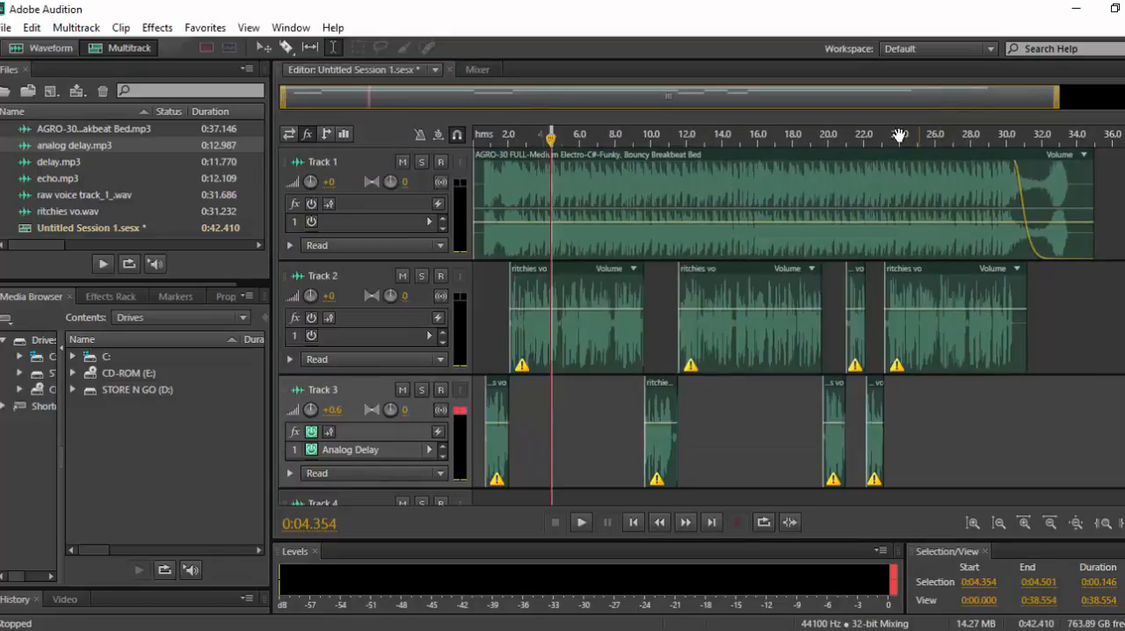
Replace the Analog Delay in Track 3's first effect slot with Echo, keeping the default preset, and close its settings.
{"action": "left_click", "coordinate": [429, 451]}
{"action": "mouse_move", "coordinate": [533, 251]}
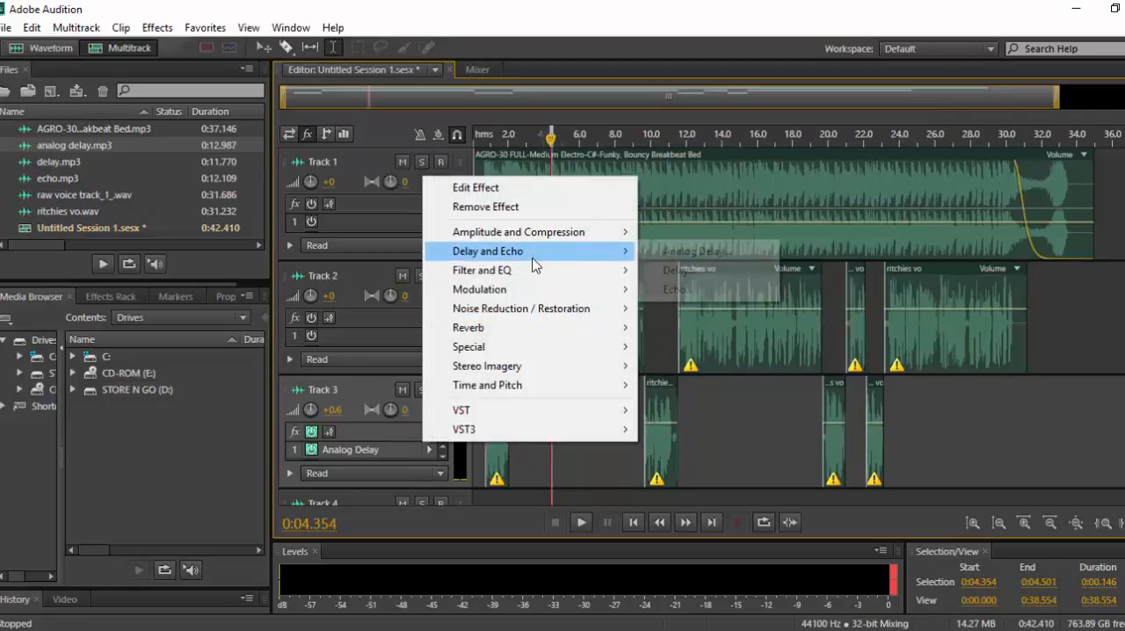
{"action": "left_click", "coordinate": [684, 291]}
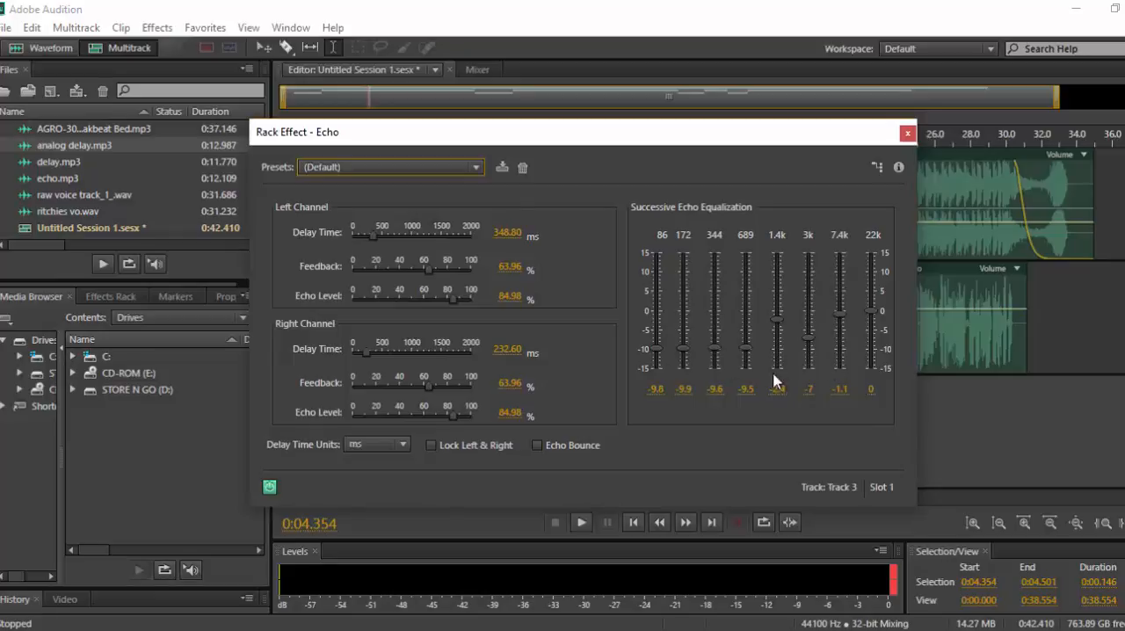
{"action": "left_click", "coordinate": [908, 132]}
Add a Delay effect to Track 3's second effect slot and close its settings window.
{"action": "left_click", "coordinate": [157, 27]}
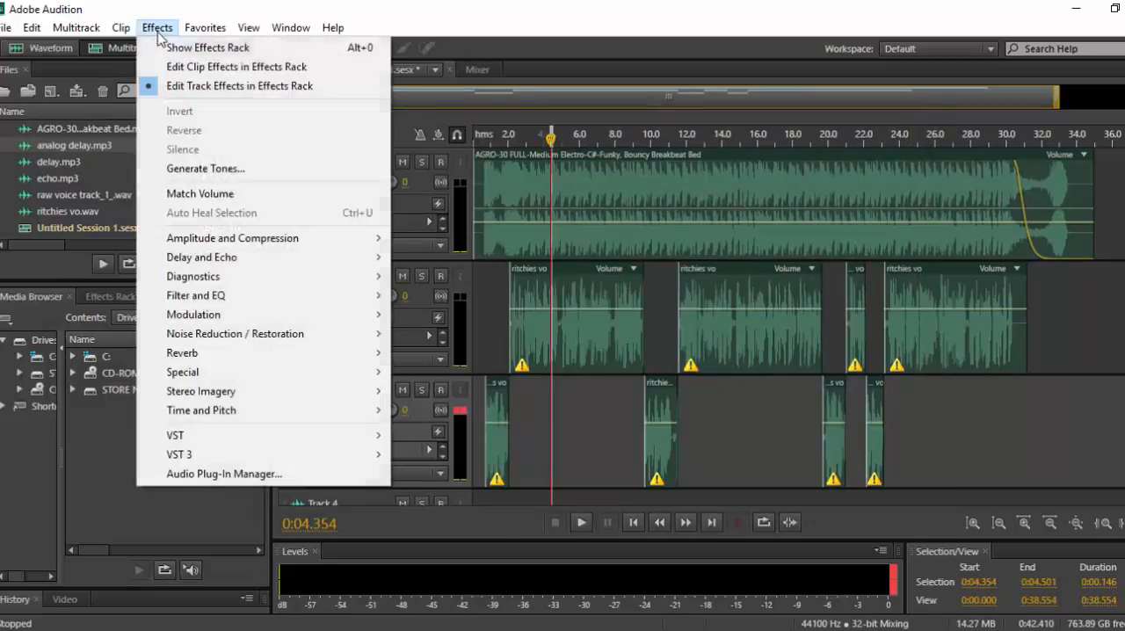
{"action": "mouse_move", "coordinate": [224, 257]}
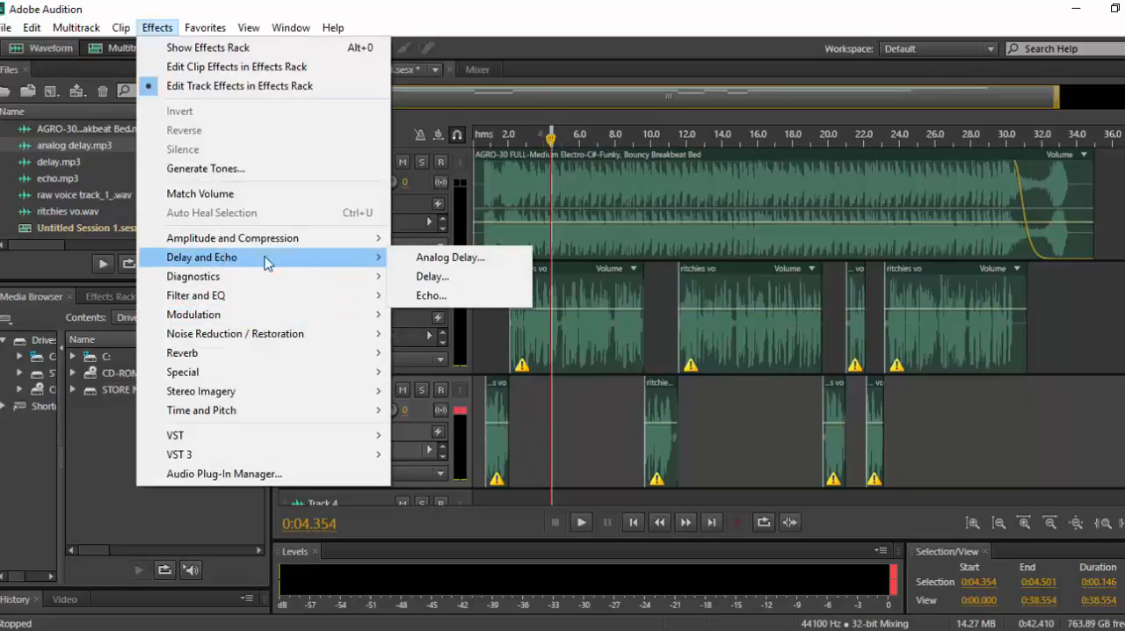
{"action": "left_click", "coordinate": [455, 283]}
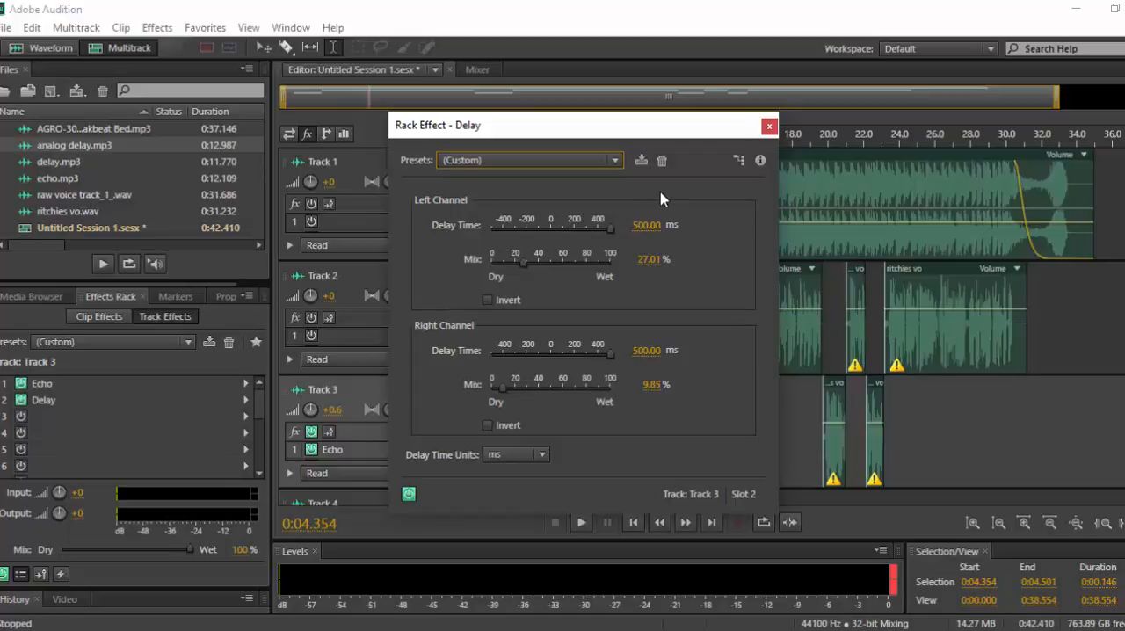
{"action": "left_click", "coordinate": [768, 128]}
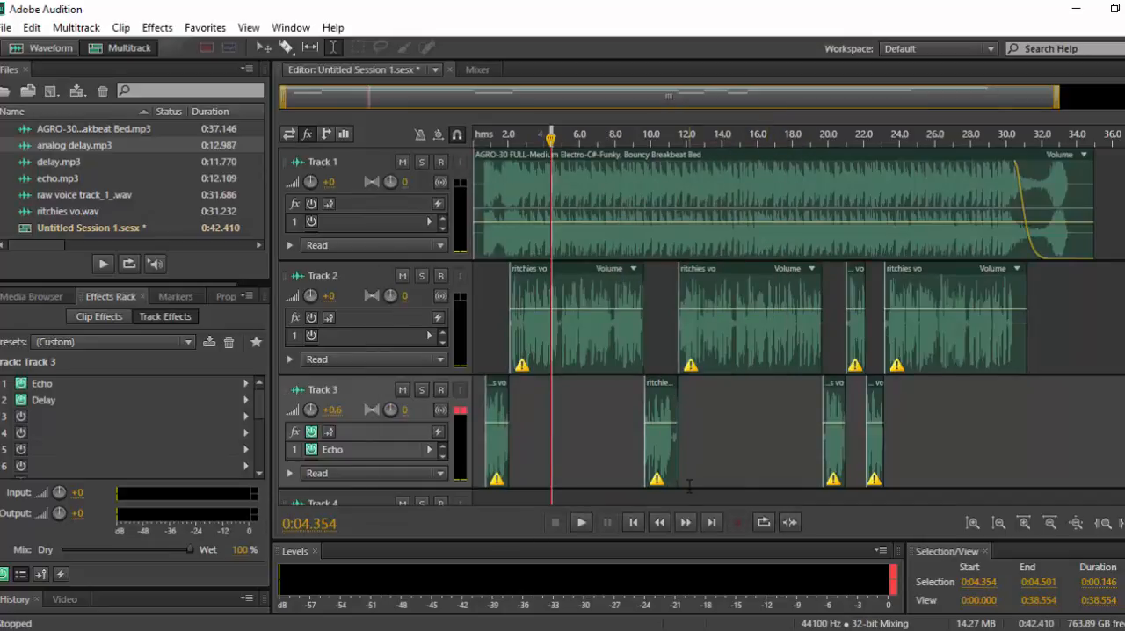